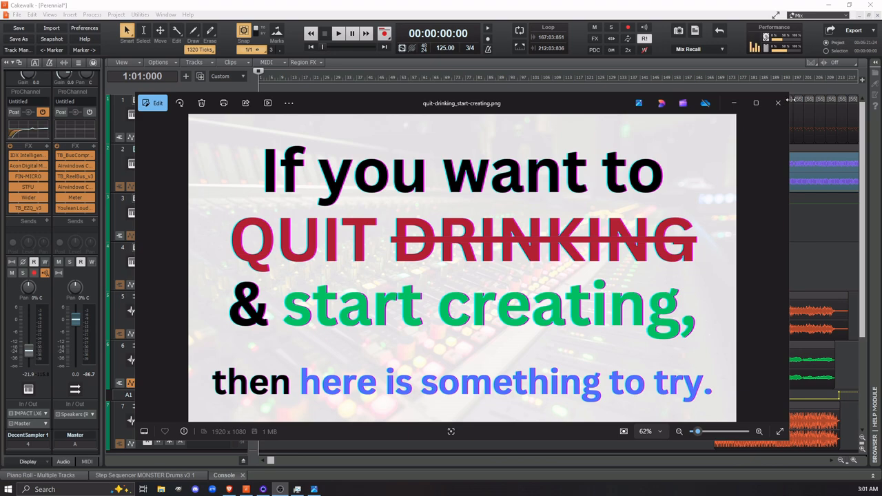
Close the image preview and play the whole project through from the start, stopping playback at the end of the song
left_click(775, 102)
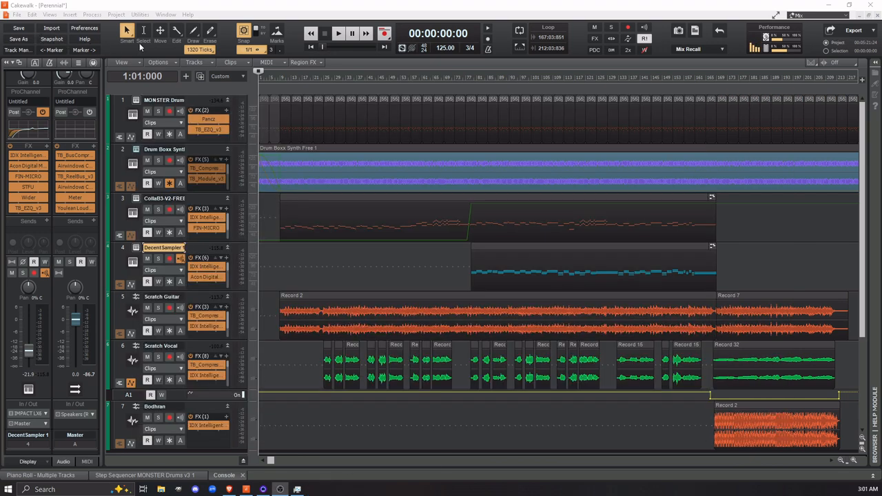
left_click(338, 33)
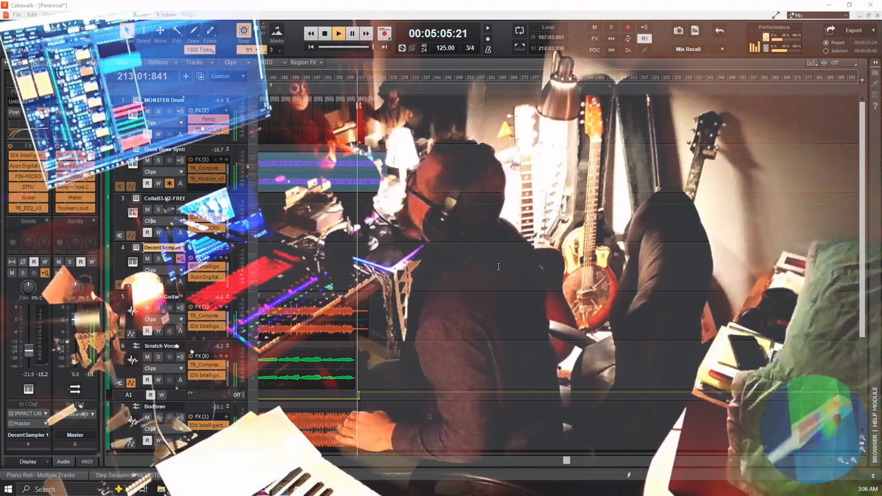
left_click(326, 34)
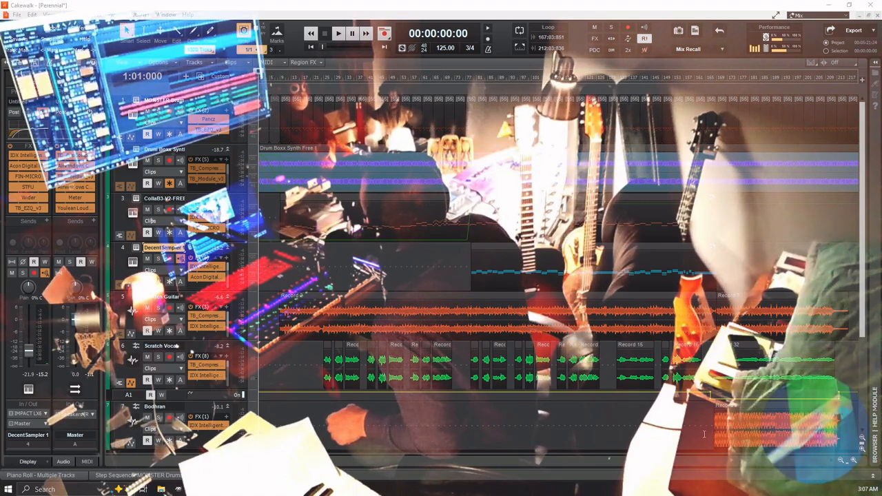
Move the playhead among measures 166, 153 and 152, and leave it at measure 166 near the start of the final section
left_click(705, 434)
left_click(708, 434)
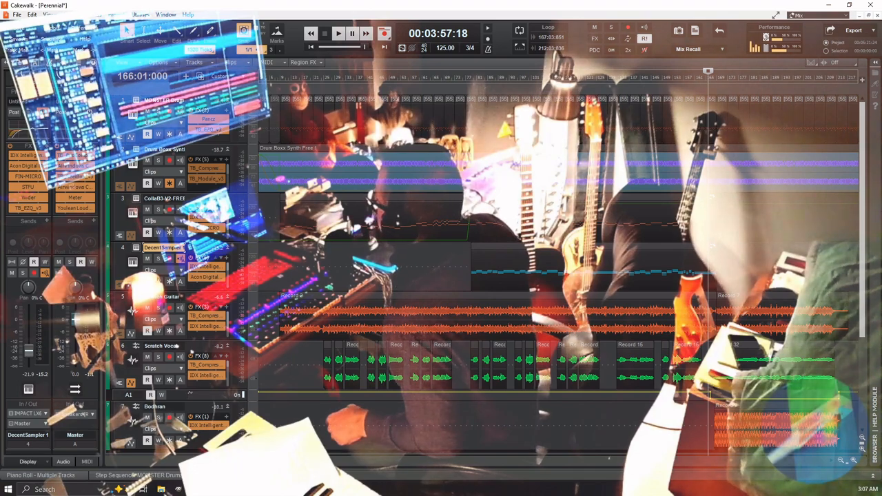
left_click(674, 434)
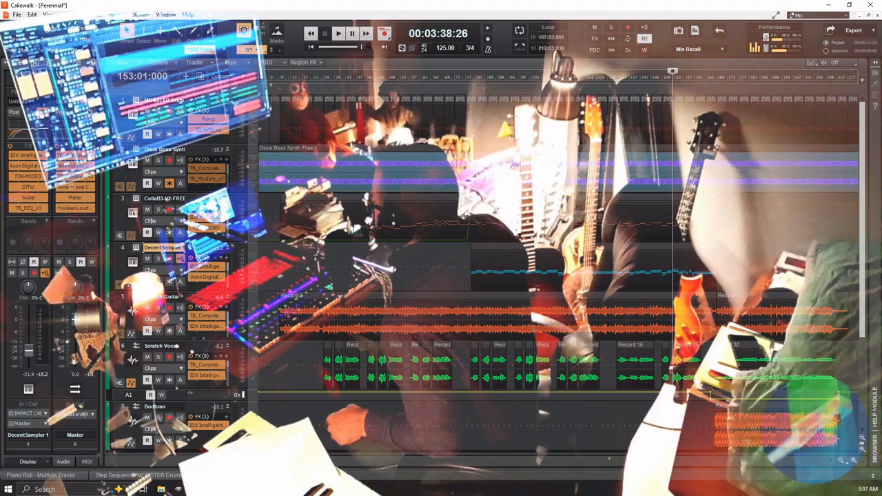
left_click(669, 434)
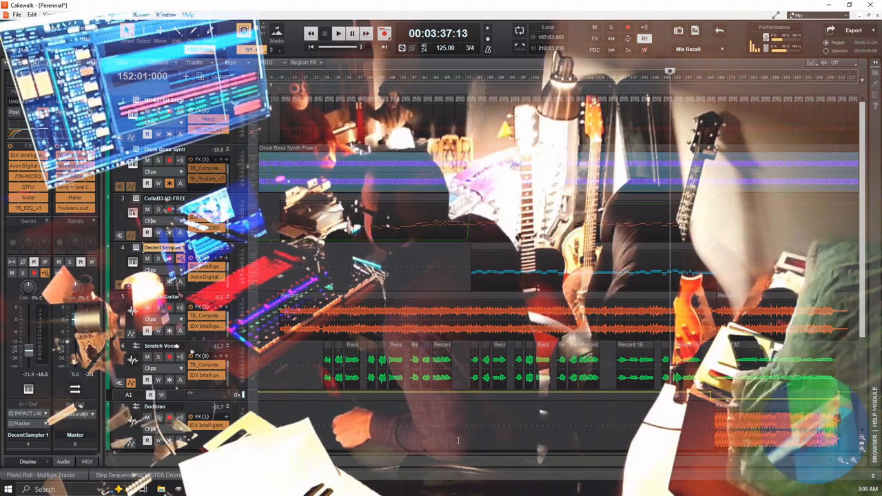
left_click(708, 431)
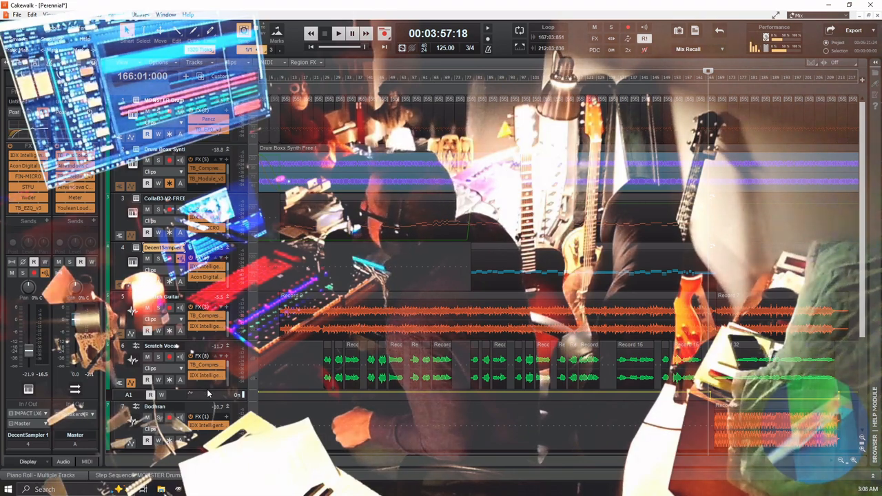
Make the Scratch Vocal track taller to expose its effects rack, and view the settings of its Spacer plug-in
left_click_drag(207, 389, 208, 451)
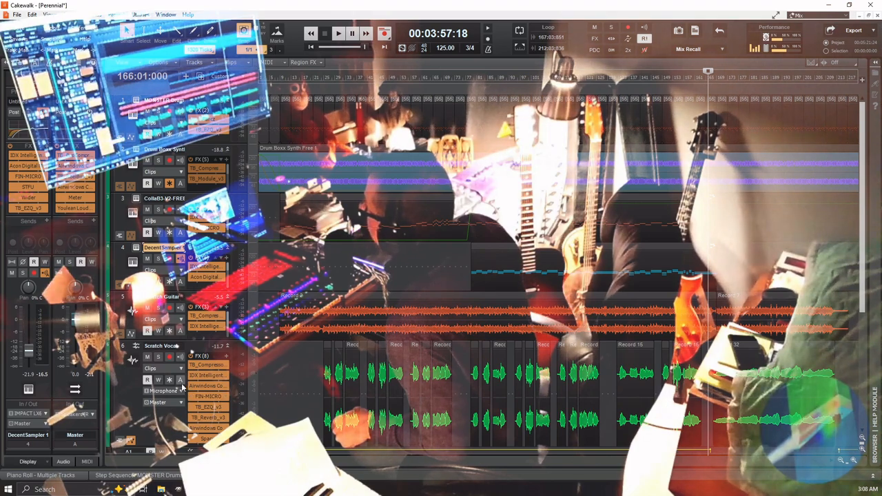
scroll(184, 393, "down", 2)
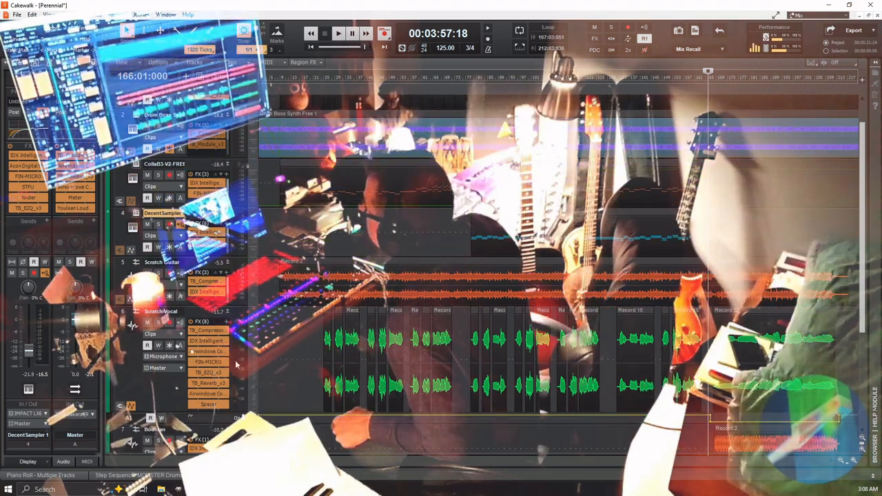
left_click_drag(207, 412, 205, 417)
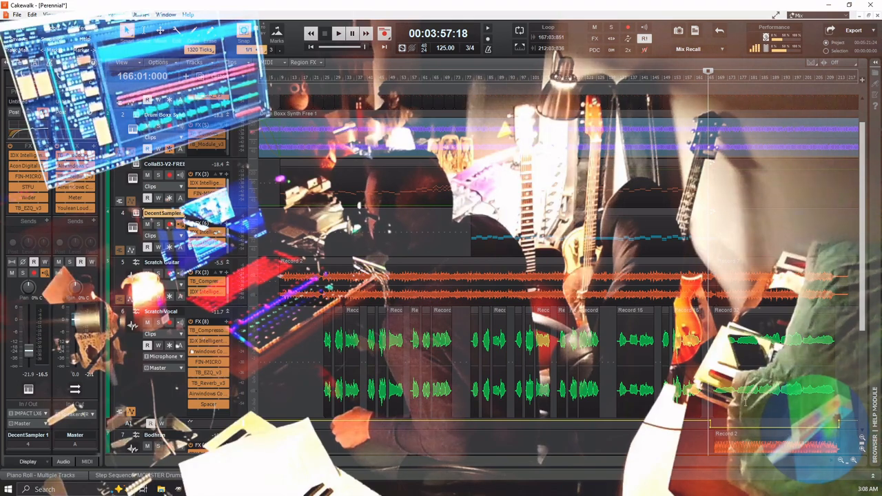
double_click(207, 404)
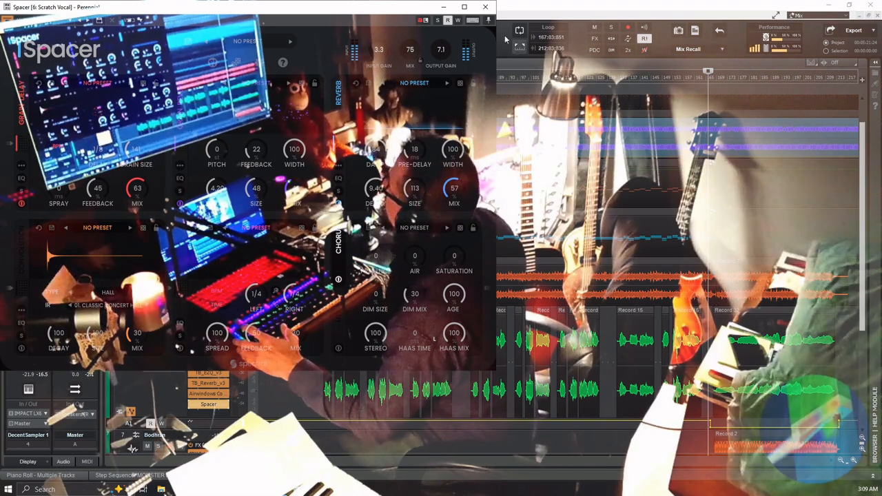
left_click(482, 6)
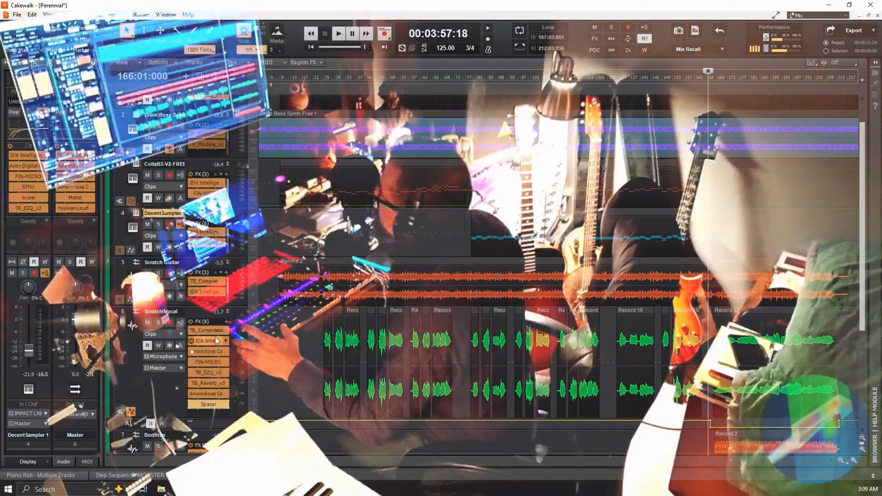
Solo the Scratch Vocal and Scratch Guitar tracks and listen to the transition from measure 160
left_click(158, 323)
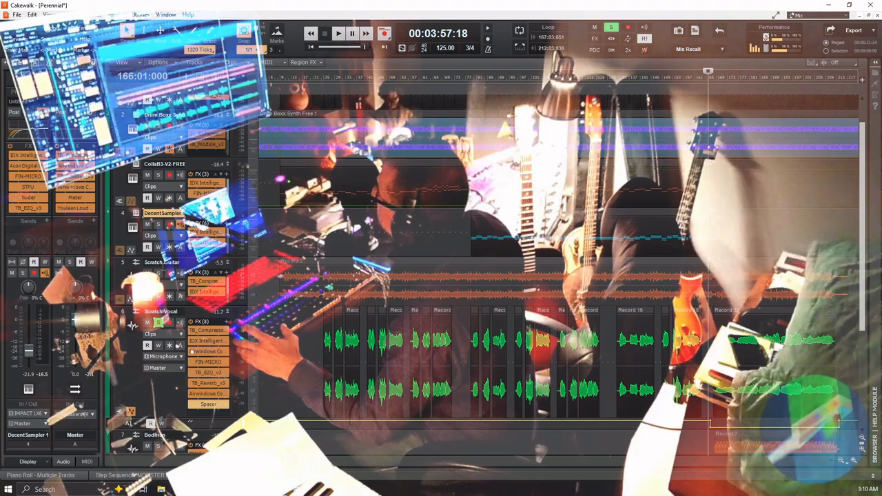
left_click(158, 273)
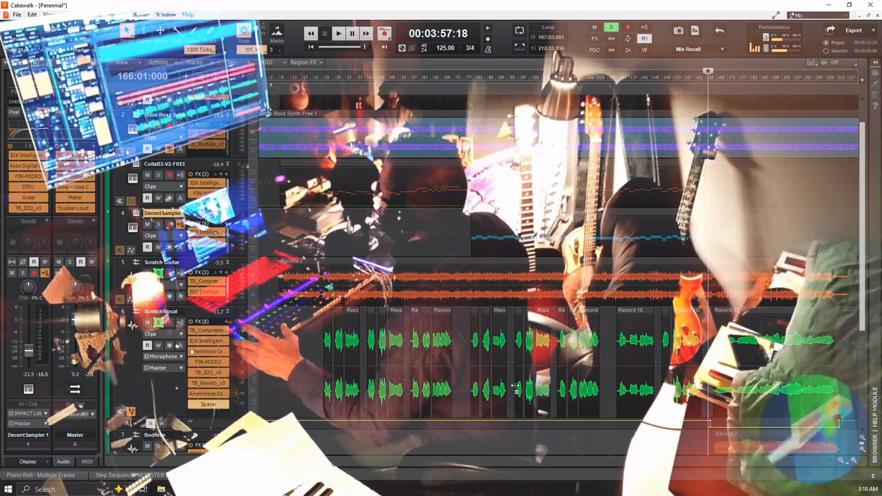
left_click(700, 445)
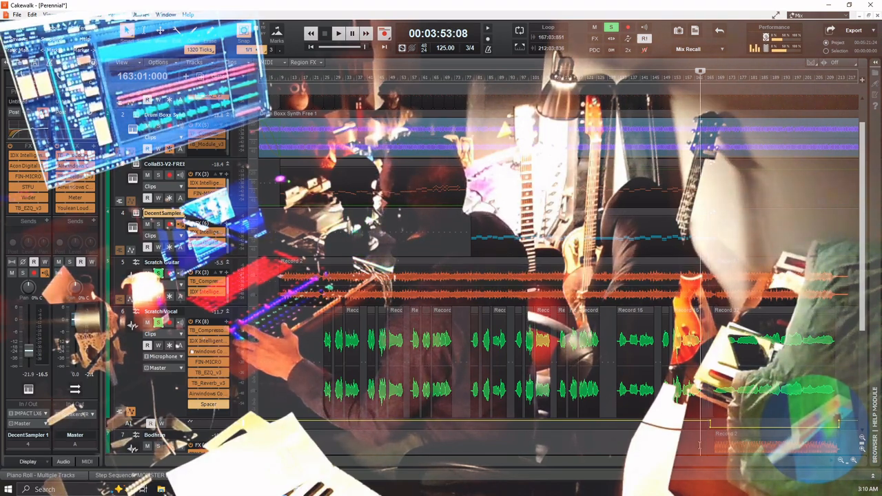
left_click(694, 446)
left_click(692, 448)
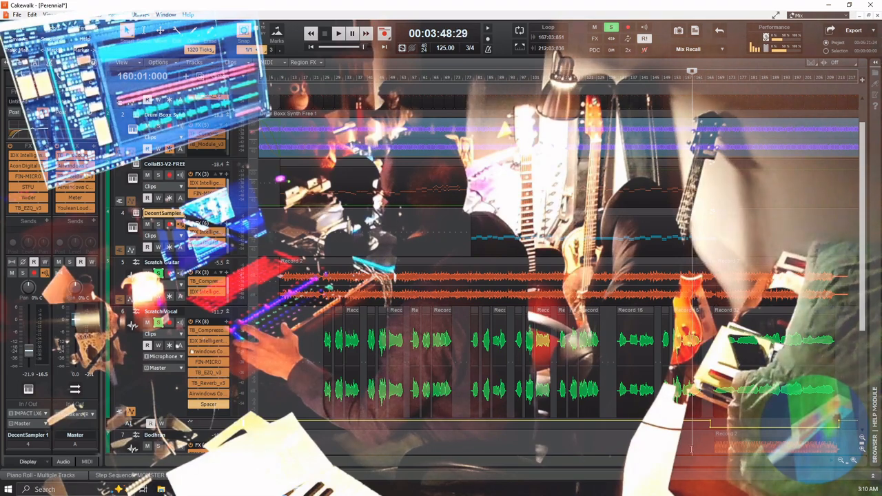
key("space")
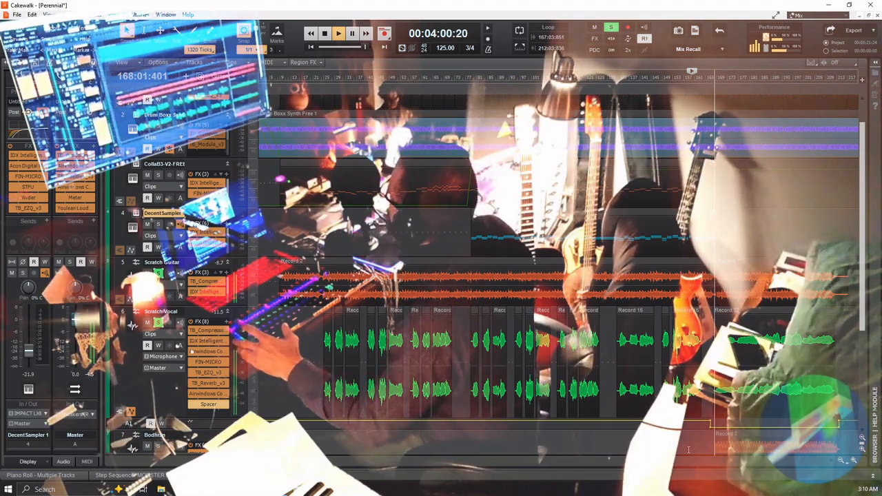
key("space")
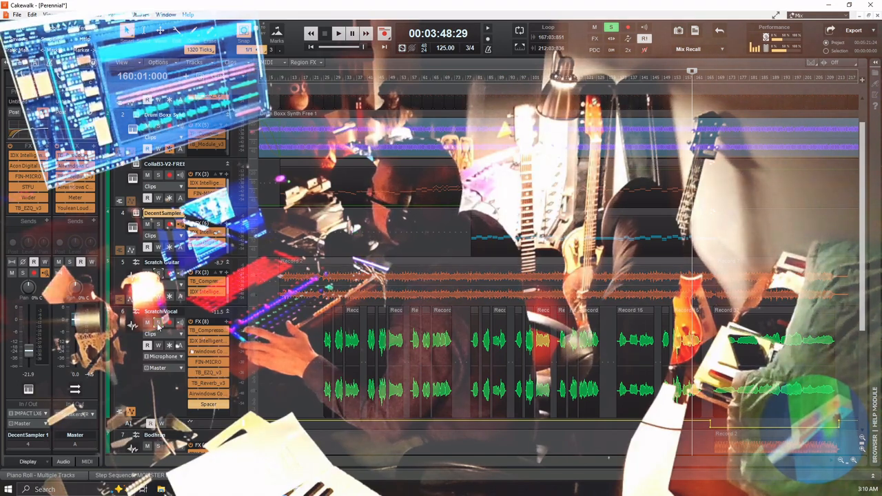
Listen from measure 160 with all tracks unsoloed, and again with only the Scratch Vocal track soloed
key("space")
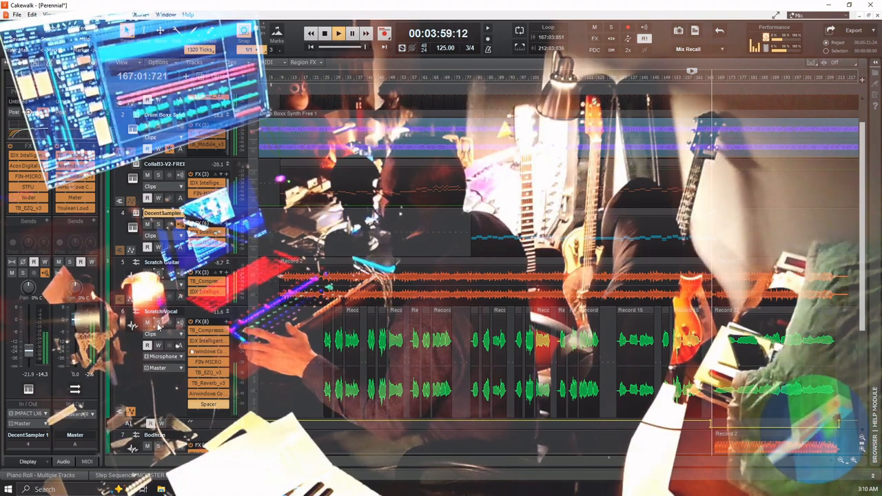
key("space")
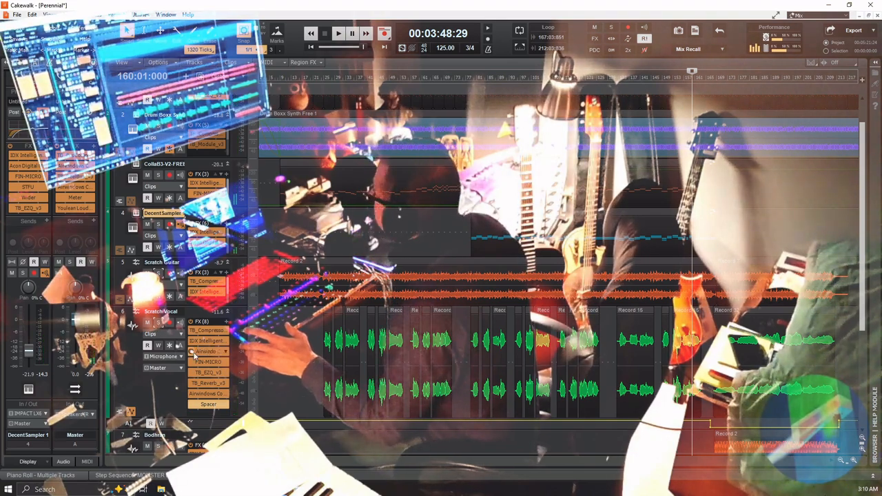
left_click(158, 322)
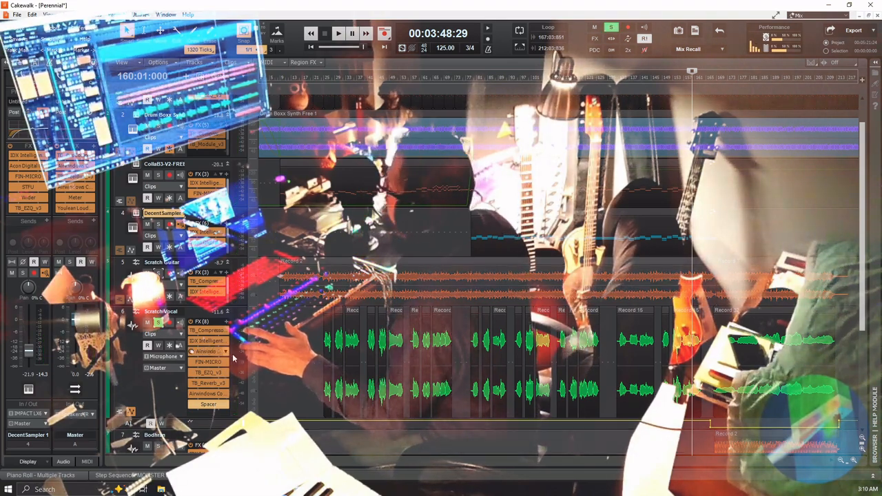
key("space")
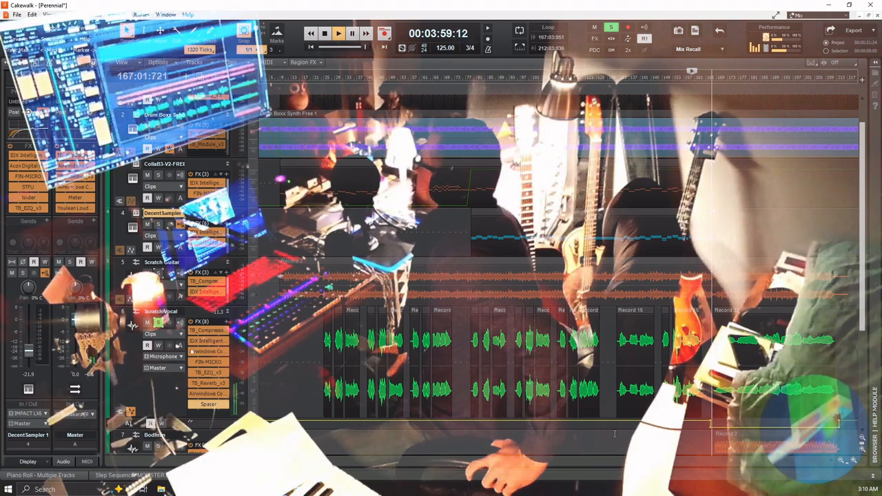
key("space")
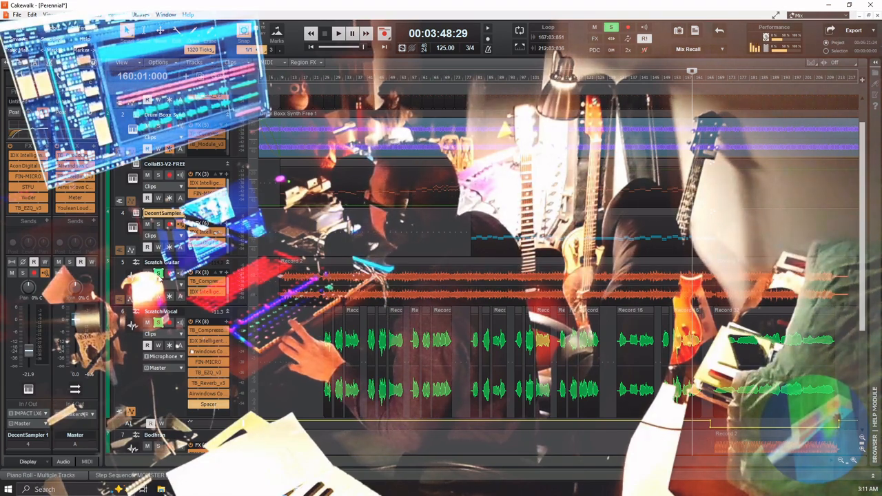
Listen to Scratch Vocal and Scratch Guitar soloed together from measure 160, and again from measure 152
key("space")
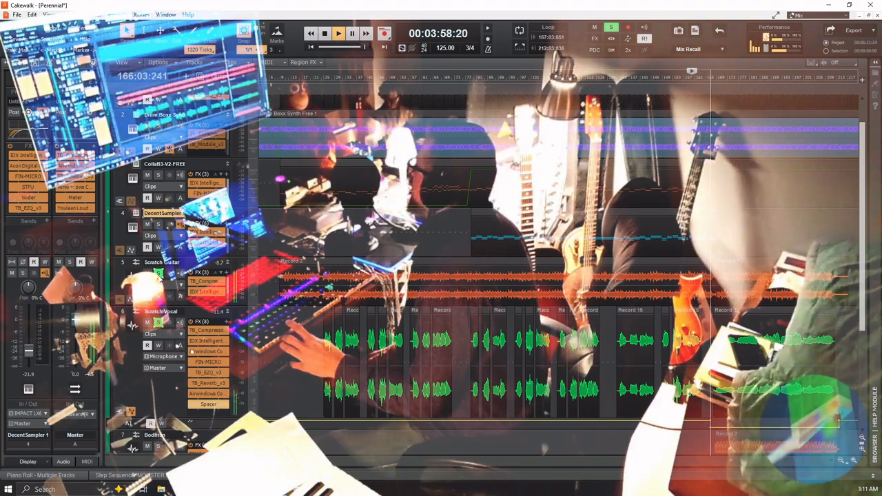
key("space")
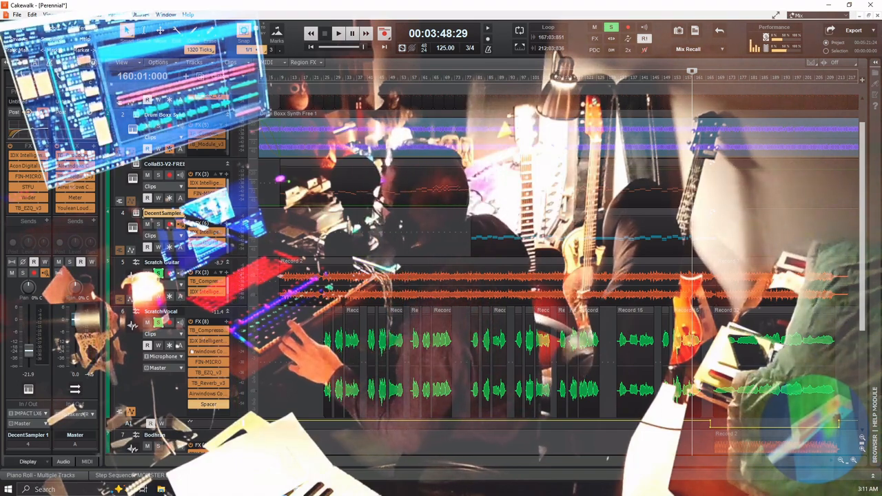
left_click(675, 77)
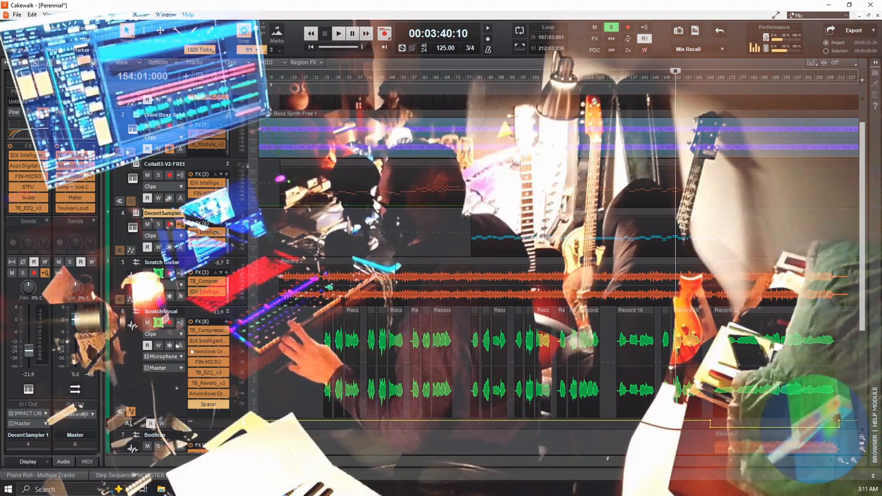
left_click(670, 77)
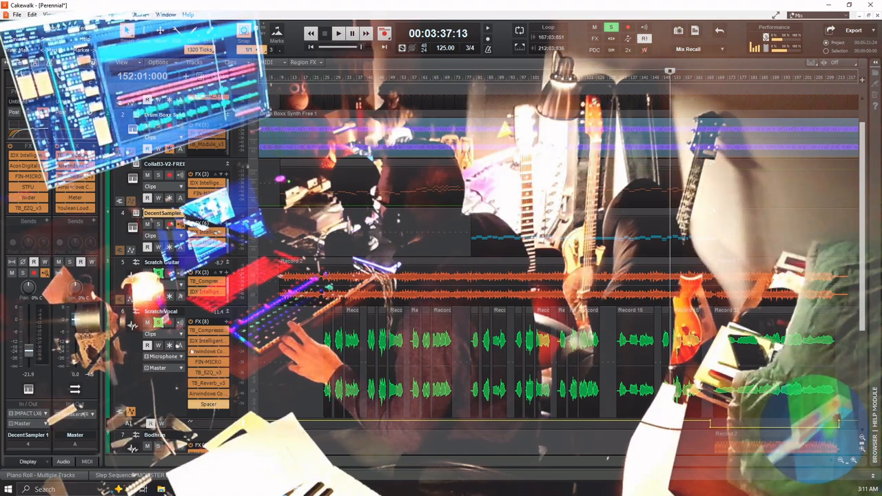
key("space")
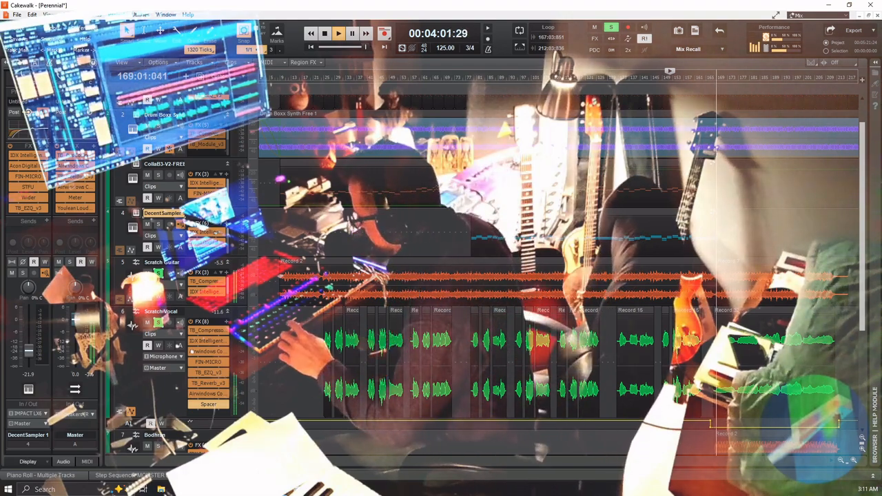
key("space")
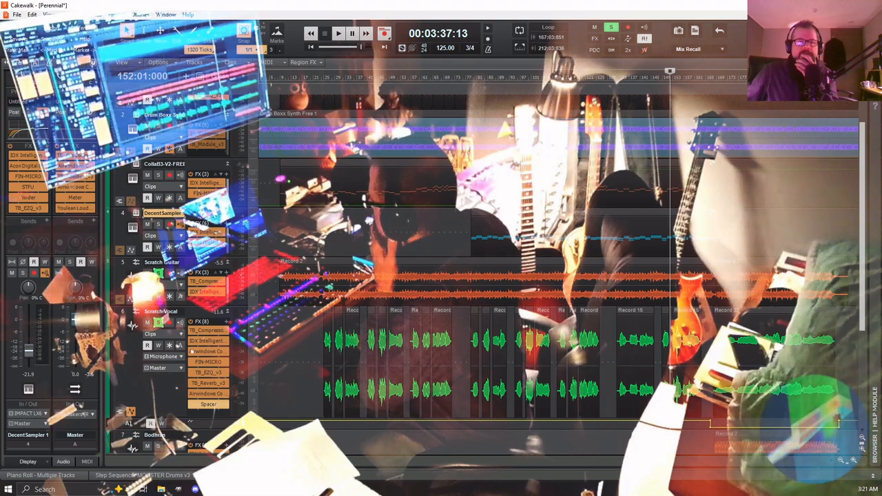
Switch to the Brave browser and search the web for "serendipity meaning" in a new tab
key("alt+Tab")
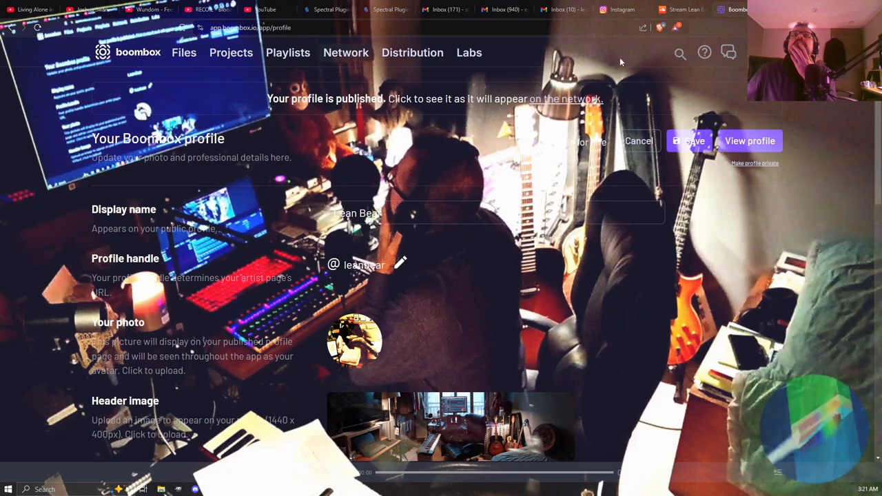
key("ctrl+t")
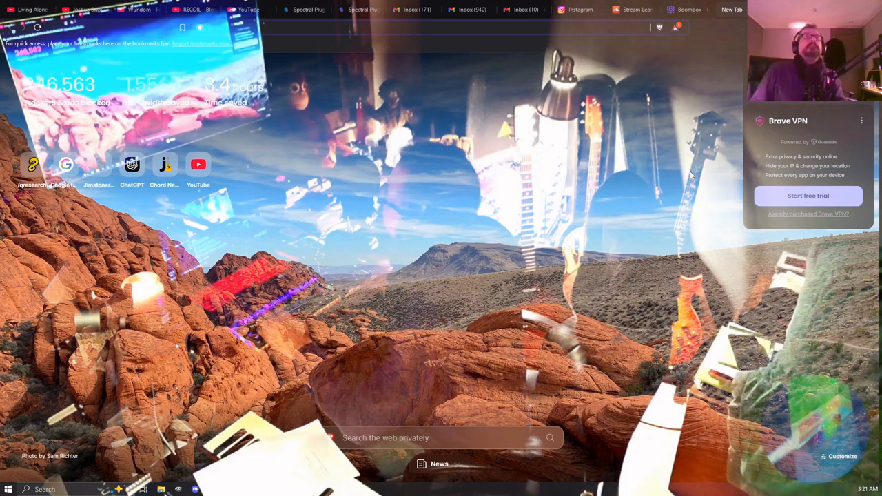
type("se")
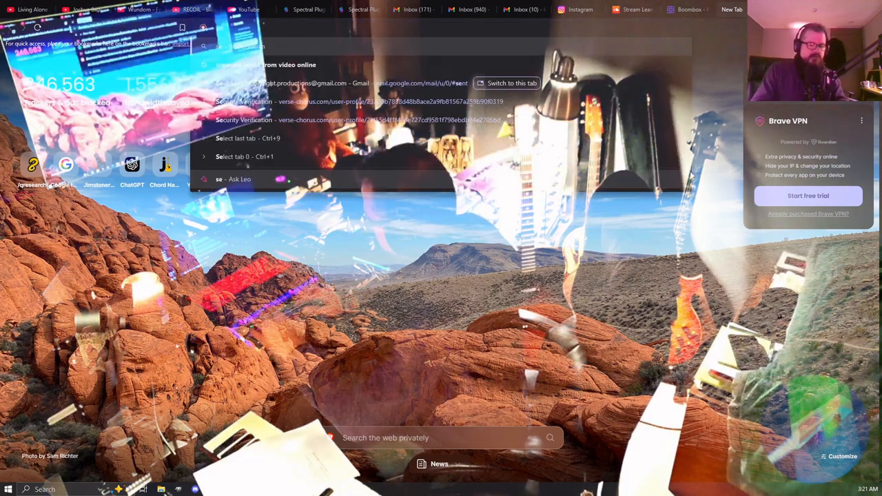
type("rendipity mean")
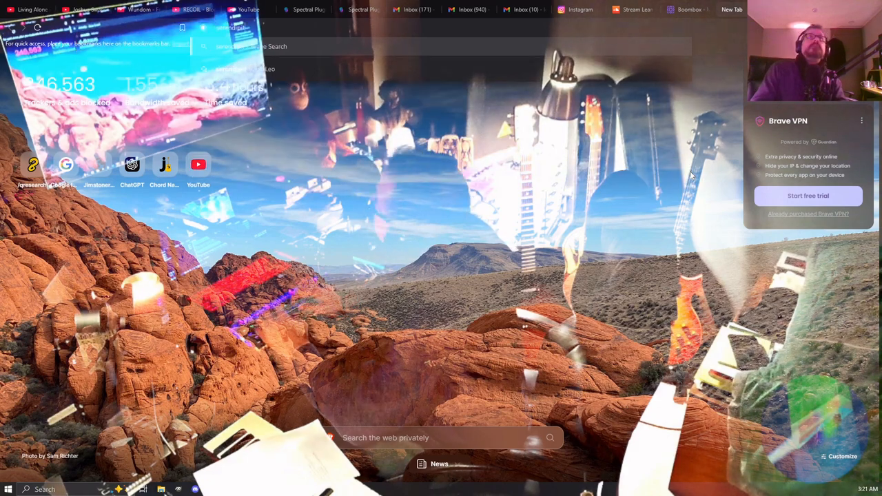
type("ing&source=desktop")
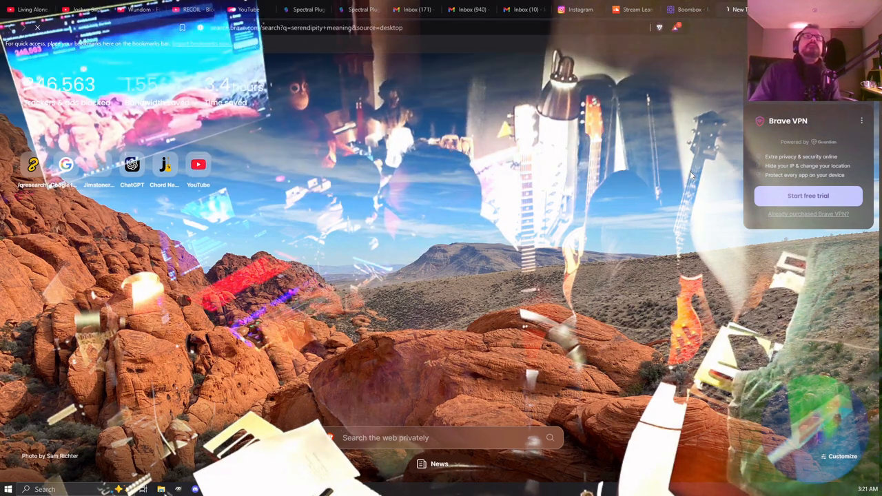
key("Return")
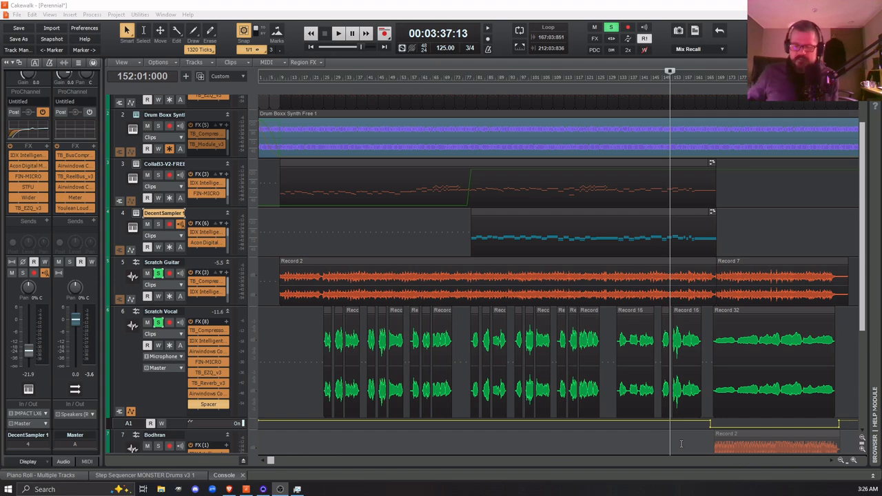
Open the Spacer effect on Scratch Vocal, unsolo Scratch Guitar, and set playback to start at measure 165
left_click(706, 390)
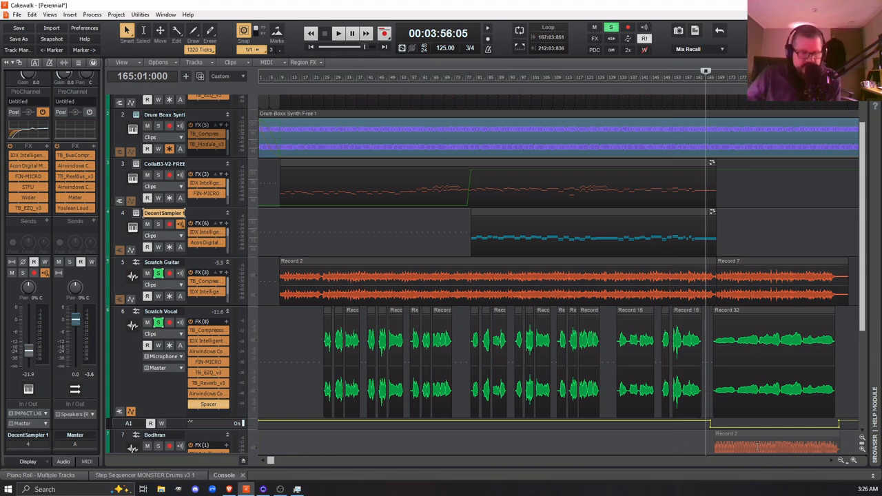
double_click(205, 405)
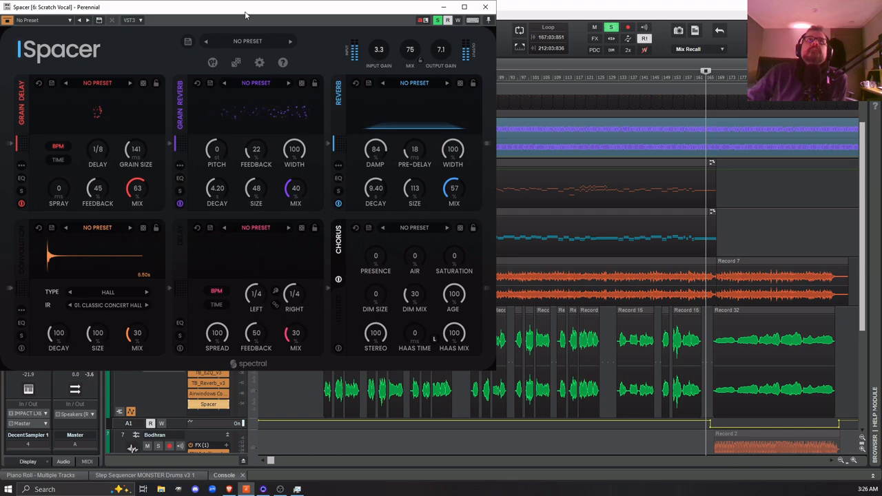
left_click_drag(247, 11, 508, 85)
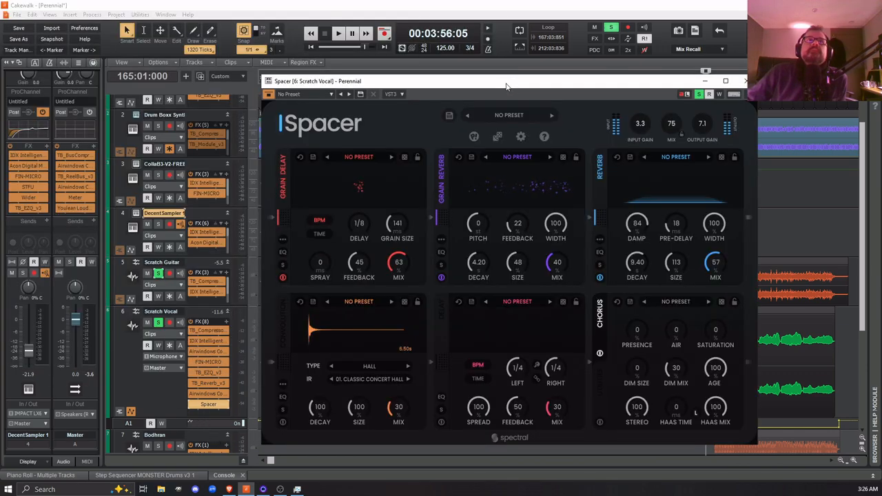
left_click(158, 275)
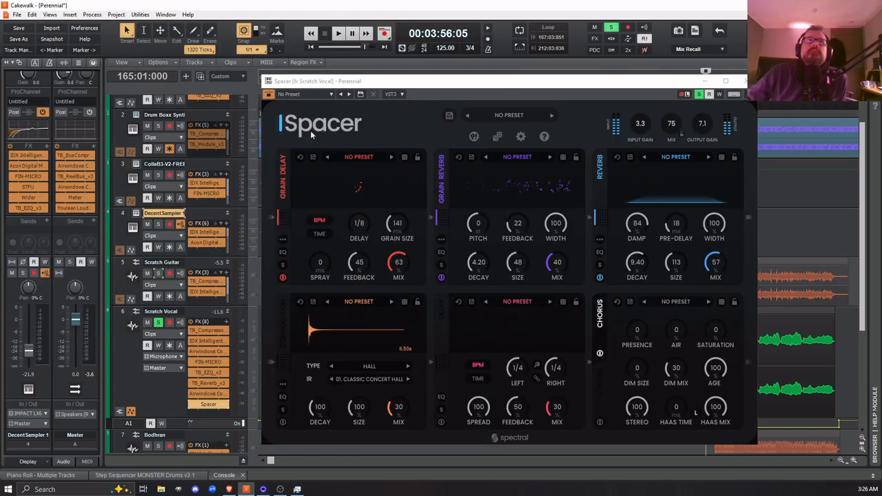
left_click(477, 87)
left_click_drag(476, 88, 321, 53)
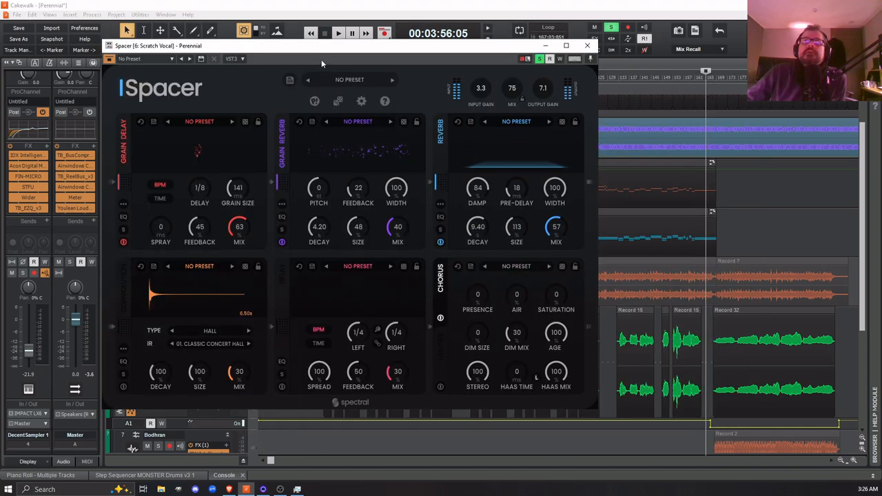
Listen repeatedly to the soloed Scratch Vocal from measure 165 with Spacer's settings in view, and close the plug-in
key("space")
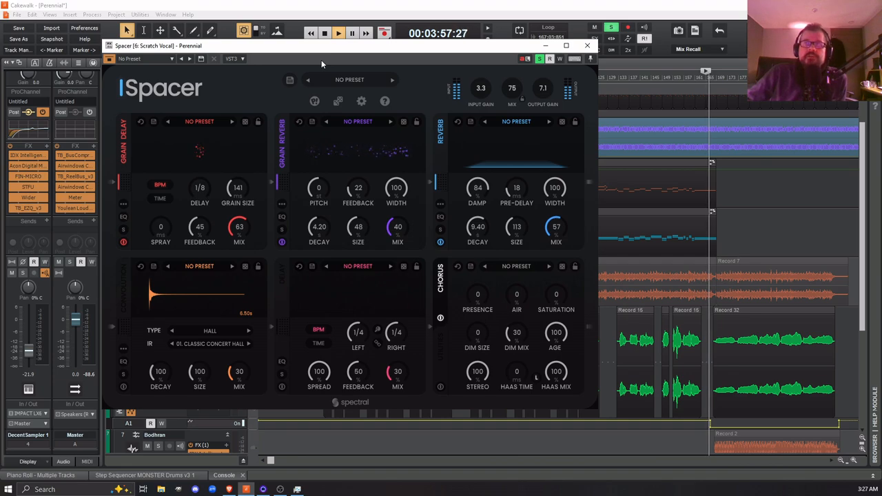
key("space")
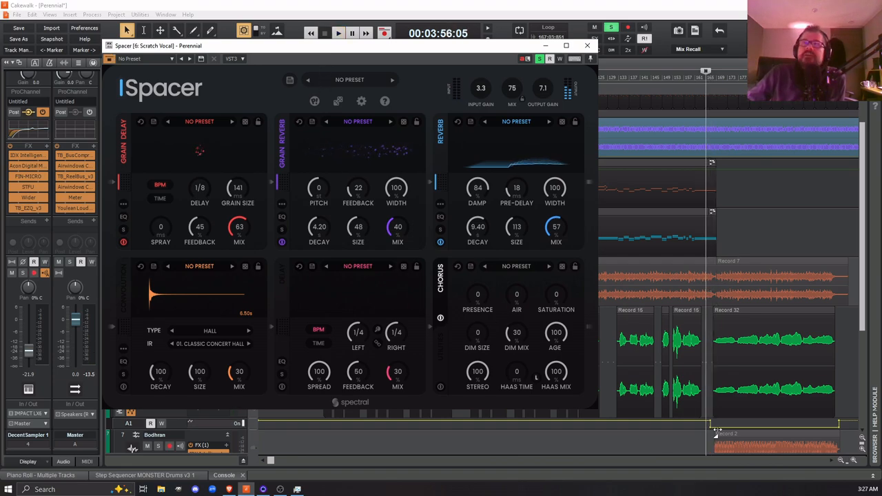
key("space")
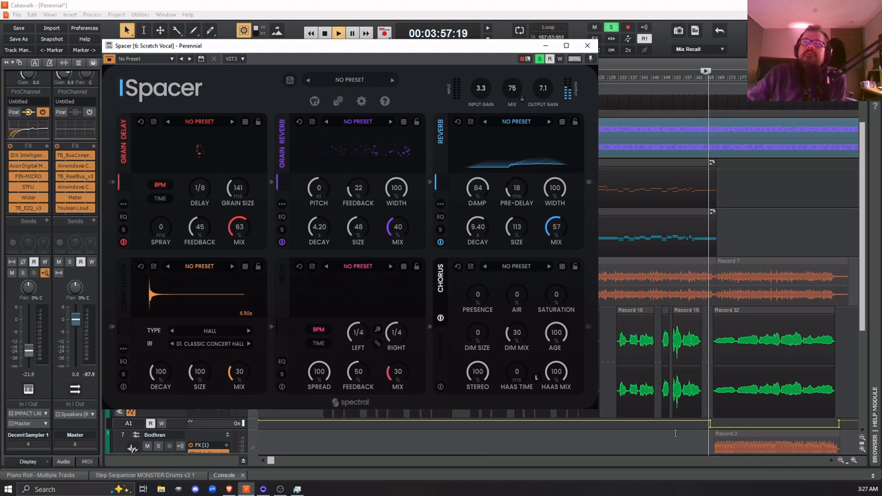
key("space")
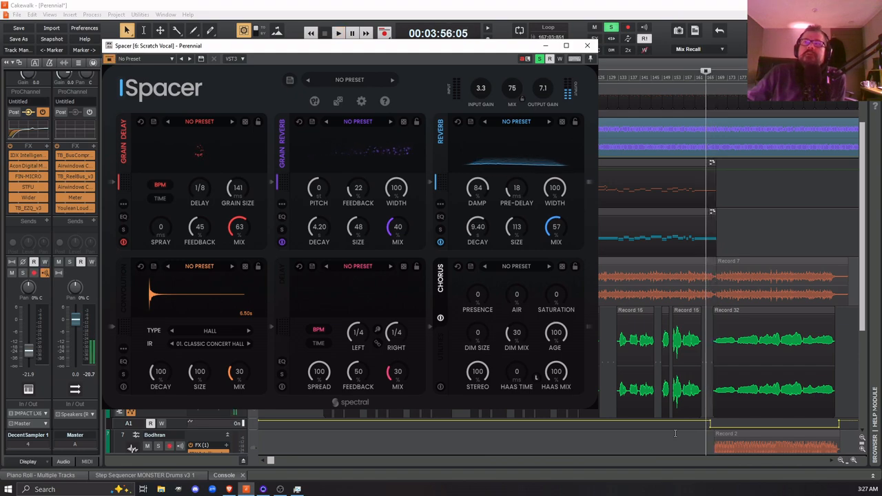
key("space")
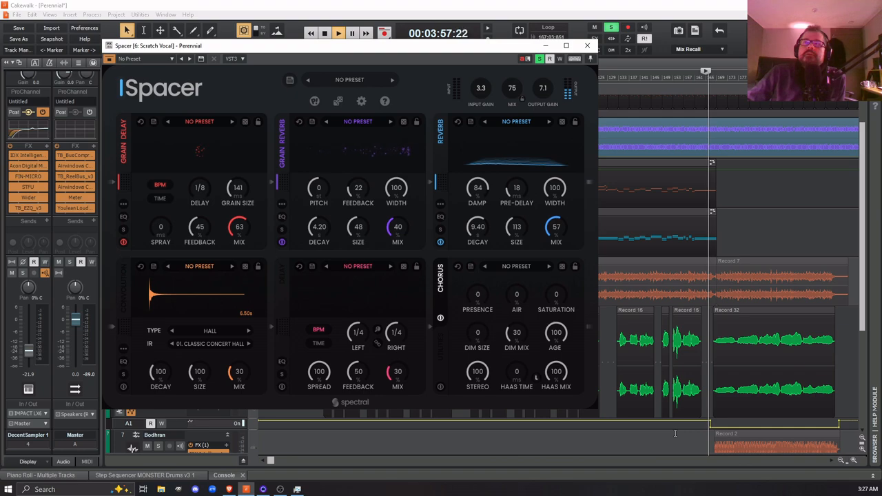
key("space")
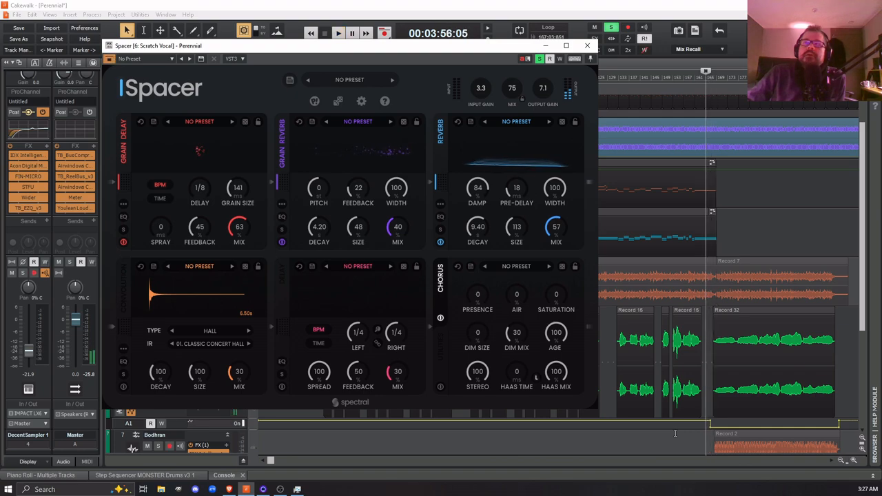
key("space")
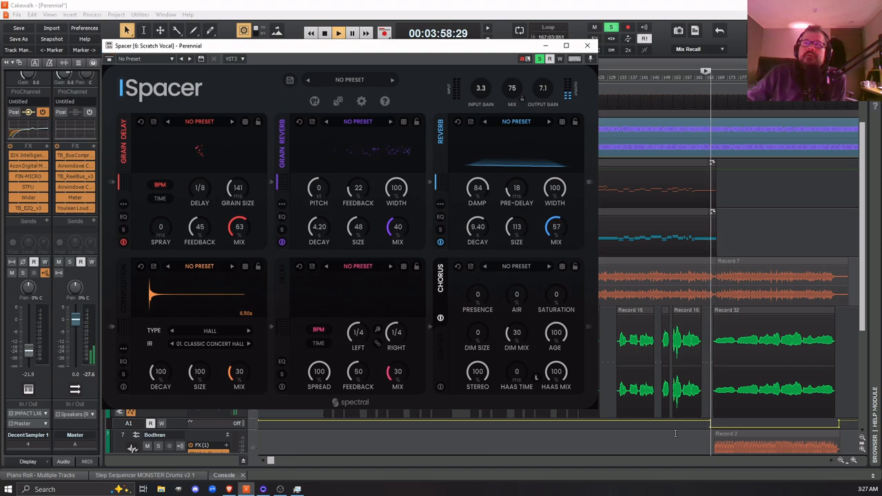
key("space")
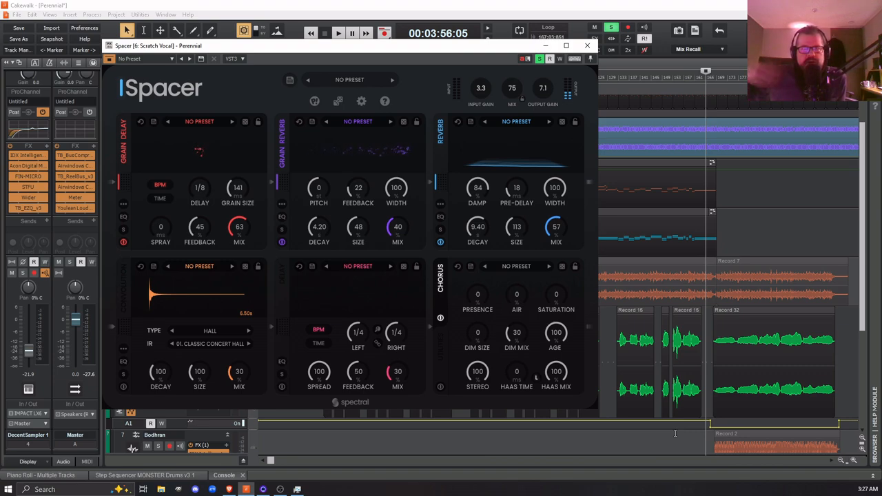
key("space")
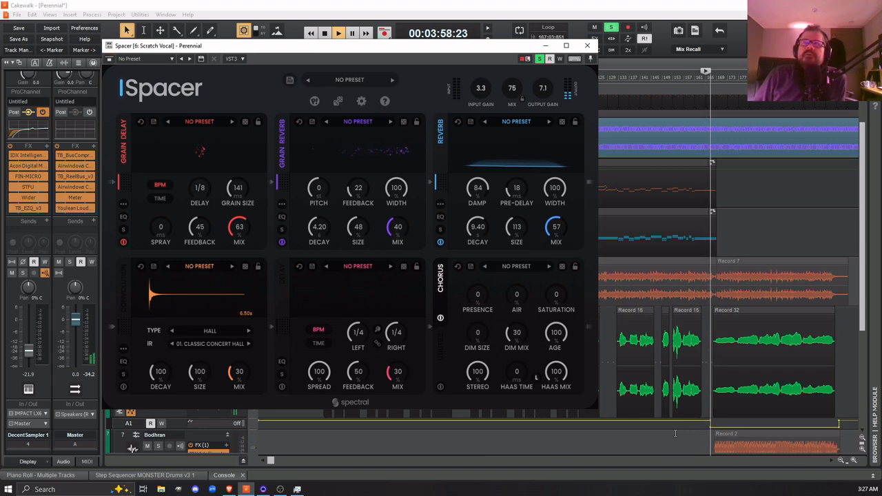
key("space")
key("space")
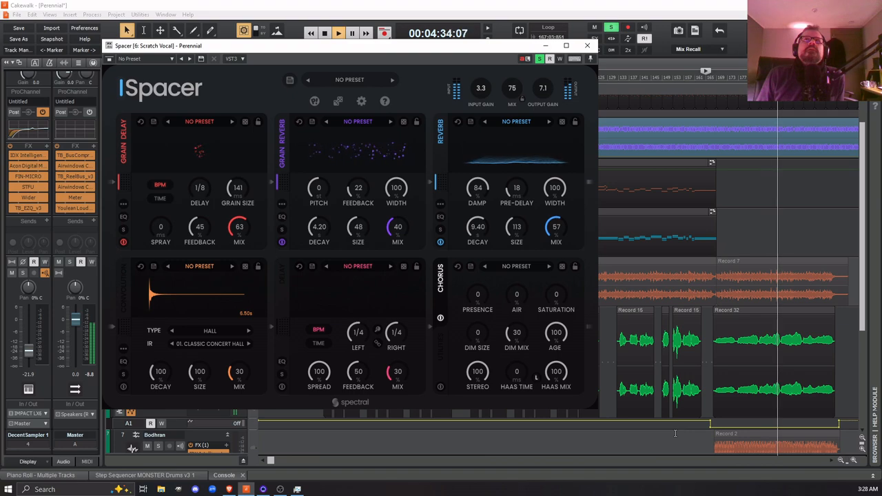
key("space")
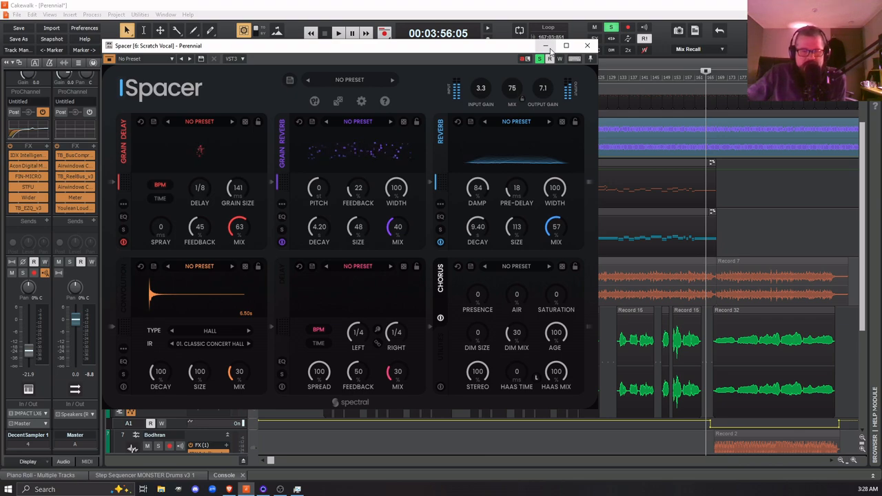
left_click(587, 46)
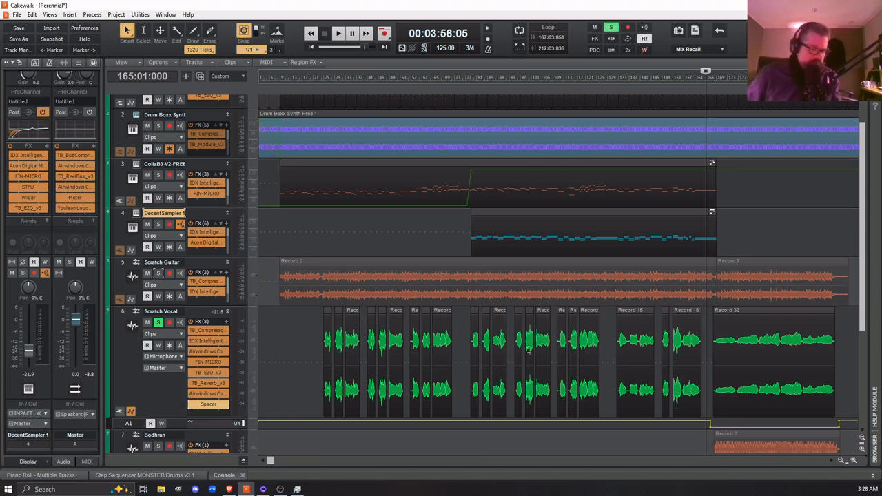
Unsolo Scratch Vocal and listen to the full mix of the ending from measure 165
key("f")
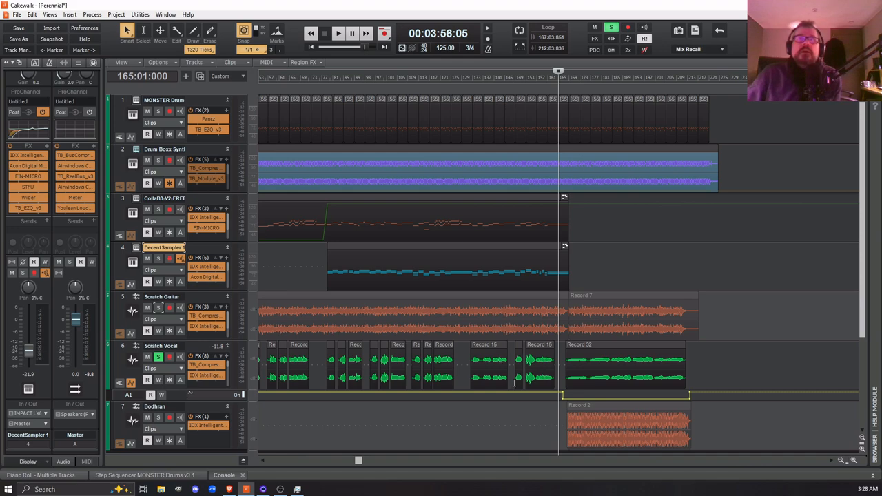
left_click(157, 356)
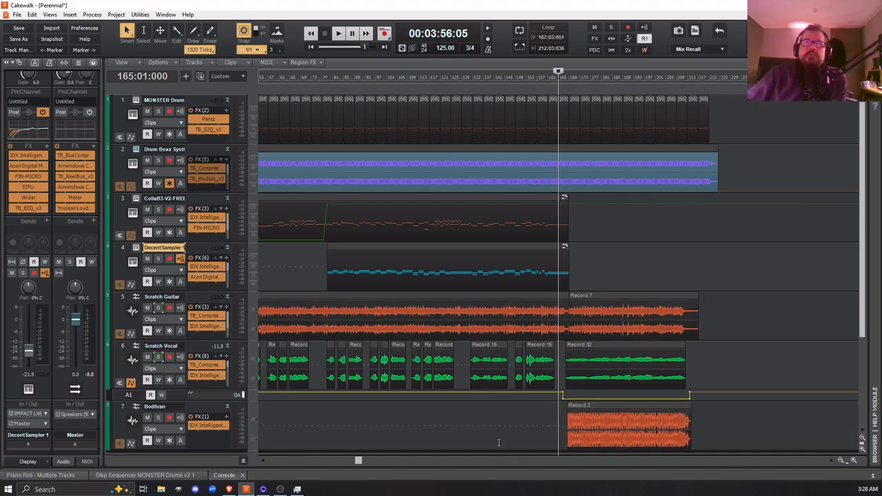
key("space")
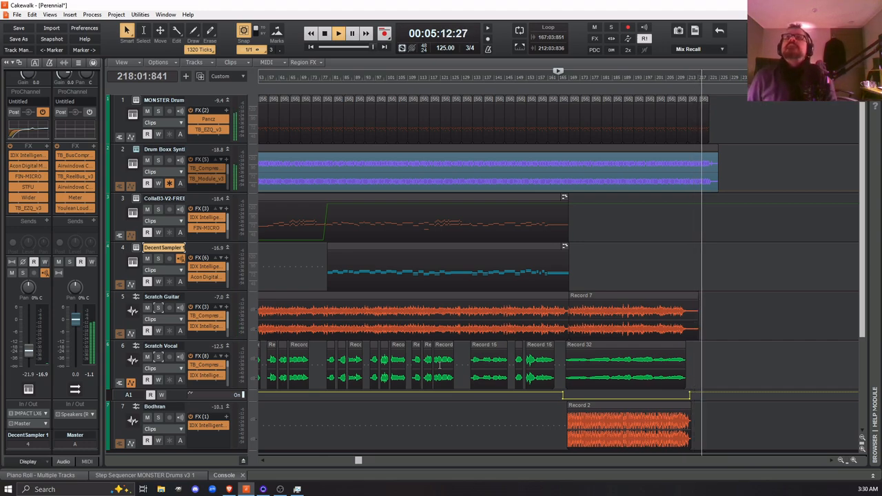
key("space")
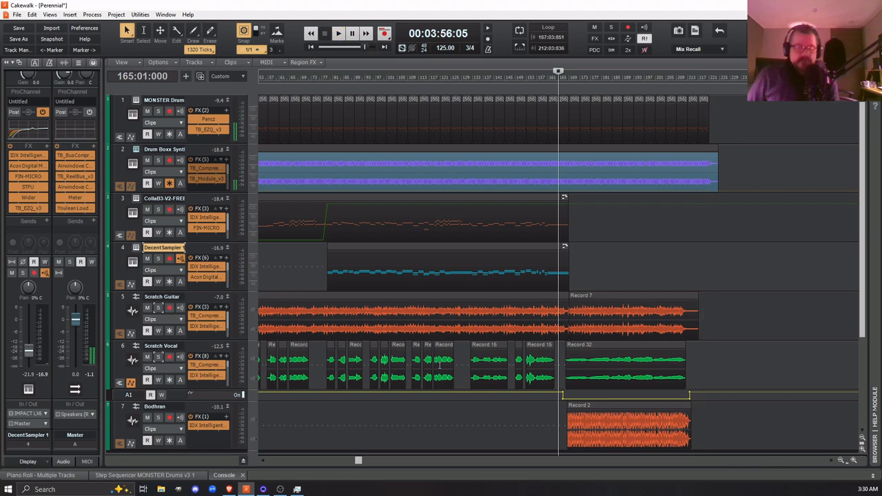
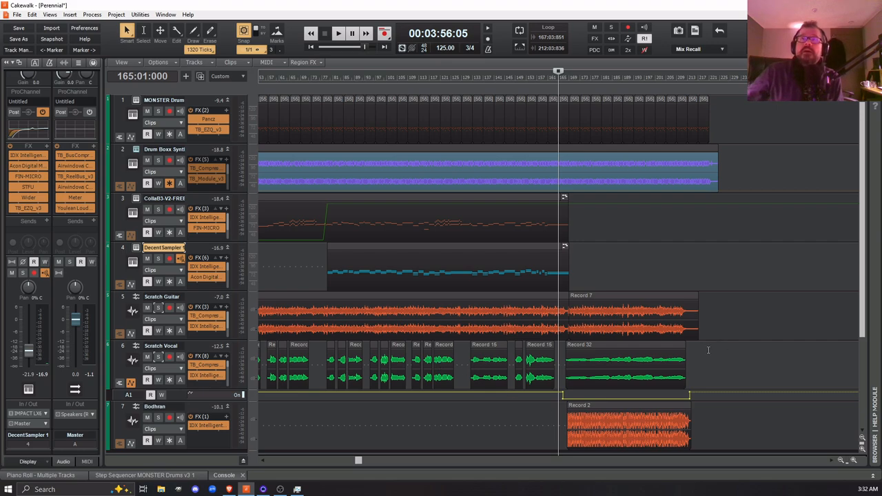
Listen to the song's ending with all tracks from measure 208, near the end of the Record 32 vocal clip
left_click(675, 363)
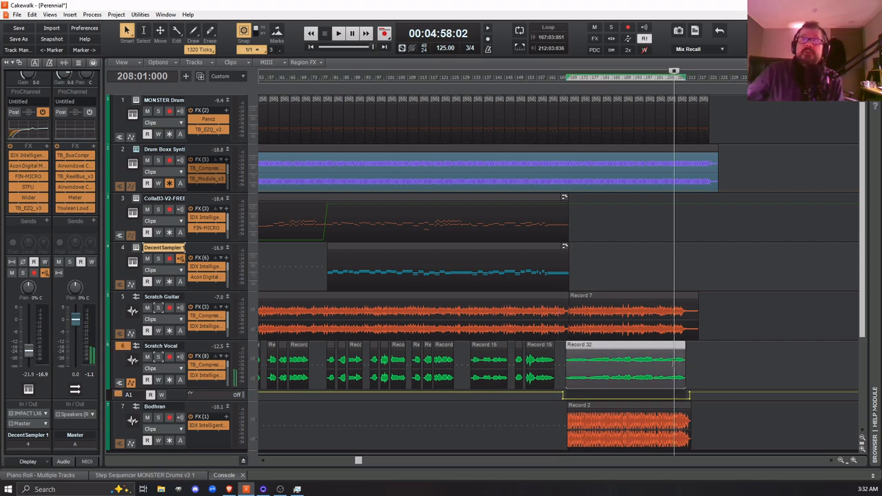
key("space")
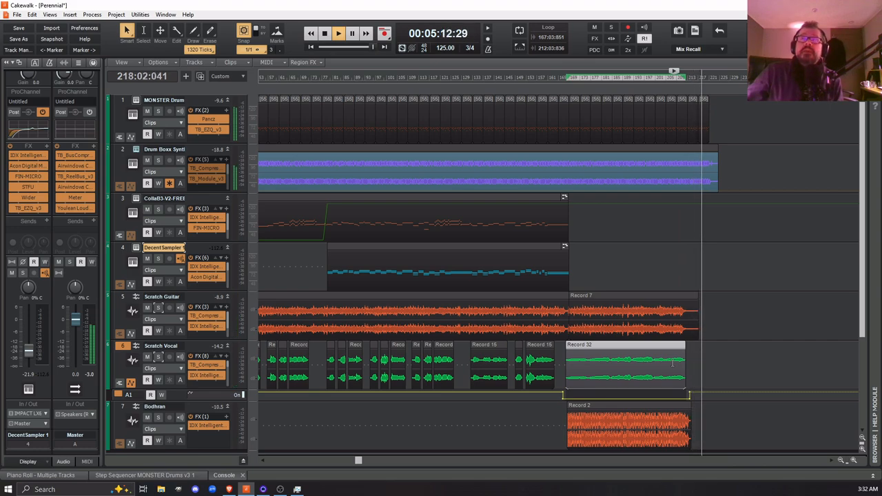
key("space")
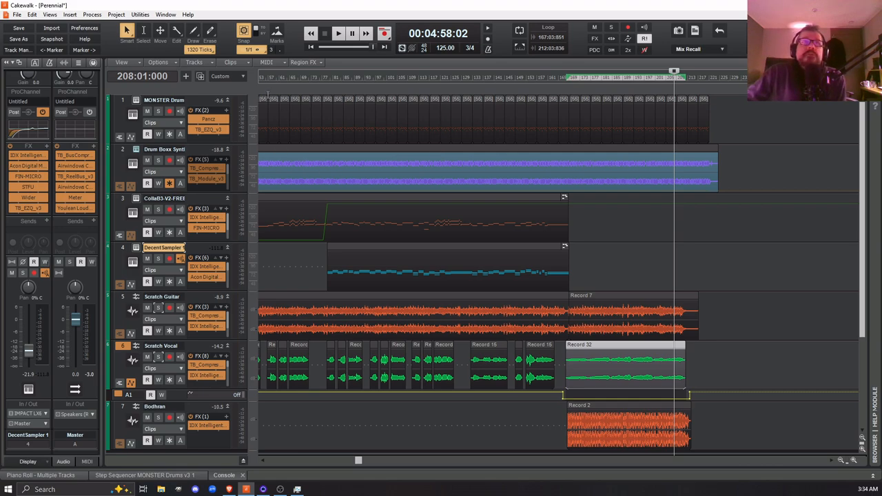
Open the MONSTER Drums pattern in the Step Sequencer and examine the Bb3 row's velocity settings
left_click(261, 99)
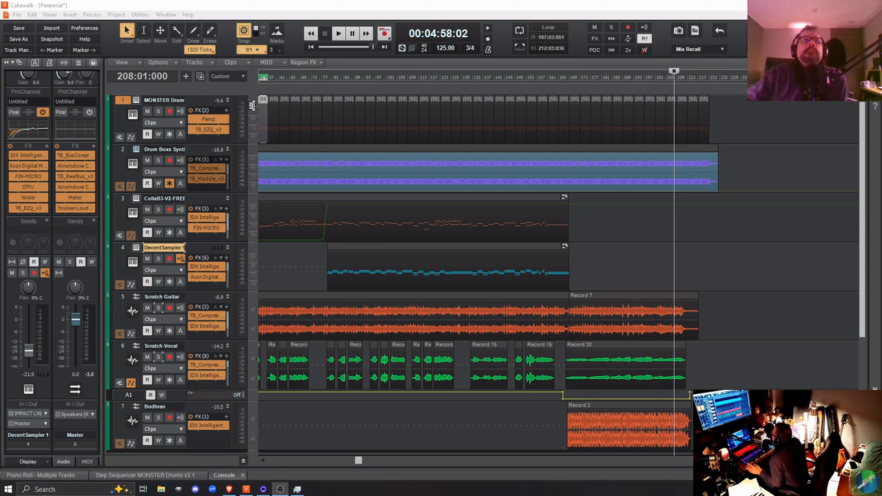
left_click(147, 475)
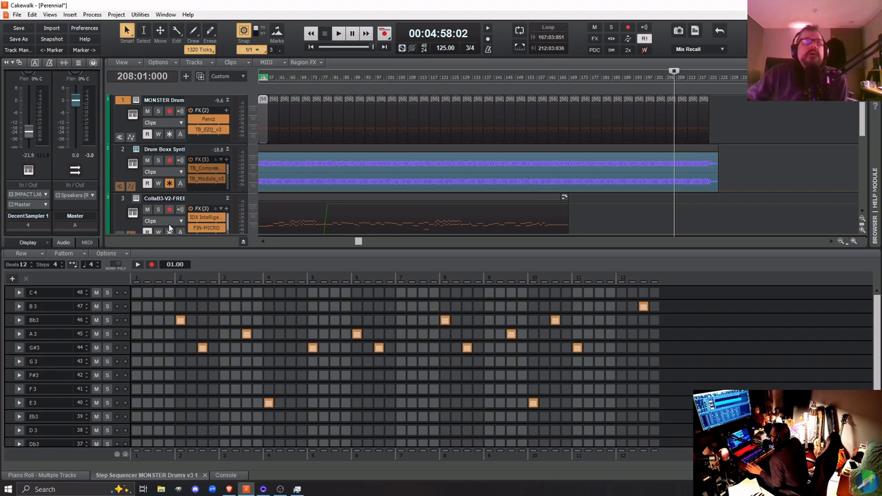
left_click(193, 100)
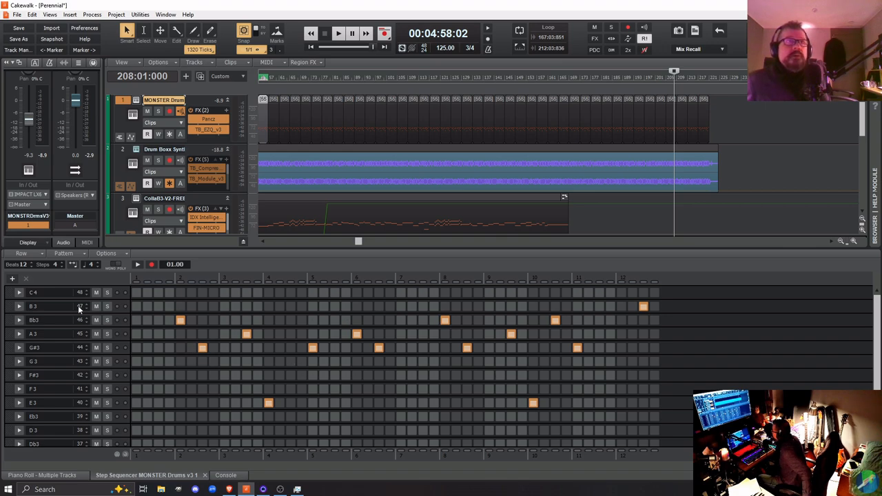
left_click(19, 319)
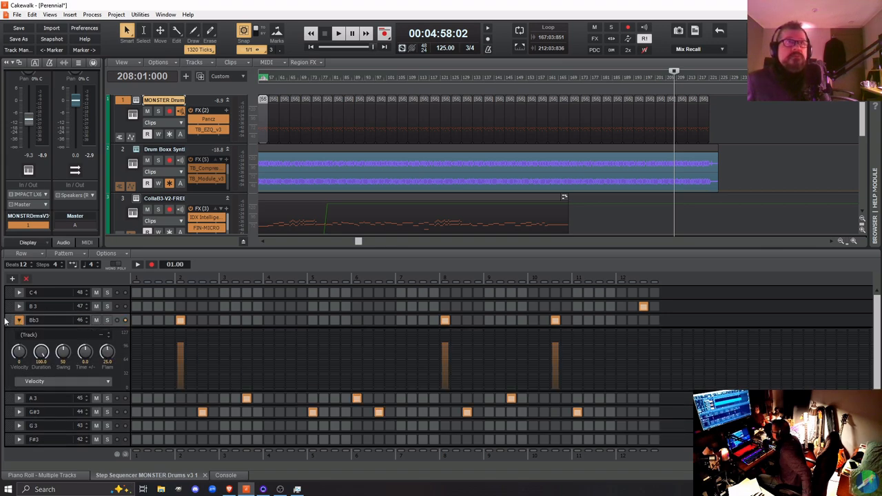
left_click(18, 319)
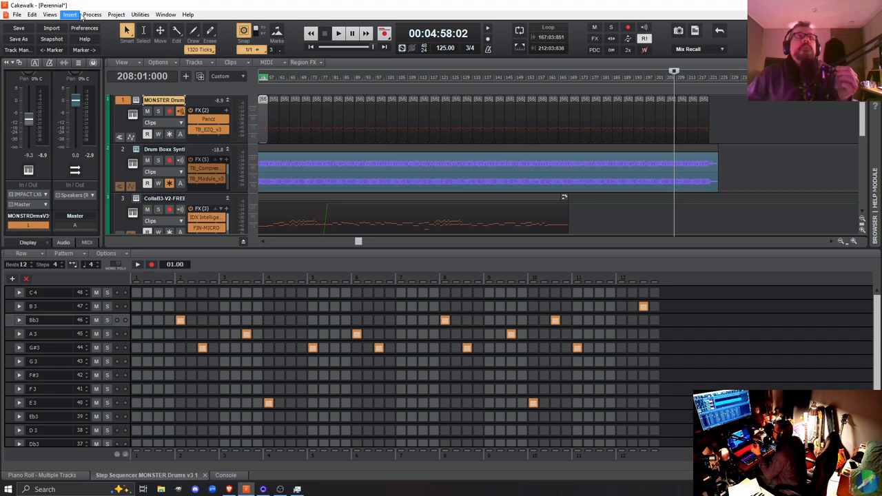
Compare the MONSTER Drums notes in the Piano Roll view with the Step Sequencer pattern, ending in the Piano Roll
left_click(48, 15)
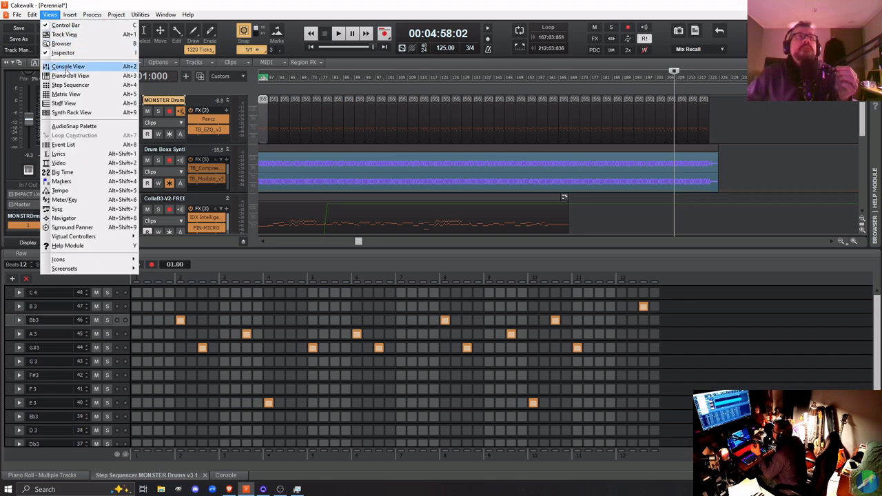
left_click(69, 76)
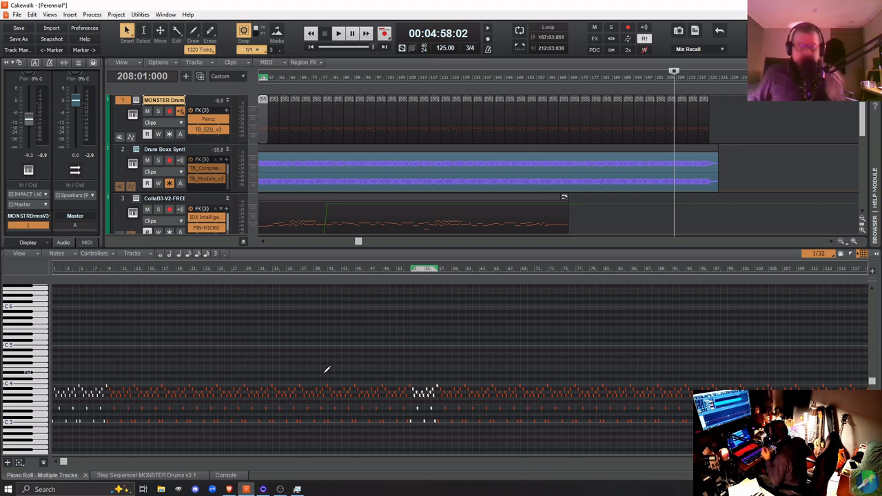
left_click(141, 476)
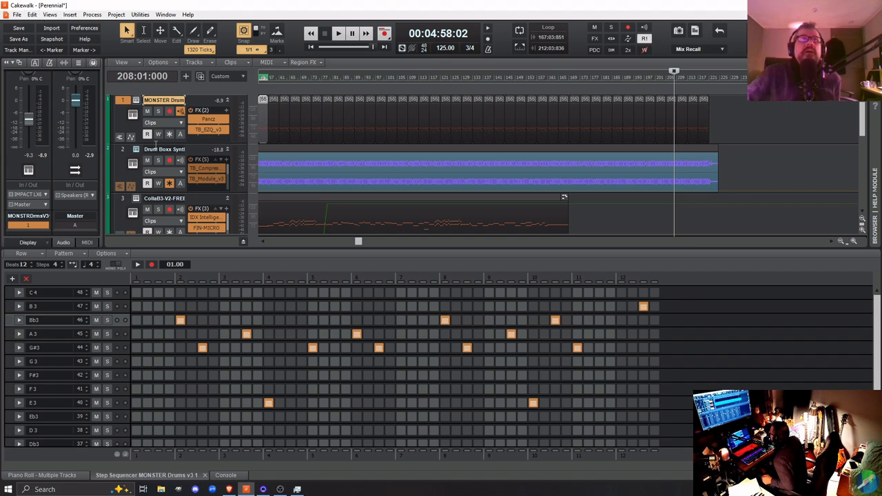
left_click(49, 15)
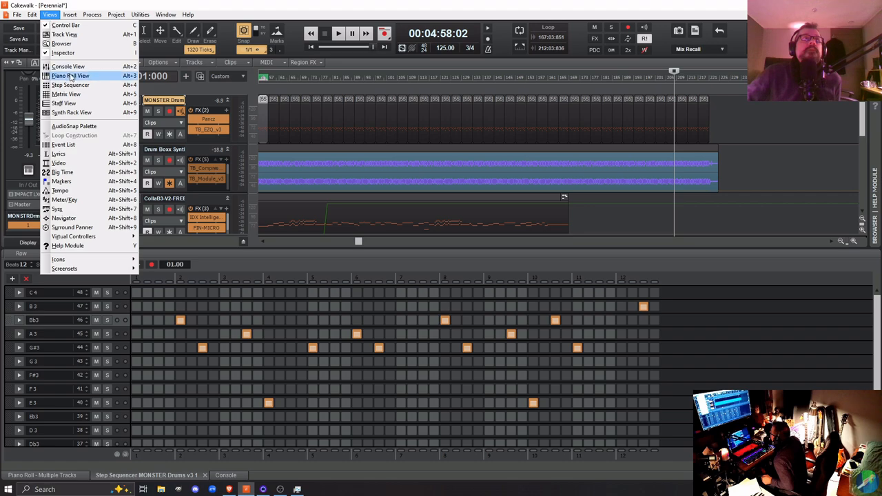
left_click(70, 76)
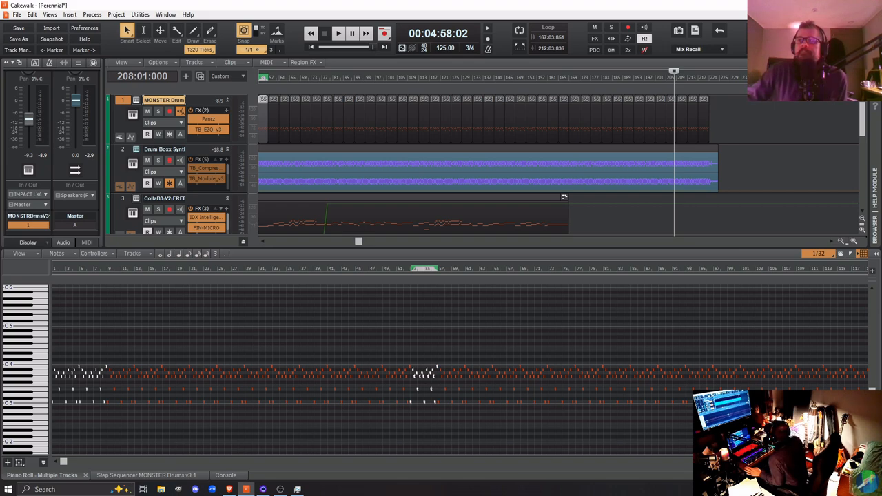
Hide the Piano Roll view and unfreeze the Drum Boxx Synth track to expose its pattern clips
key("d")
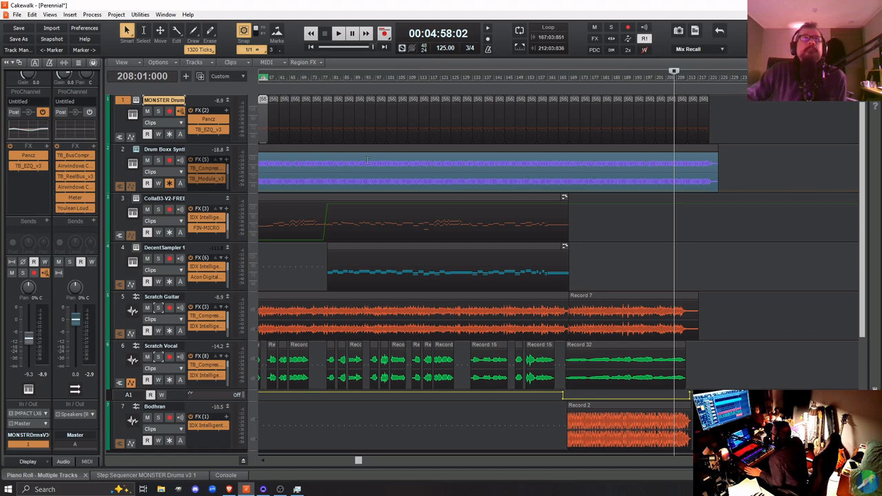
left_click(170, 184)
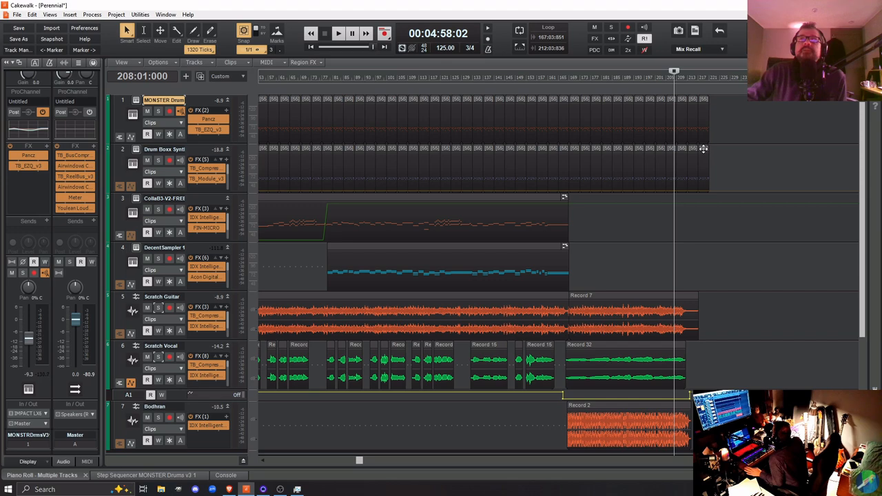
Duplicate the last MONSTER Drums pattern clip repeatedly until the track reaches measure 321
left_click(703, 99)
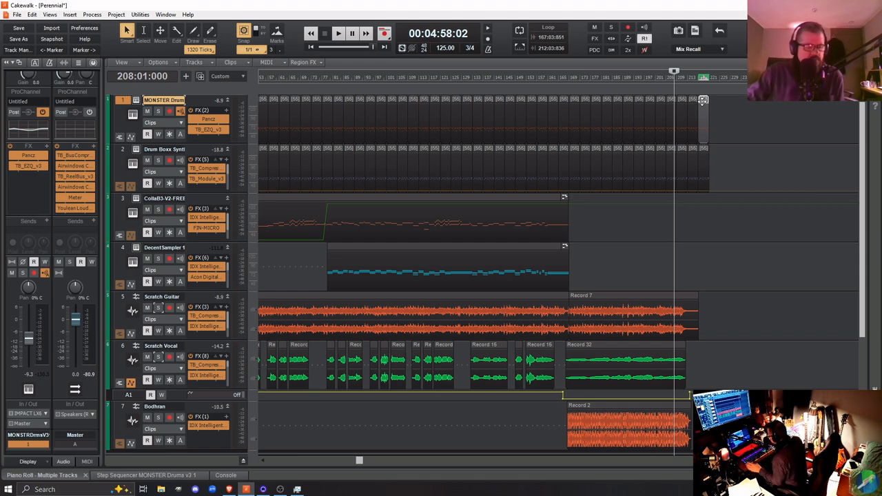
key("ctrl+d")
key("ctrl+d")
key("ctrl+d")
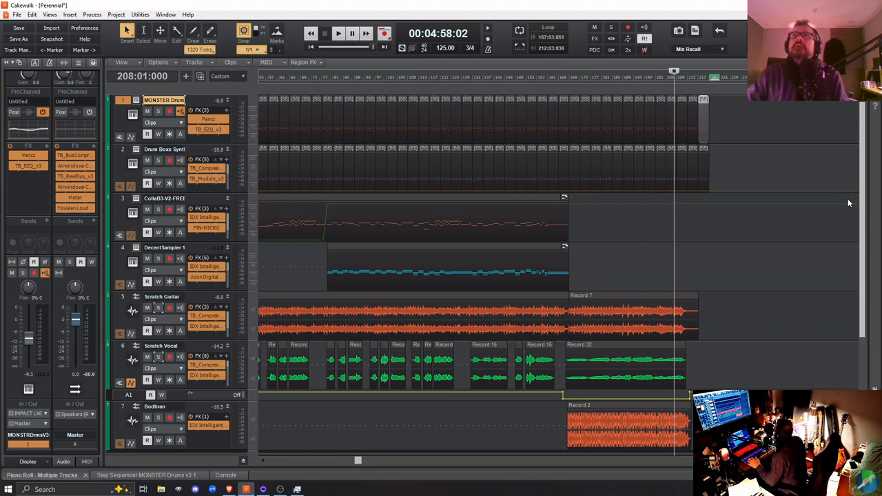
key("ctrl+d")
key("ctrl+d")
key("ctrl+d")
key("ctrl+d")
key("ctrl+d")
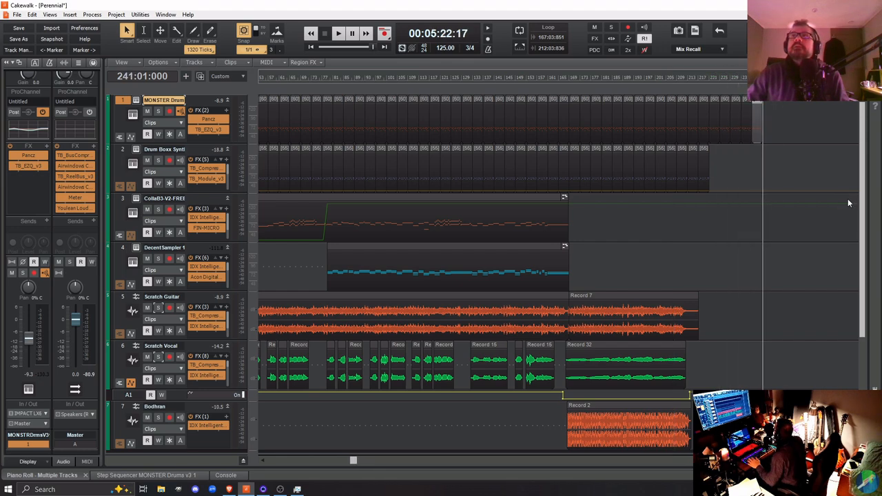
key("ctrl+d")
key("ctrl+d")
key("ctrl+d")
key("ctrl+d")
key("ctrl+d")
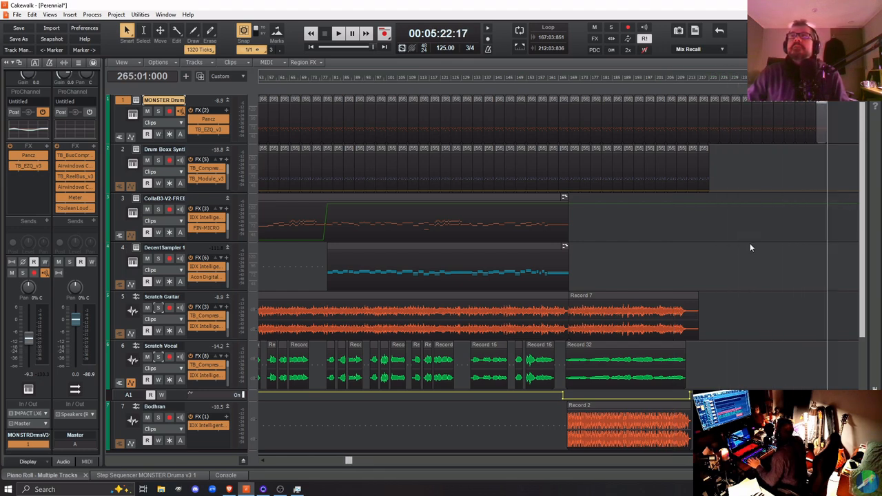
key("ctrl+d")
key("ctrl+d")
key("ctrl+d")
key("ctrl+d")
key("ctrl+d")
key("ctrl+d")
key("ctrl+d")
key("ctrl+d")
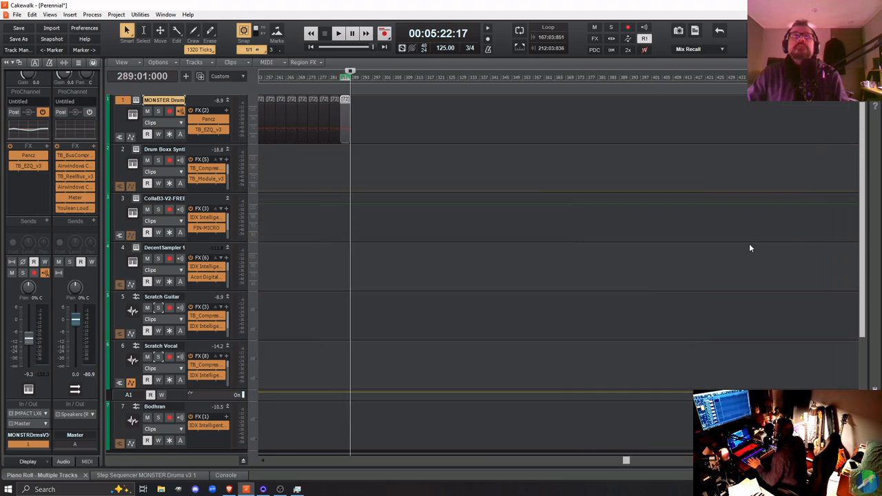
key("ctrl+d")
key("ctrl+d")
key("ctrl+d")
key("ctrl+d")
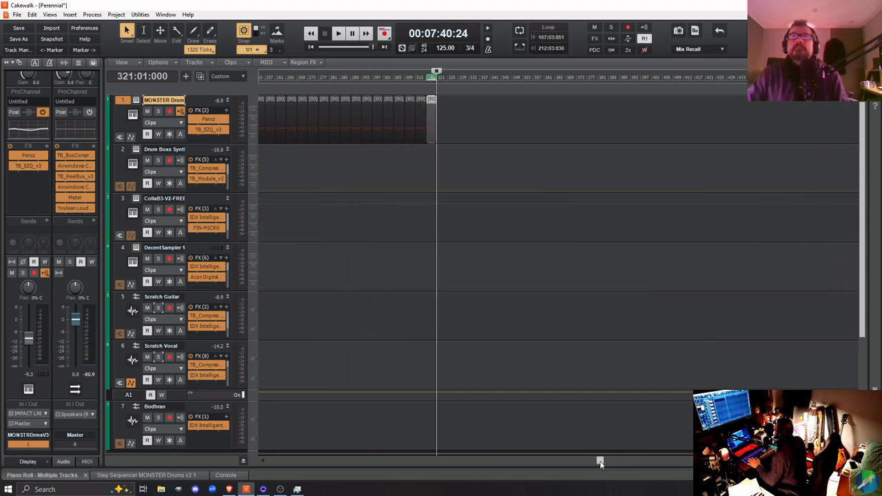
Duplicate the last Drum Boxx Synth pattern clip repeatedly until it also reaches measure 321
left_click_drag(600, 461, 463, 460)
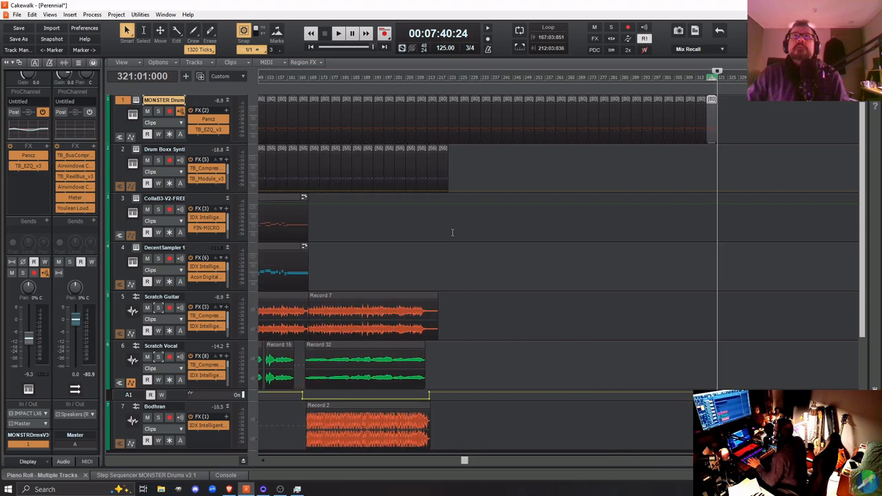
left_click(444, 148)
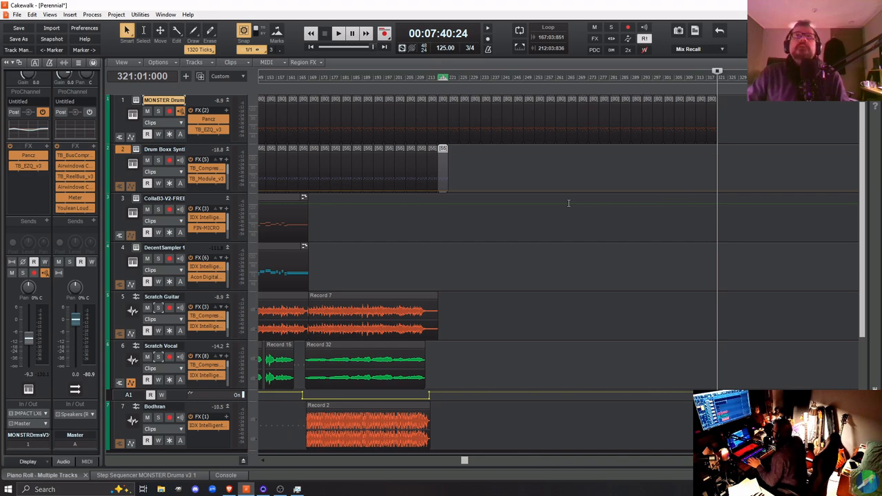
key("ctrl+d")
key("ctrl+d")
key("ctrl+d")
key("ctrl+d")
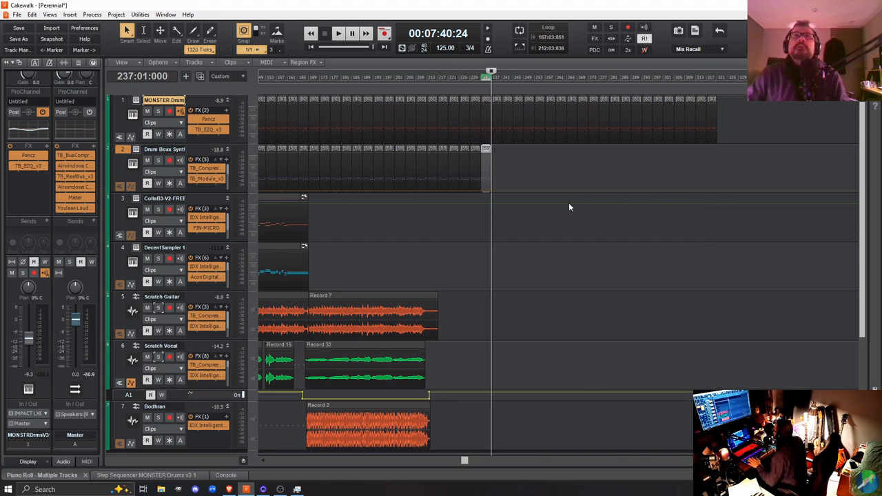
key("ctrl+d")
key("ctrl+d")
key("ctrl+d")
key("ctrl+d")
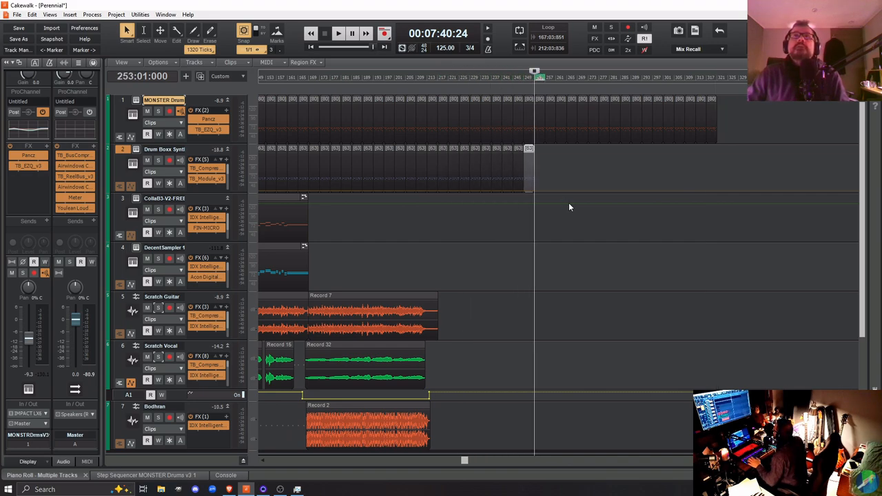
key("ctrl+d")
key("ctrl+d")
key("ctrl+d")
key("ctrl+d")
key("ctrl+d")
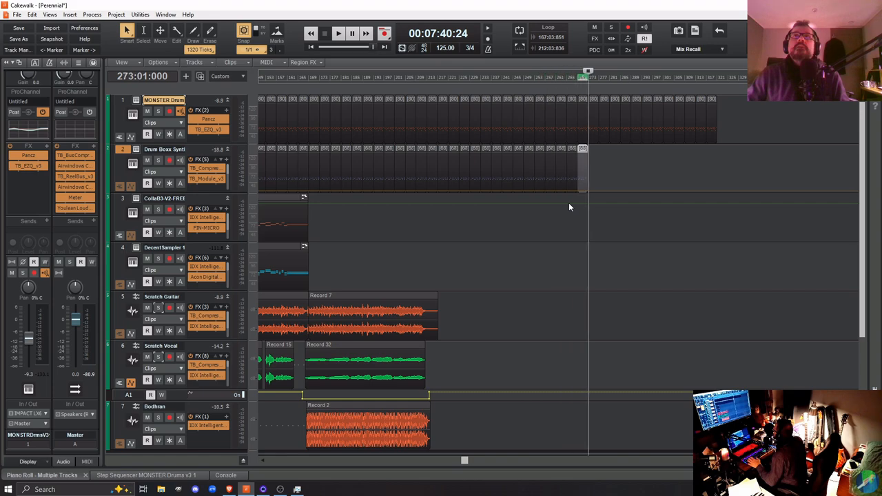
key("ctrl+d")
key("ctrl+d")
key("ctrl+d")
key("ctrl+d")
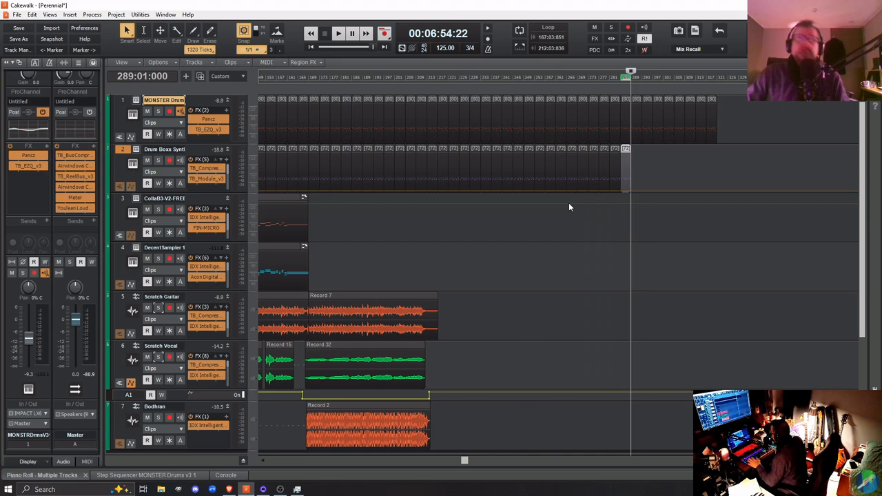
key("ctrl+d")
key("ctrl+d")
key("ctrl+d")
key("ctrl+d")
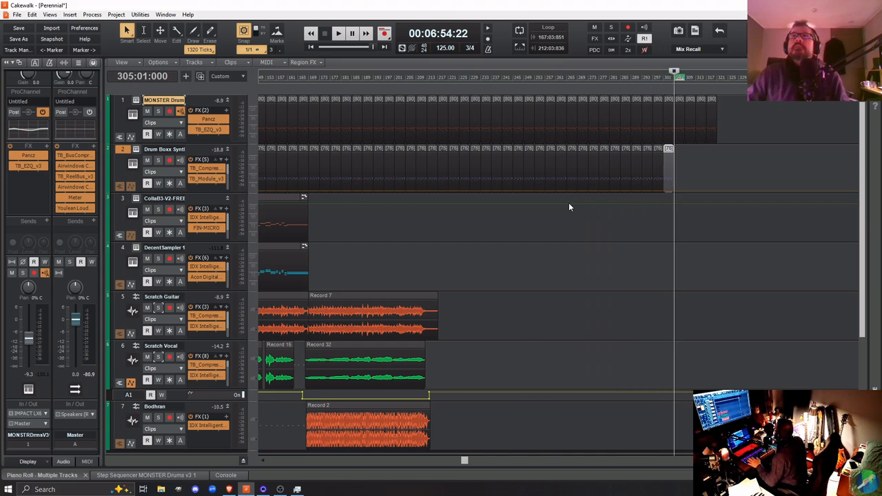
key("ctrl+d")
key("ctrl+d")
key("ctrl+d")
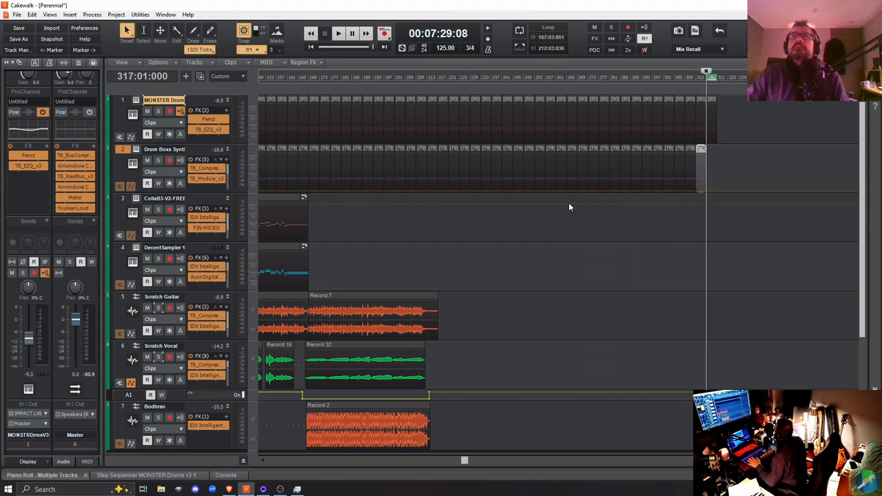
key("ctrl+d")
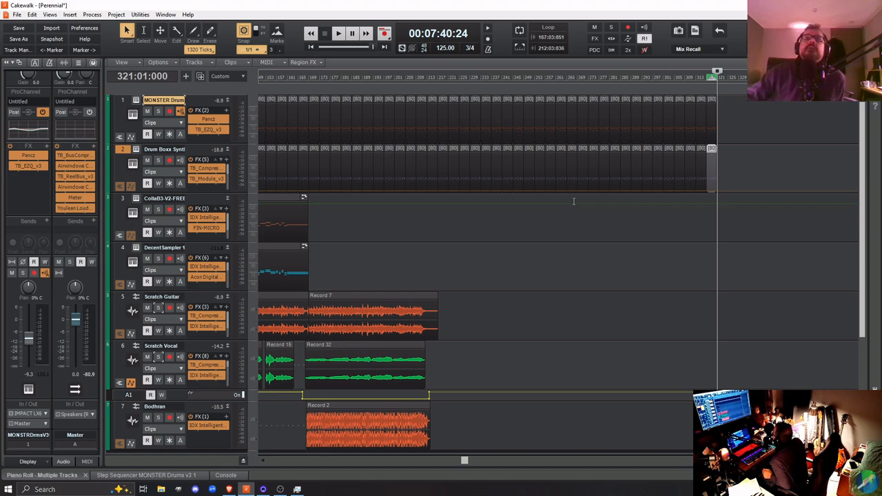
Extend the MONSTER Drums track to measure 341 by duplicating its last pattern clip five more times
left_click(711, 100)
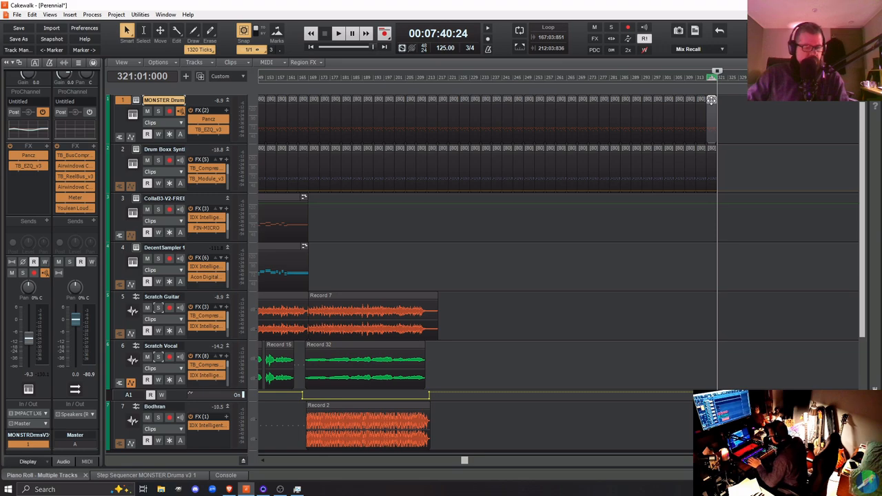
key("ctrl+d")
key("ctrl+d")
key("ctrl+d")
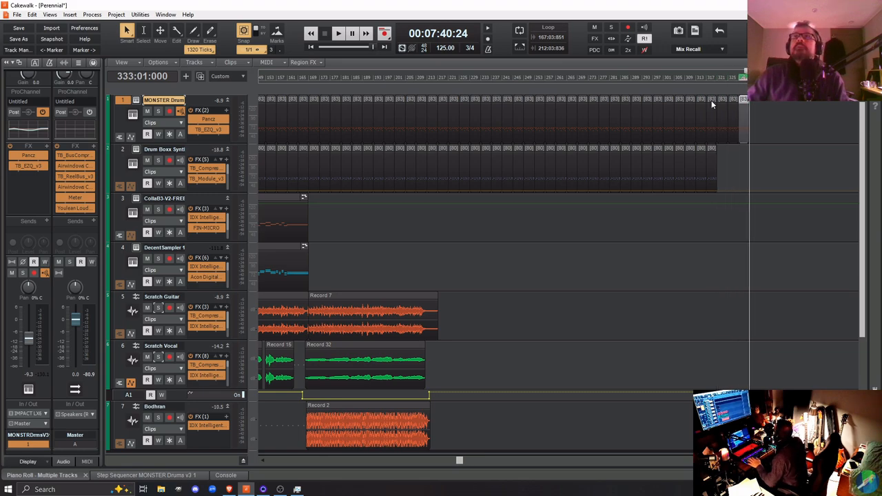
key("ctrl+d")
key("ctrl+d")
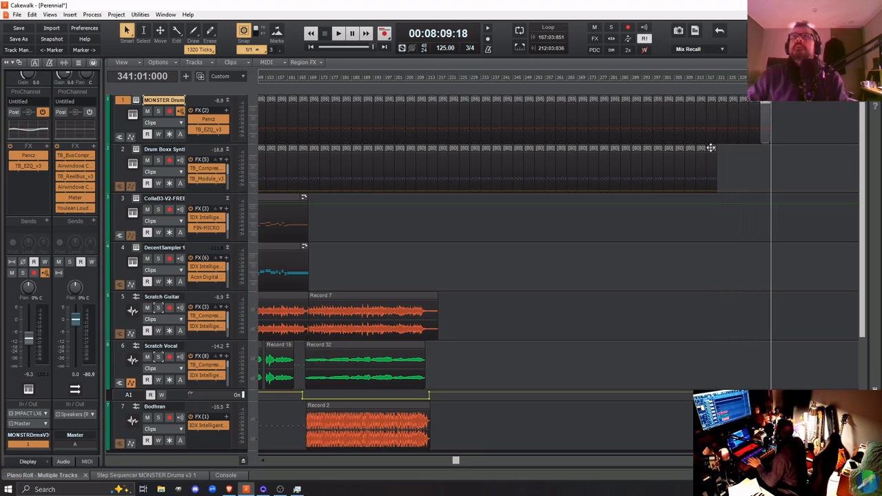
Extend the Drum Boxx Synth track to measure 341 with five more duplicates of its last clip, and freeze the track
left_click(711, 148)
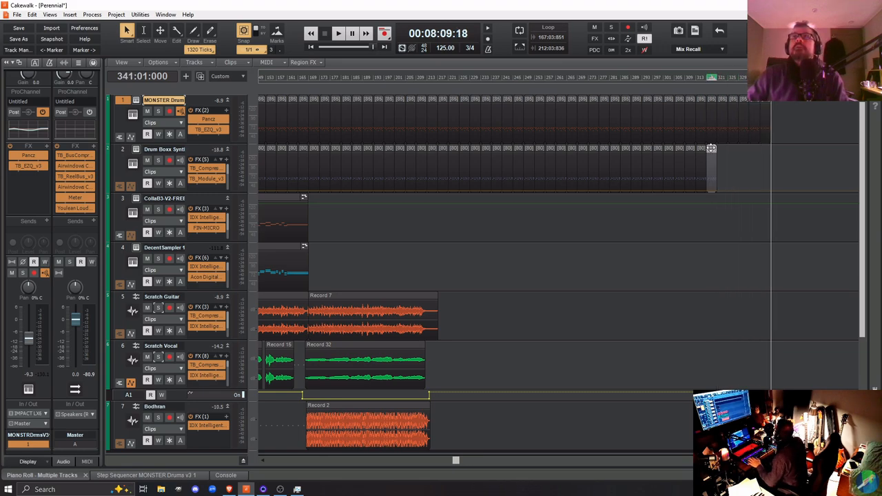
key("ctrl+d")
key("ctrl+d")
key("ctrl+d")
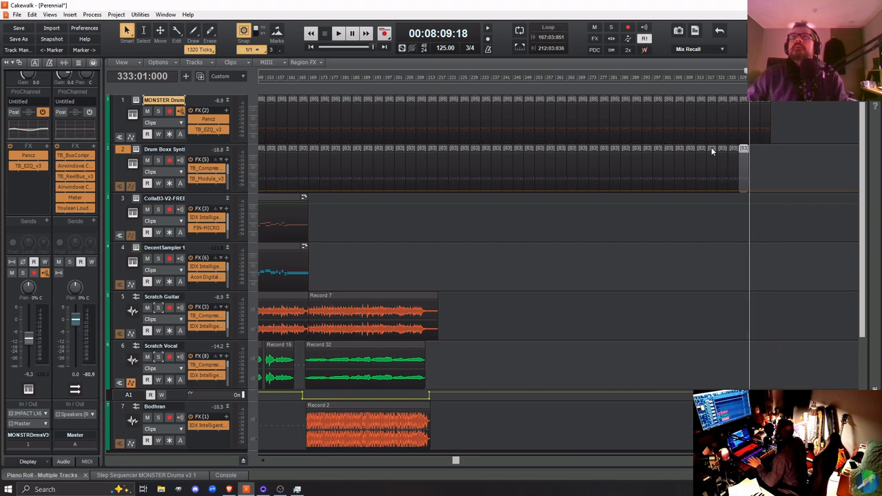
key("ctrl+d")
key("ctrl+d")
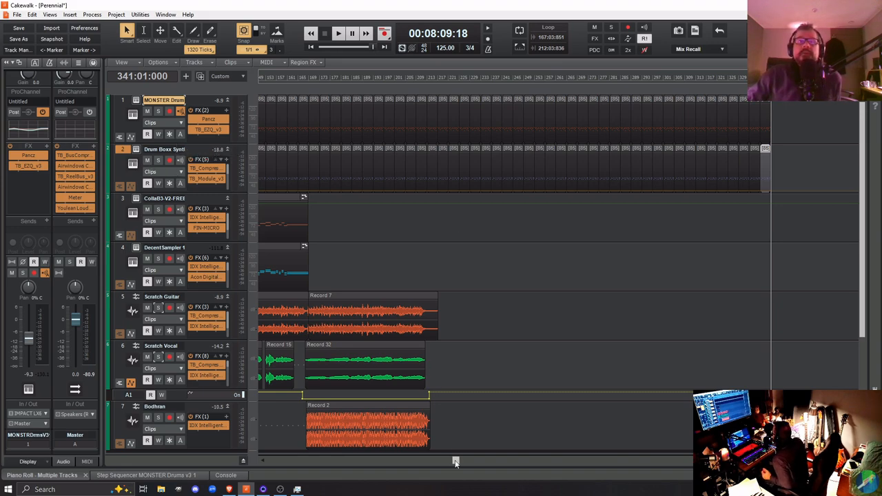
left_click(169, 182)
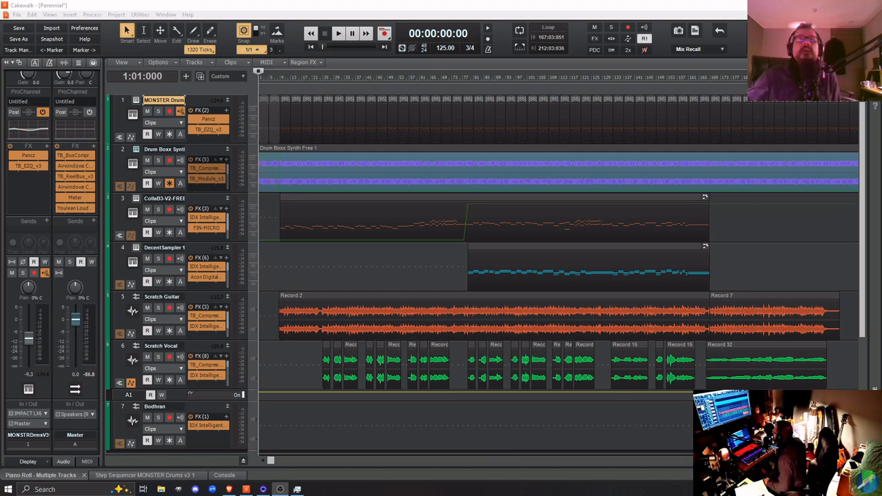
Arm the Scratch Guitar track and record a new guitar part after the Record 7 clip, starting the transport at measure 203
left_click_drag(270, 461, 479, 472)
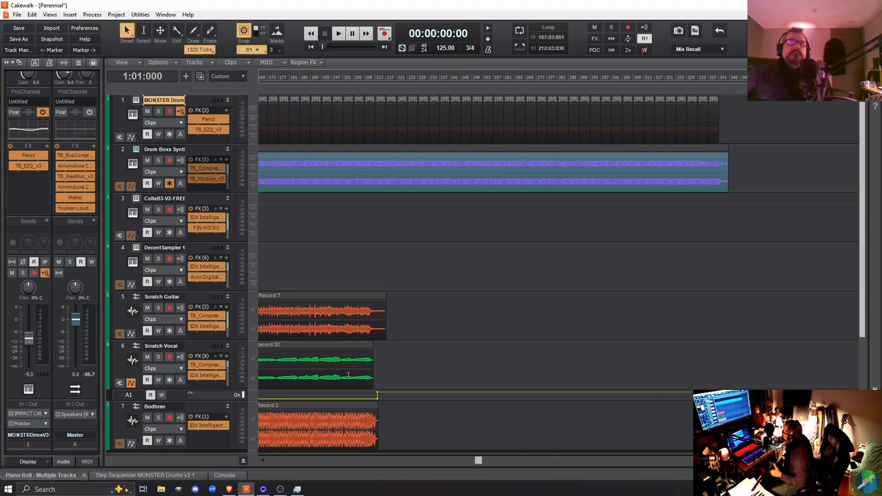
left_click(348, 374)
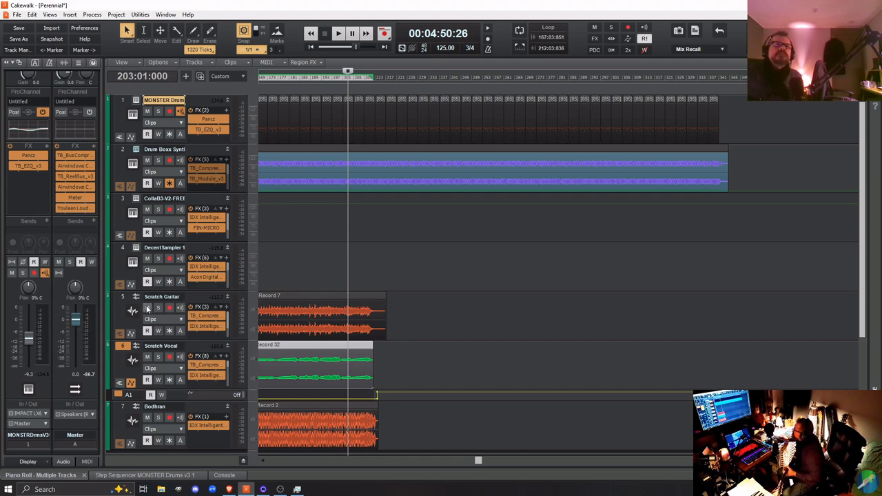
left_click(169, 308)
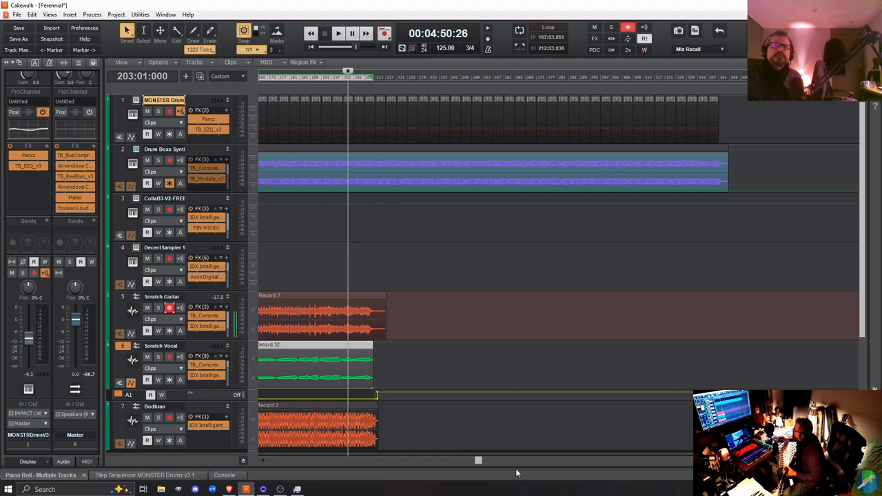
left_click_drag(483, 462, 391, 461)
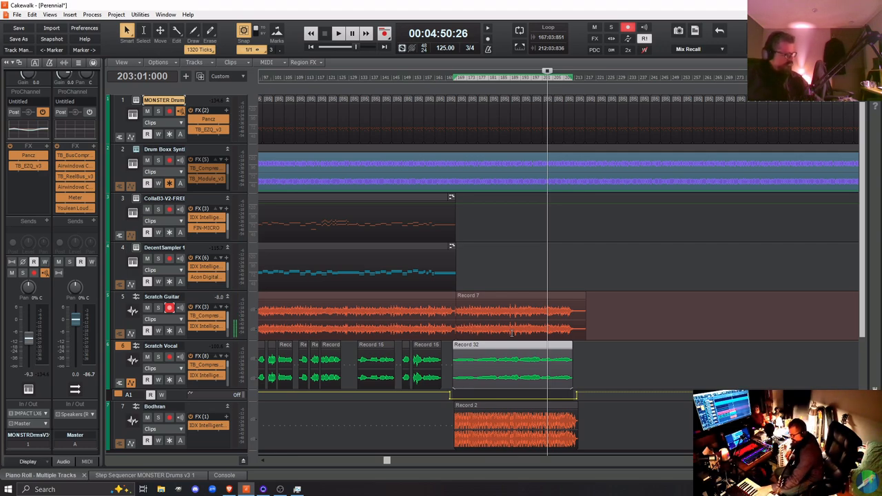
key("space")
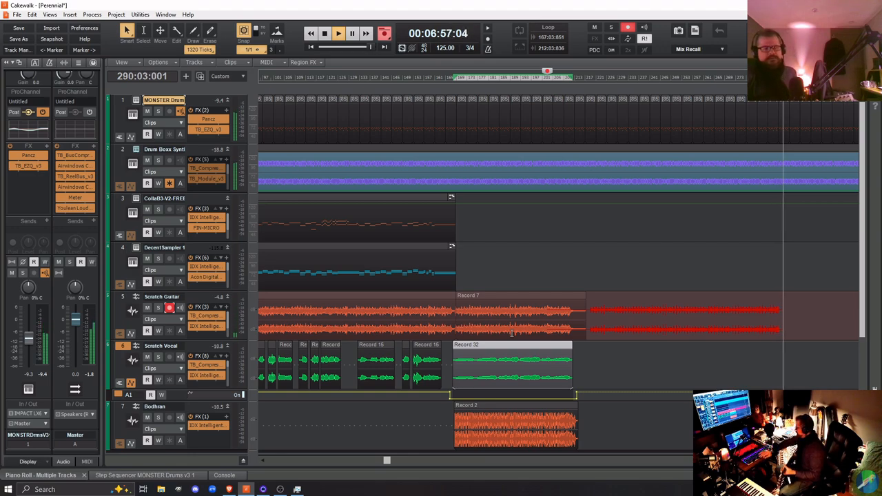
key("space")
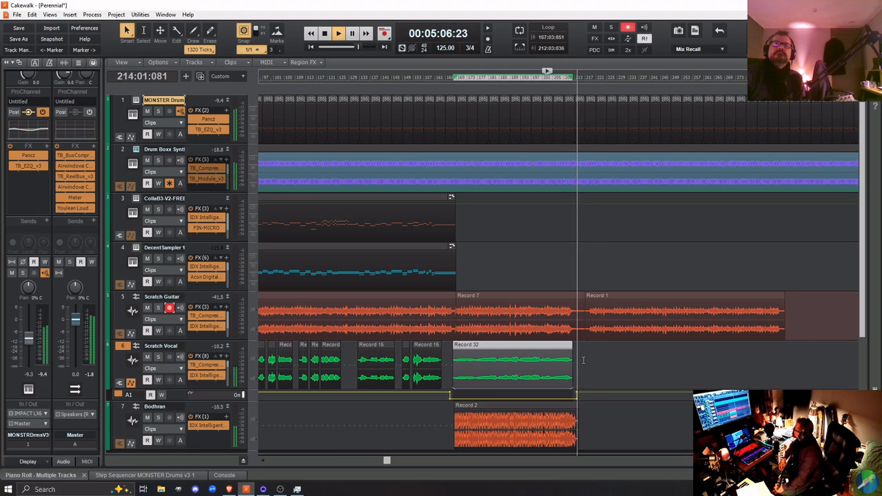
Play the song from measure 203 to listen to the newly recorded Scratch Guitar part, and stop playback
key("space")
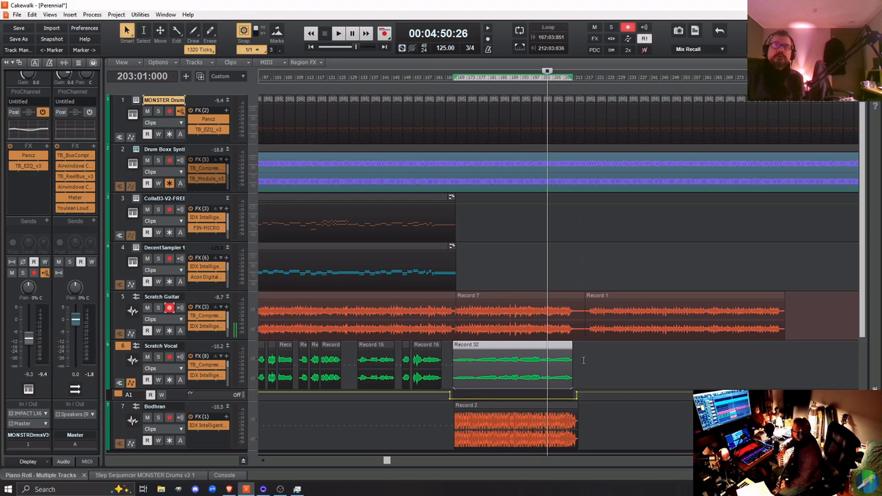
key("space")
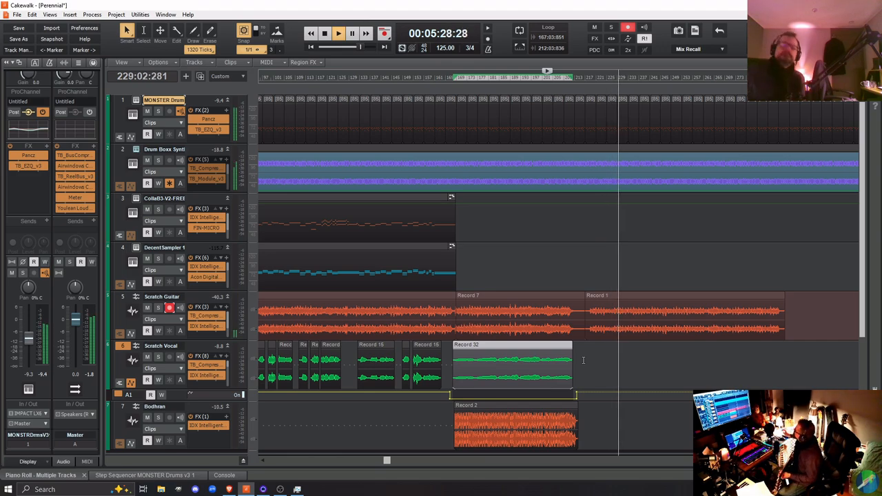
key("space")
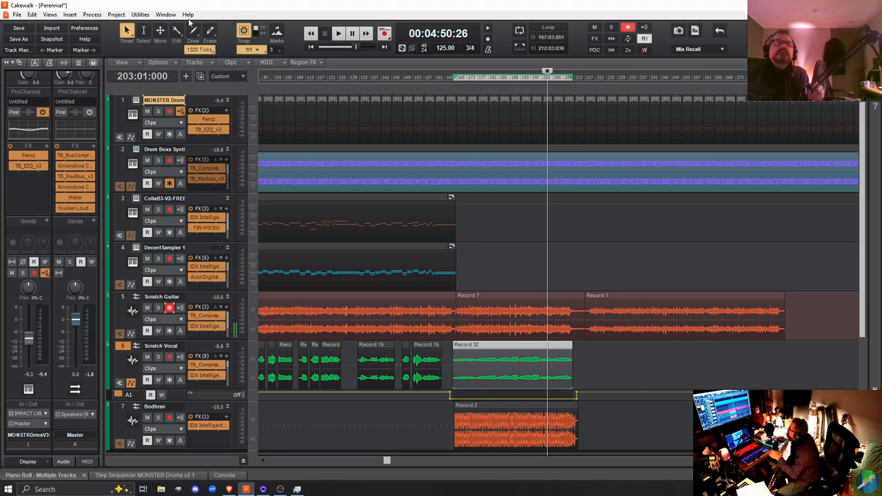
left_click(94, 15)
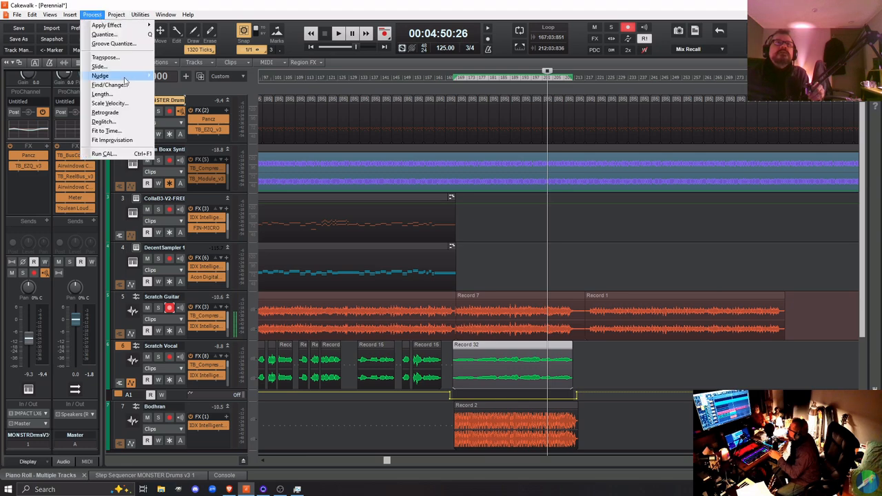
mouse_move(136, 78)
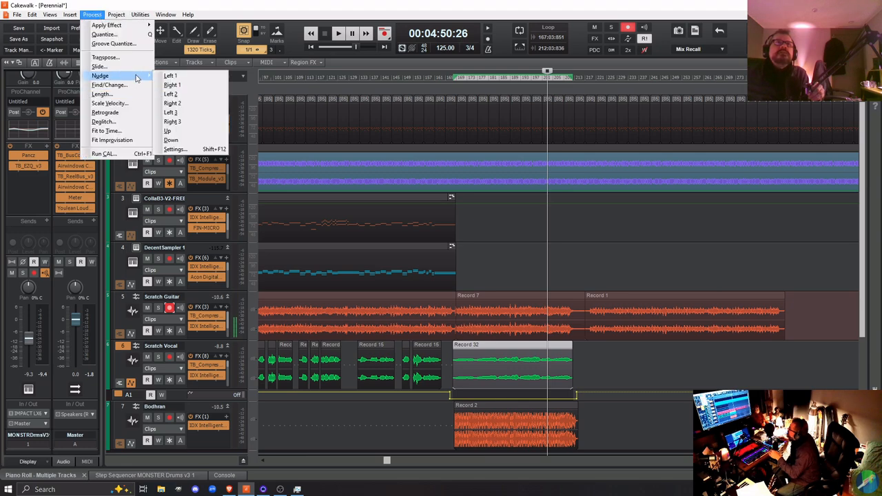
left_click(217, 109)
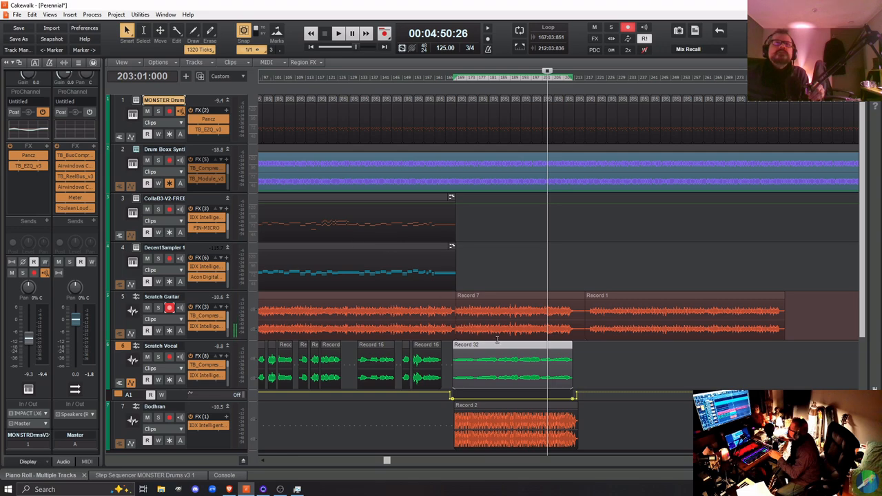
left_click(33, 14)
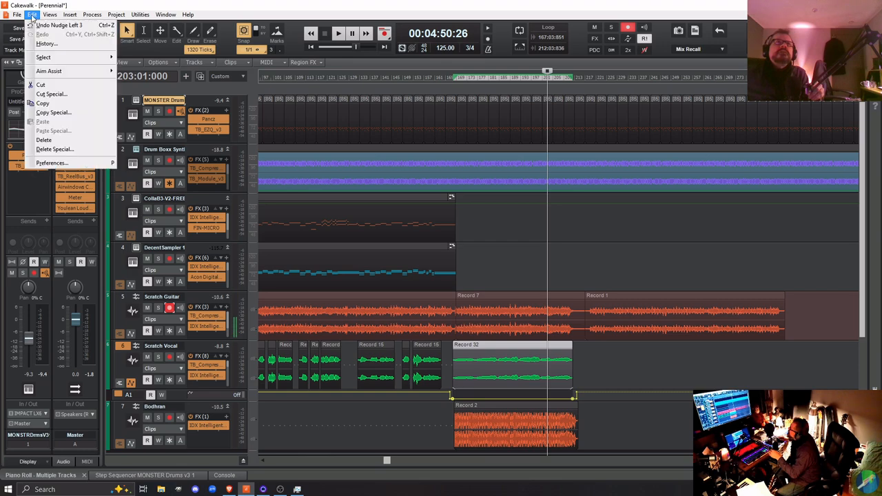
left_click(33, 16)
left_click(32, 17)
left_click(34, 26)
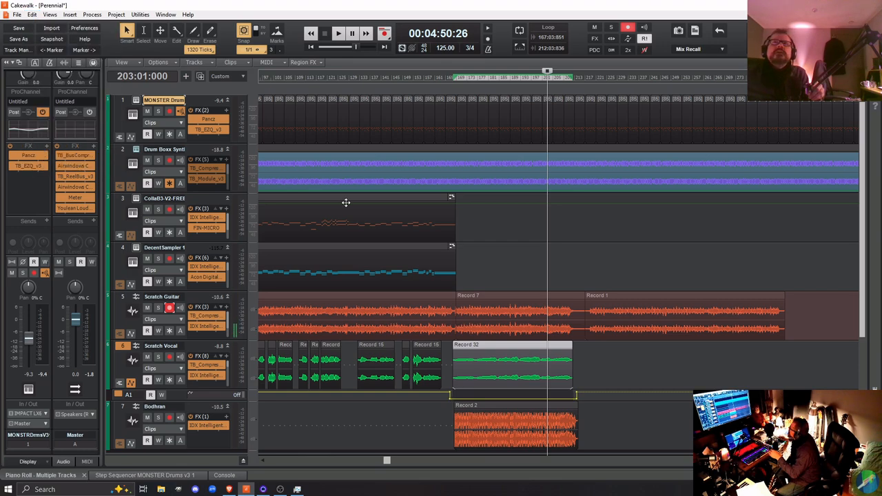
Nudge the Record 1 clip on the Scratch Guitar track earlier with the Left 3 nudge
left_click(649, 296)
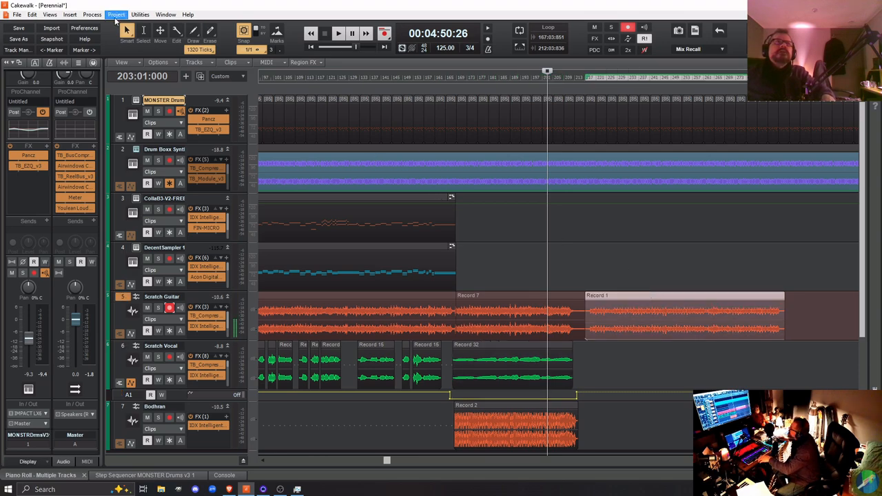
left_click(92, 15)
mouse_move(142, 80)
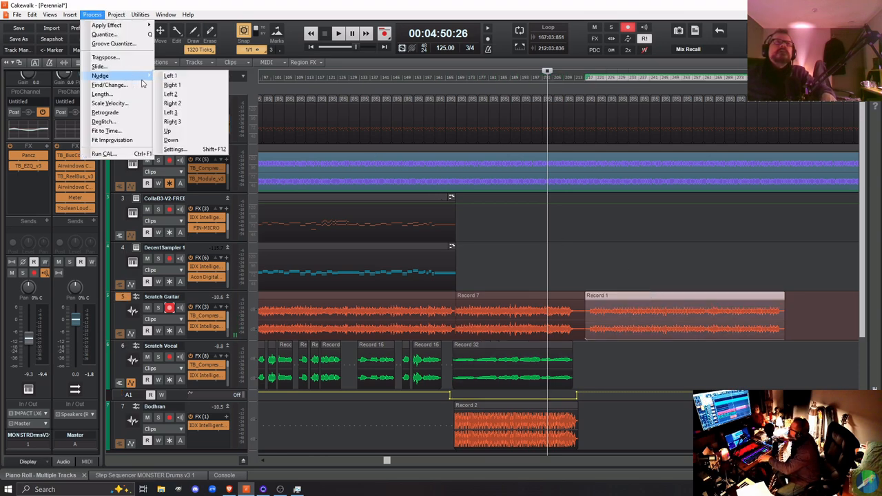
left_click(211, 114)
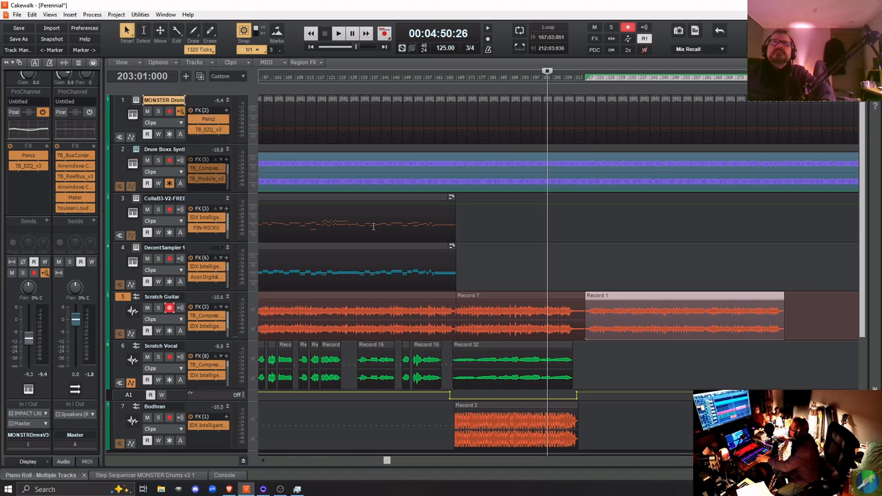
Play the song from measure 217 to check the nudged guitar clip, then jump playback back into the Record 7 clip for comparison
left_click(585, 375)
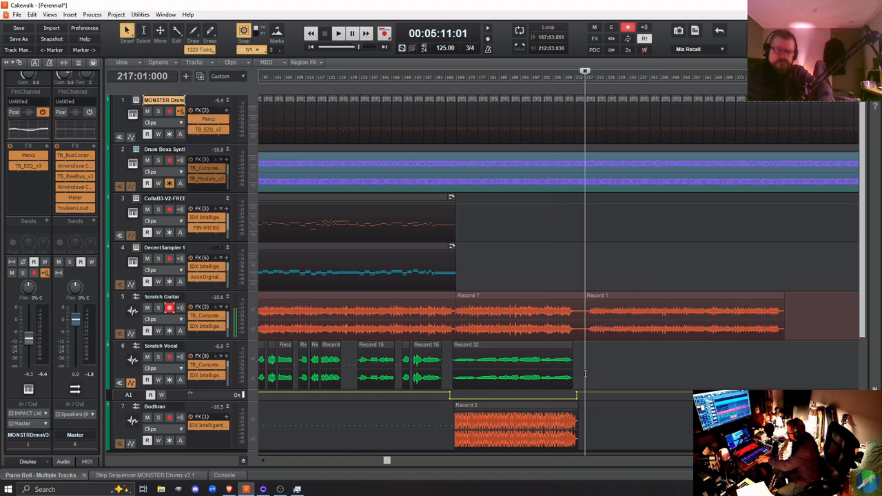
key("space")
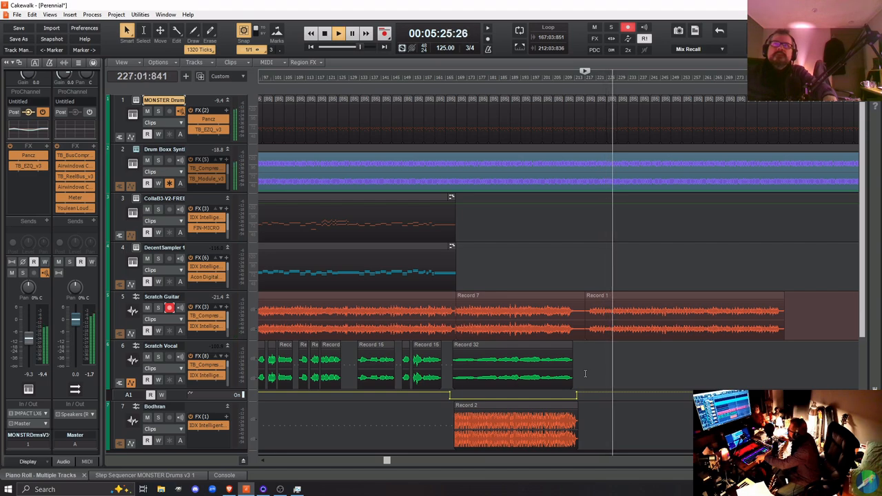
left_click(552, 299)
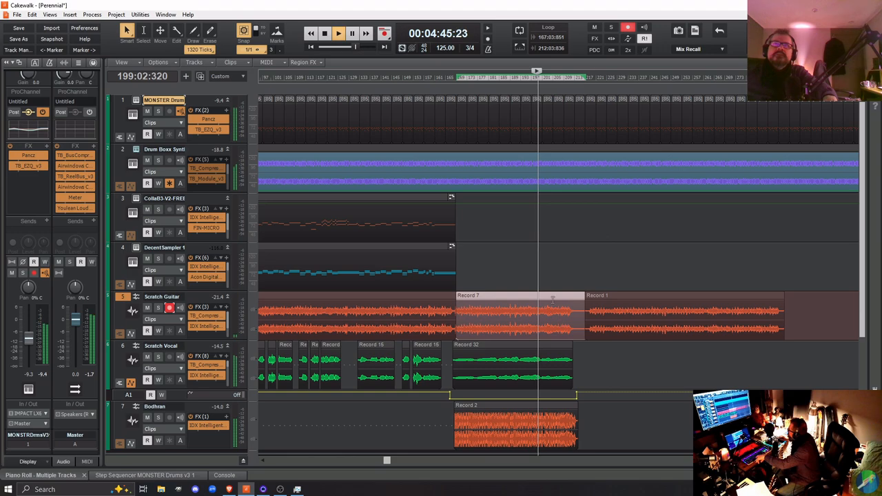
Solo the Scratch Guitar track, compare the Record 7 and Record 1 clips by ear around their join, and stop playback
left_click(159, 307)
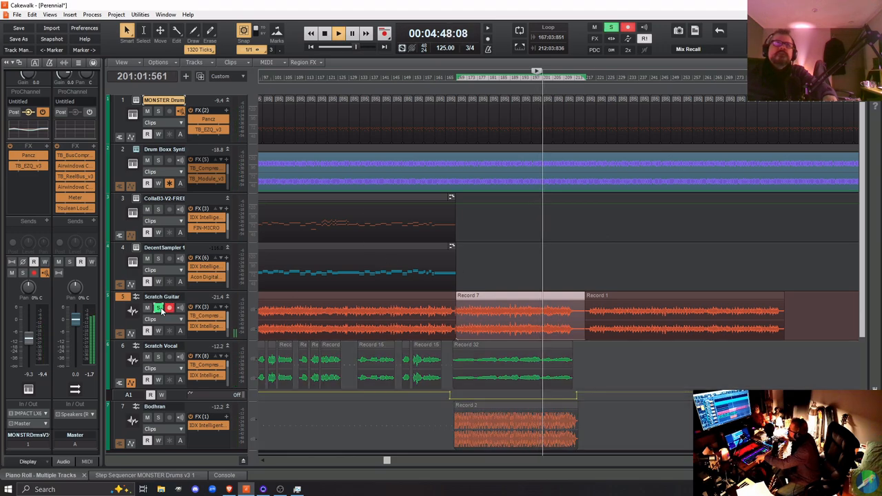
left_click(587, 369)
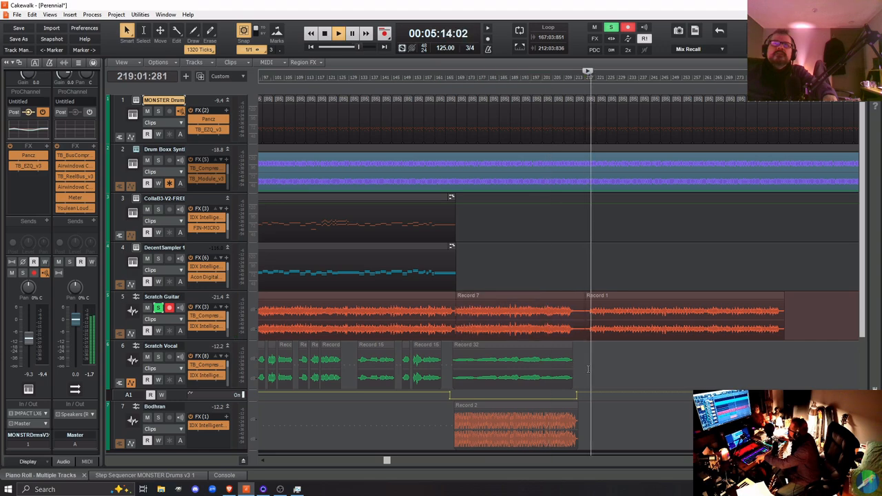
left_click(565, 328)
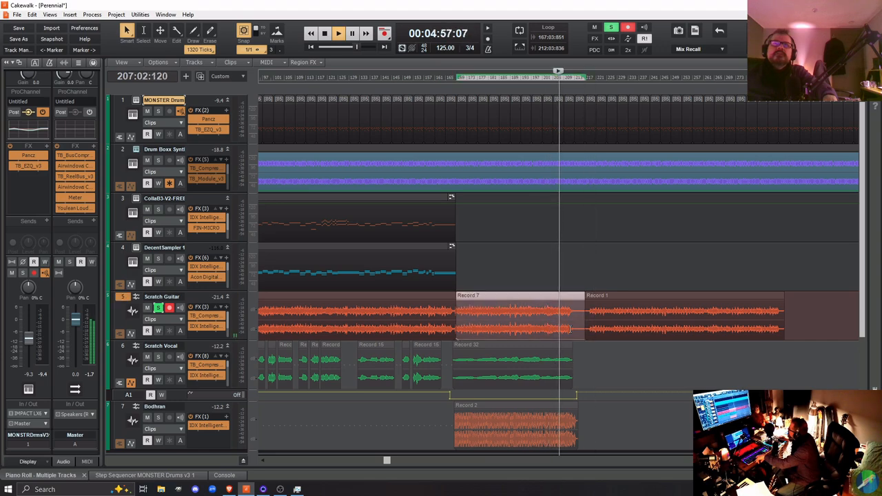
left_click(569, 330)
left_click(562, 329)
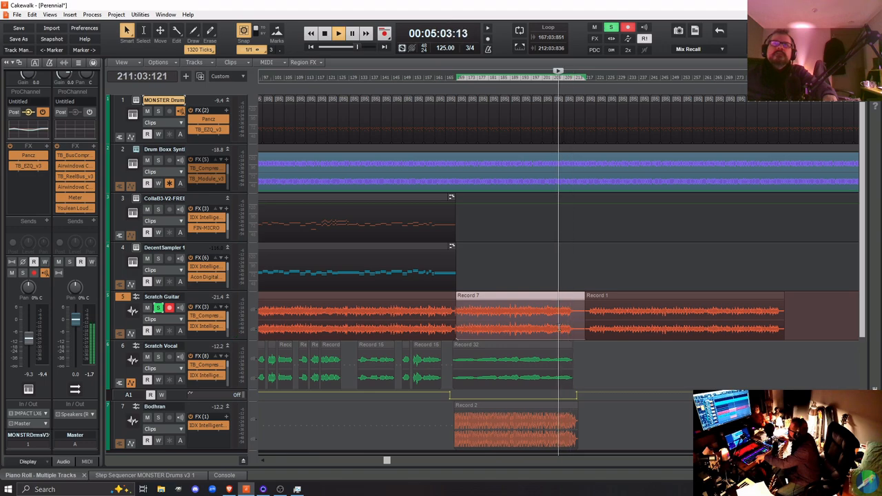
left_click(595, 331)
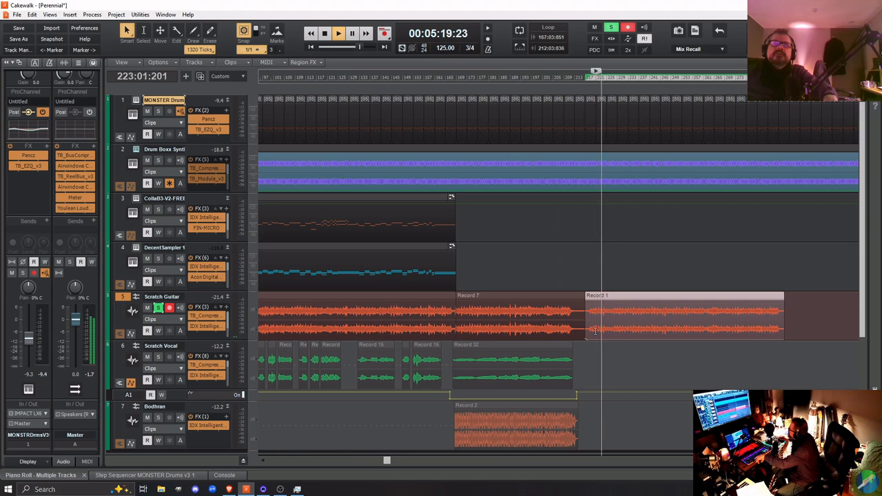
key("space")
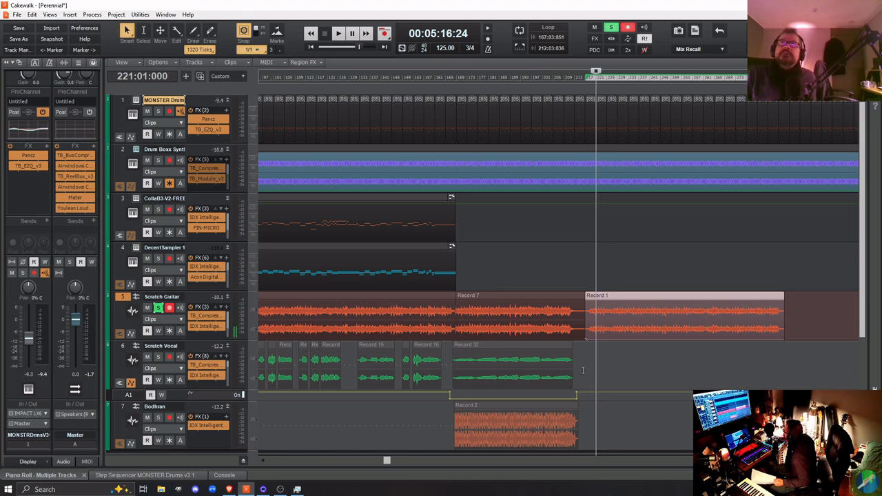
Play from measure 217 with the guitar soloed, switch its solo off to hear it with the drums, and stop playback
left_click(585, 368)
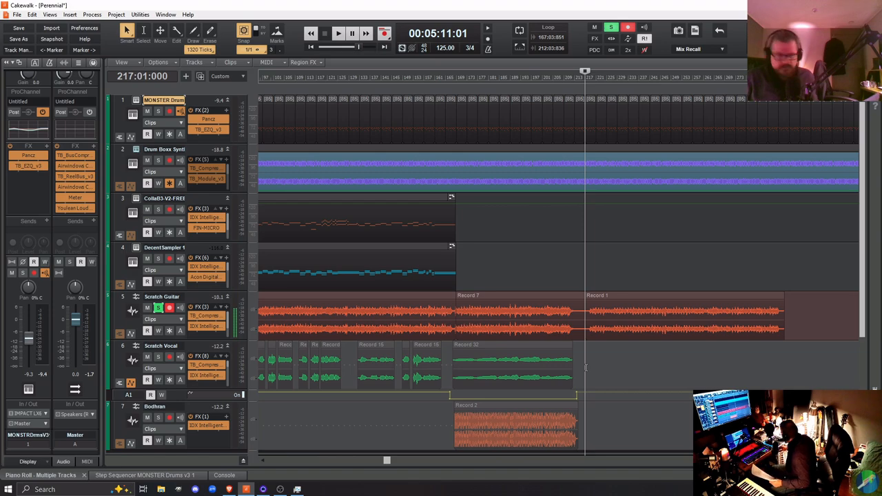
key("space")
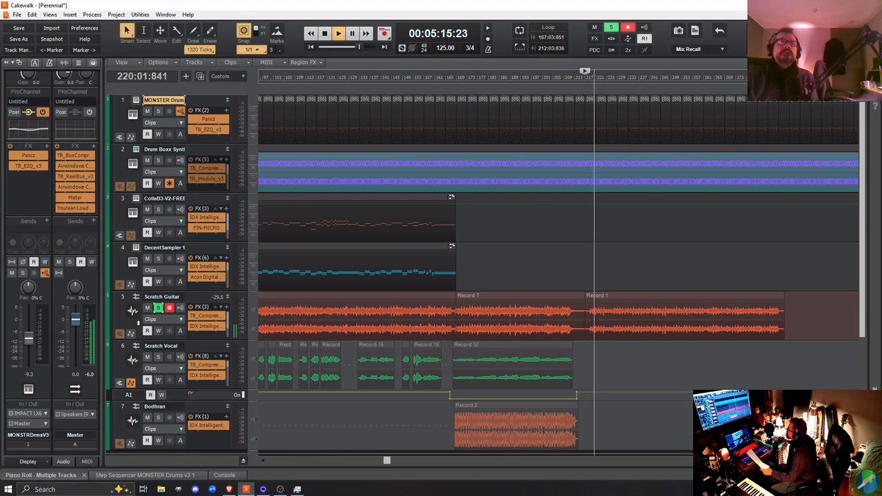
left_click(158, 308)
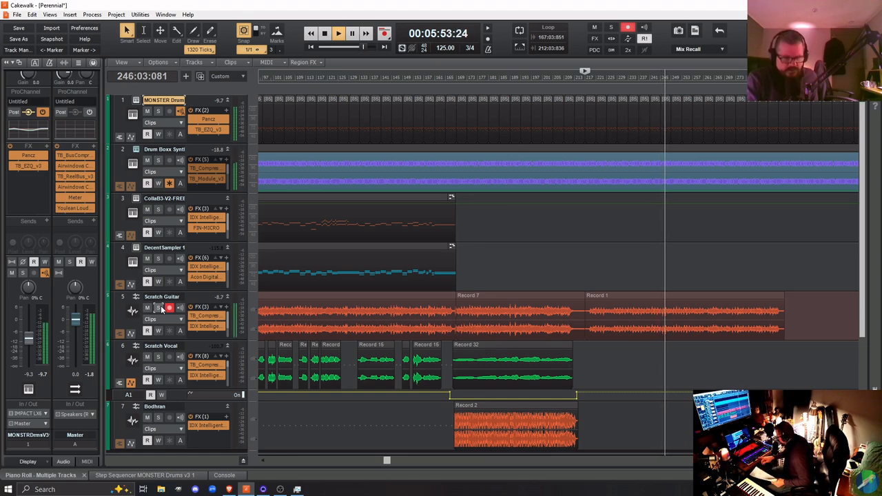
key("space")
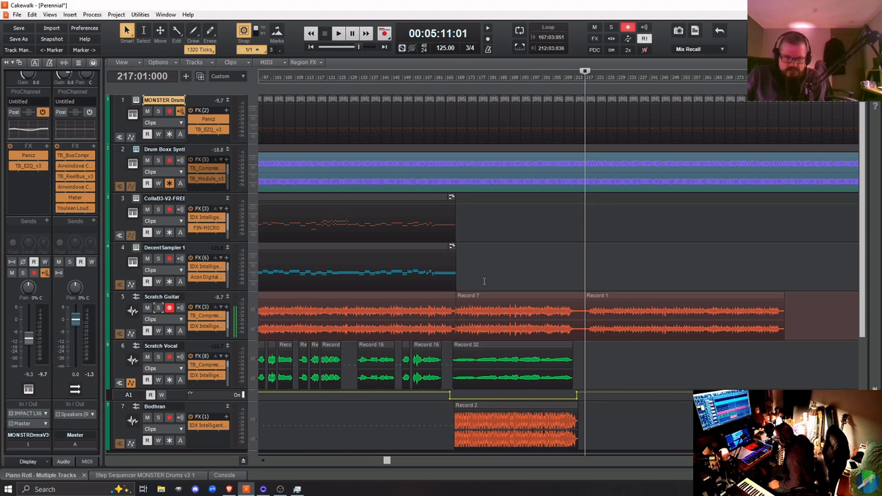
Delete the Record 1 clip from the Scratch Guitar track
left_click(622, 295)
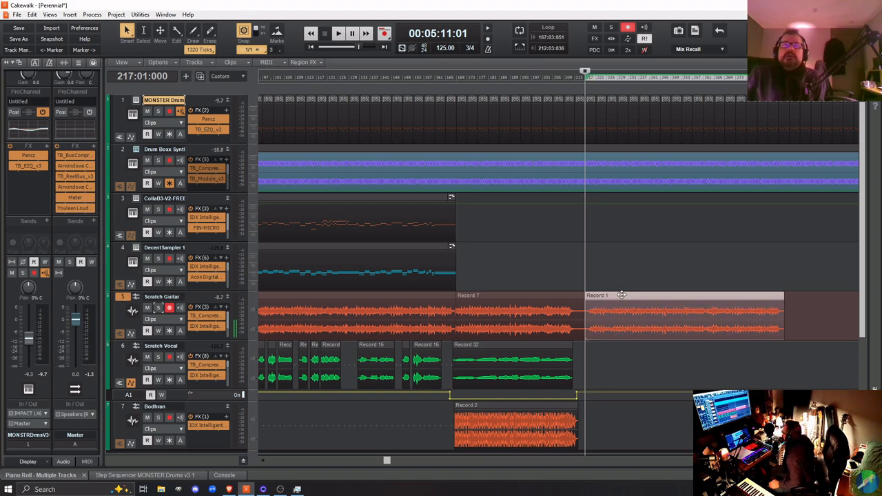
key("Delete")
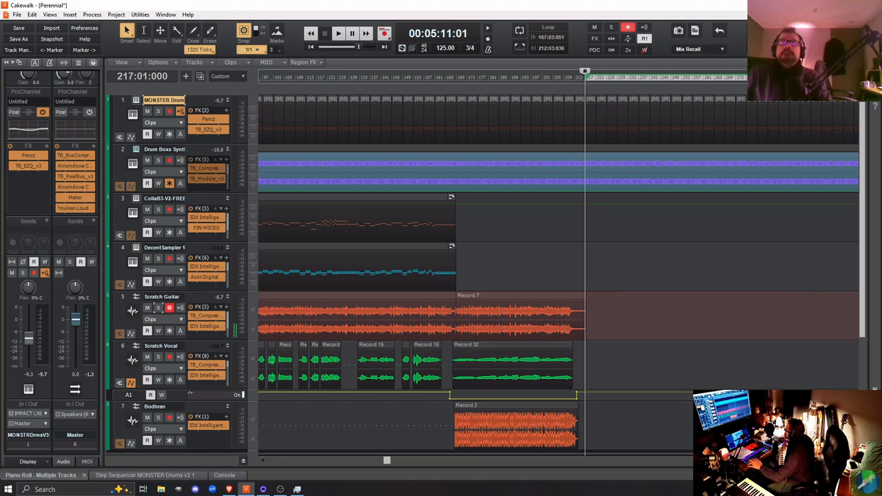
Record a new Scratch Guitar take from measure 211 with the recording metronome on, and trim its start to measure 217
left_click(569, 330)
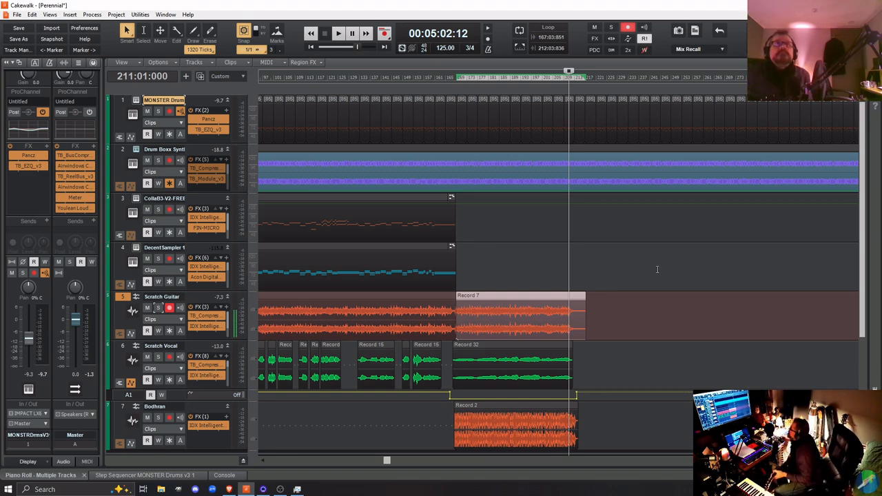
left_click(487, 40)
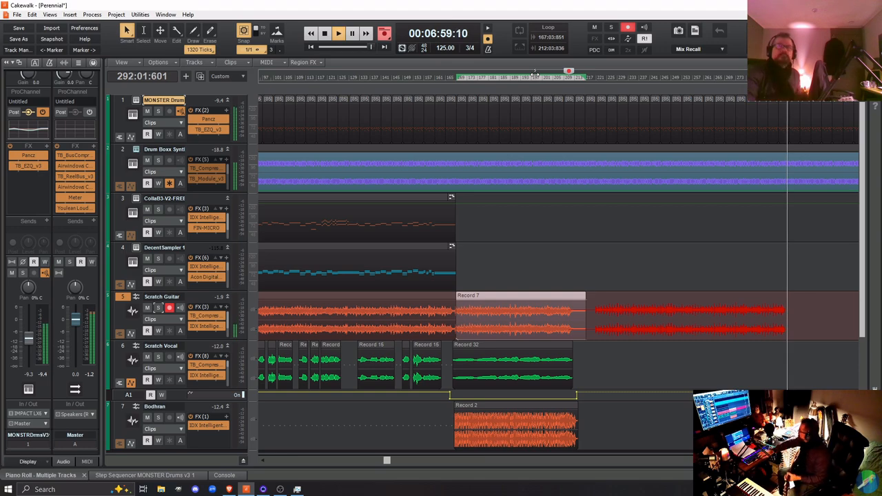
key("space")
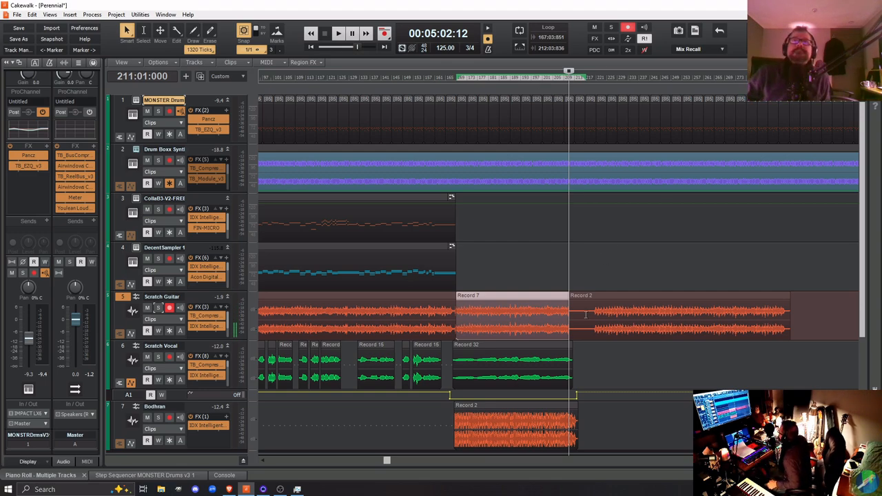
left_click_drag(569, 322, 586, 322)
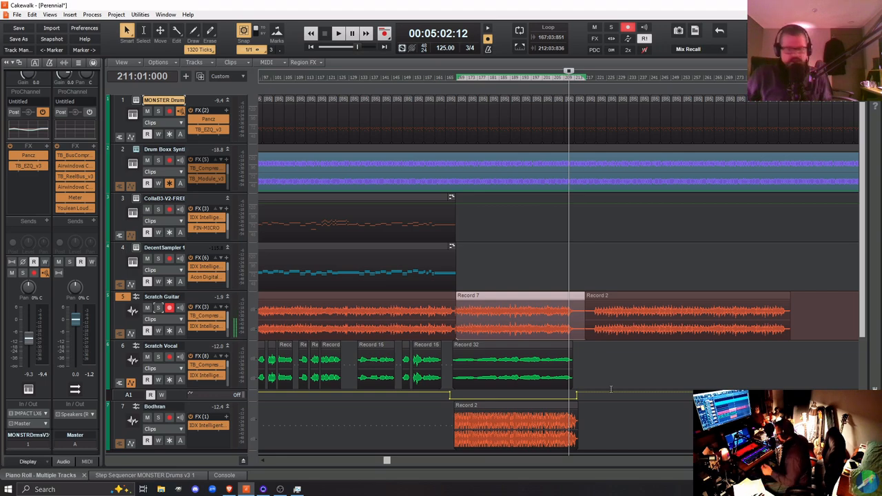
Play the song from measure 218 to check the timing of the Record 2 guitar clip, and stop playback
left_click(591, 367)
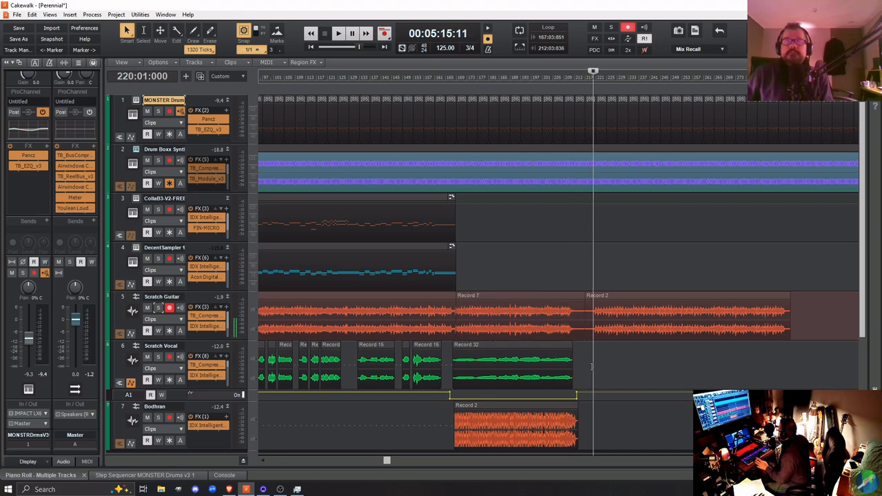
left_click(588, 369)
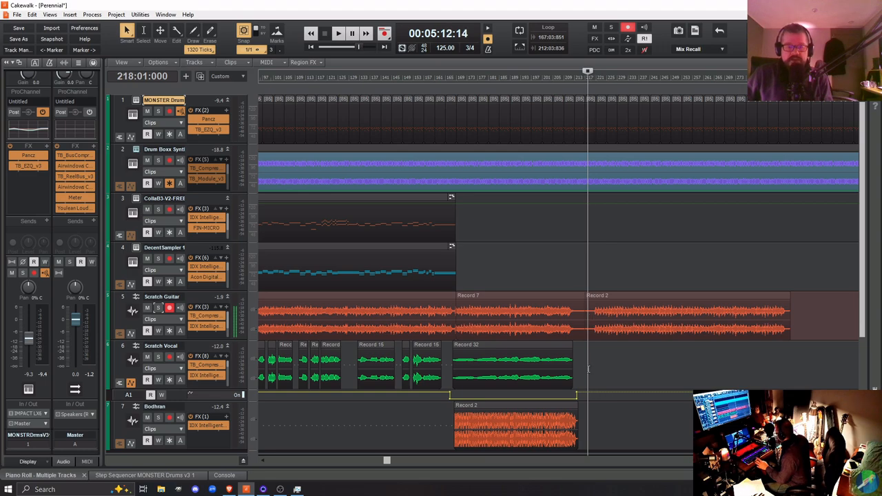
key("space")
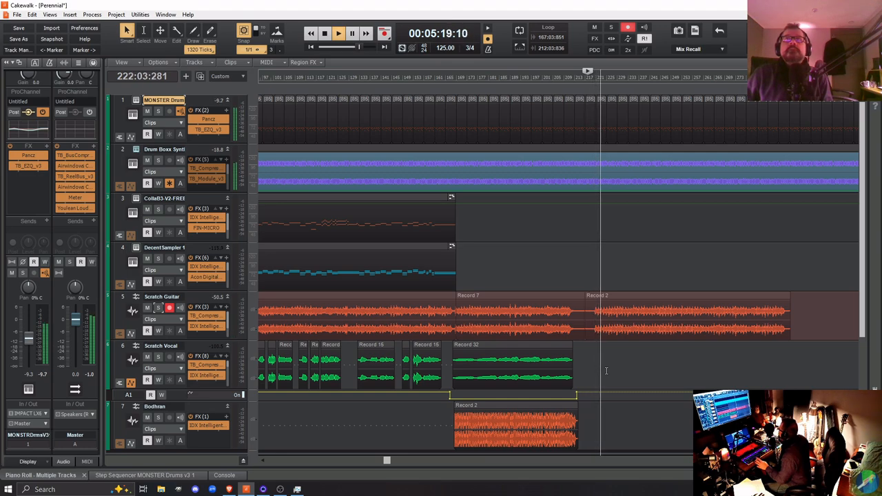
key("space")
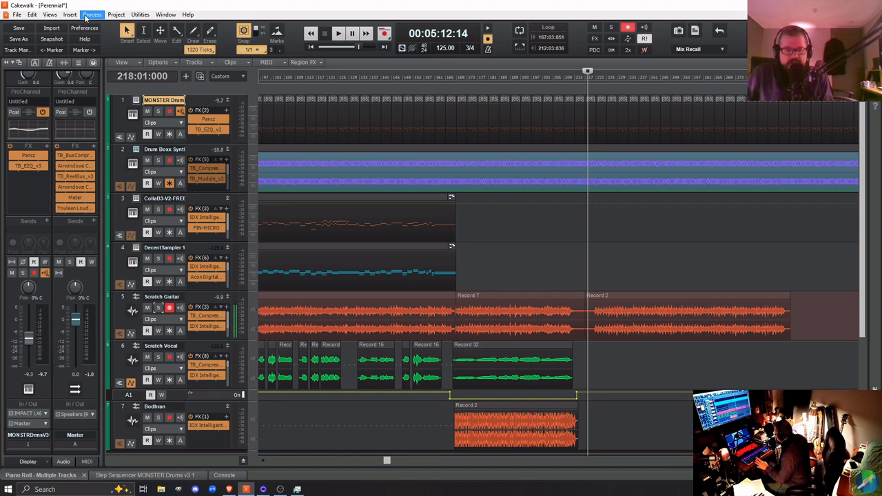
Nudge the Record 2 clip on the Scratch Guitar track earlier with the Left 3 nudge
left_click(92, 15)
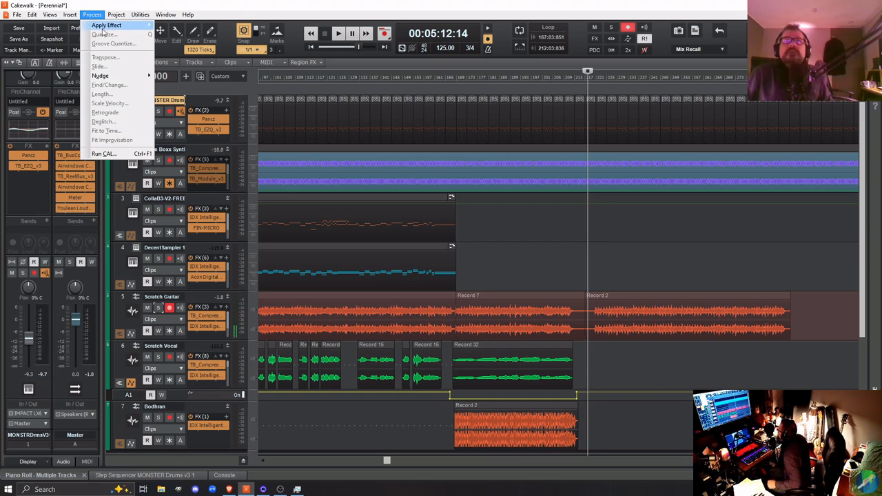
left_click(642, 292)
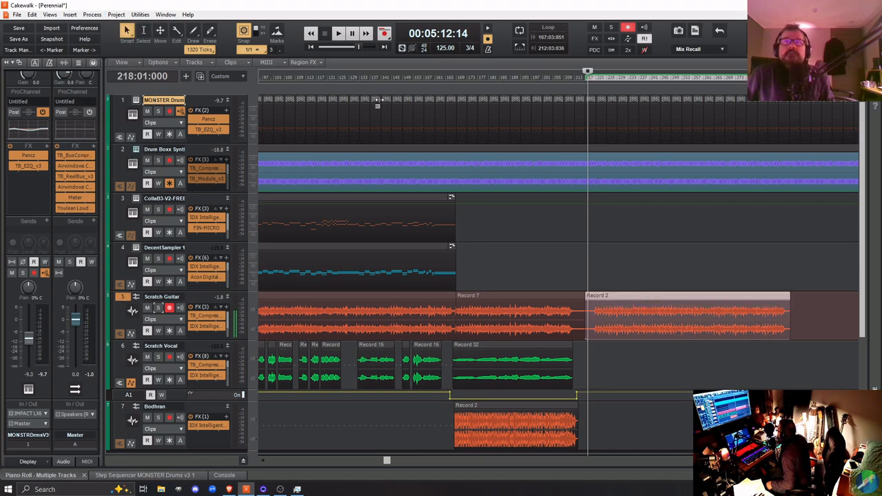
left_click(91, 16)
mouse_move(112, 77)
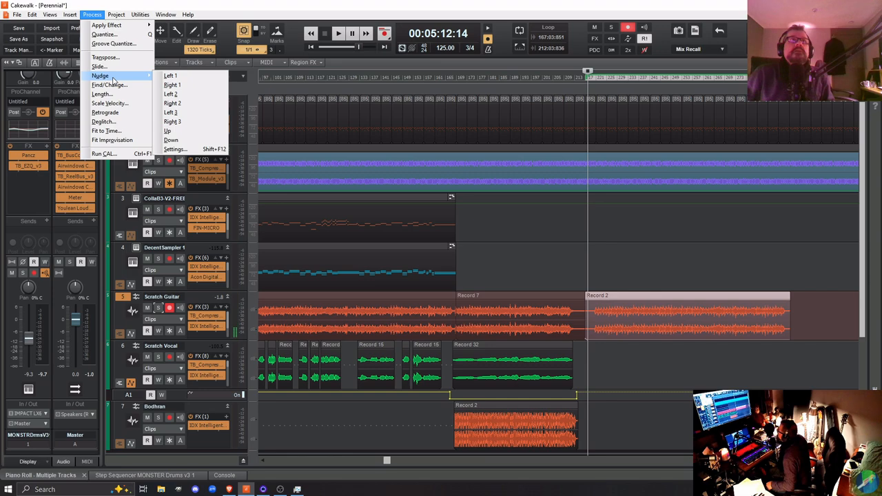
left_click(198, 118)
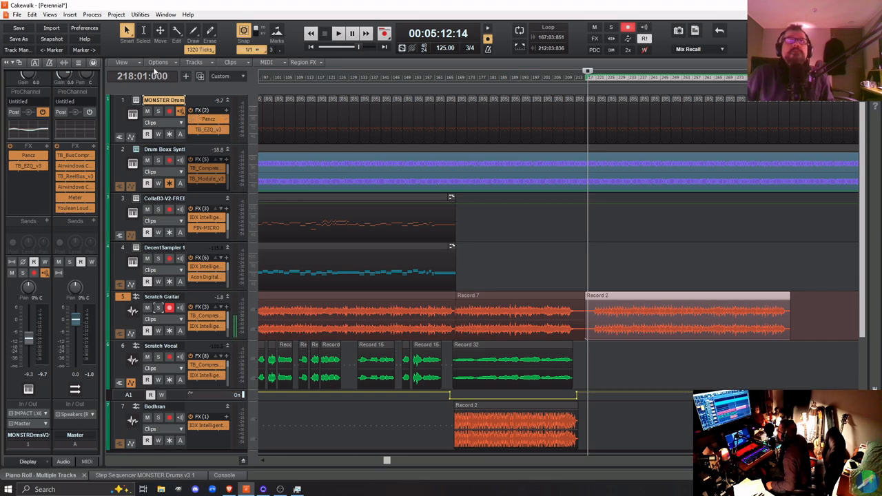
Play the song from measure 218 to check the timing of the nudged Record 2 guitar clip, and stop playback
left_click(35, 15)
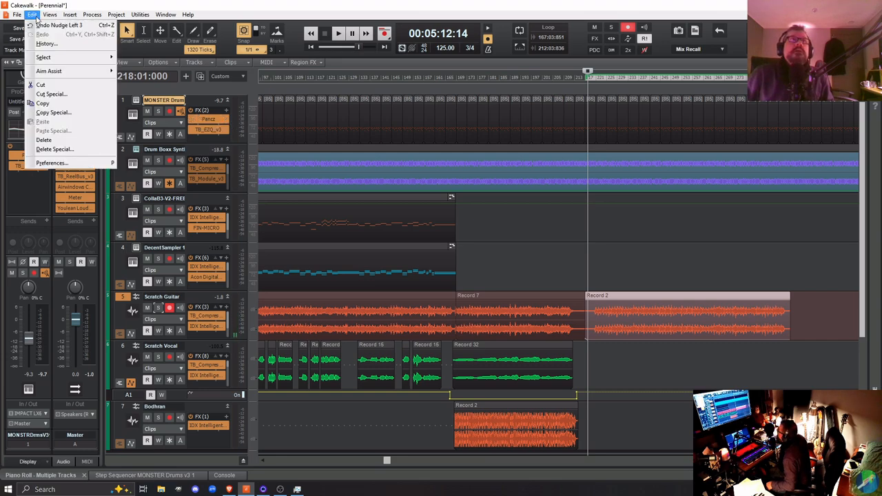
left_click(36, 17)
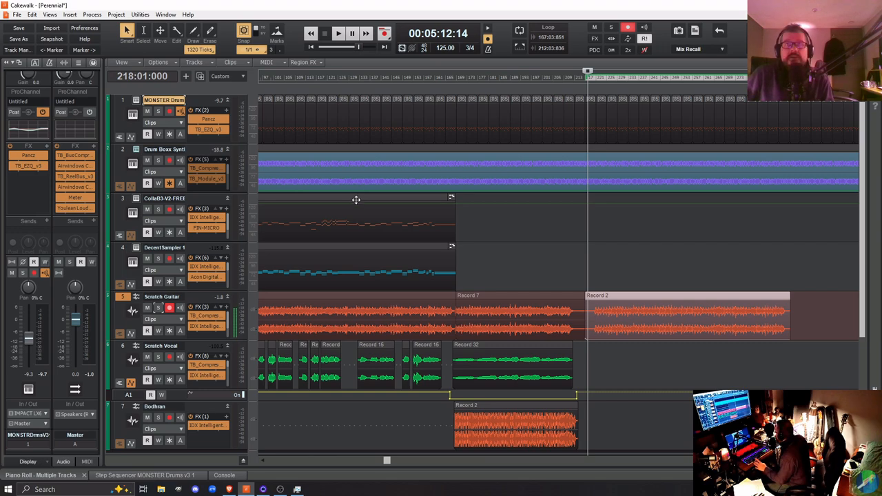
key("space")
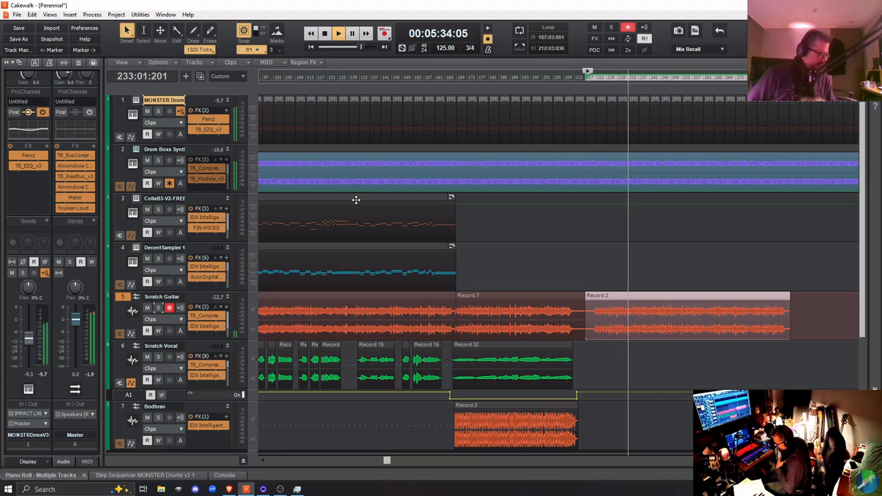
key("space")
key("space")
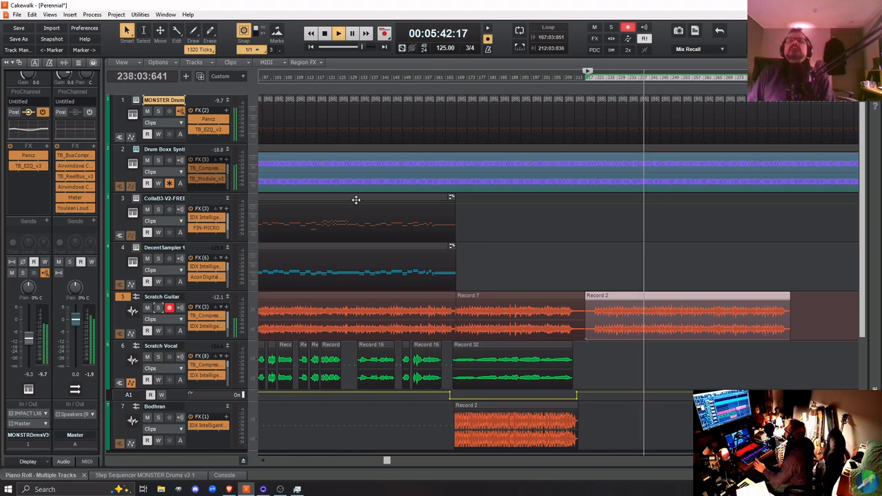
key("space")
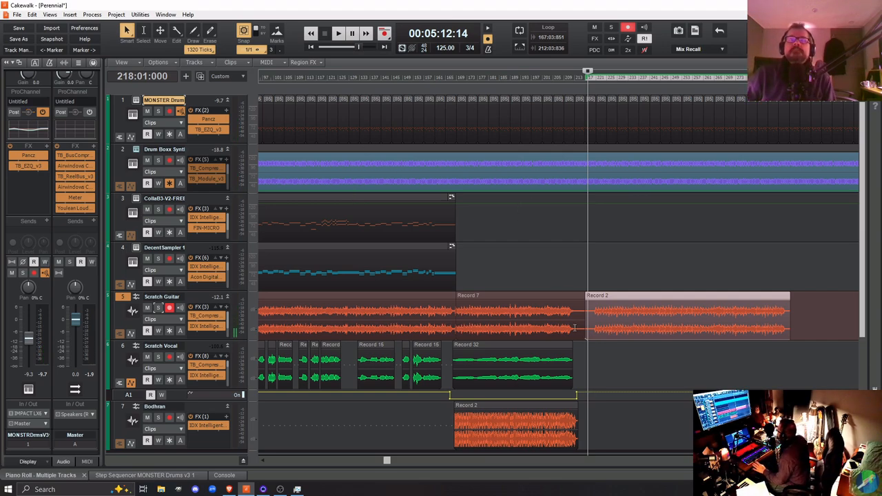
Disarm the Scratch Guitar track and arm the Scratch Vocal track for recording
left_click(170, 308)
left_click(169, 357)
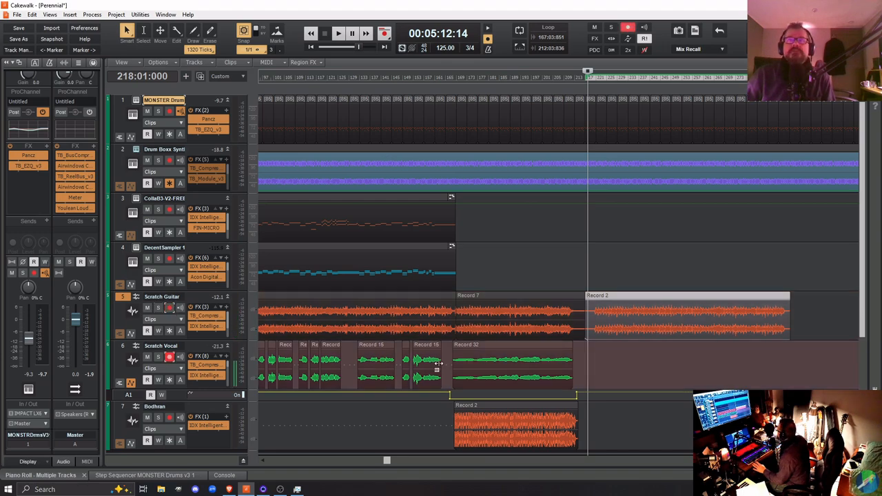
Try to record a Scratch Vocal take from measure 215, and undo the recording
left_click(580, 370)
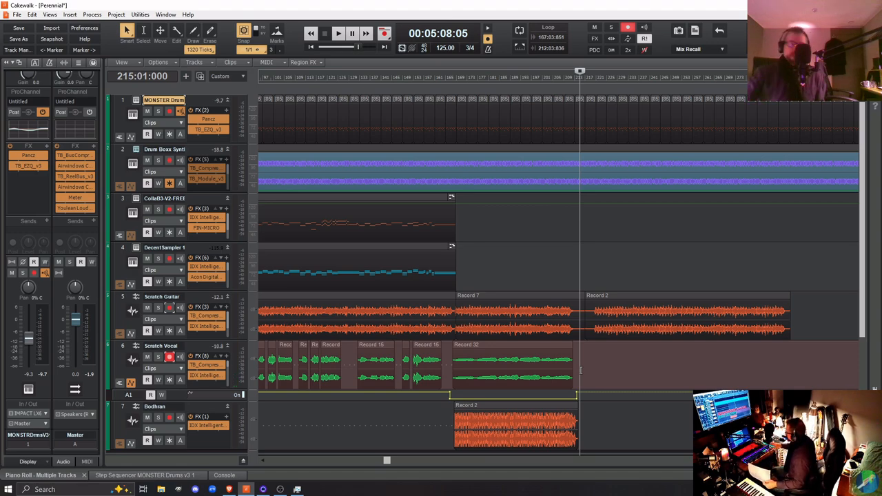
key("space")
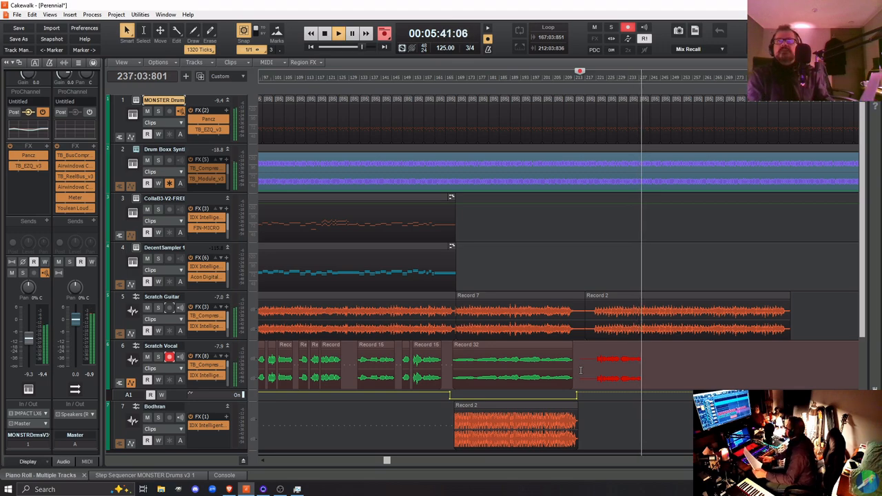
key("space")
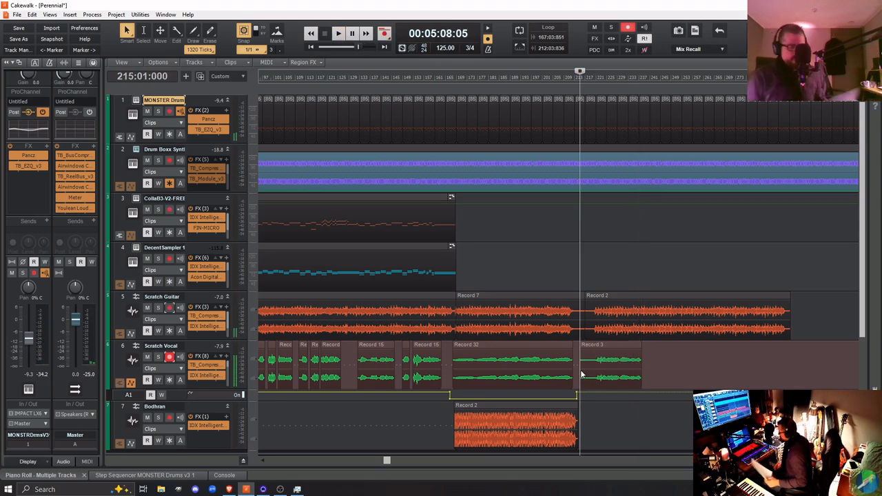
key("ctrl+z")
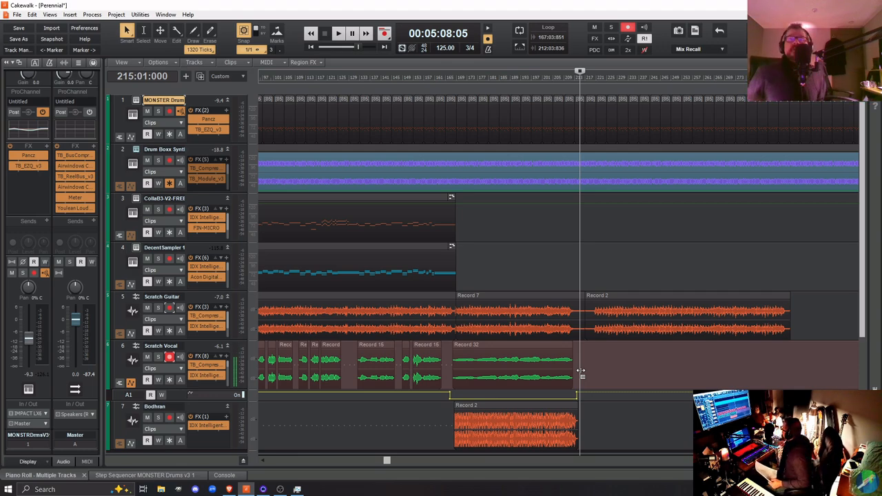
Record a Scratch Vocal take from measure 212, delete that take, and record a replacement from the same measure
left_click(568, 260)
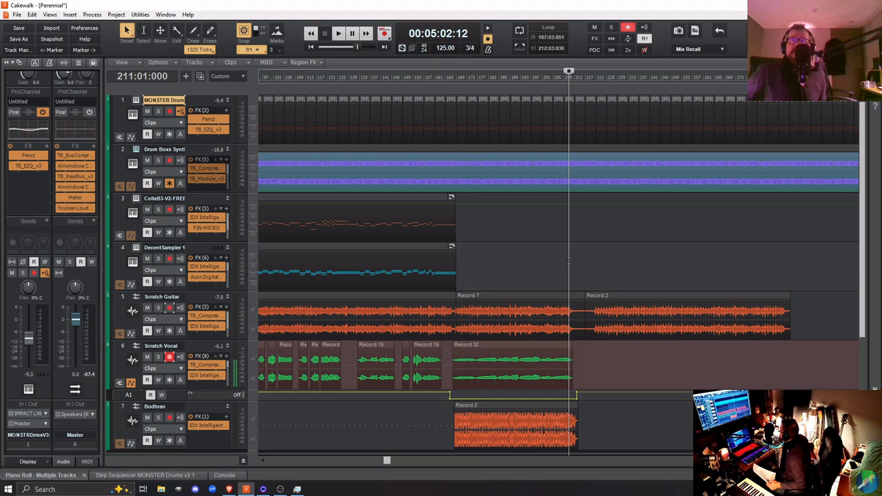
left_click(570, 260)
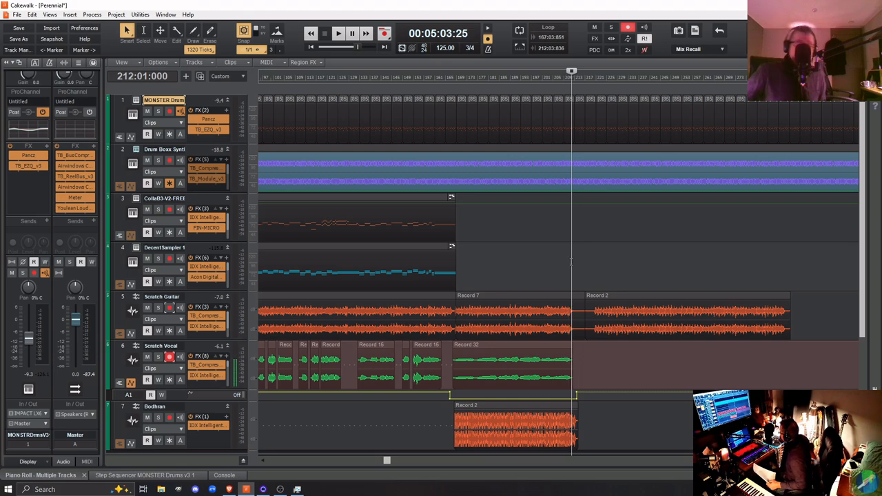
key("space")
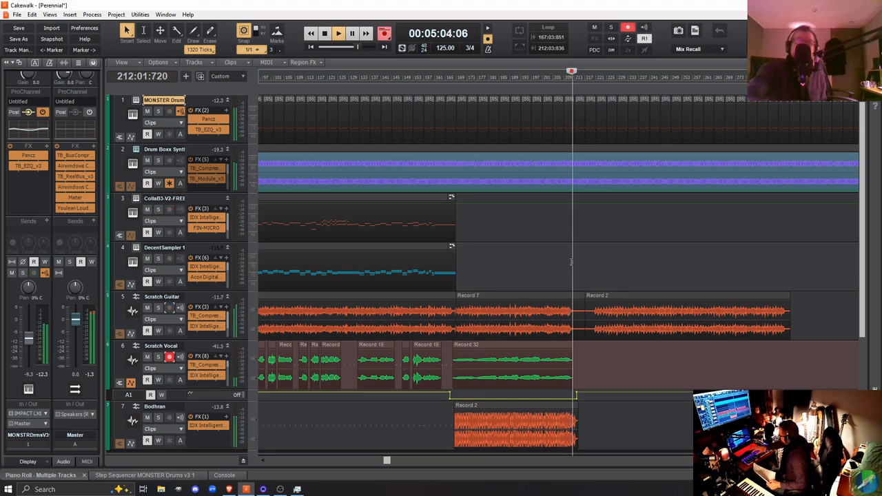
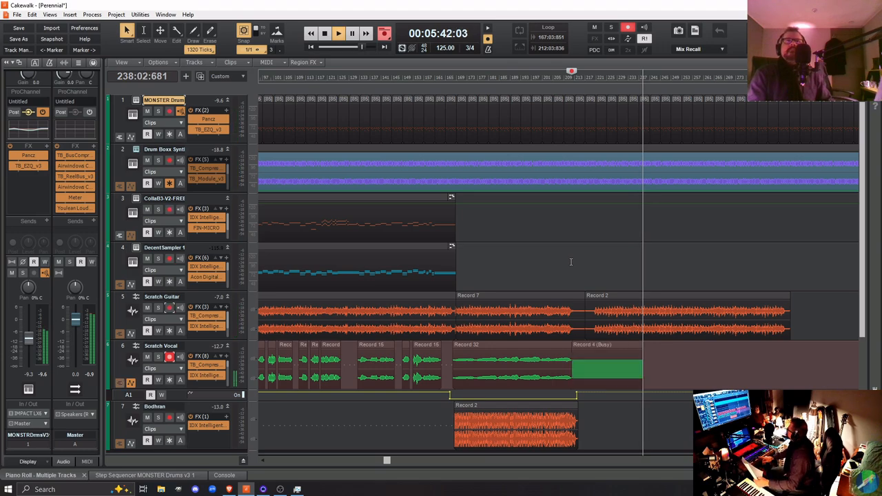
key("space")
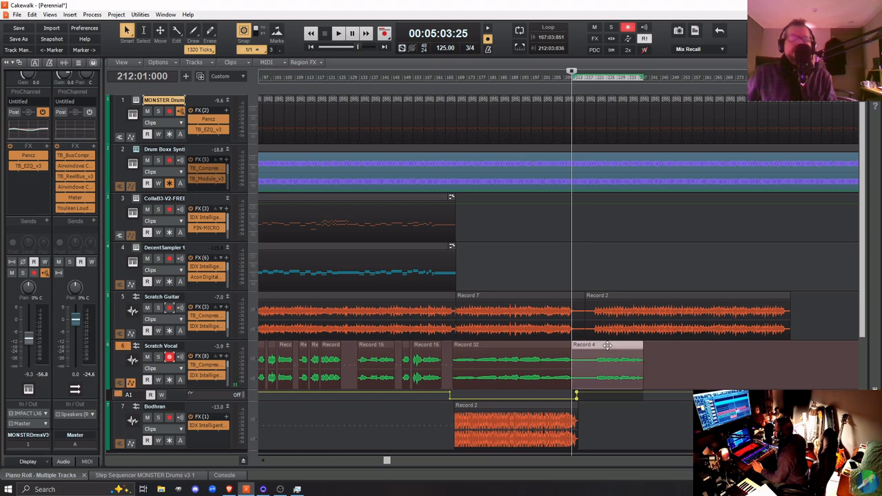
key("Delete")
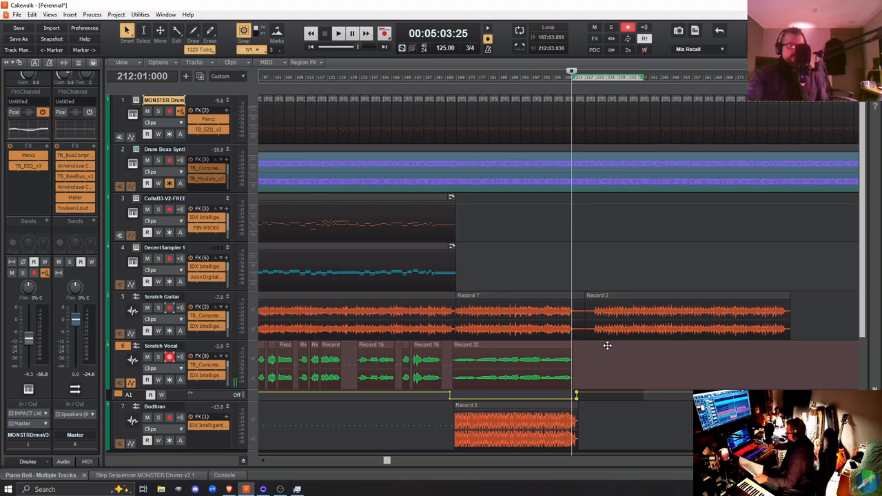
key("space")
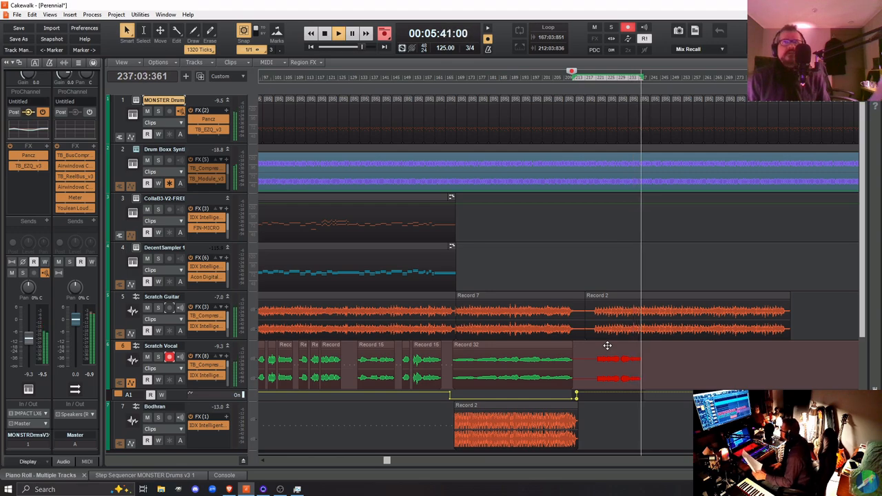
key("space")
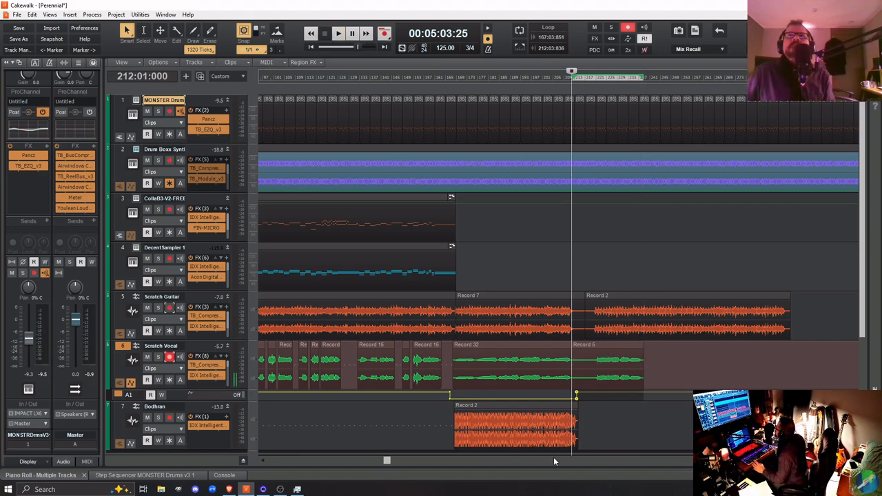
Open the Windows system sound settings and check the device properties of the Microphone (USB2.0 Audio) input
left_click(9, 492)
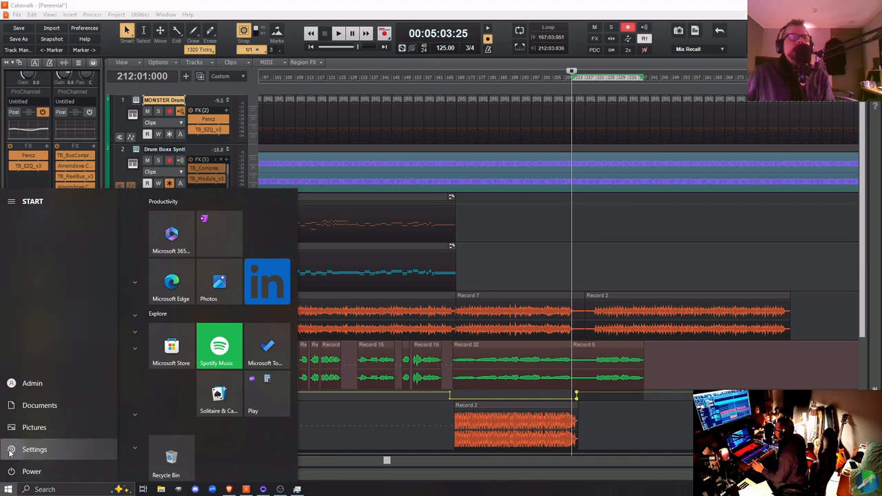
left_click(11, 451)
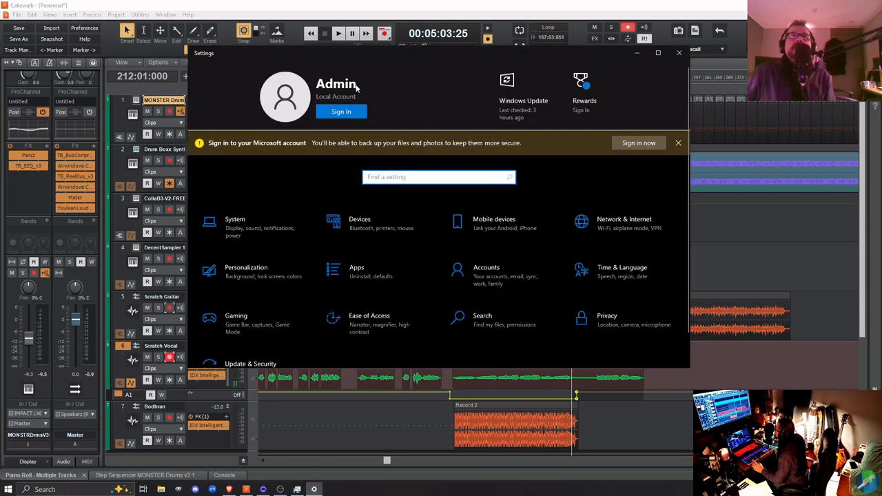
left_click(229, 229)
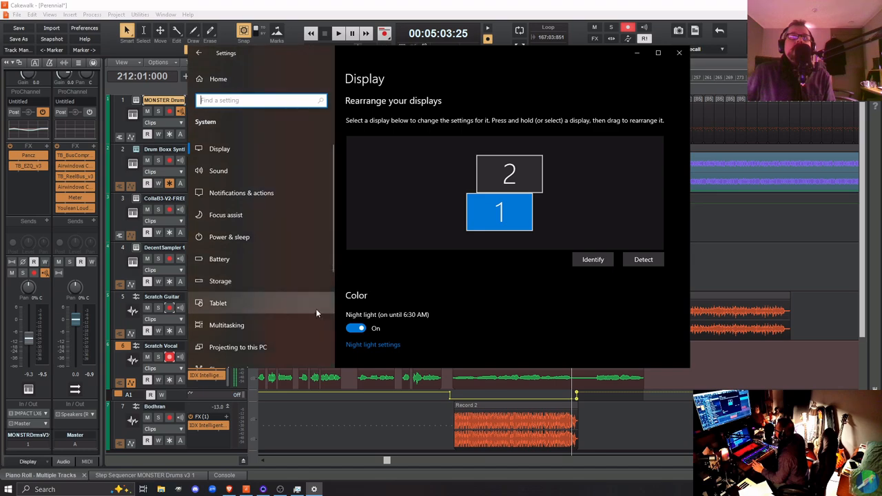
left_click(235, 171)
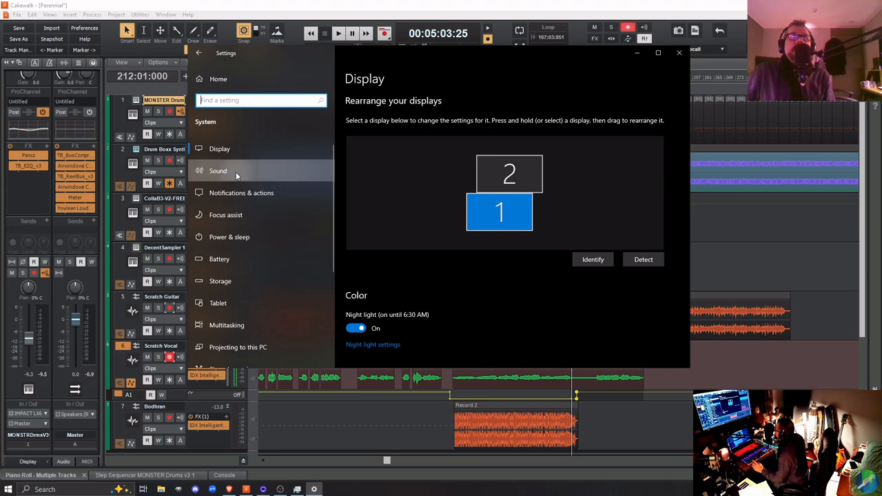
scroll(464, 285, "down", 3)
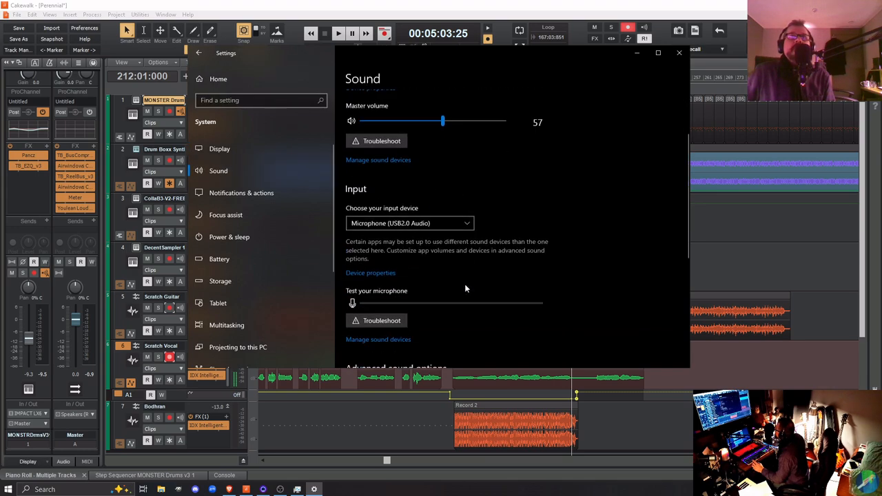
left_click(367, 273)
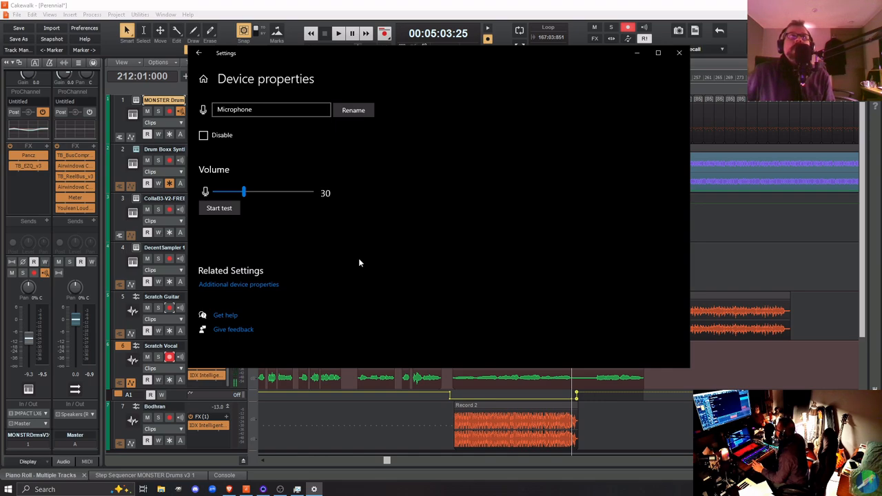
left_click(198, 53)
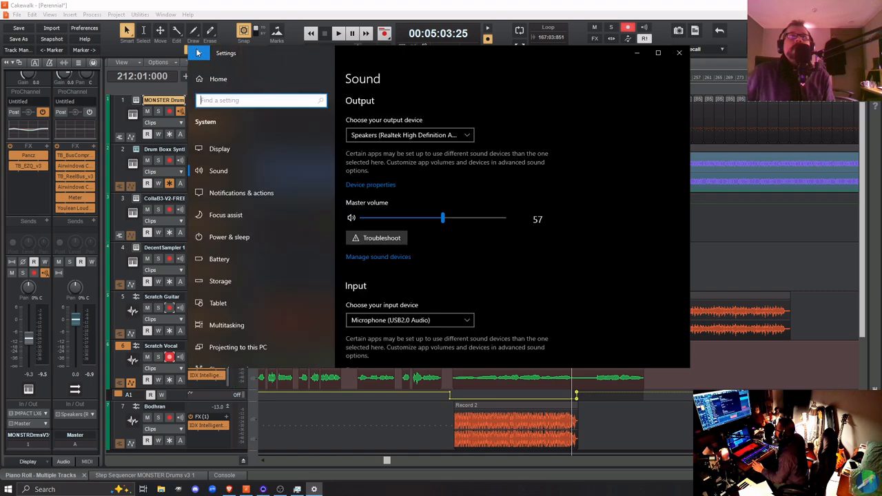
Examine the microphone test level and the app volume and device preferences in the Windows sound settings
scroll(479, 282, "down", 3)
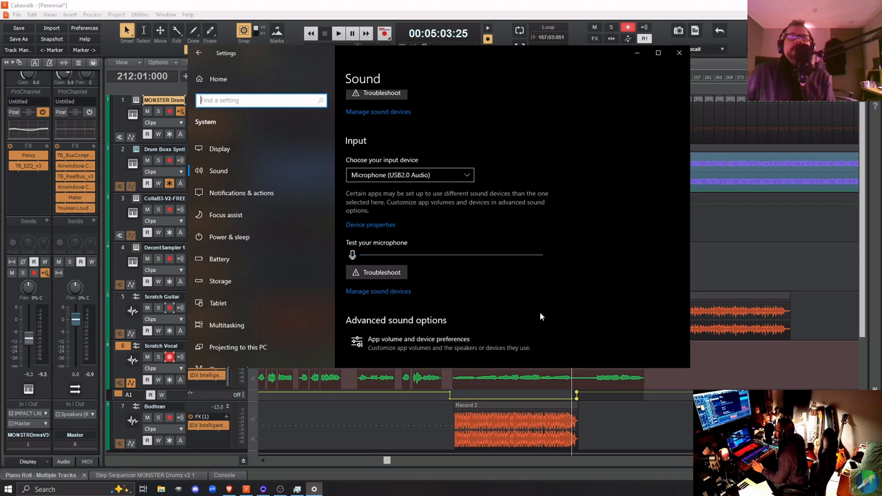
scroll(450, 309, "down", 1)
scroll(449, 310, "down", 2)
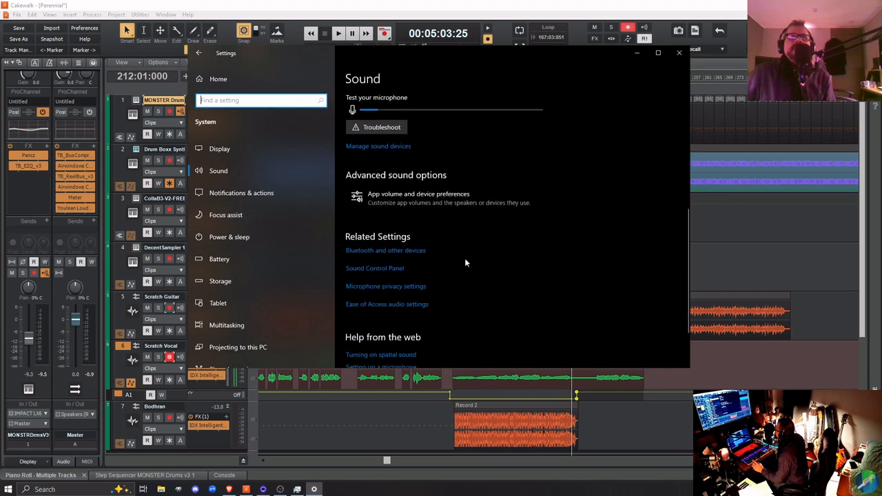
left_click(384, 196)
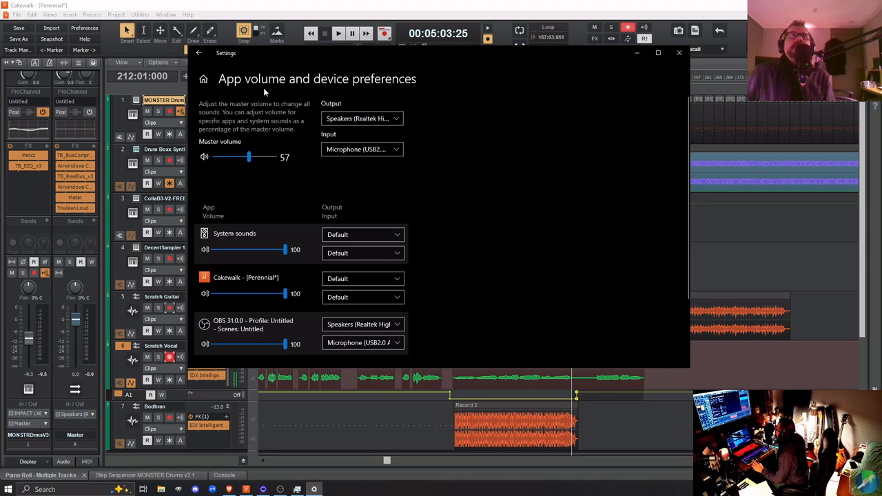
left_click(199, 55)
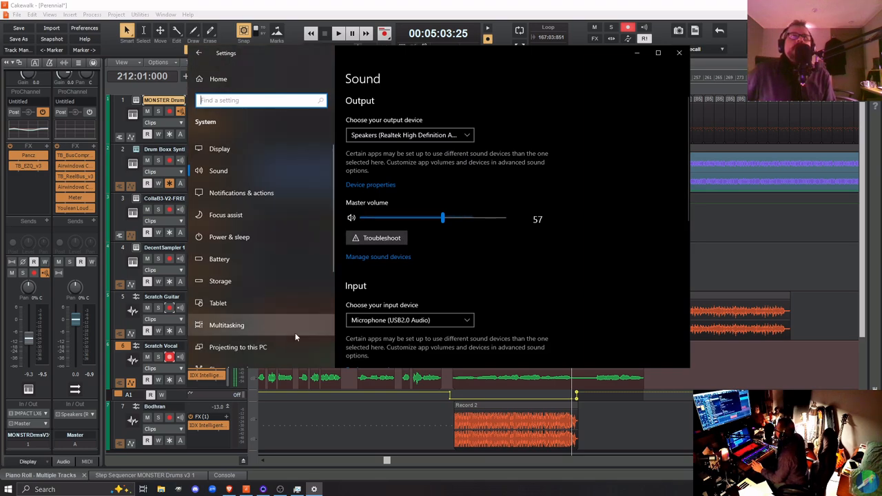
scroll(465, 313, "down", 3)
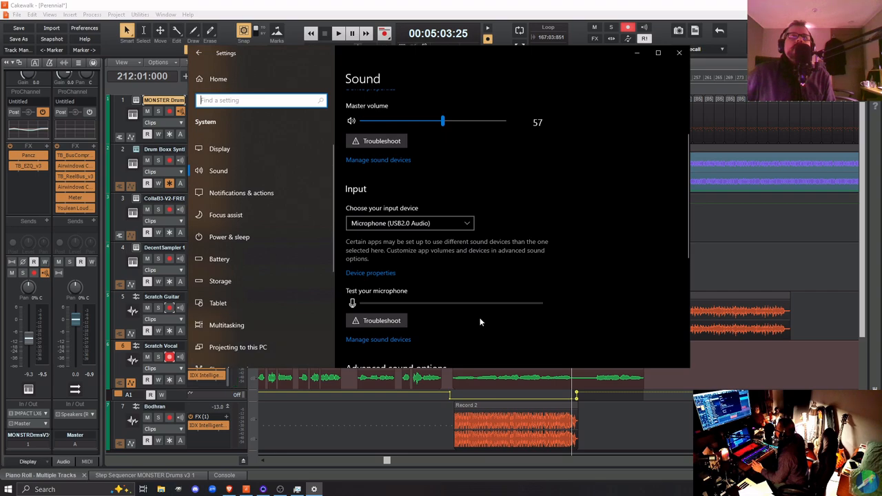
scroll(480, 322, "up", 2)
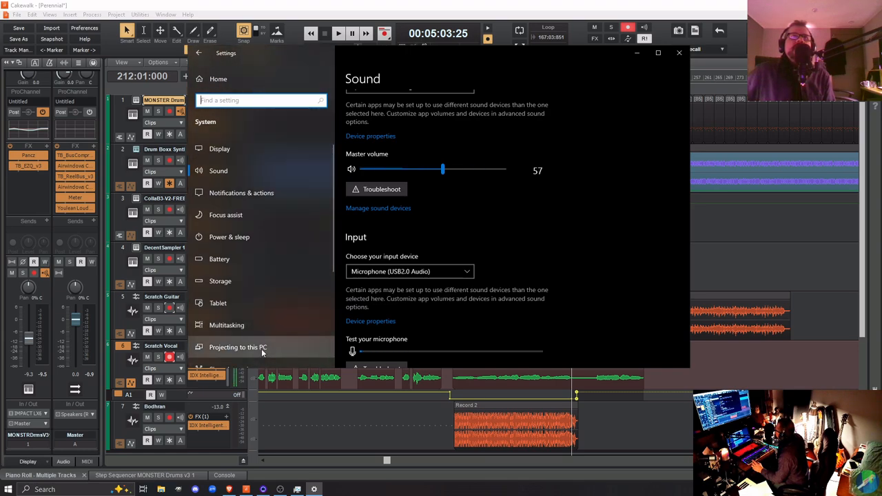
Set the input microphone's volume to 100 in its device properties, and close the Windows settings
left_click(244, 168)
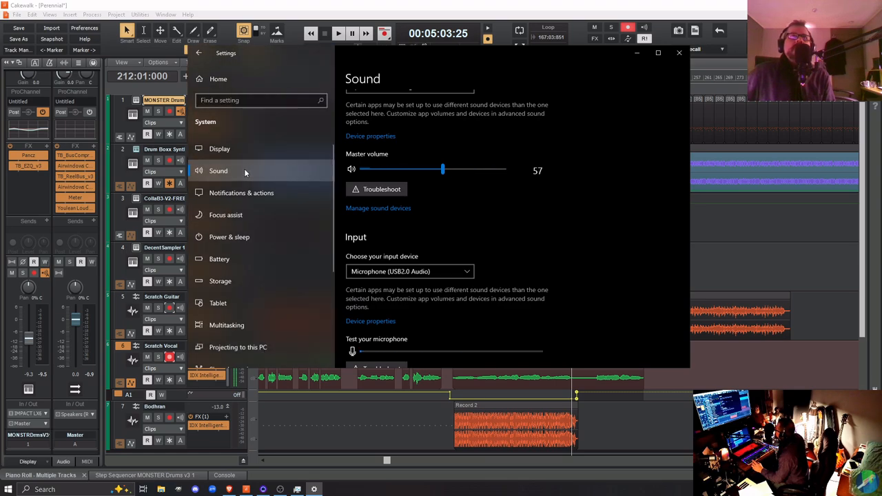
left_click(369, 321)
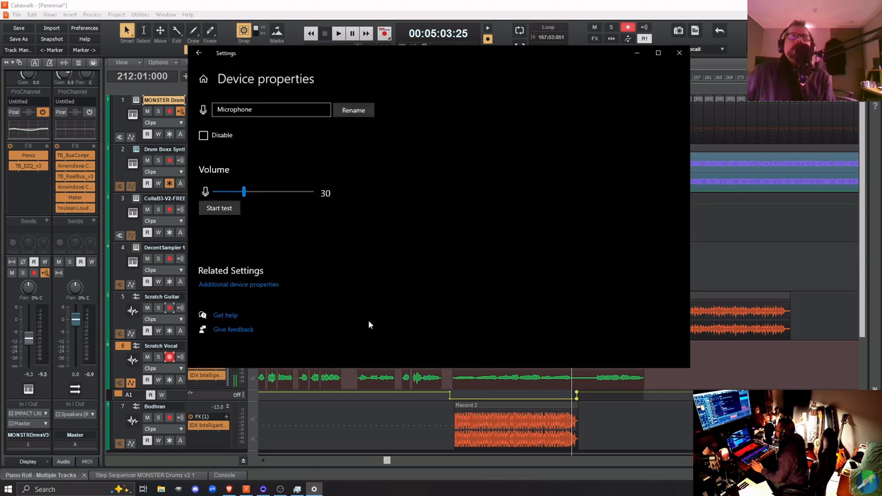
left_click_drag(243, 193, 475, 204)
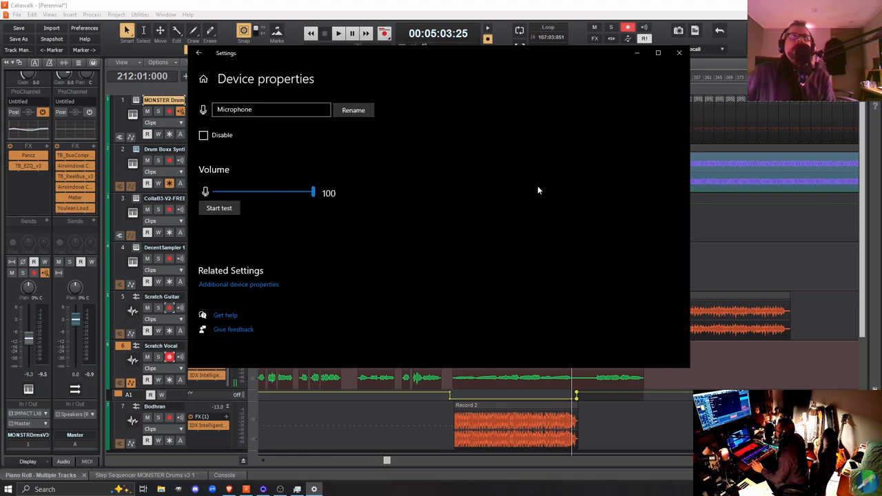
left_click(675, 54)
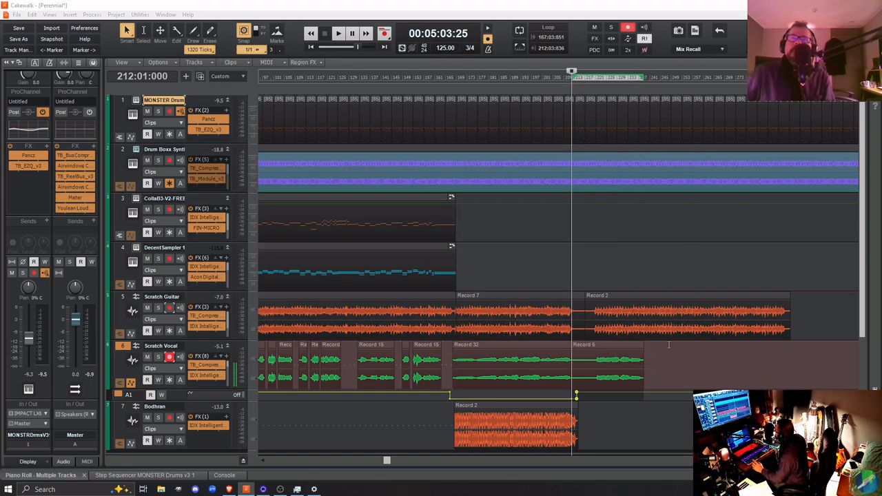
Delete the last Scratch Vocal take starting at measure 212, and try recording a replacement from the same measure
left_click(618, 347)
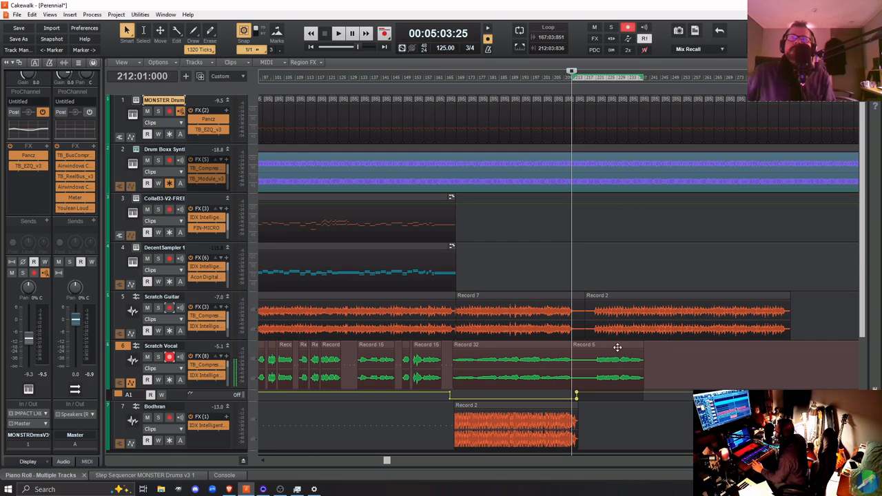
key("Delete")
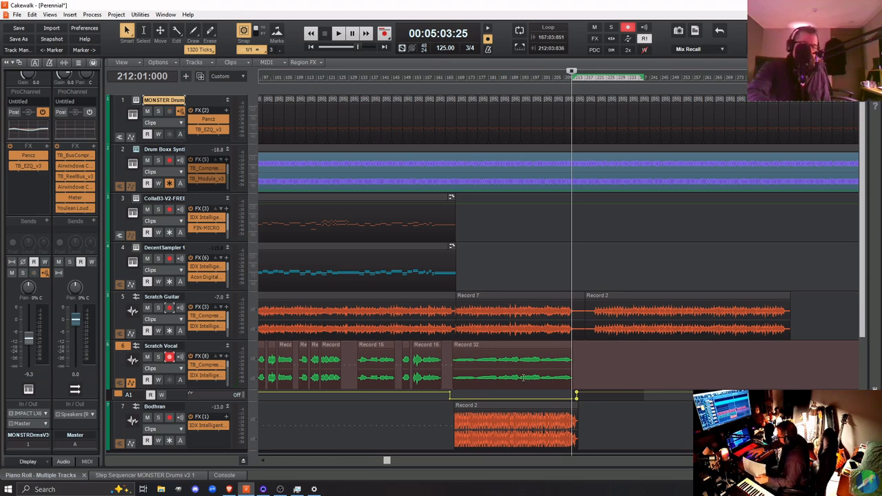
key("space")
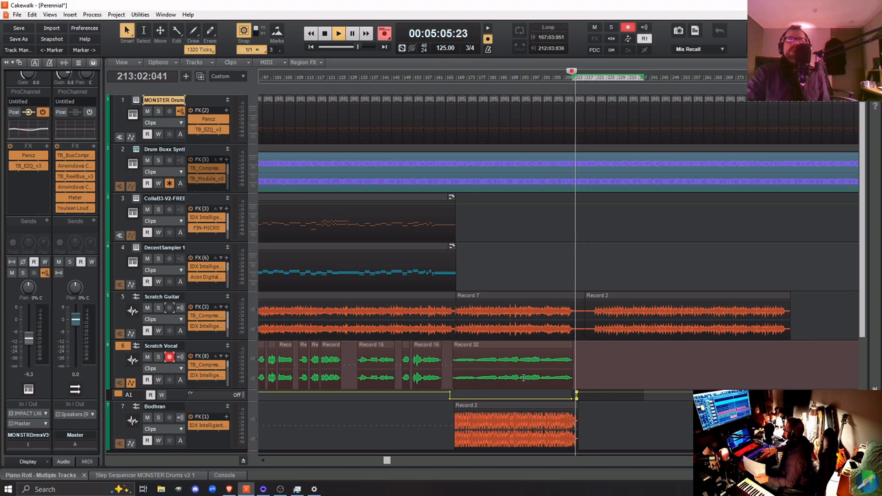
key("space")
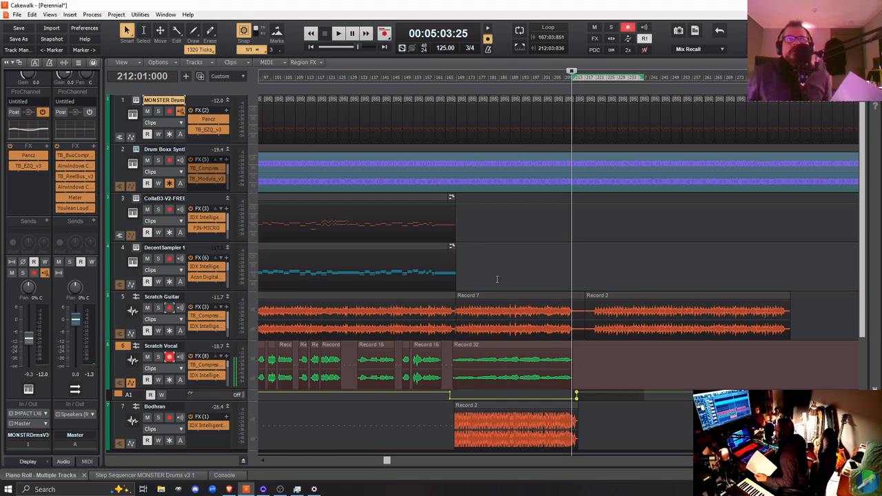
Record a new Scratch Vocal take from measure 211 to about measure 238, and trim its silent start to about measure 220
left_click(583, 365)
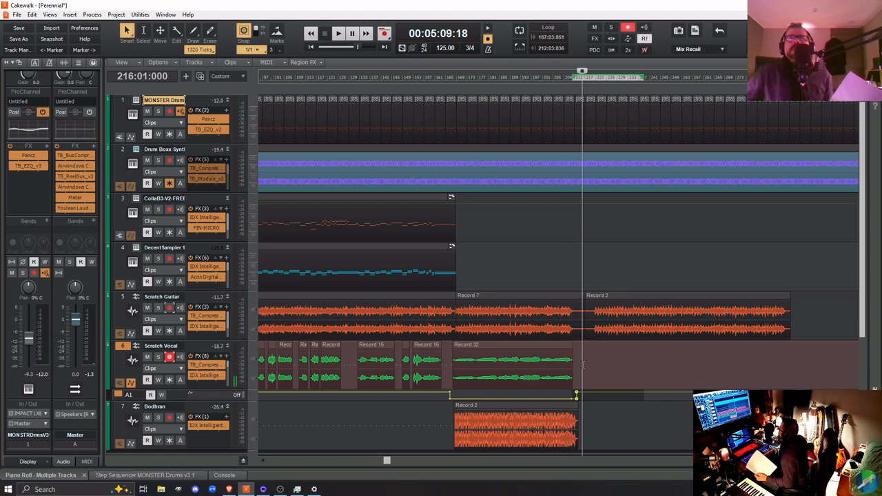
left_click(569, 367)
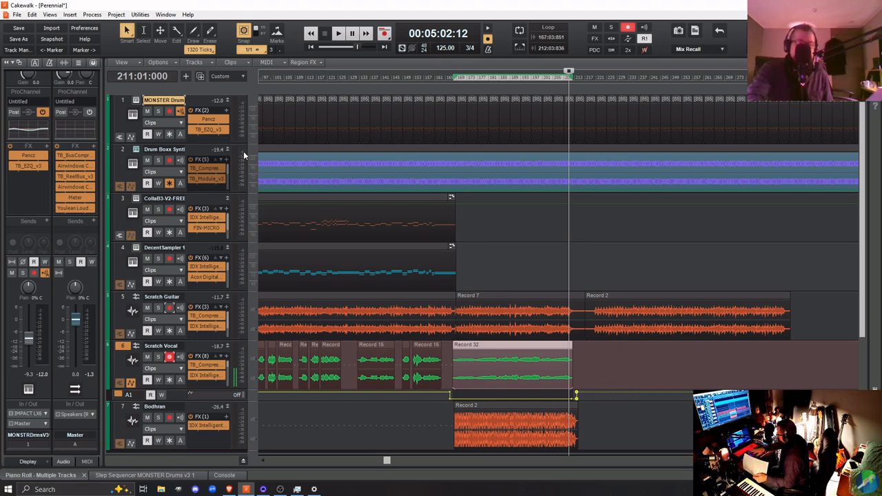
key("space")
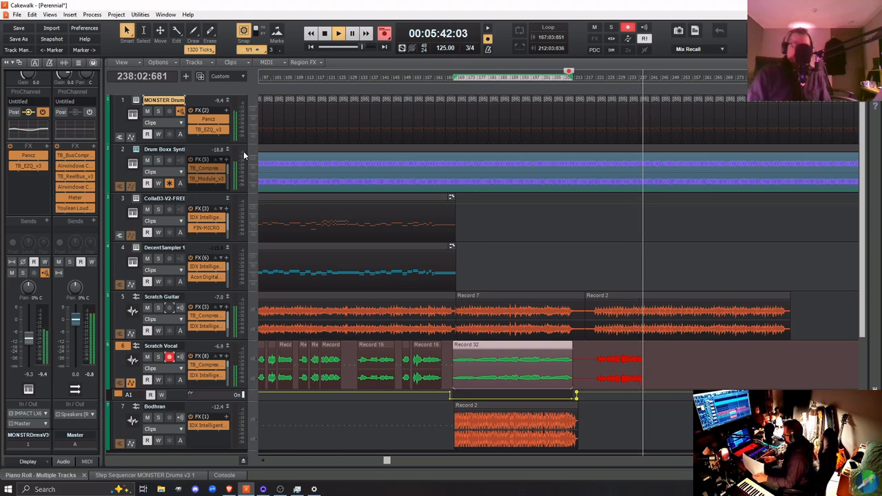
key("space")
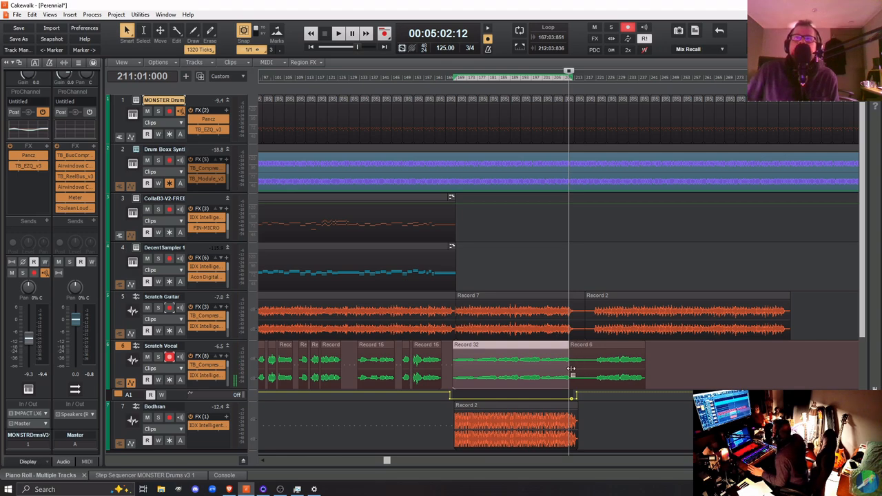
left_click_drag(572, 370, 593, 372)
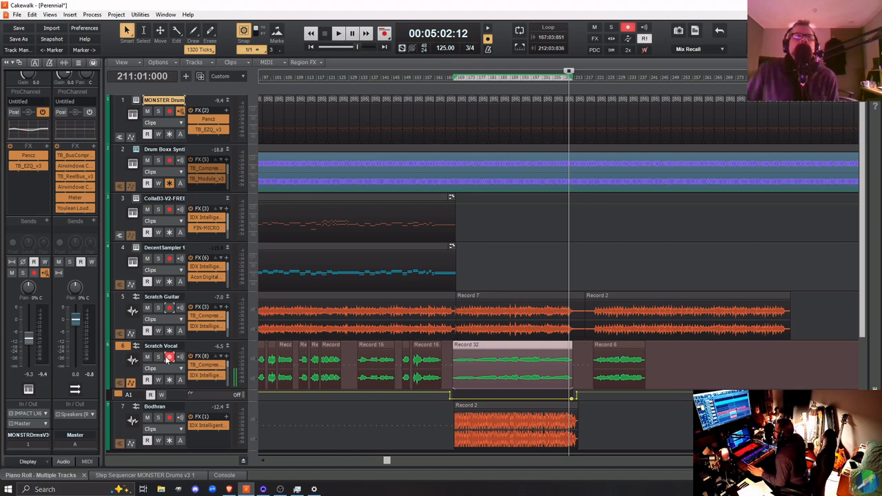
Compare the soloed Scratch Vocal clip at measure 155 with the new take from measure 226, and unsolo the track
left_click(417, 369)
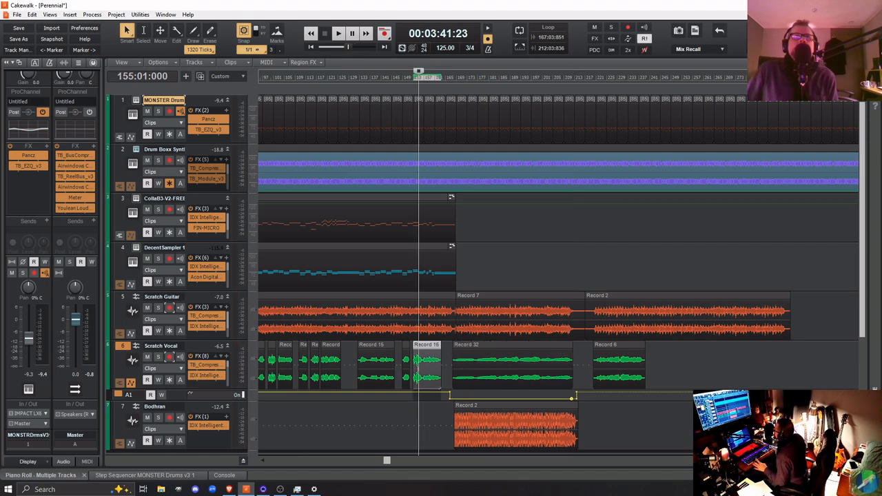
left_click(158, 357)
key("space")
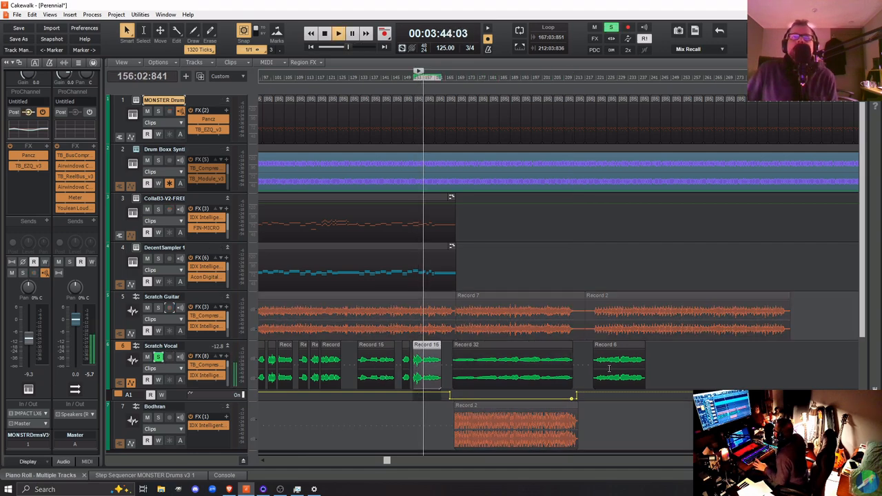
left_click(610, 370)
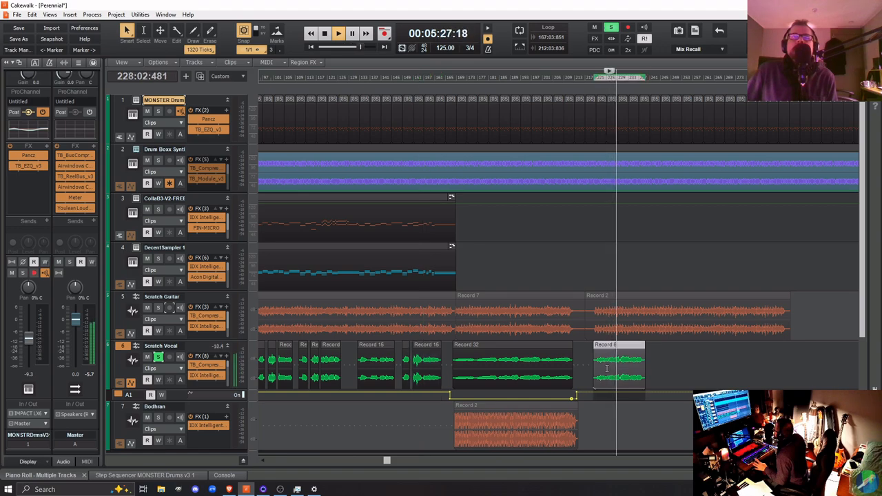
key("space")
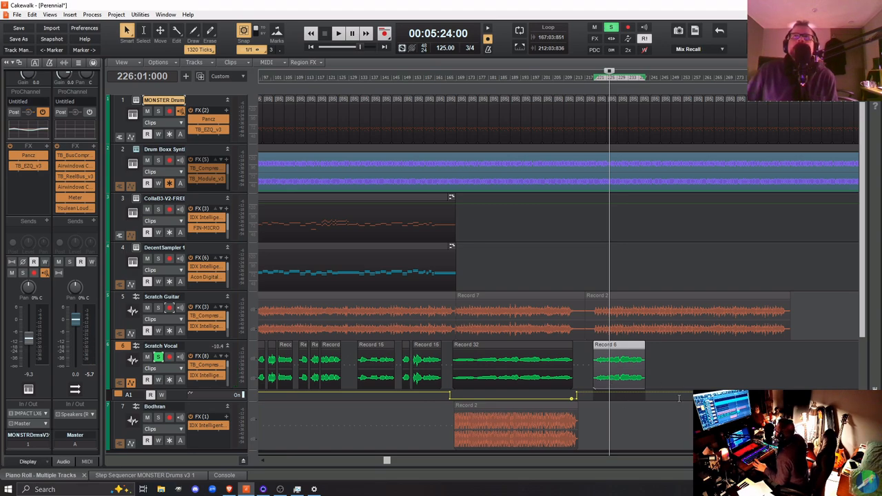
left_click(158, 357)
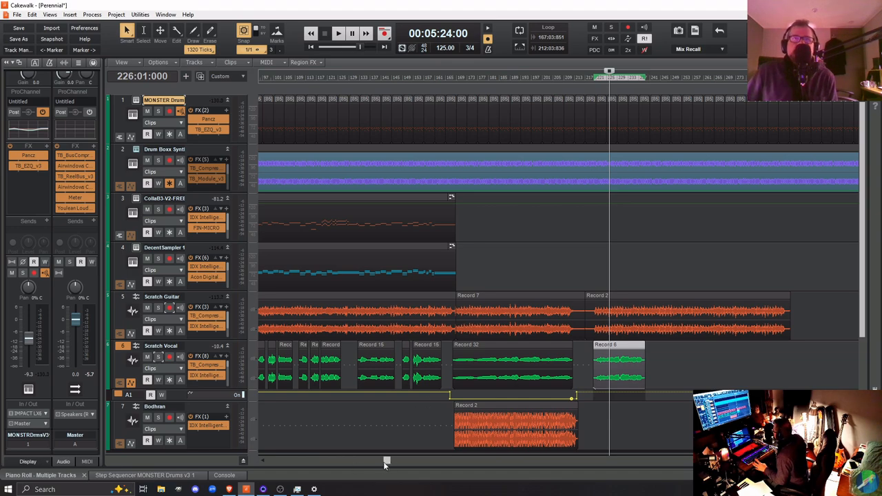
left_click_drag(383, 461, 422, 460)
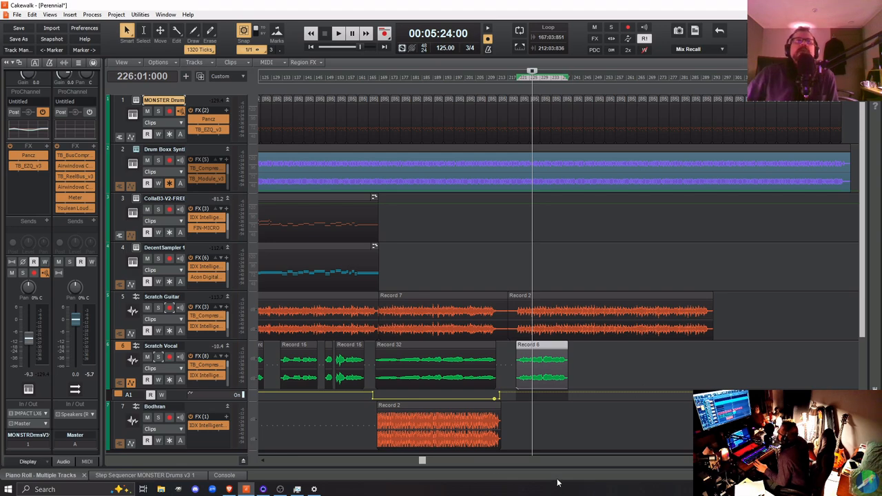
Extract the OCS-45 1.1.5 archive from the Downloads folder in File Explorer into its own folder and open it
left_click(160, 489)
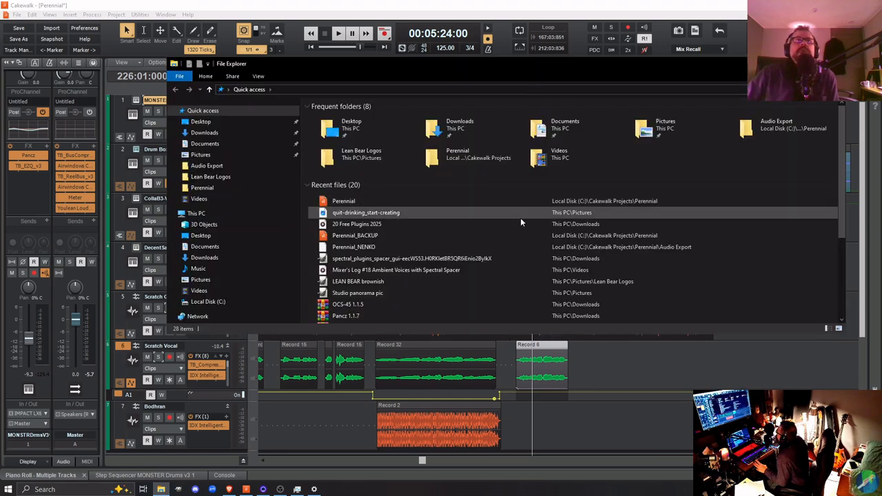
left_click(210, 137)
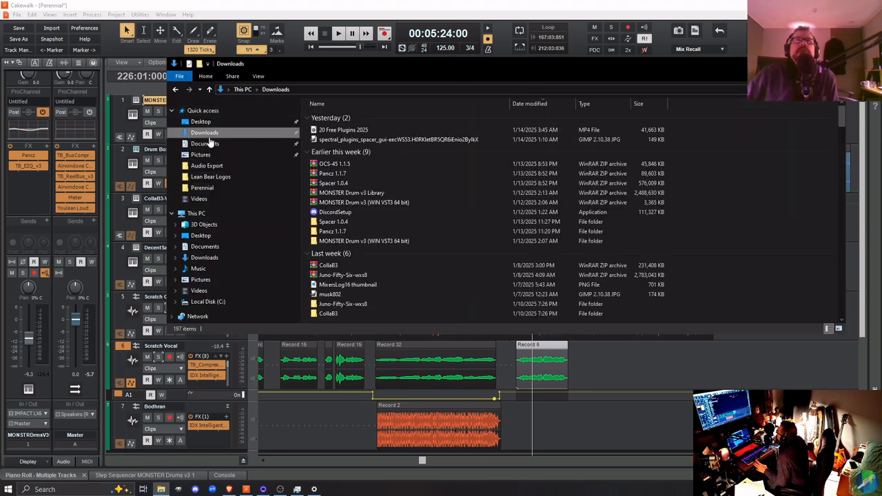
right_click(341, 167)
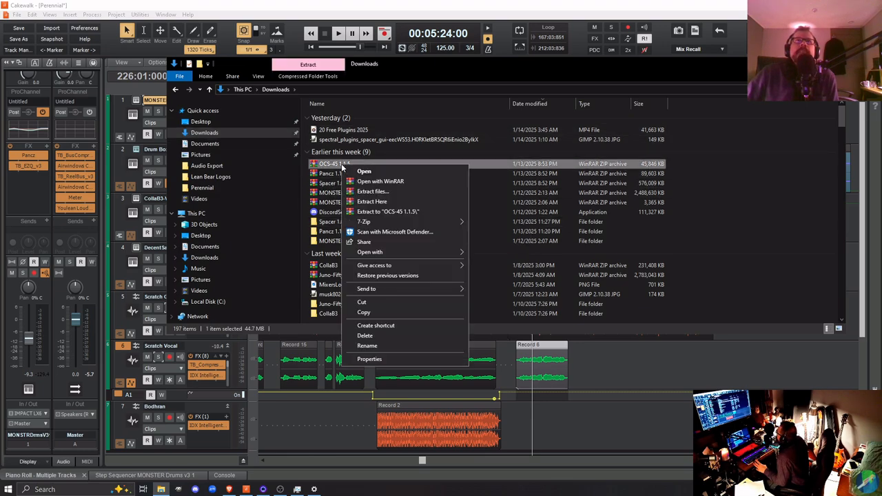
left_click(384, 212)
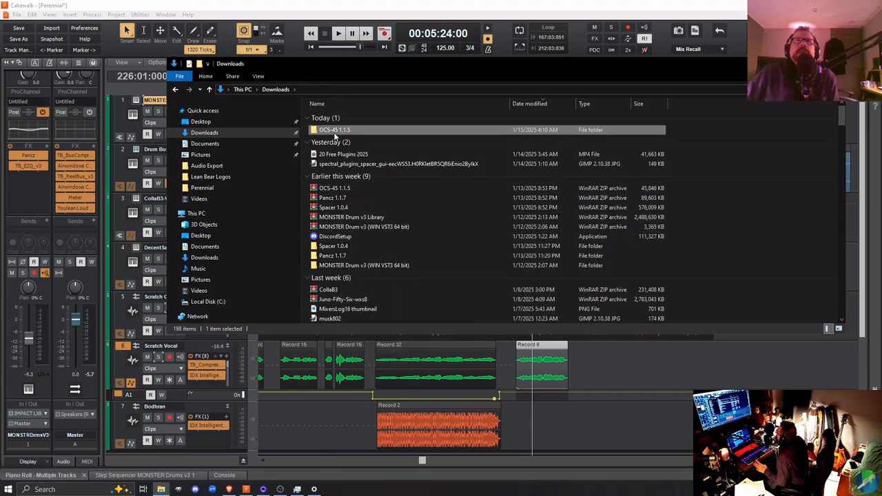
double_click(333, 130)
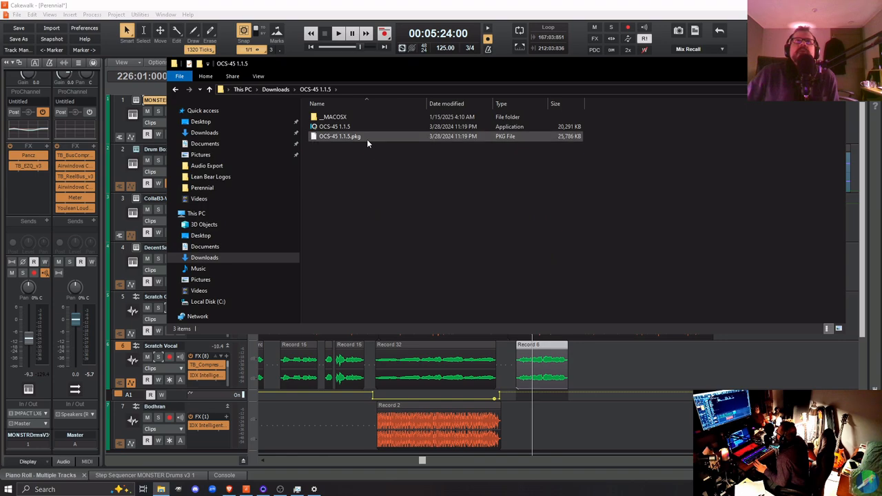
Run the OCS-45 1.1.5 installer despite the SmartScreen block, and accept the license agreement
double_click(331, 129)
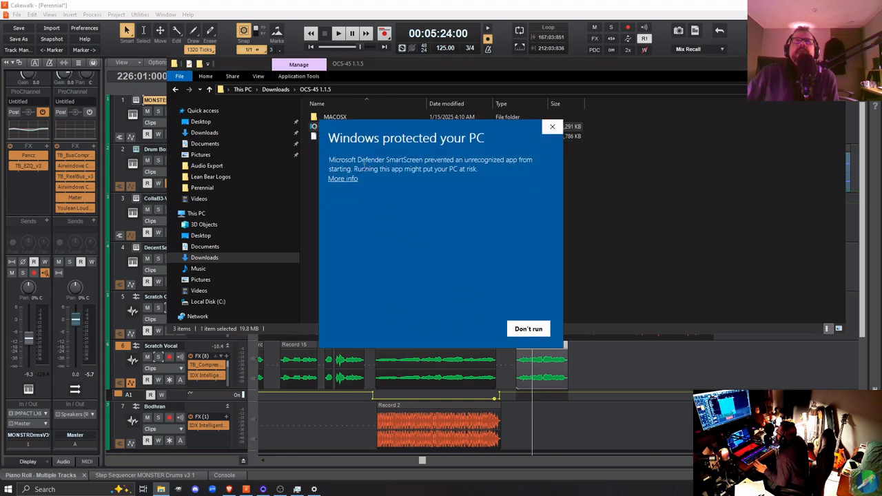
left_click(342, 180)
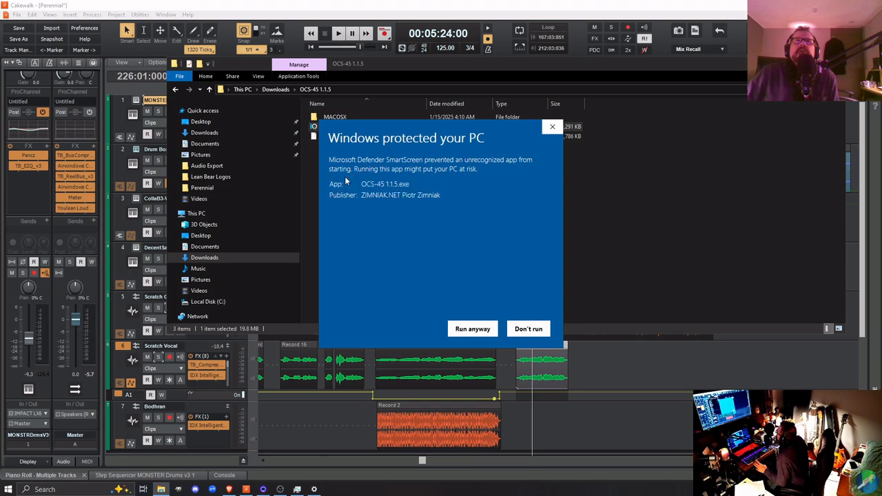
left_click(471, 329)
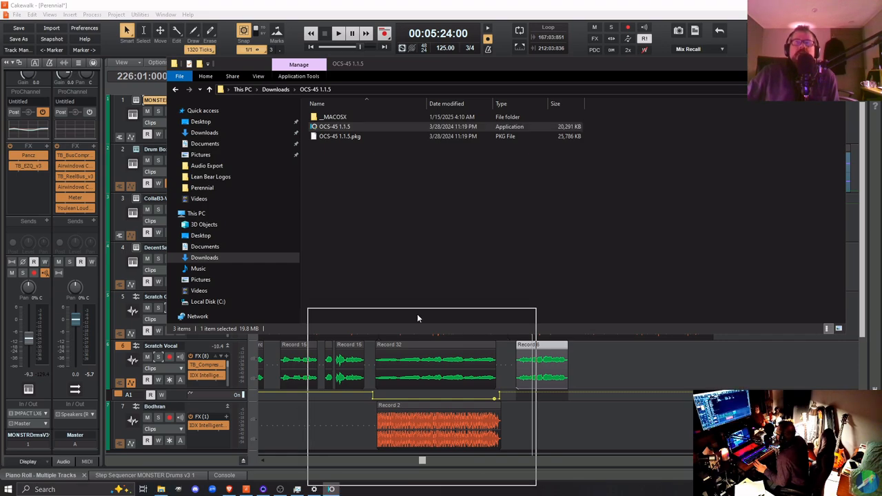
left_click(498, 293)
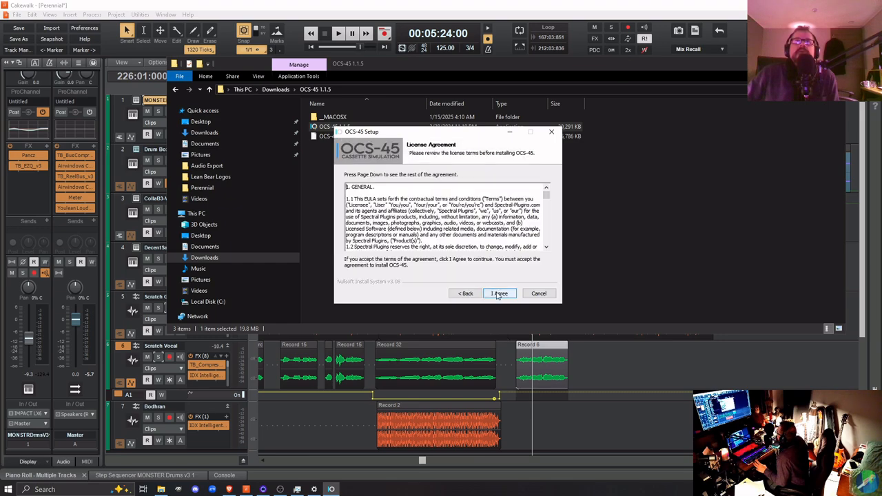
left_click(497, 294)
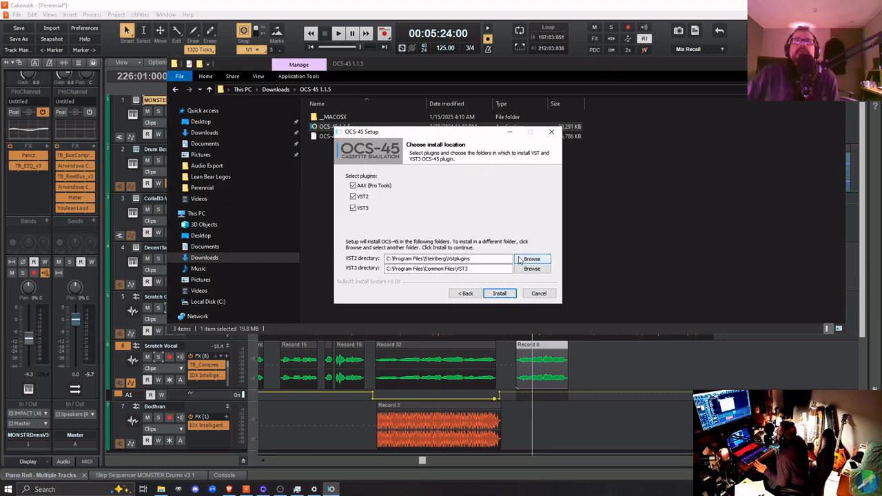
Set the installer's VST2 directory to C:\Program Files\Cakewalk\VstPlugins
left_click(525, 257)
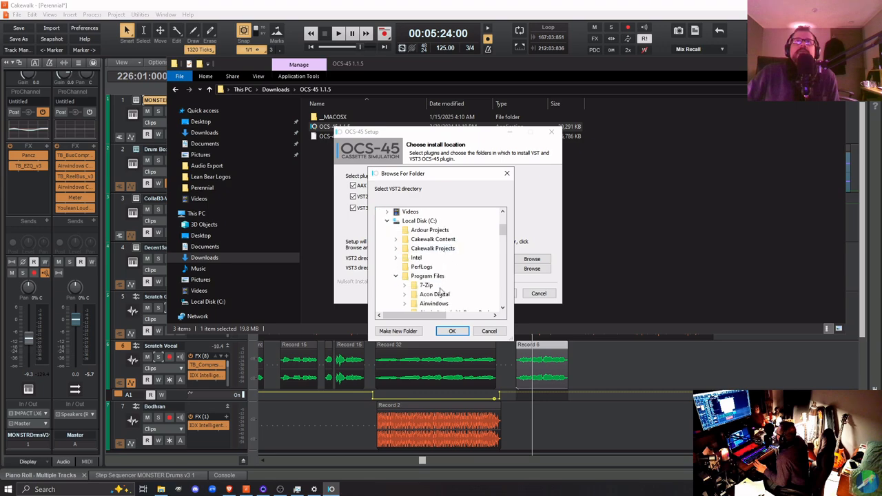
scroll(443, 293, "down", 5)
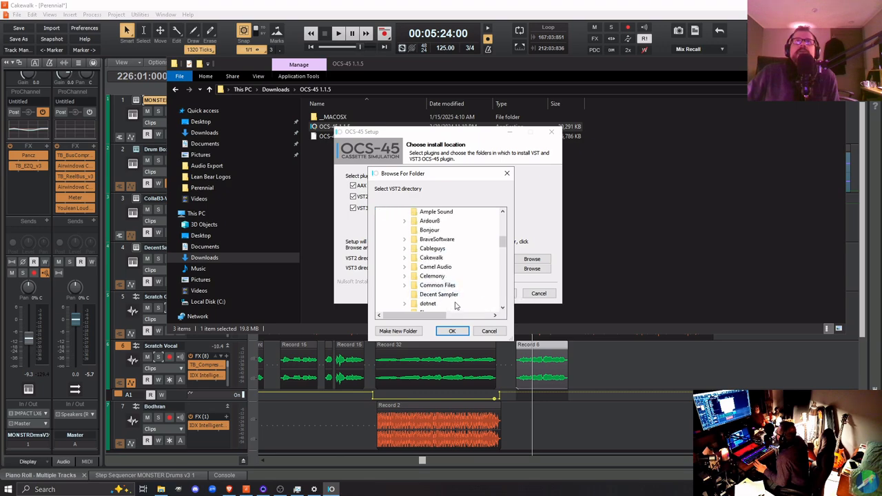
scroll(458, 304, "up", 3)
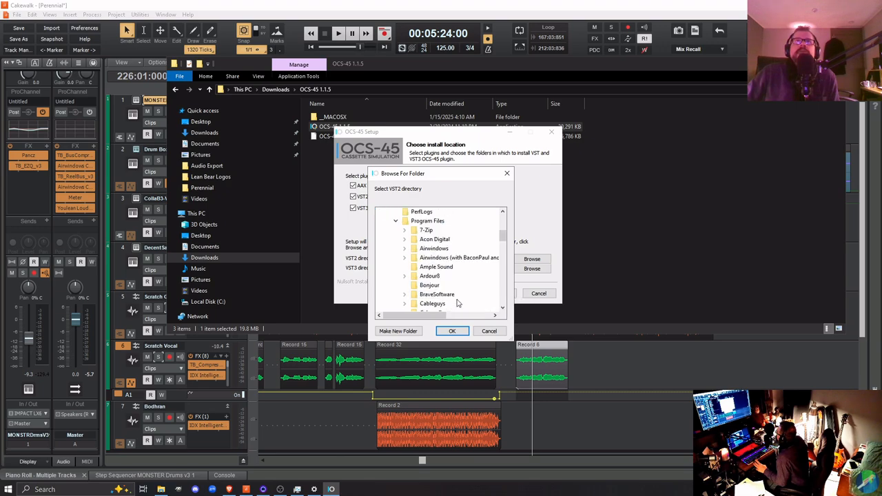
scroll(457, 303, "down", 2)
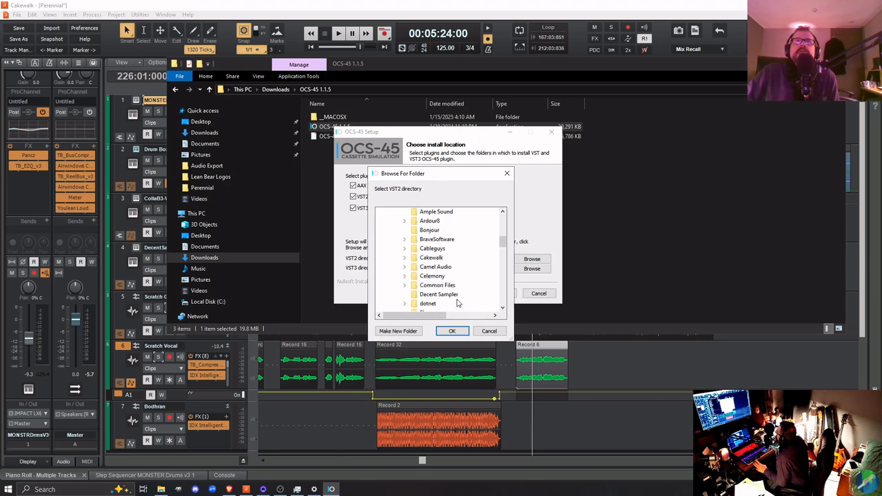
left_click(405, 258)
double_click(441, 272)
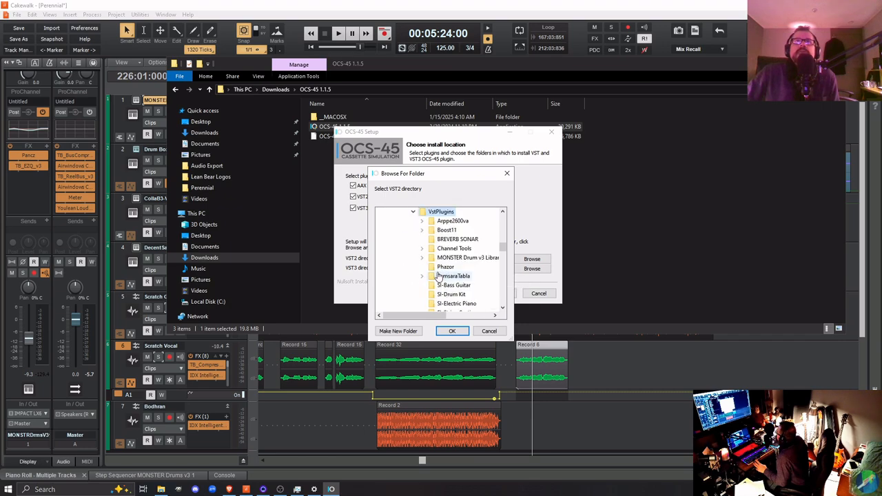
left_click(450, 331)
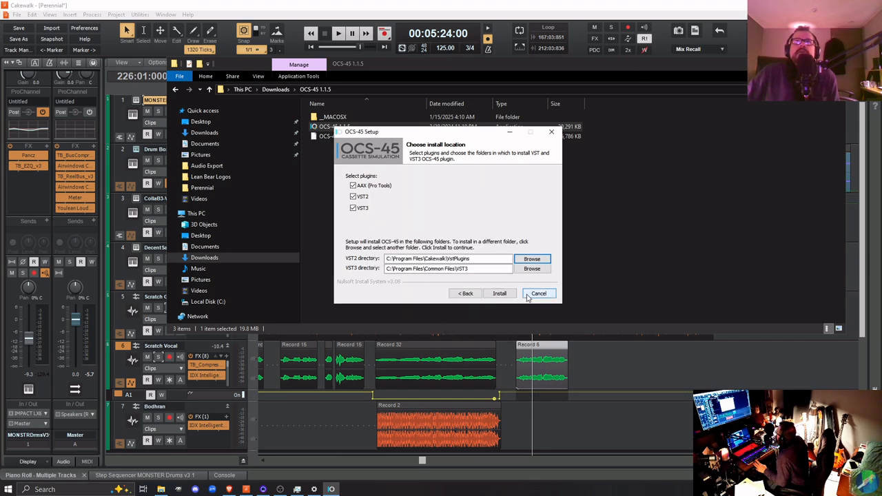
Install OCS-45 with the AAX, VST2 and VST3 plugins selected, finish the setup, and close File Explorer
left_click(499, 293)
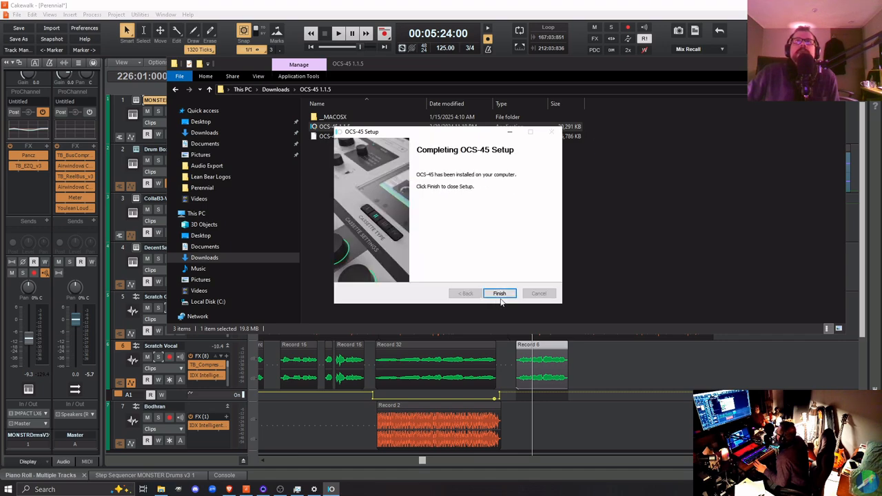
left_click(501, 296)
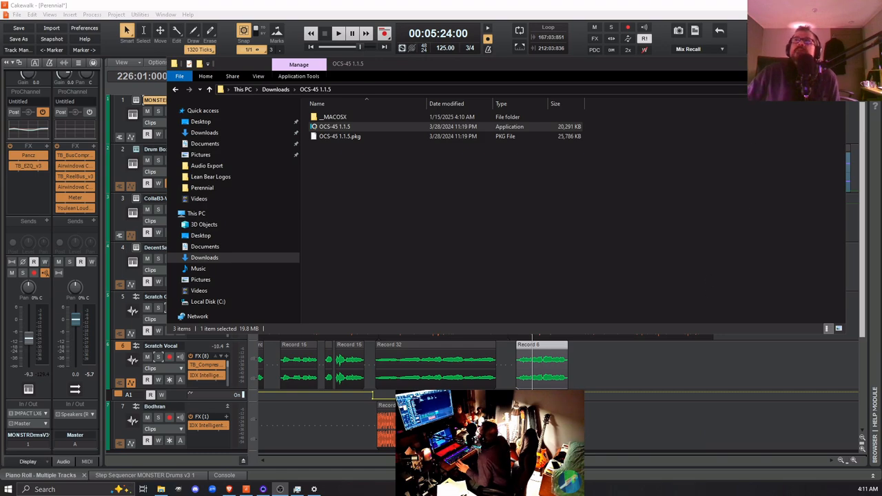
left_click(836, 63)
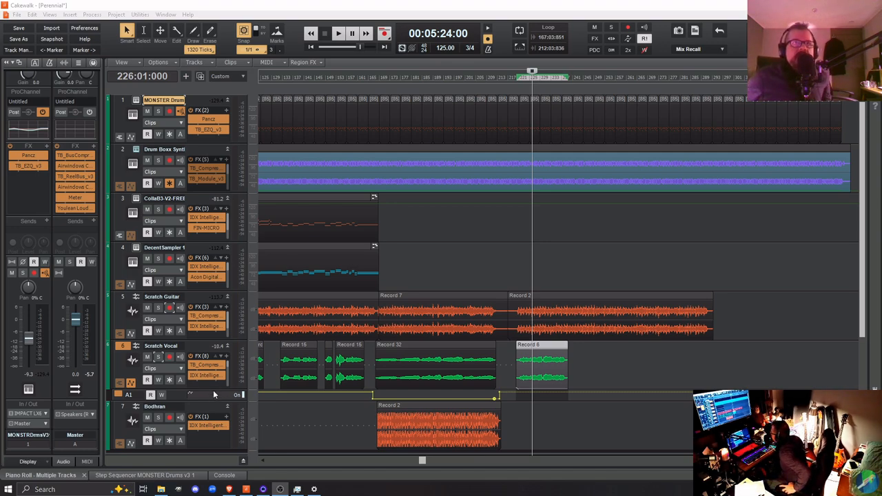
Enlarge the Scratch Vocal track to reveal its full FX rack, and save the project
left_click_drag(213, 390, 212, 458)
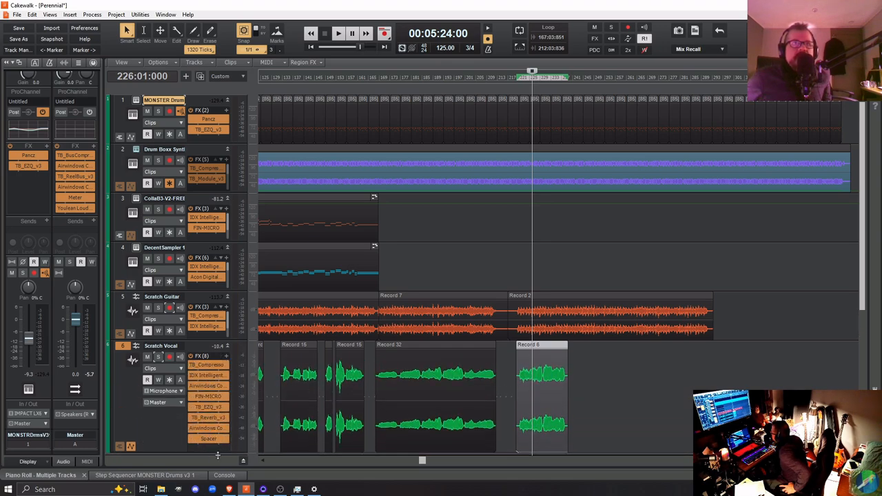
scroll(405, 413, "down", 2)
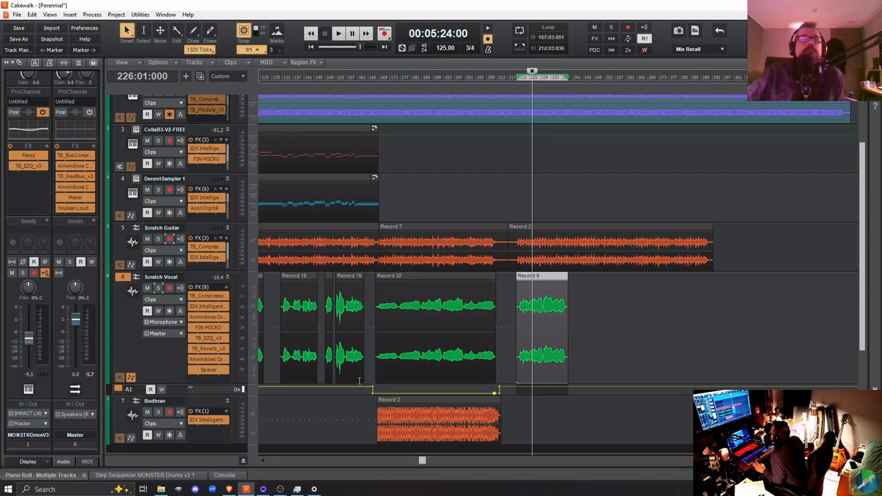
left_click(18, 28)
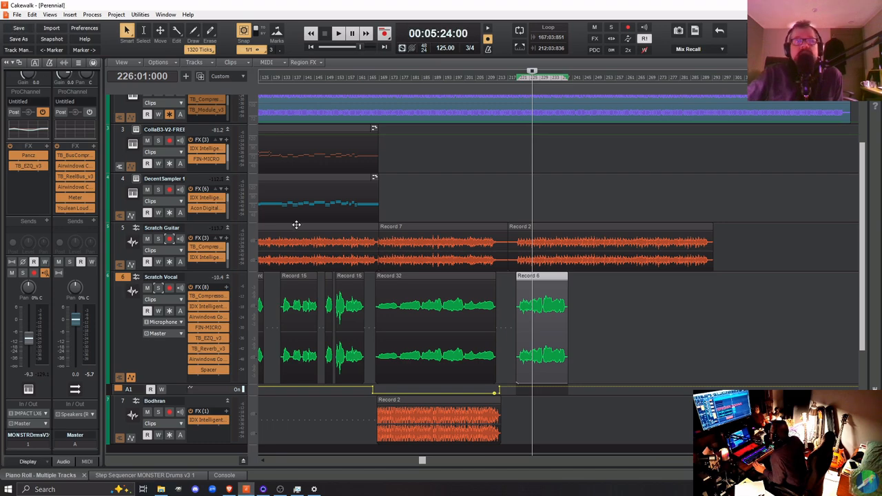
Try to delete the Scratch Vocal track's automation envelope, and undo the deletion
right_click(495, 394)
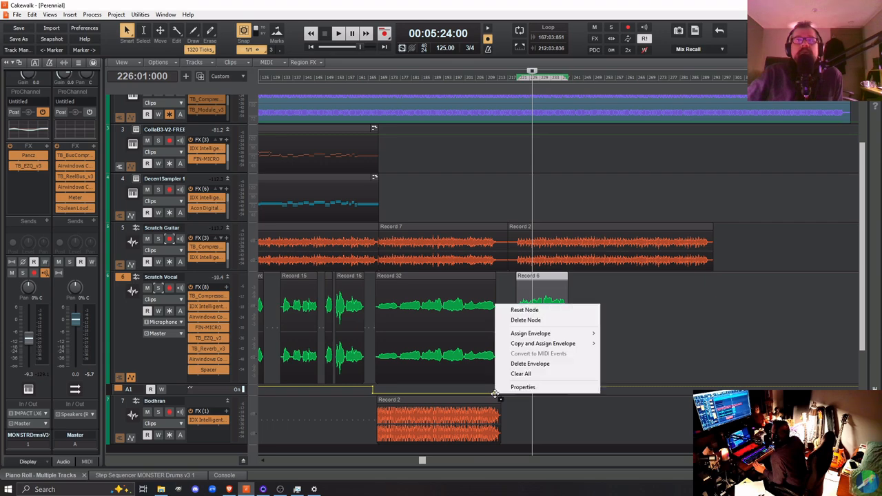
left_click(535, 364)
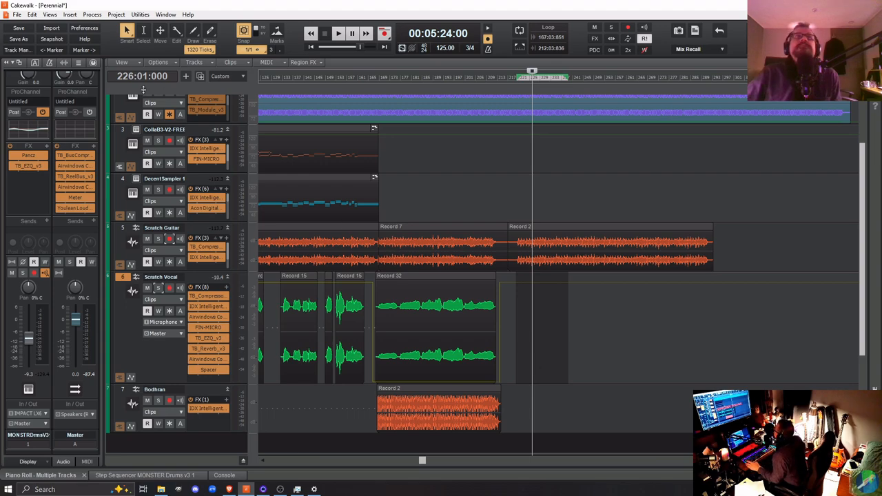
left_click(32, 14)
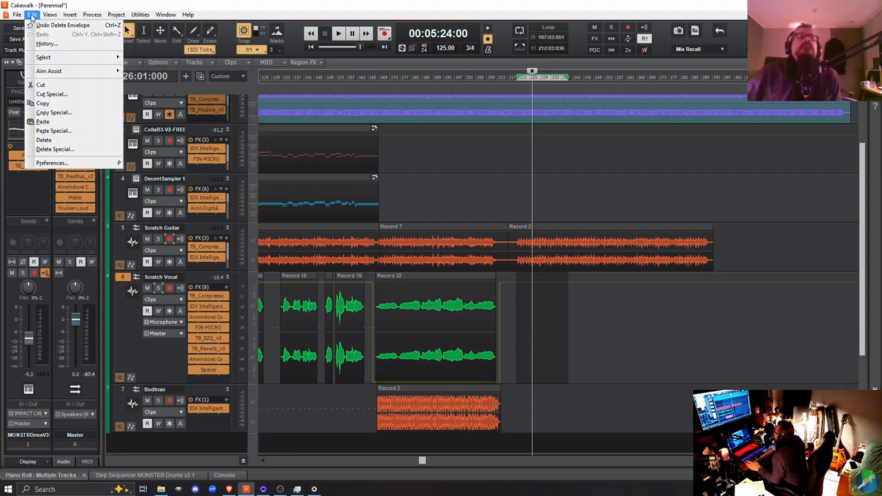
left_click(36, 25)
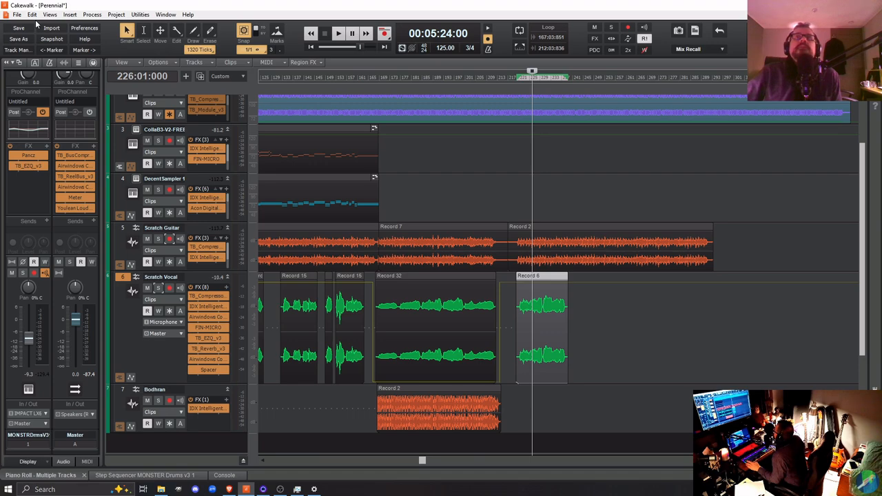
left_click(34, 15)
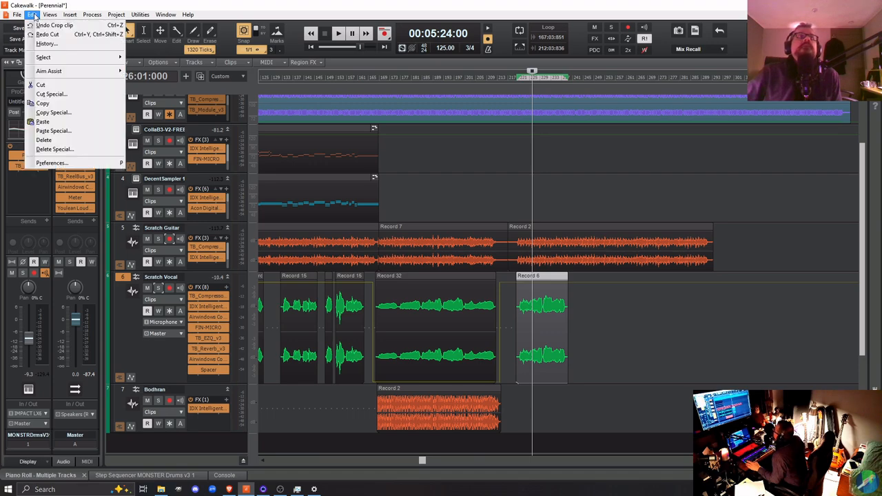
left_click(35, 17)
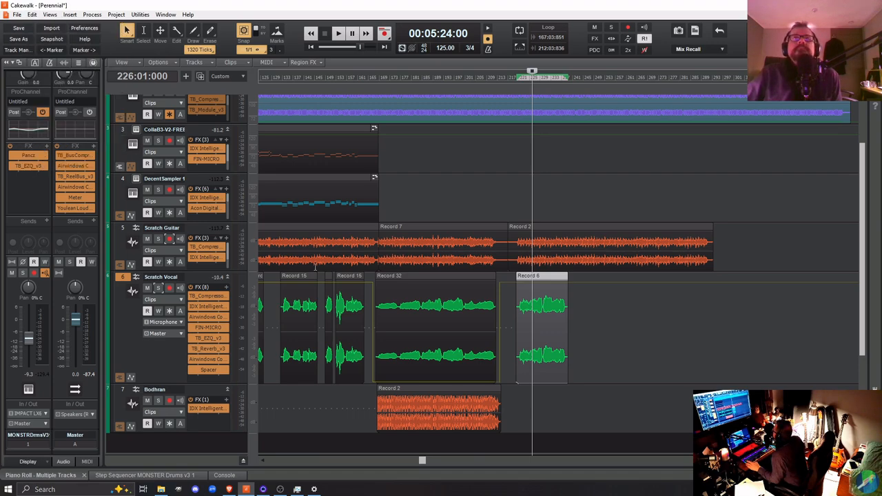
right_click(196, 283)
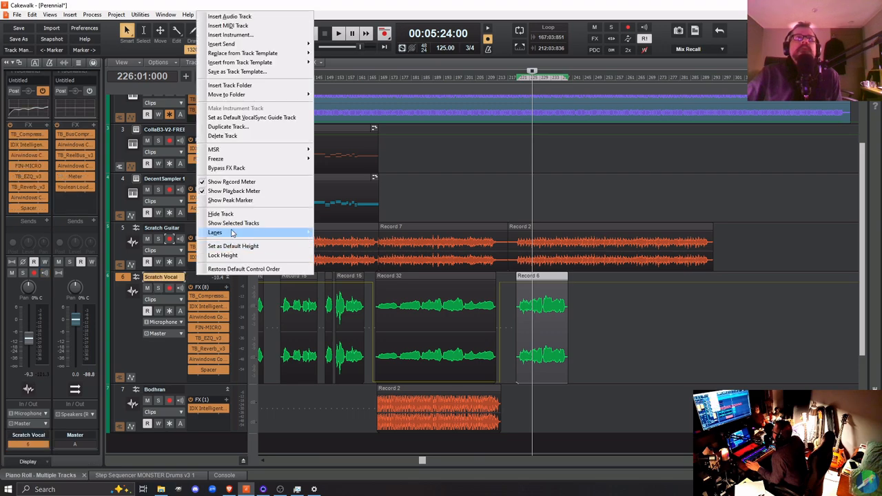
mouse_move(232, 233)
left_click(344, 233)
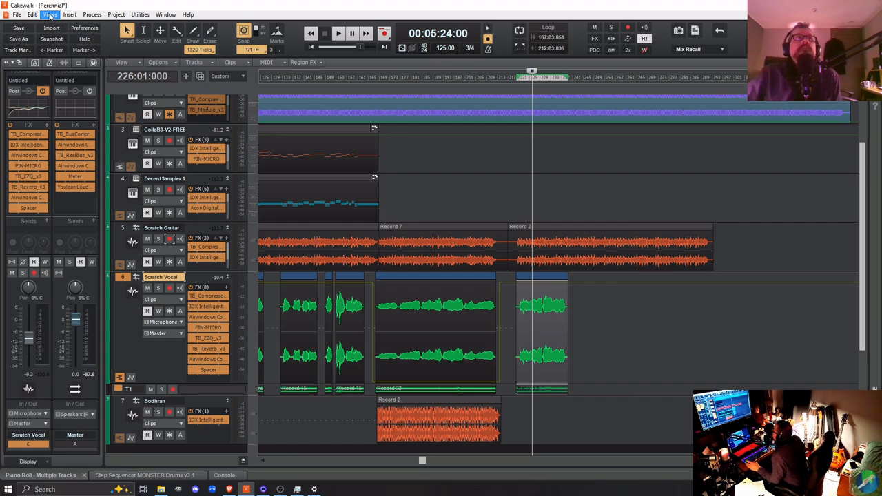
right_click(193, 282)
mouse_move(276, 235)
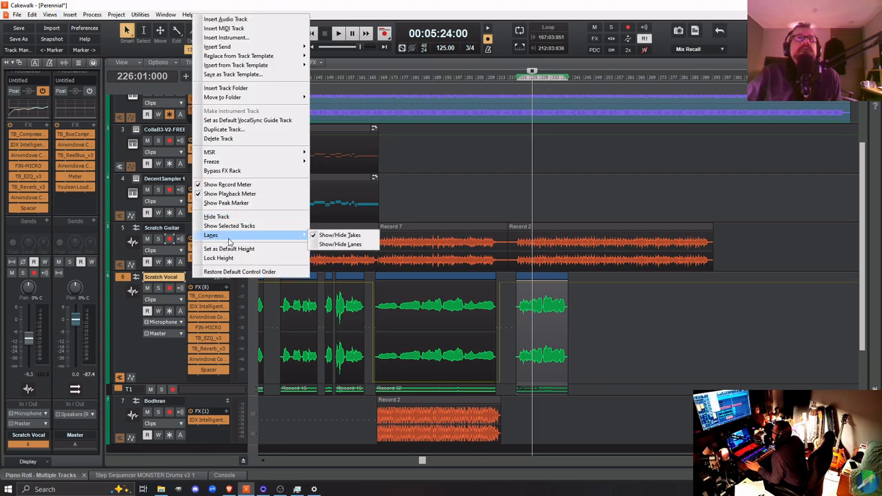
left_click(337, 235)
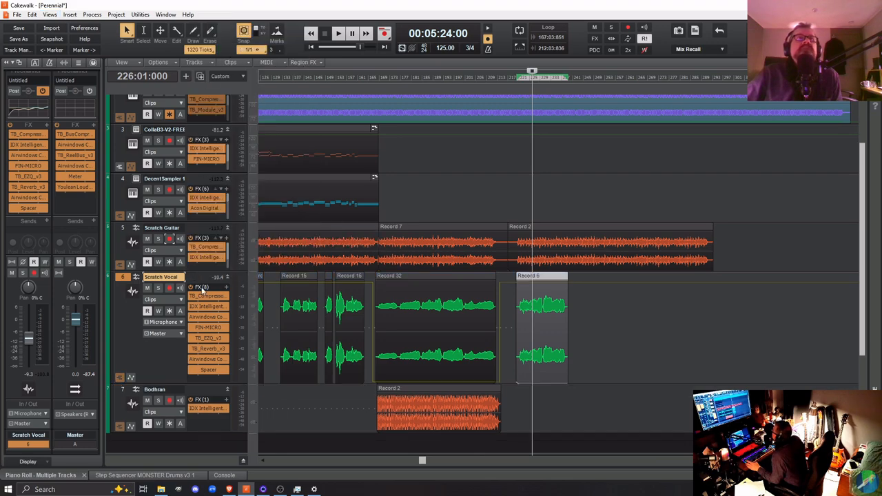
Show the Scratch Vocal track's automation lane and delete the envelope node near the end of the Record 32 clip
right_click(198, 279)
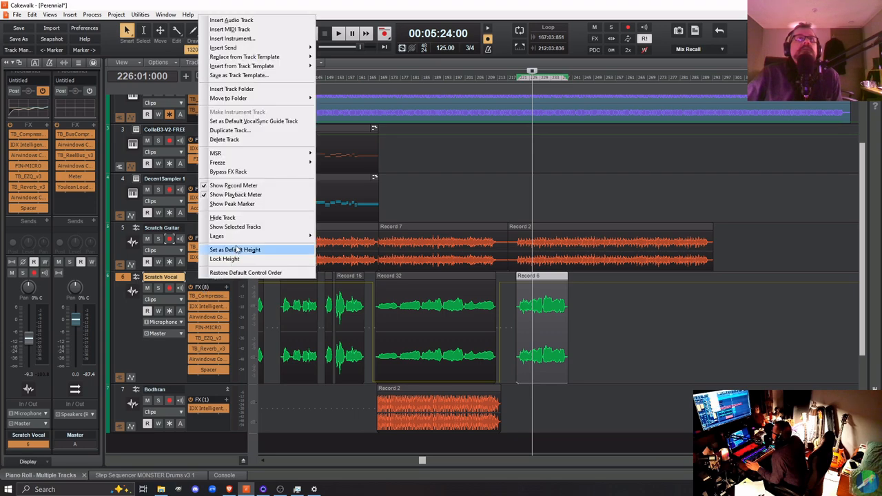
mouse_move(303, 237)
left_click(336, 245)
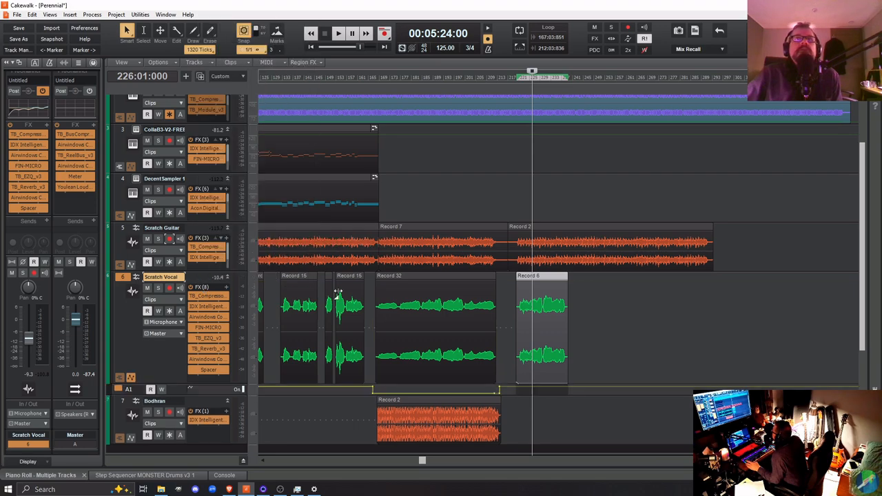
right_click(495, 394)
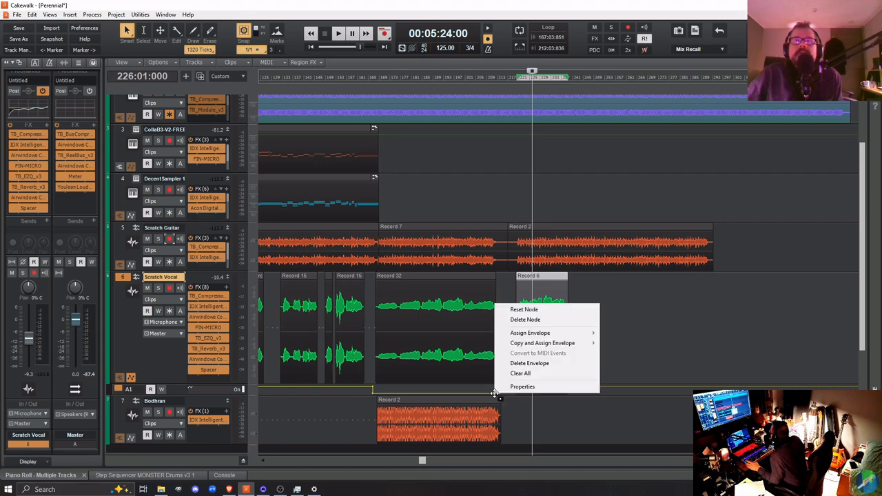
left_click(518, 320)
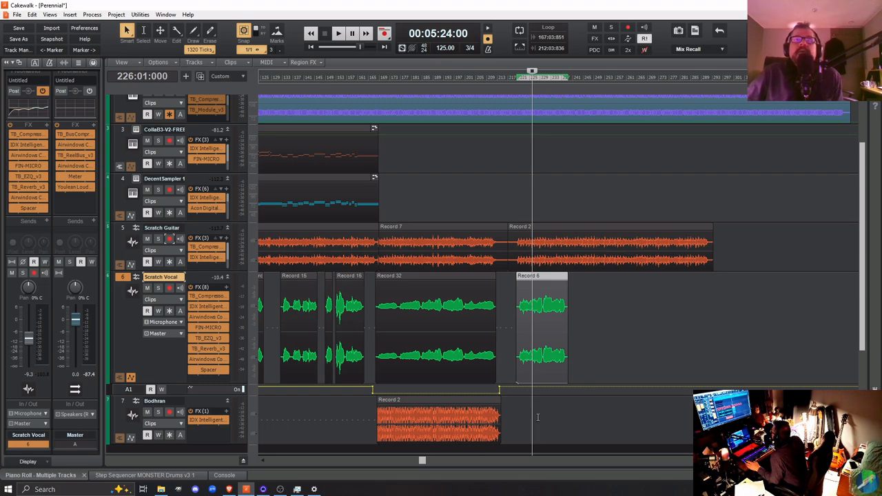
Insert the VST3 version of OCS-45 into the Scratch Vocal FX rack, and place the playhead just before the Record 6 clip
right_click(225, 294)
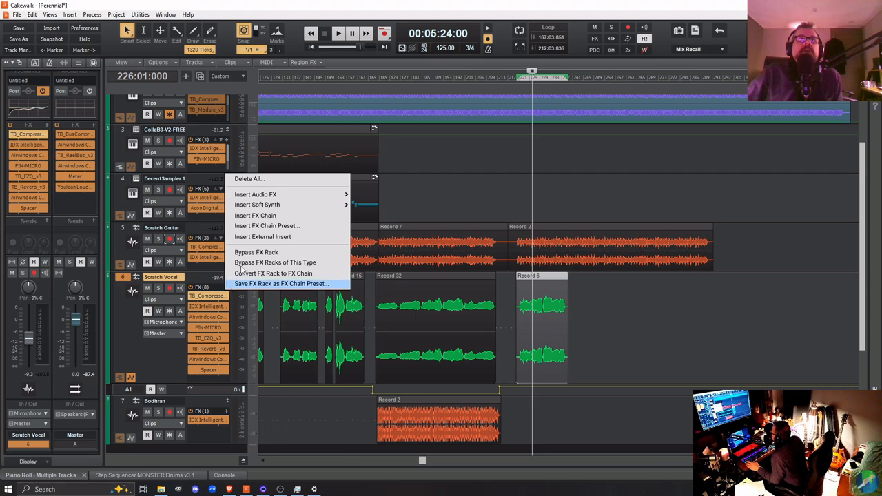
mouse_move(271, 194)
mouse_move(407, 195)
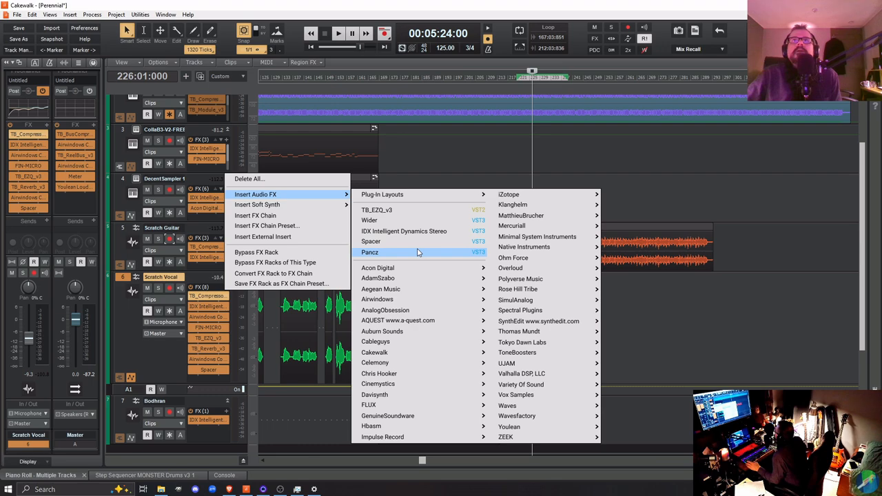
mouse_move(567, 309)
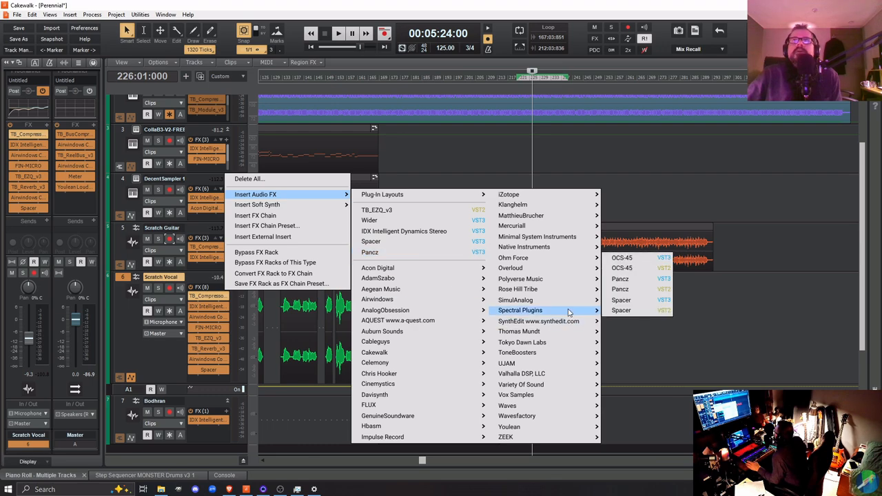
left_click(642, 259)
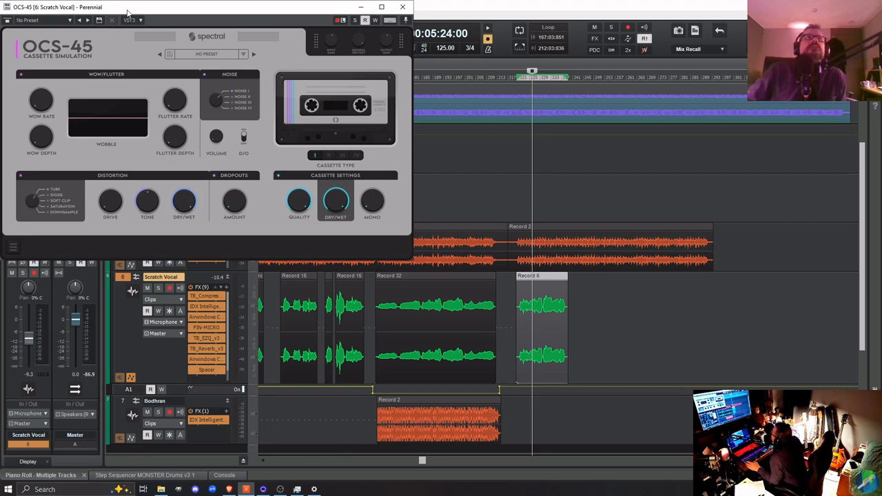
left_click_drag(129, 14, 220, 177)
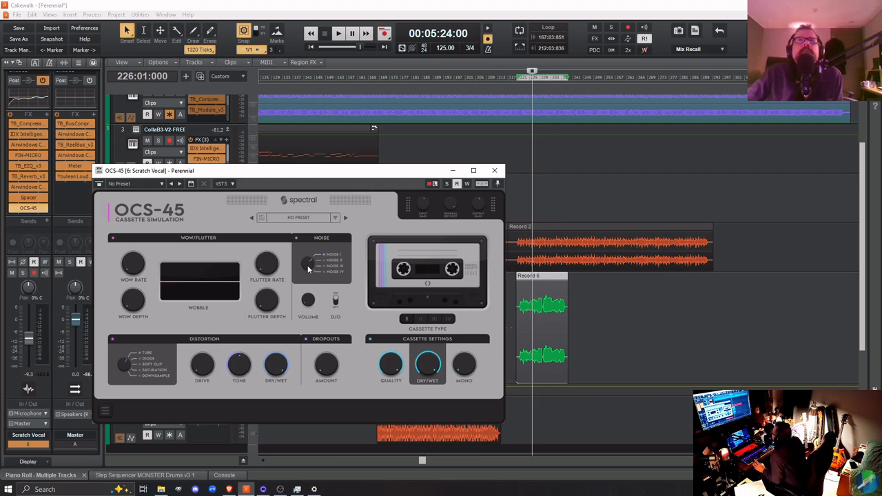
left_click(514, 335)
left_click_drag(279, 174, 213, 32)
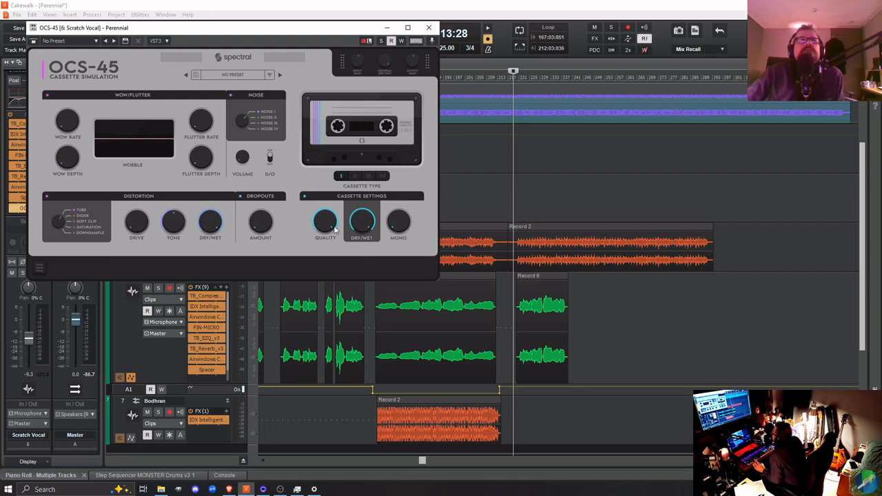
Browse the OCS-45 factory presets and load 20 [TAPE] Distortion Meadows
left_click(249, 78)
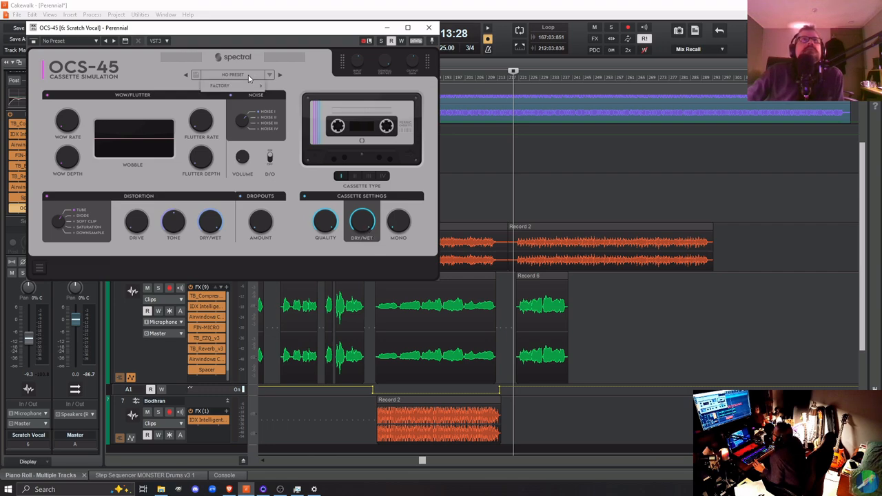
mouse_move(234, 85)
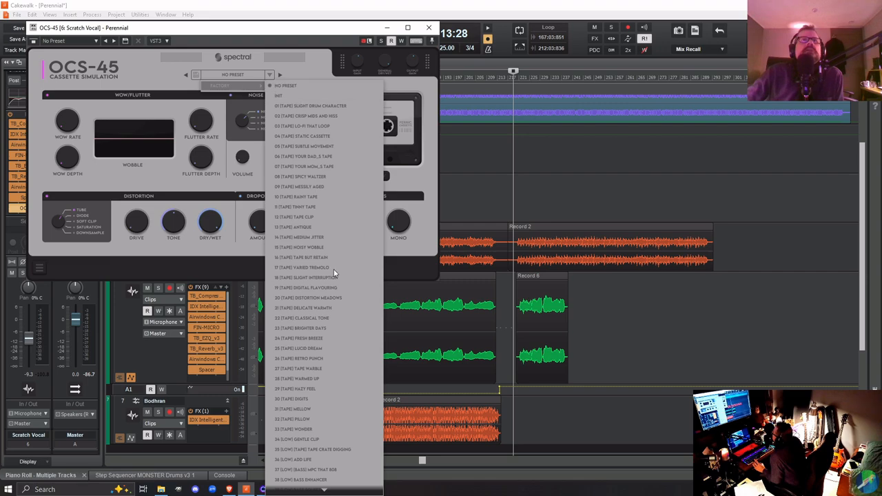
scroll(327, 432, "down", 15)
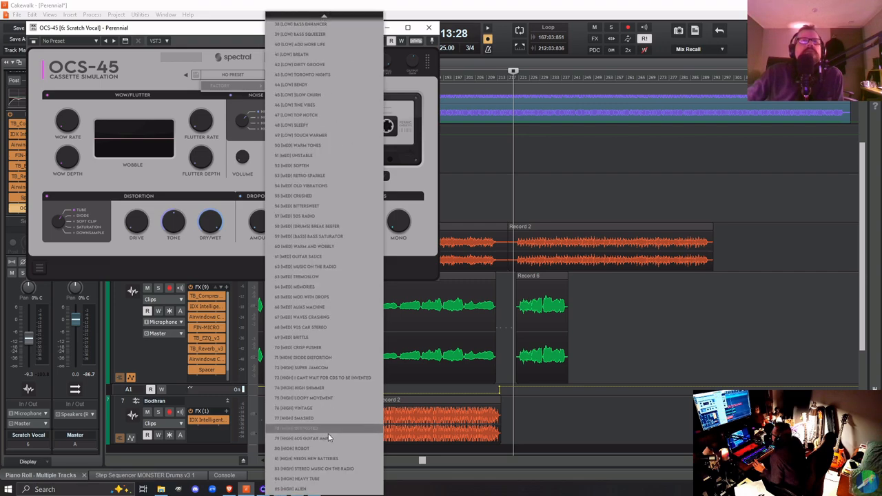
scroll(314, 299, "up", 13)
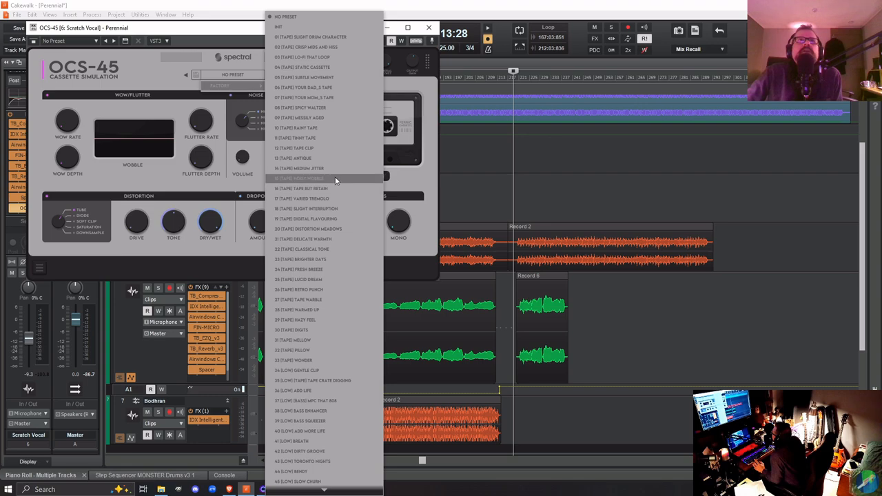
left_click(323, 227)
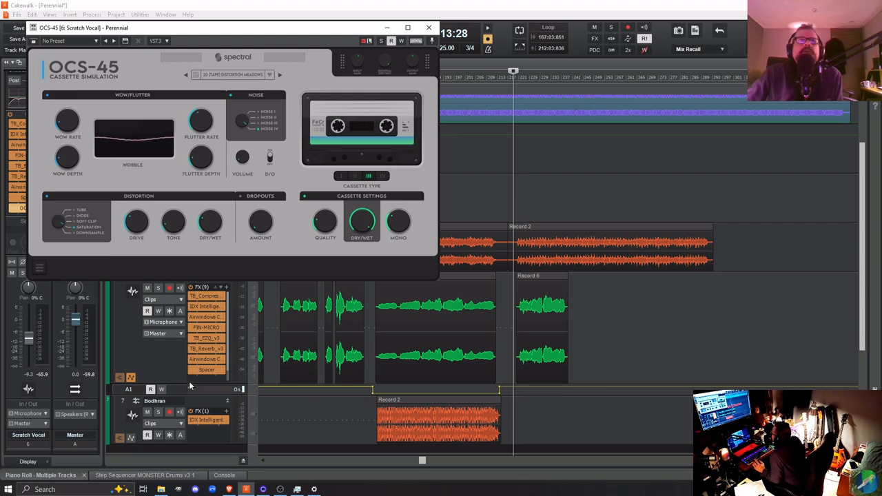
Expand the Scratch Vocal track to expose OCS-45, and audition the vocal clips while toggling the plugin's bypass to compare the sound
left_click_drag(193, 383, 194, 392)
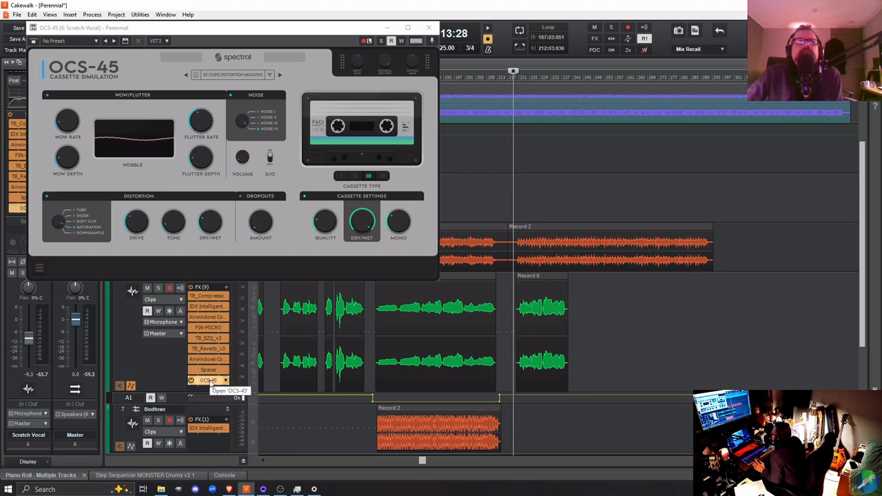
key("space")
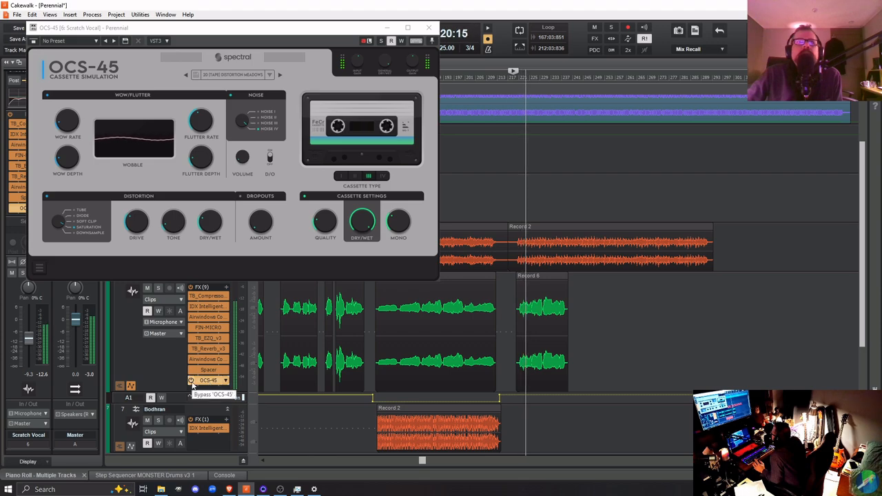
left_click(191, 381)
left_click(192, 382)
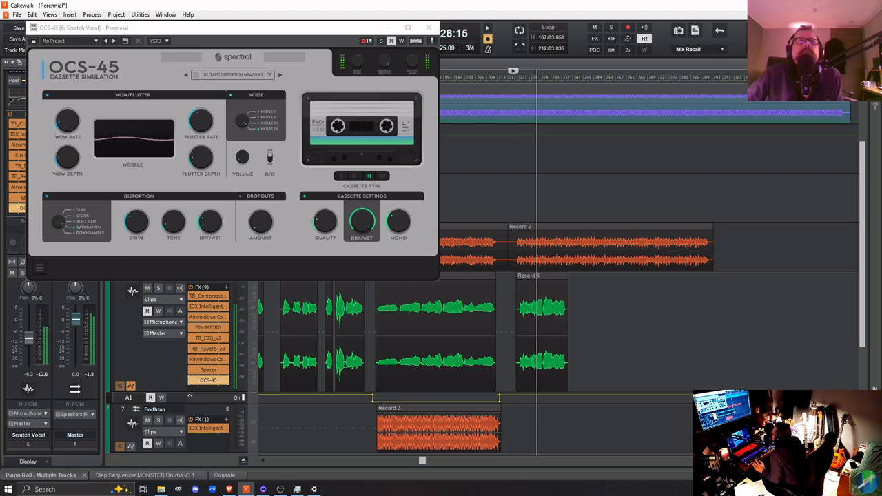
left_click(345, 358)
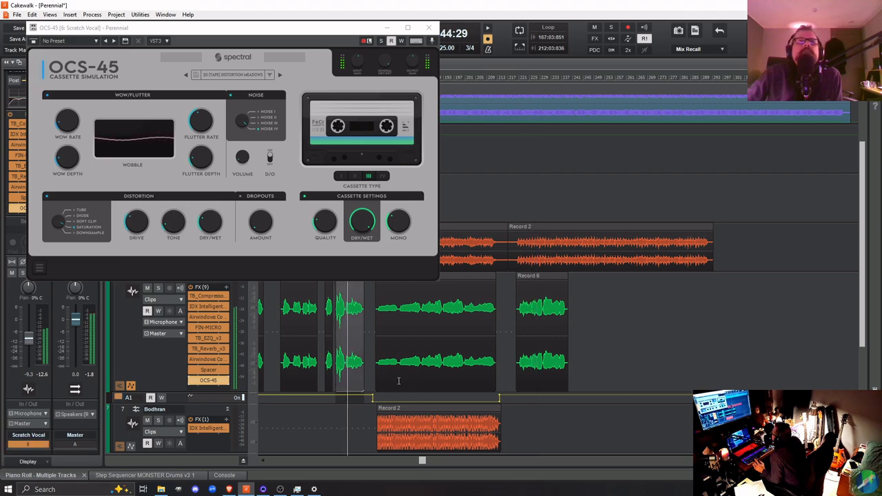
left_click(524, 358)
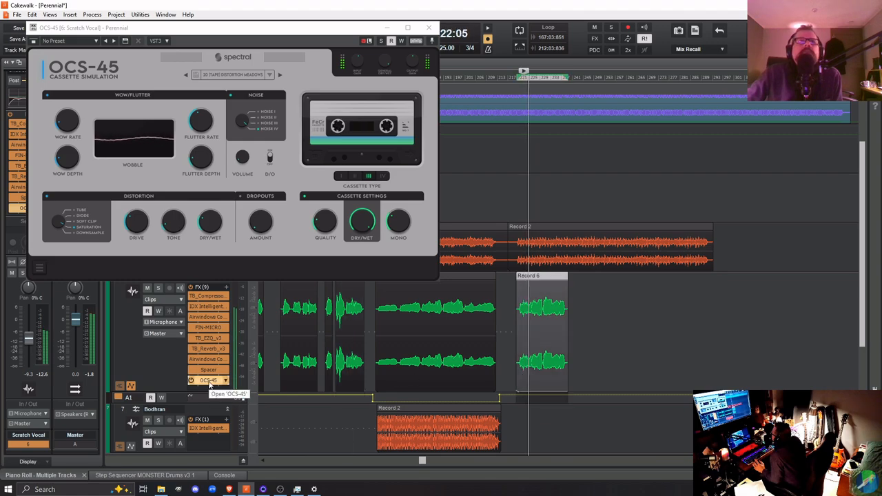
key("space")
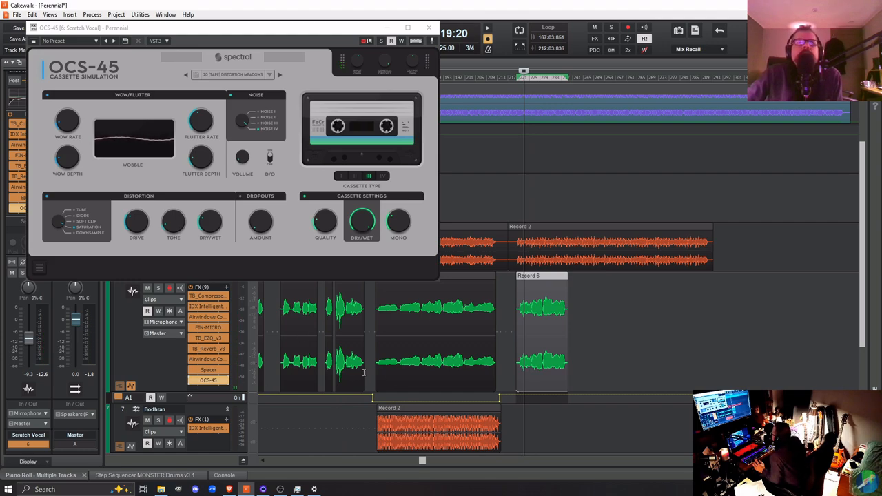
Load the OCS-45 factory preset 29 [TAPE] Hazy Feel and audition it on the Record 6 vocal clip
left_click(247, 77)
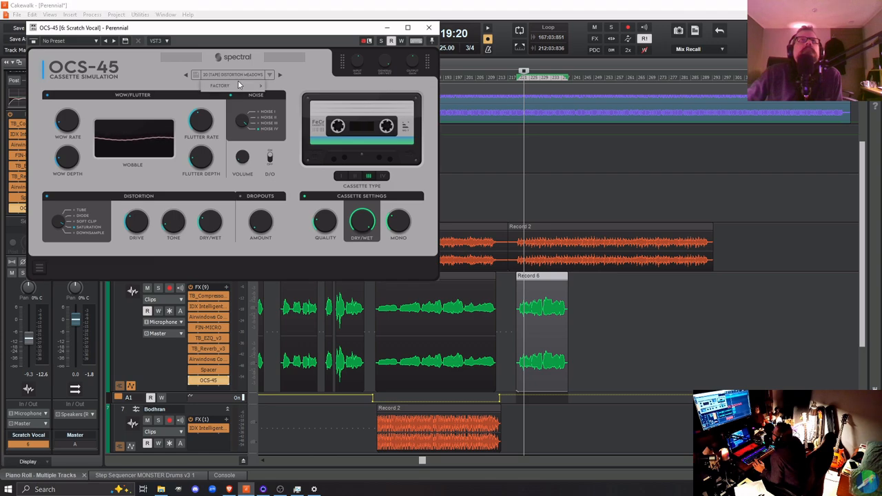
mouse_move(227, 86)
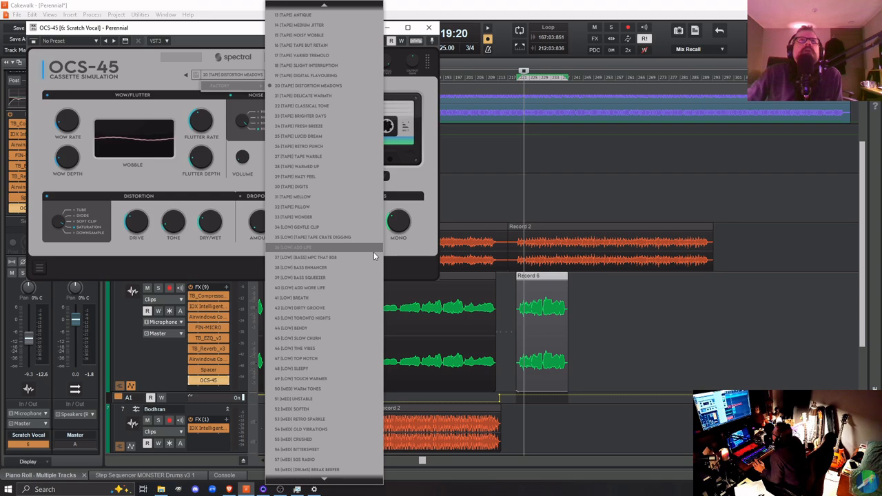
left_click(324, 177)
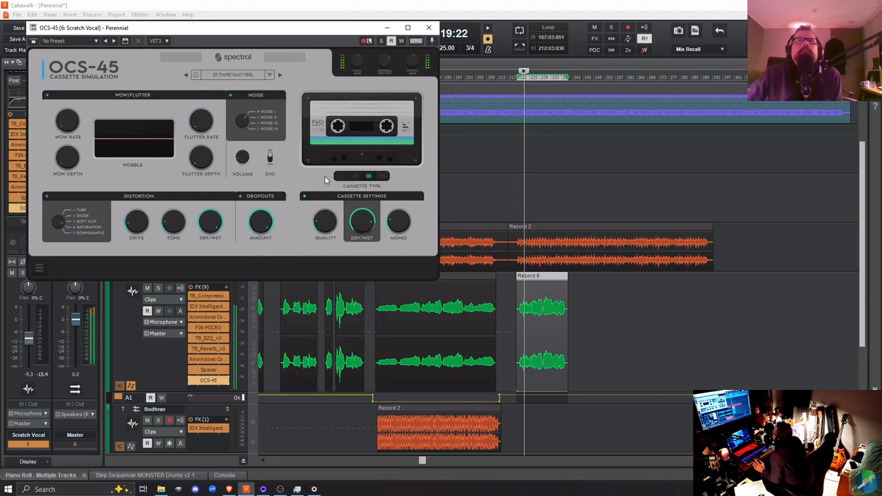
left_click(242, 73)
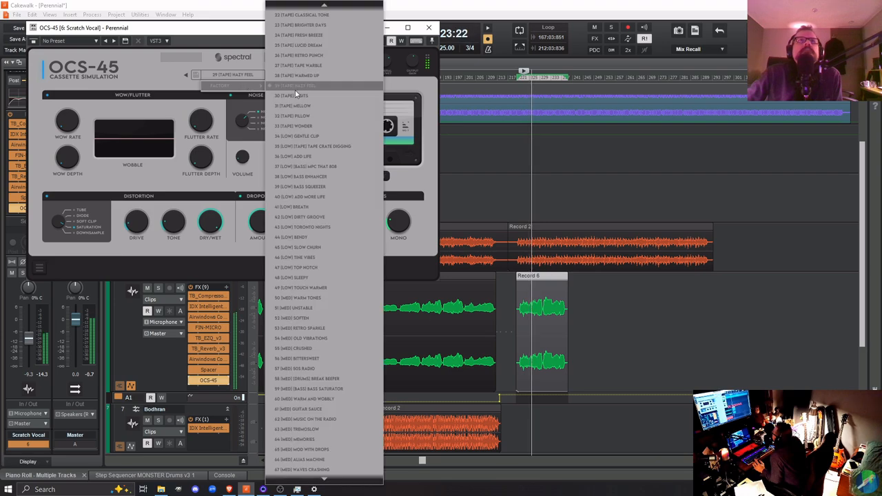
left_click(234, 13)
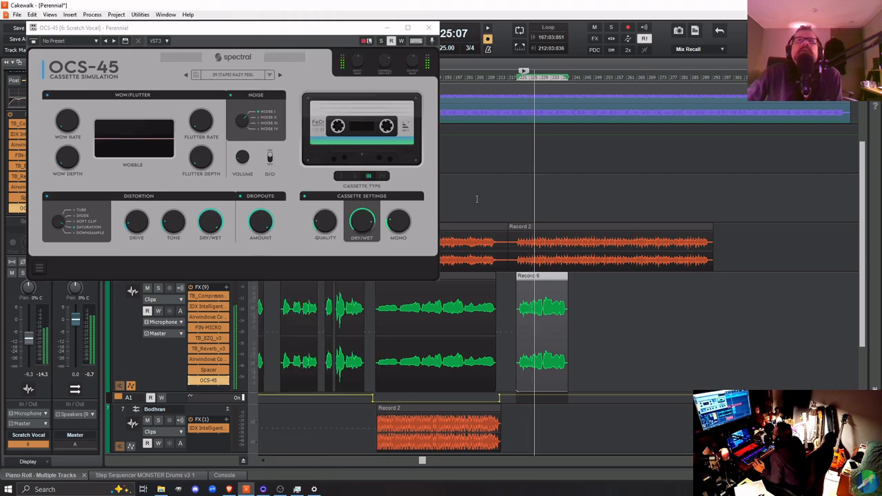
key("space")
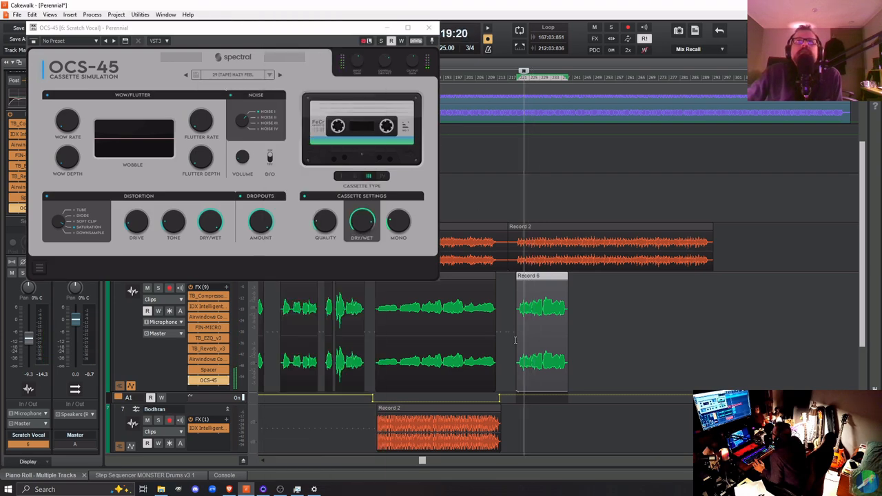
left_click(516, 345)
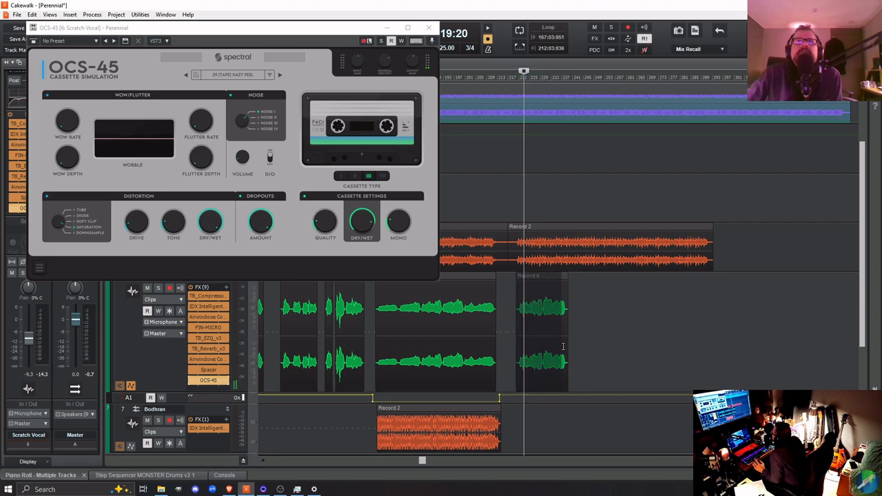
left_click_drag(562, 347, 566, 348)
left_click(596, 349)
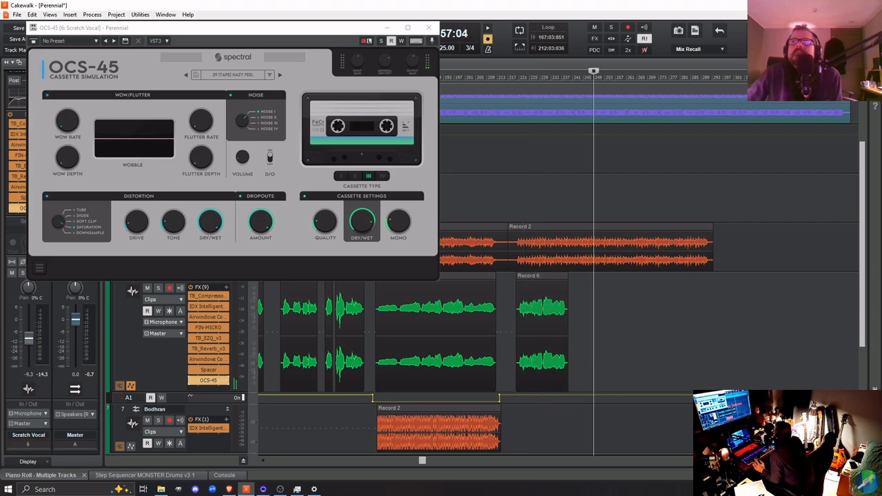
scroll(414, 329, "right", 5)
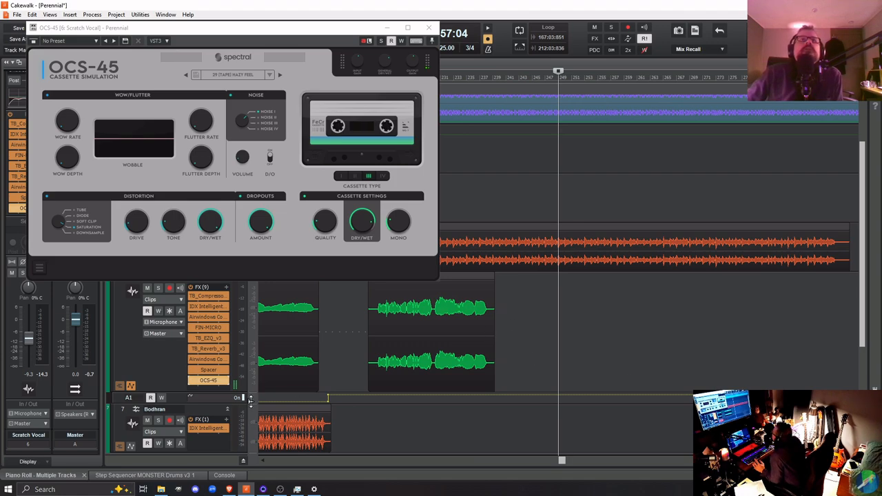
left_click(191, 381)
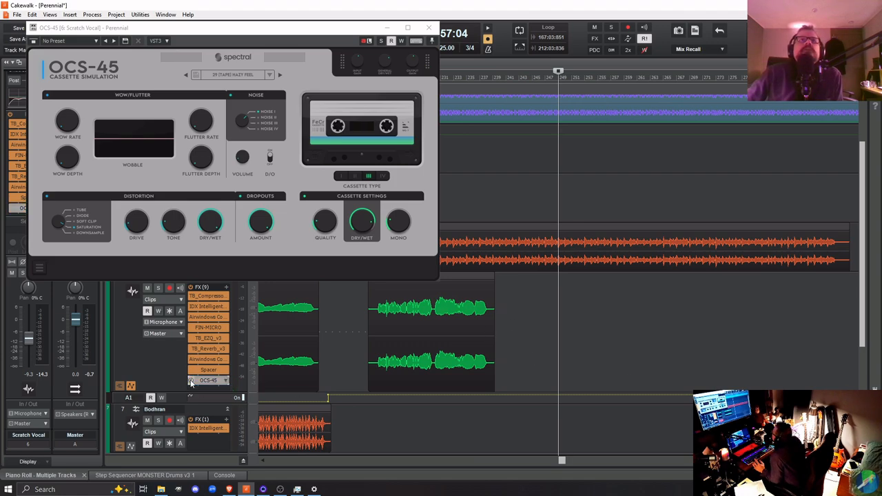
left_click(191, 381)
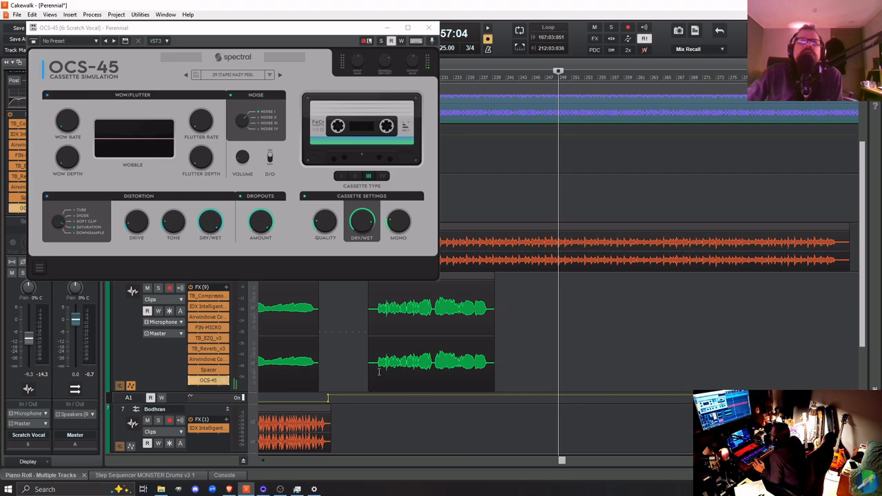
Loop the Record 6 vocal clip from 221:01:000 to 238:03:000 and start playback near the clip's start
left_click_drag(378, 375, 391, 374)
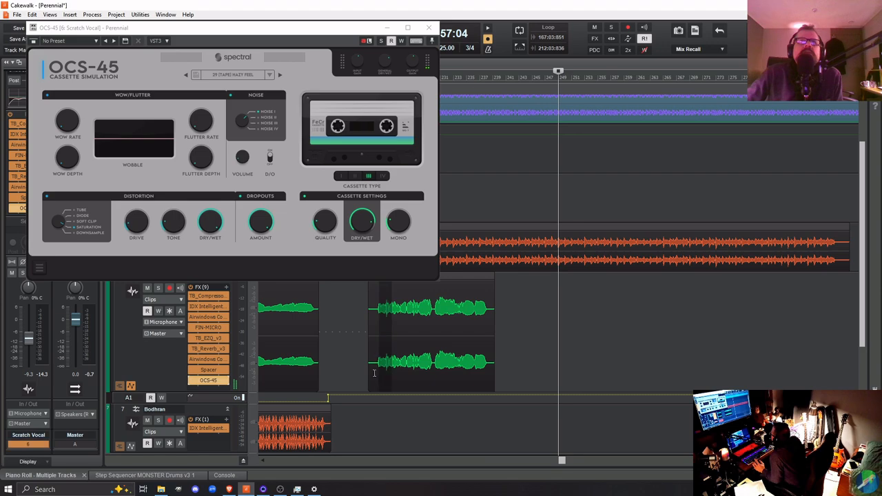
left_click(375, 373)
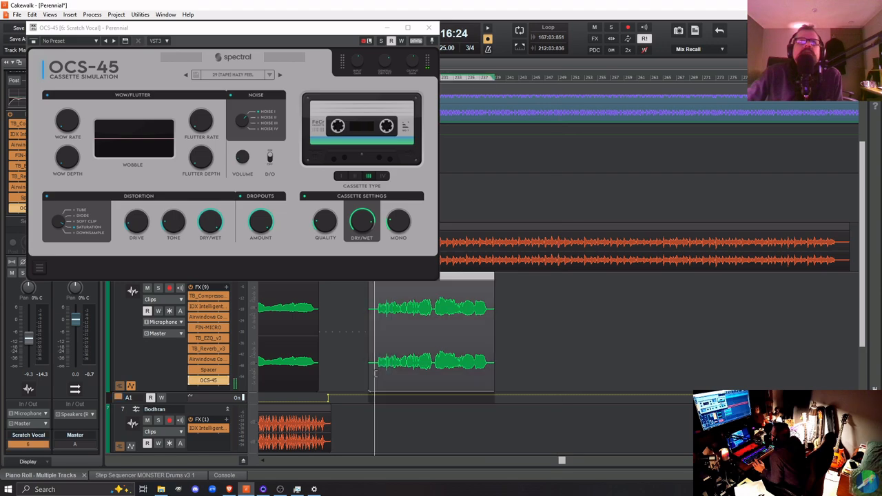
left_click_drag(377, 374, 493, 373)
left_click(366, 375)
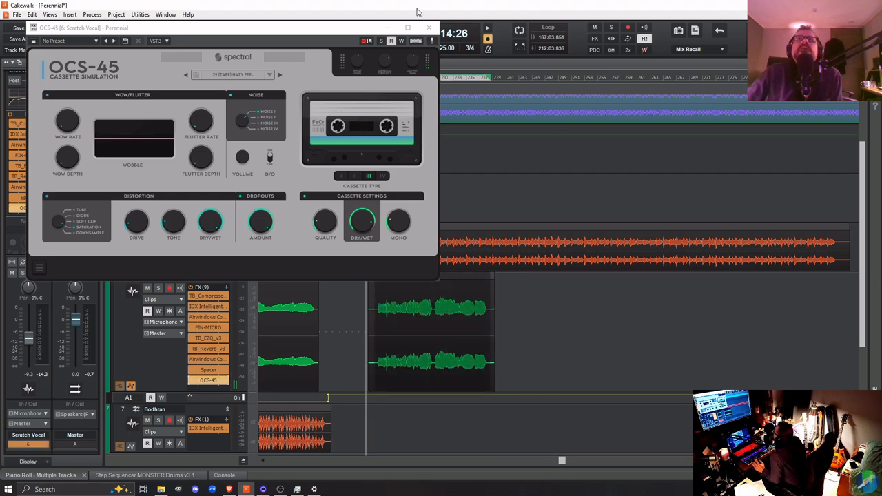
left_click(519, 31)
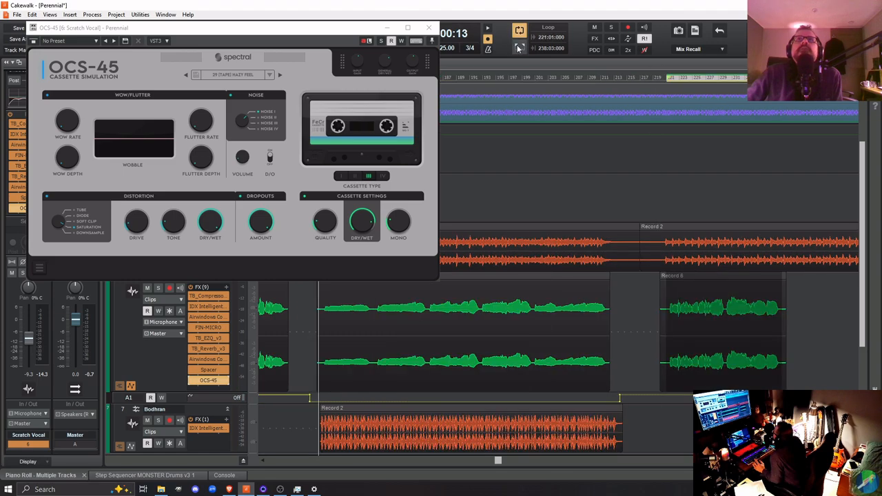
left_click(667, 352)
key("space")
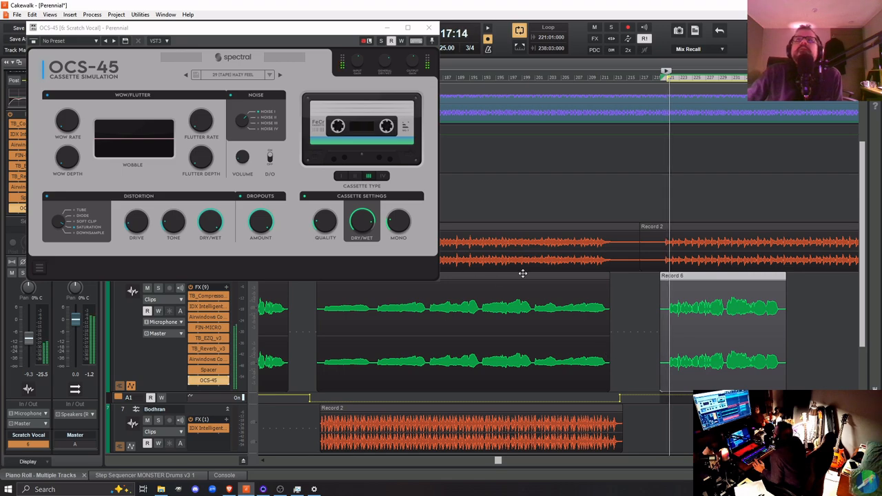
Audition the OCS-45 factory presets 48 [LOW] Sleepy and 76 [HIGH] Vintage on the looped vocal
left_click(231, 67)
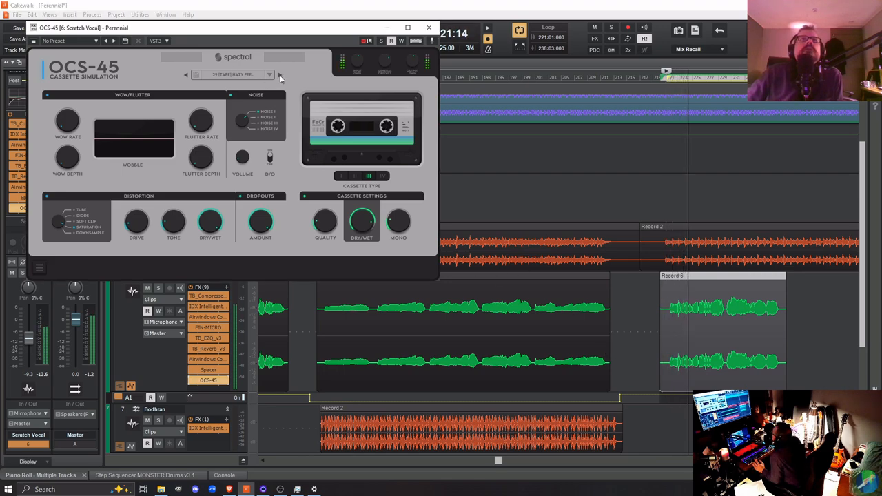
left_click(240, 74)
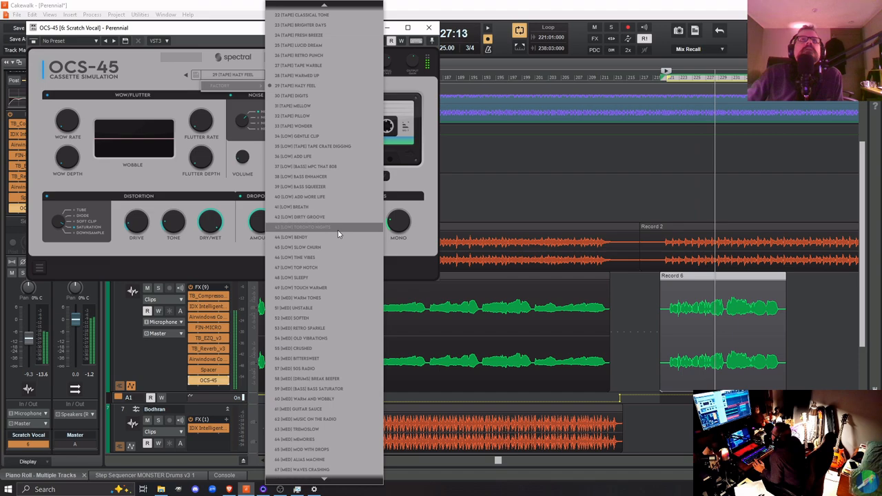
left_click(333, 278)
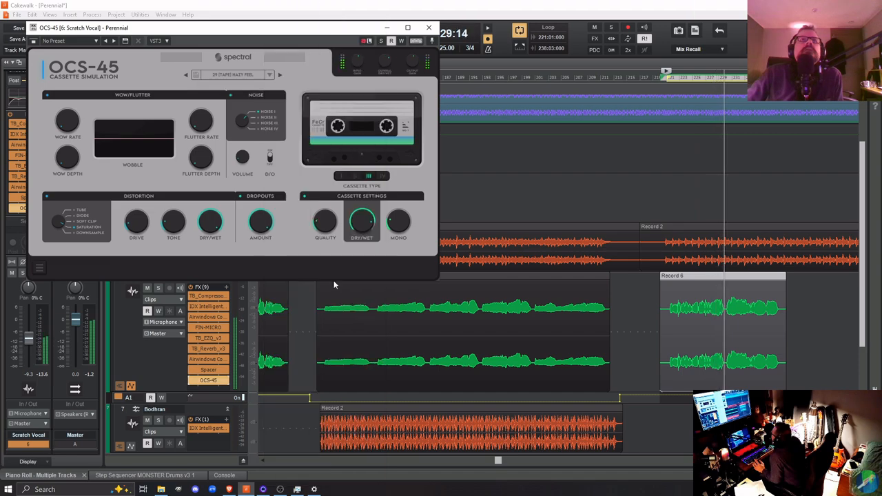
left_click(234, 75)
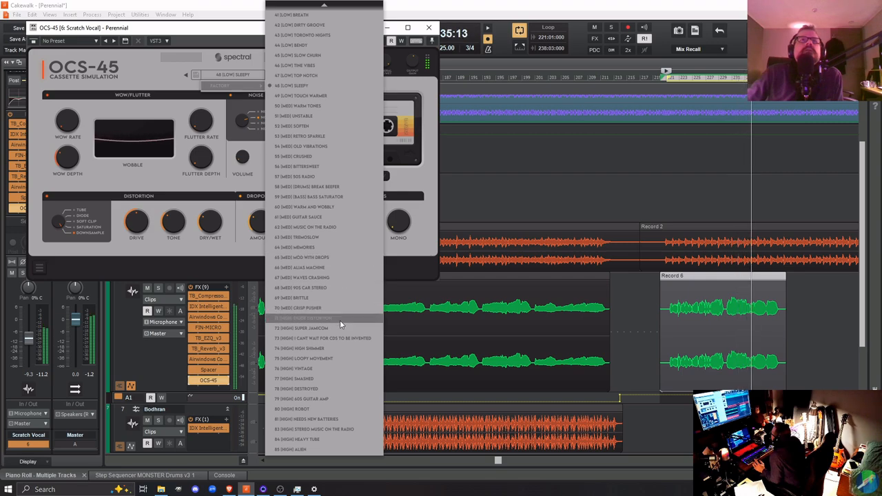
left_click(328, 367)
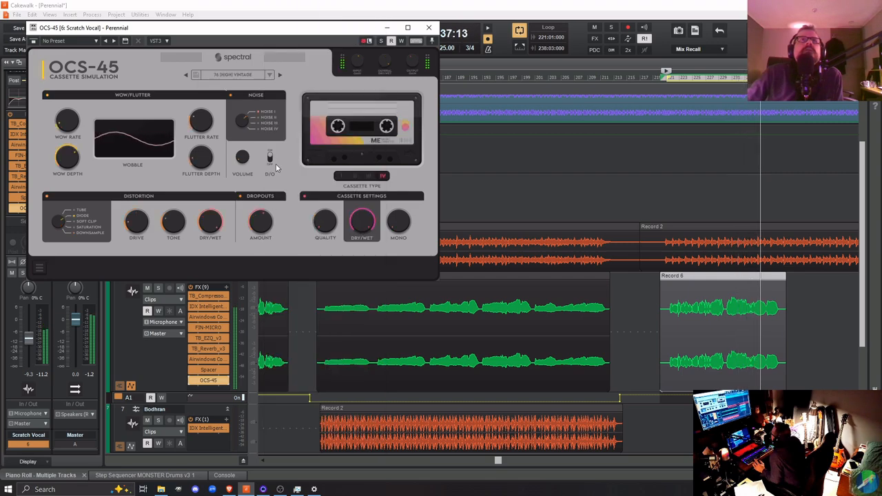
Load the OCS-45 factory preset 17 [TAPE] Varied Tremolo while the vocal loop plays
left_click(222, 74)
mouse_move(224, 88)
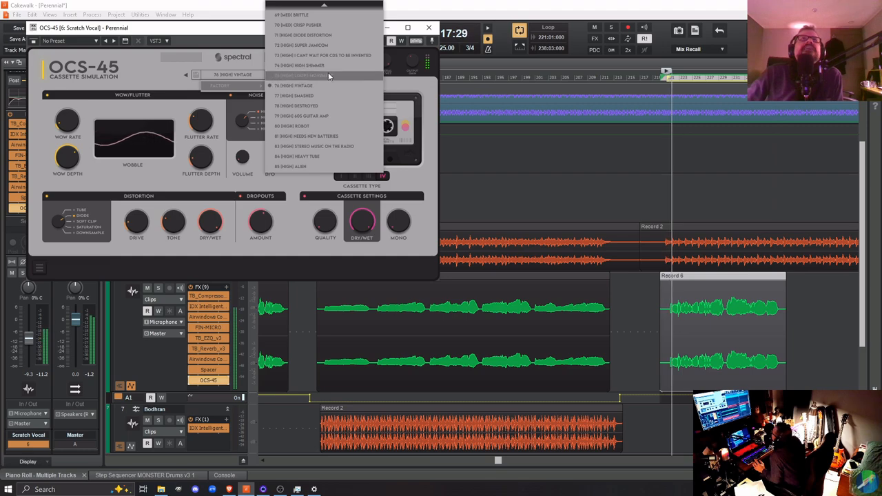
scroll(331, 91, "up", 5)
scroll(335, 91, "up", 5)
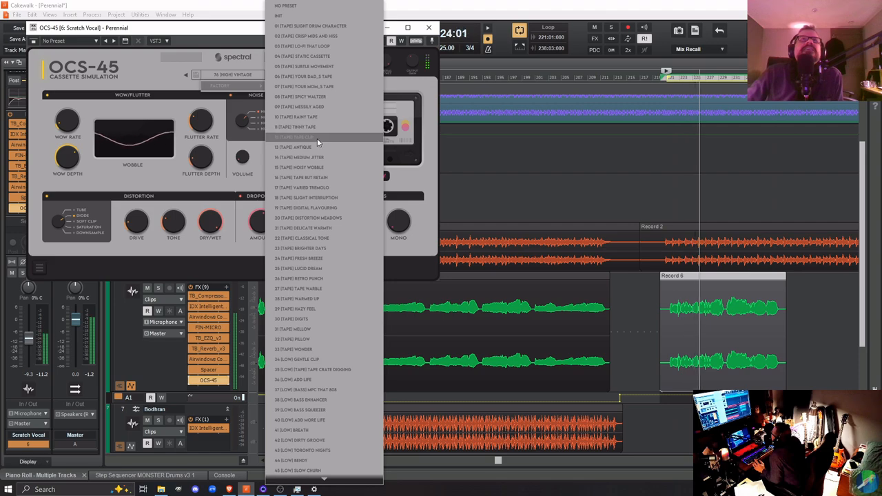
left_click(338, 188)
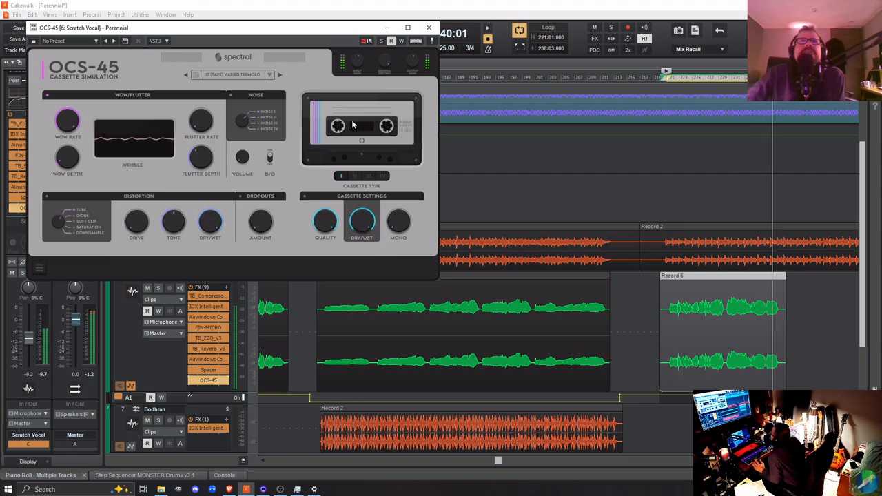
Compare OCS-45's cassette types II, III and IV on the looped vocal and settle on type II
left_click(355, 177)
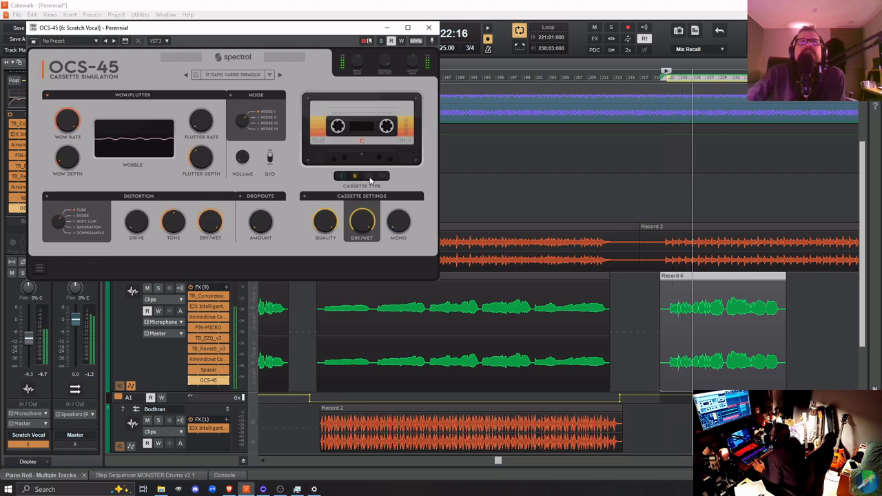
left_click(368, 178)
left_click(382, 178)
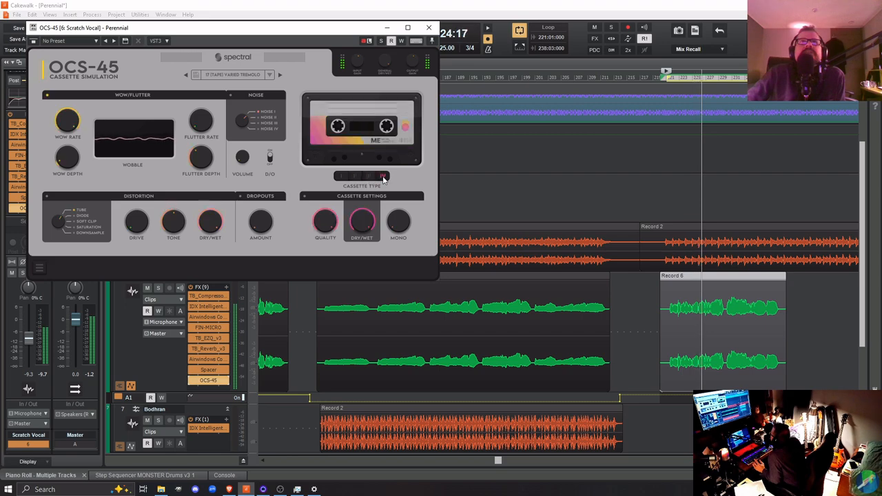
left_click(354, 177)
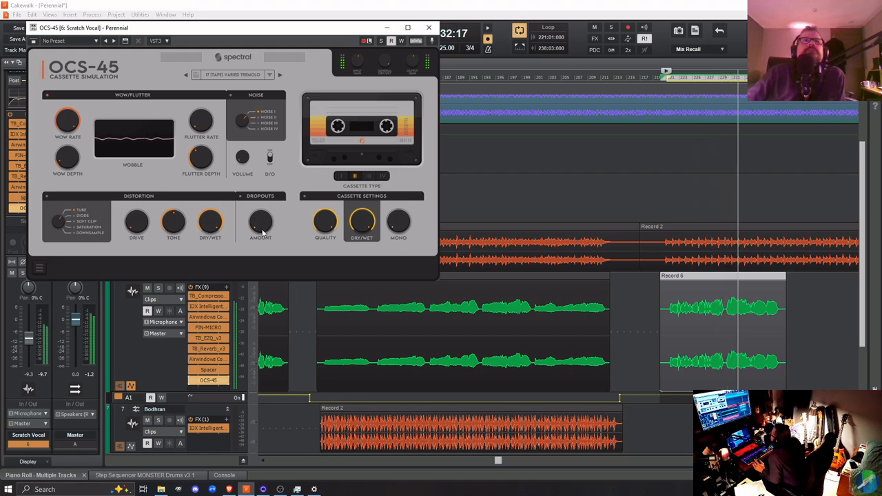
Enable OCS-45's Dropouts section and set the distortion type to Diode with more drive
left_click(241, 197)
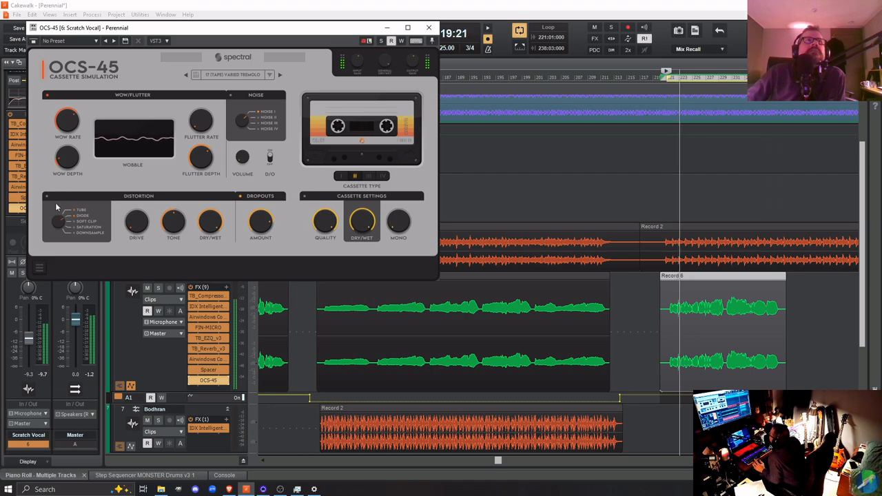
left_click_drag(58, 221, 41, 138)
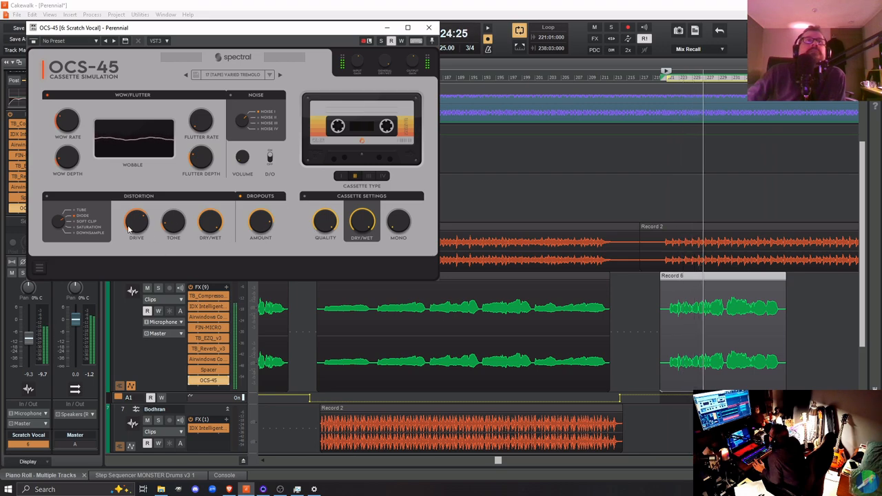
left_click_drag(58, 220, 57, 195)
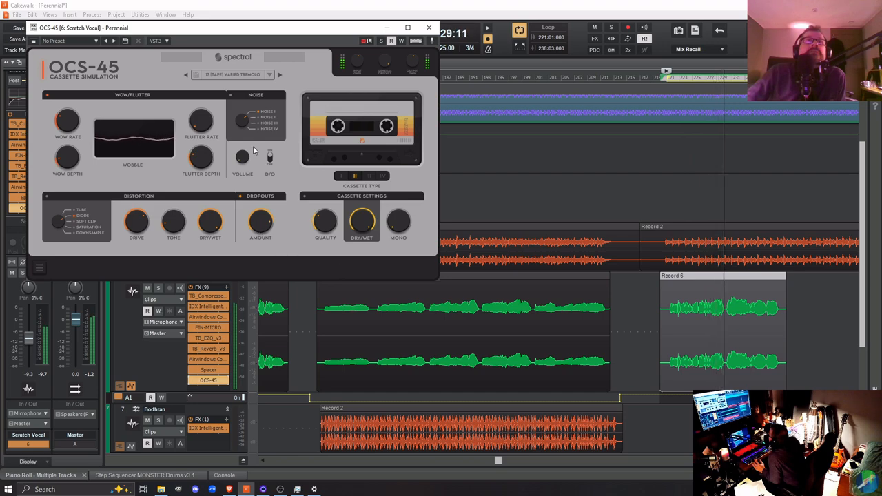
left_click(230, 95)
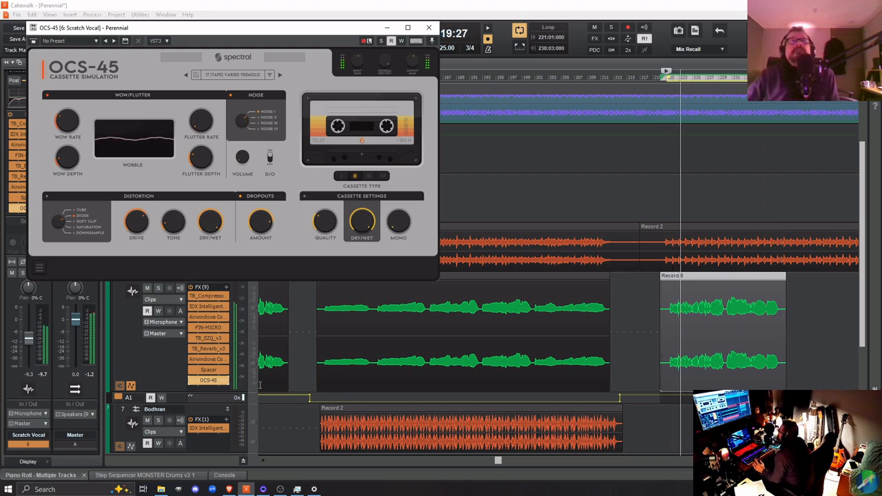
Move OCS-45 up the Scratch Vocal FX rack so it sits between TB_EZQ_v3 and TB_Reverb_v3
left_click_drag(202, 381, 211, 347)
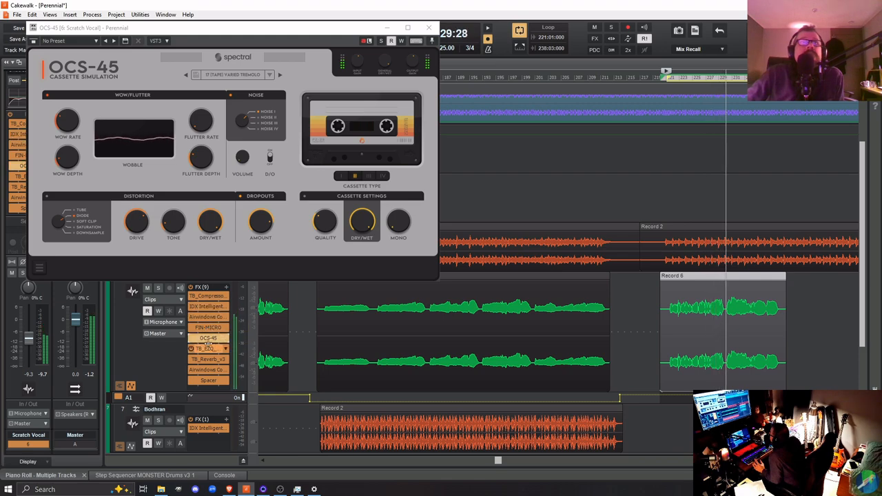
left_click_drag(207, 342, 209, 354)
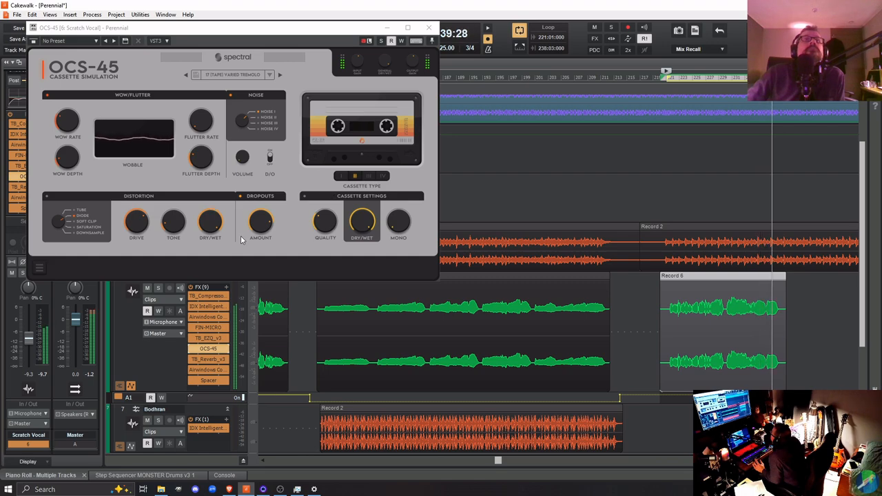
Play the mix from just before the first Scratch Vocal phrase to audition the cassette effect, and stop it
key("space")
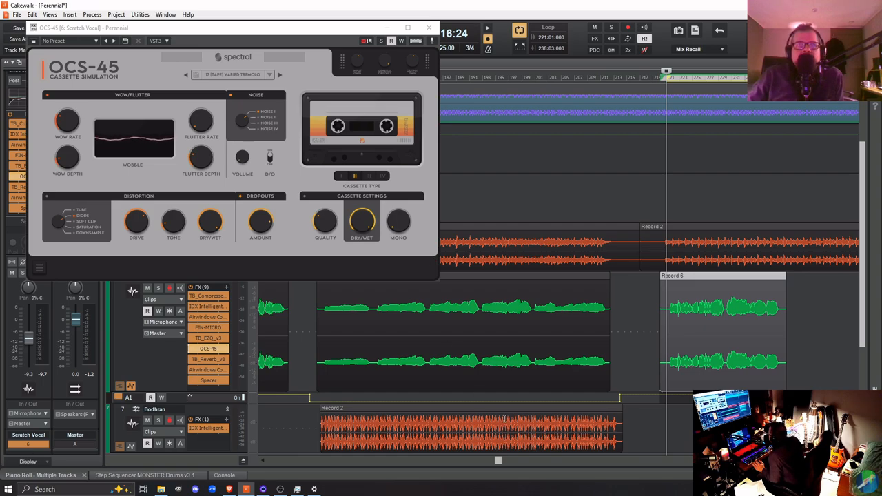
left_click_drag(500, 463, 273, 477)
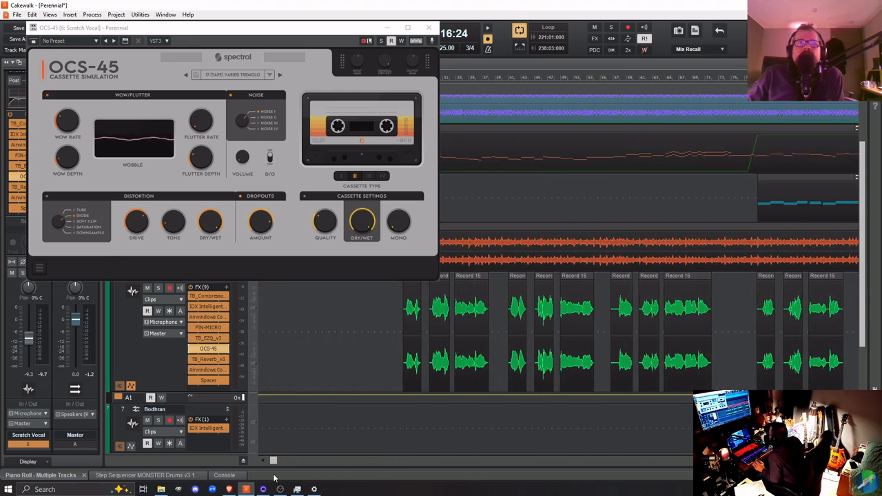
left_click(400, 417)
key("space")
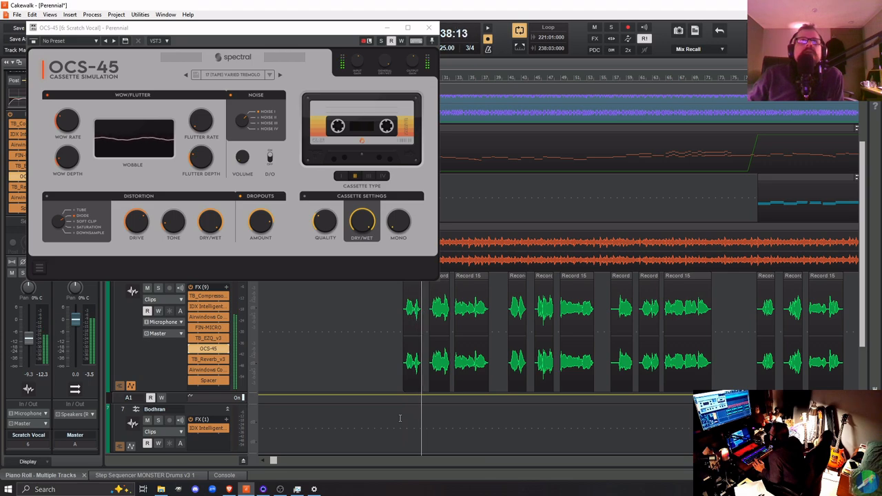
key("space")
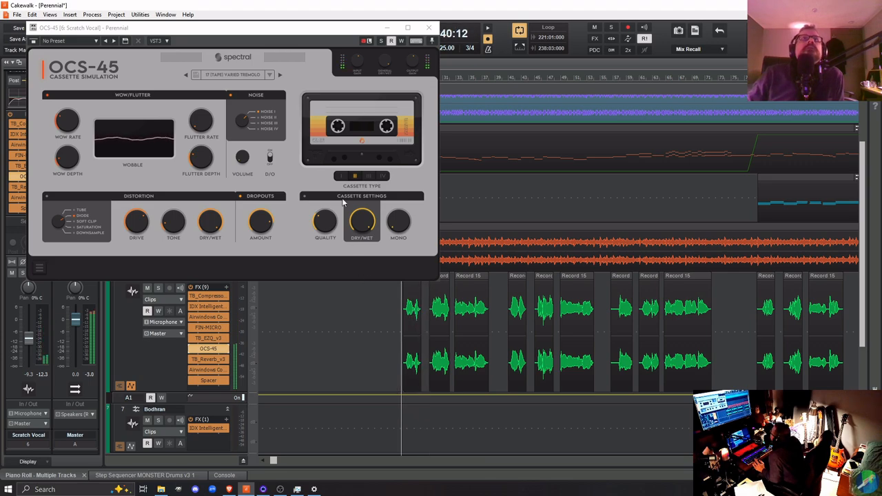
Compare the soloed Scratch Vocal with OCS-45 bypassed and enabled during playback, then turn off the solo
left_click(338, 127)
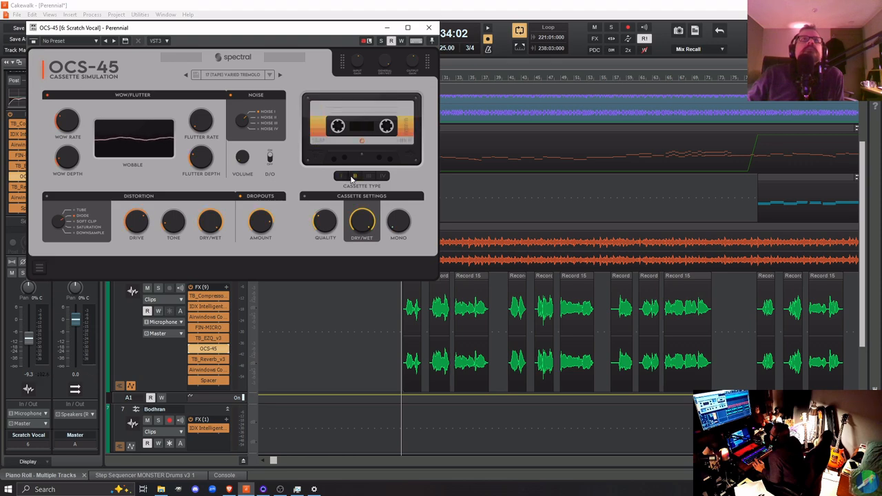
key("space")
key("space")
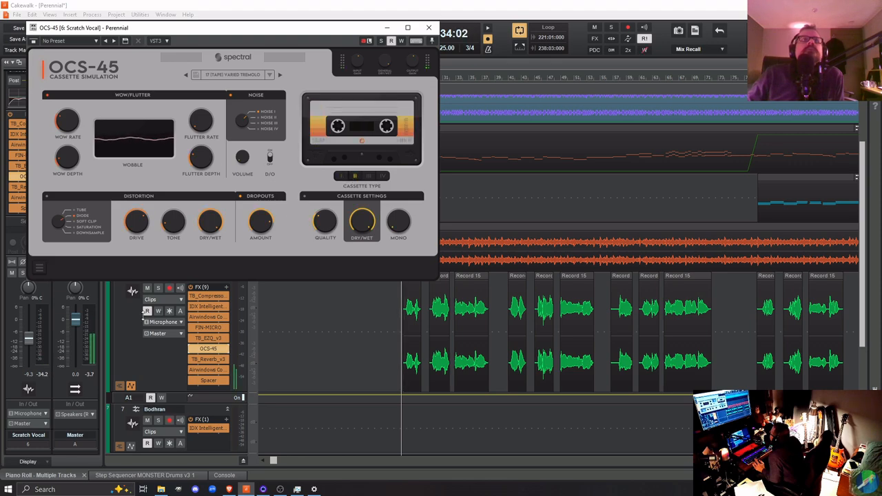
left_click(158, 288)
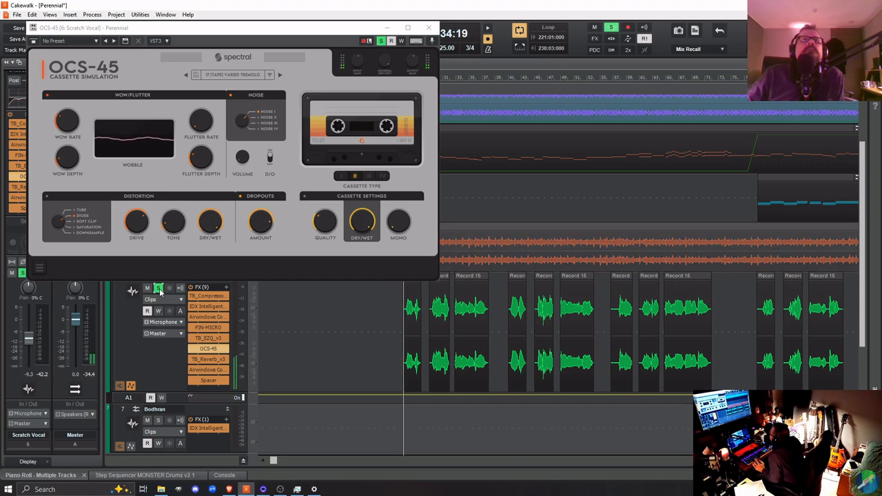
left_click(192, 350)
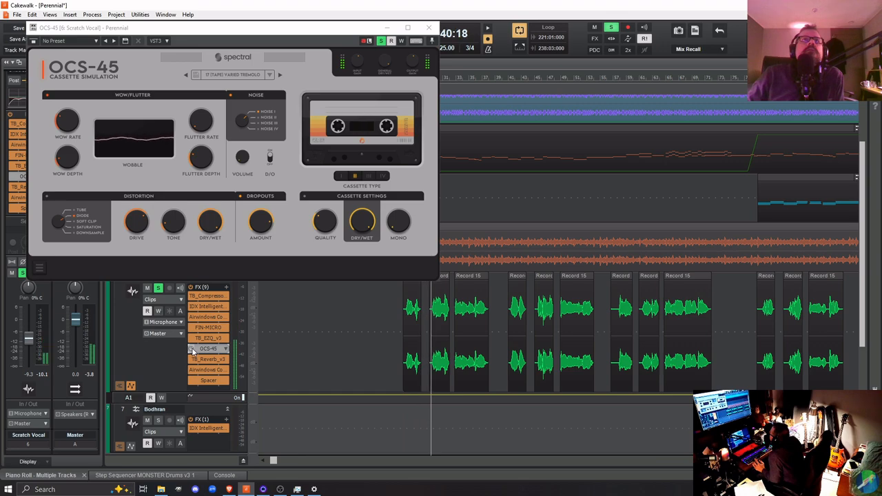
left_click(193, 349)
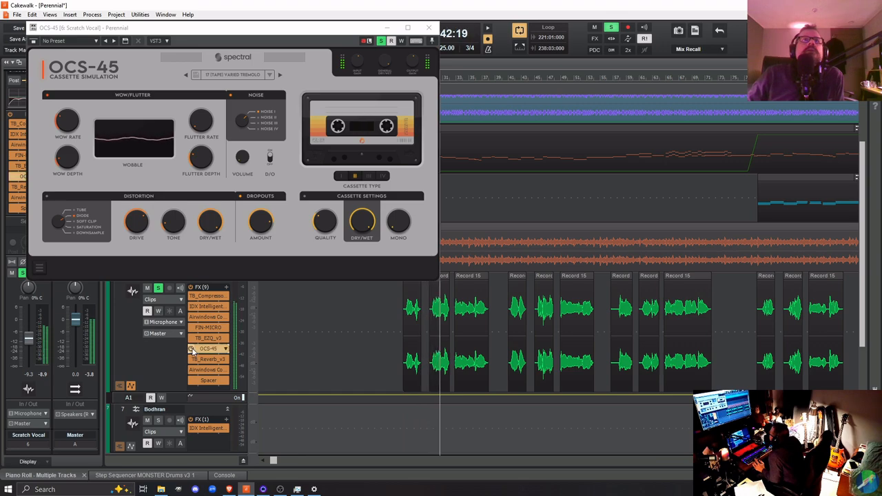
left_click(159, 288)
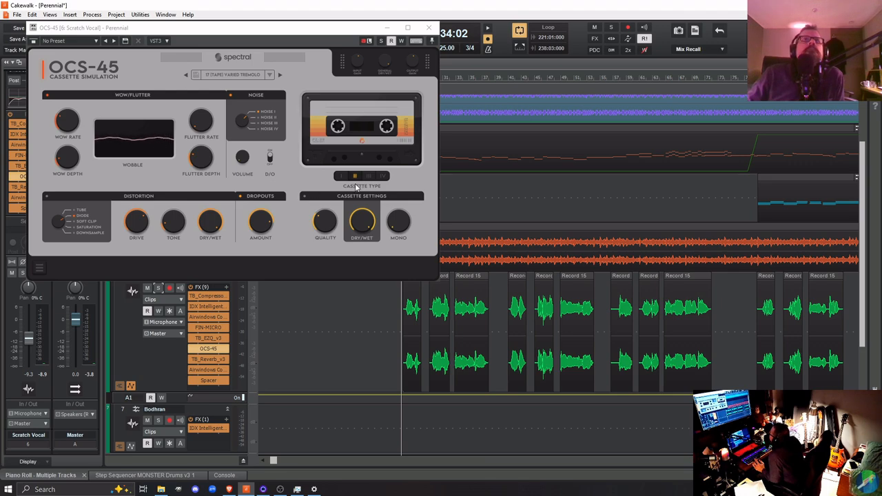
Load the factory preset 18 [Tape] Slight Interruption in OCS-45 and set its cassette type to II
left_click(242, 76)
mouse_move(229, 88)
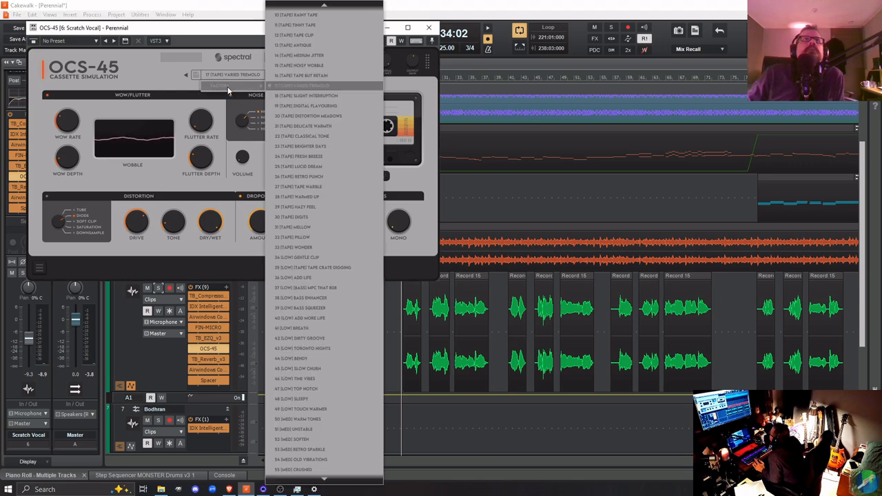
left_click(311, 96)
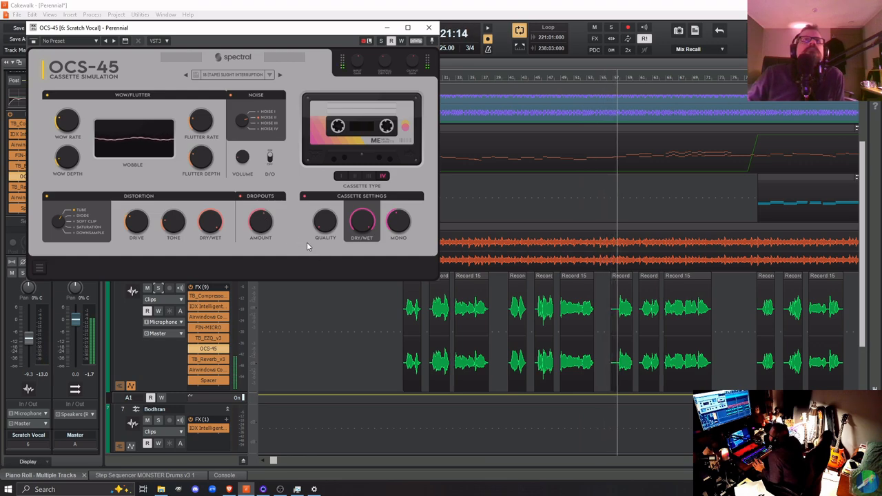
left_click(355, 177)
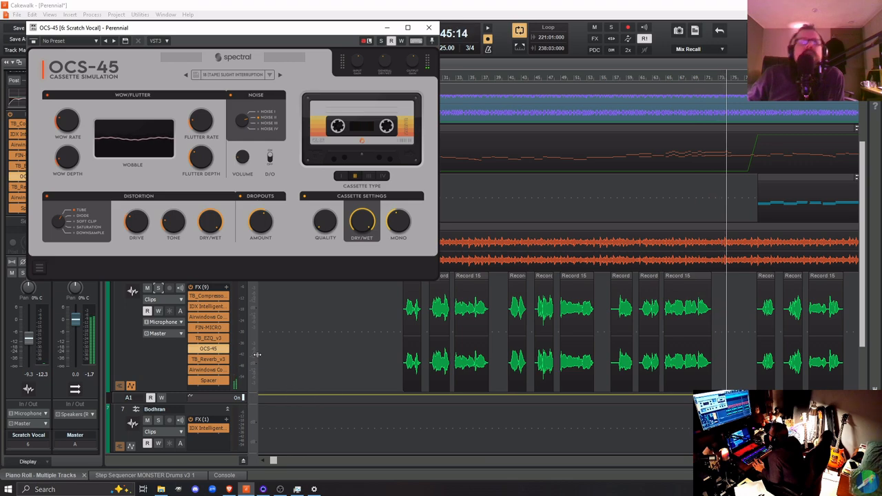
Check the DeEss settings in the Scratch Vocal effects chain, close the plugin and stop playback
double_click(205, 371)
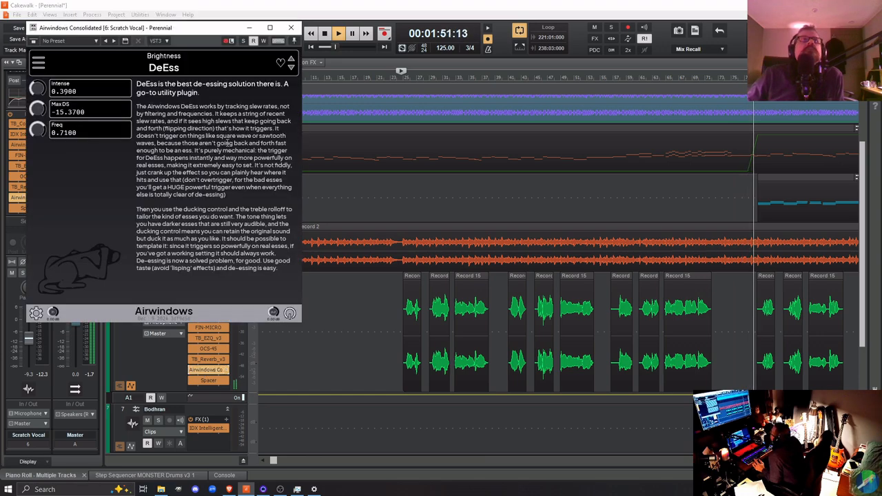
left_click(291, 27)
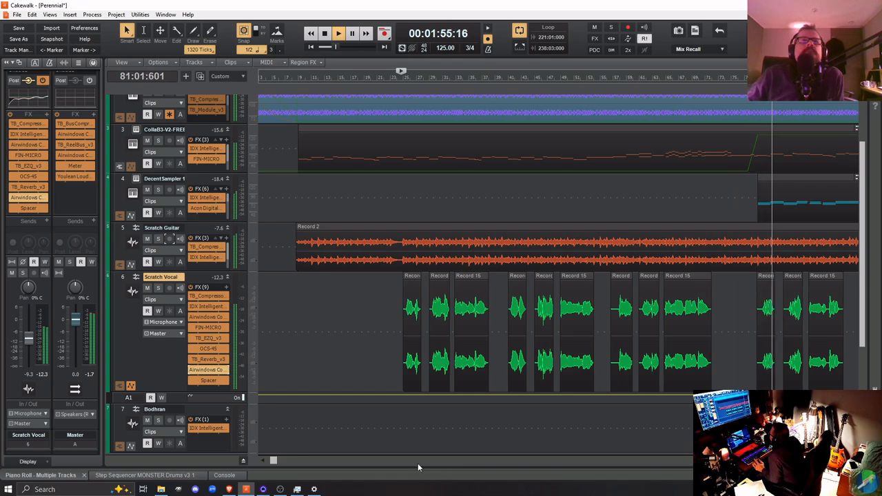
left_click_drag(273, 462, 375, 461)
key("space")
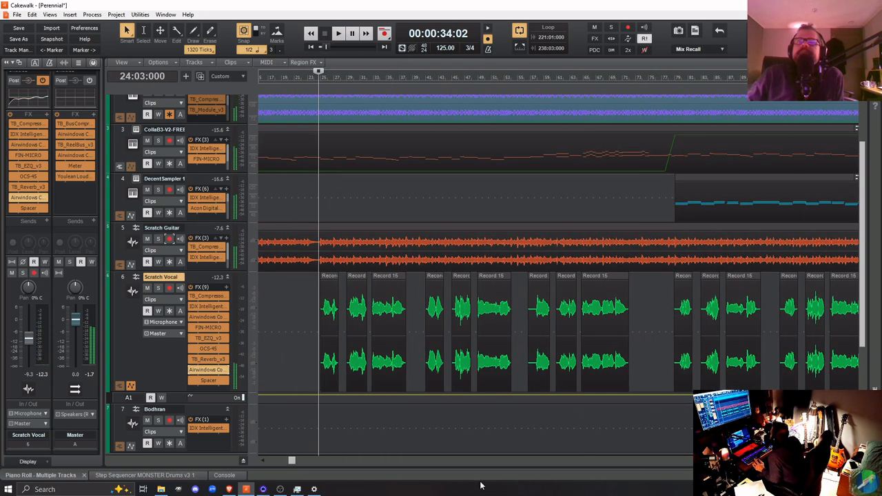
Play the mix from the gap just before the Record 6 vocal clip
left_click_drag(291, 461, 526, 494)
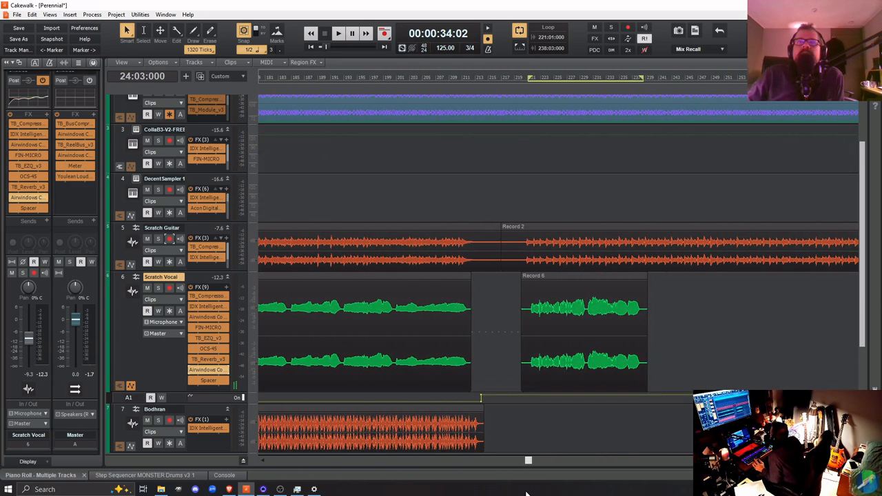
left_click(518, 423)
key("space")
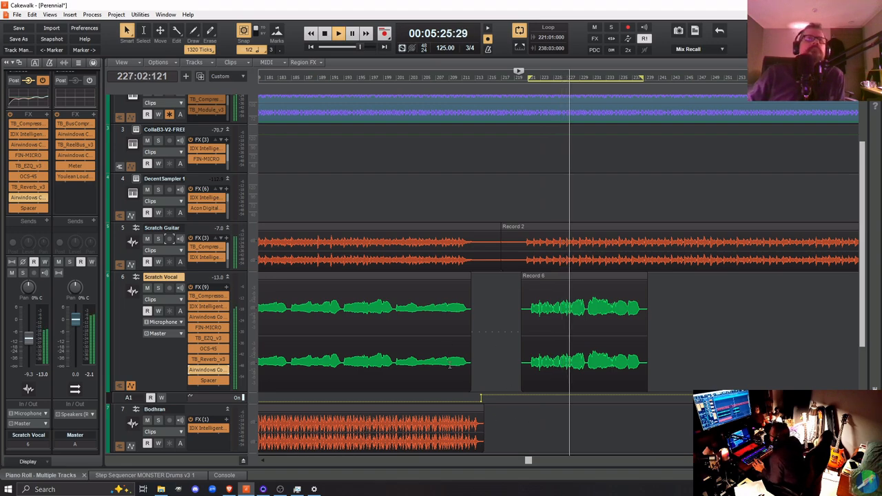
Set the distortion type to Diode in the Scratch Vocal's OCS-45 and audition it from within the long vocal clip before Record 6
double_click(208, 350)
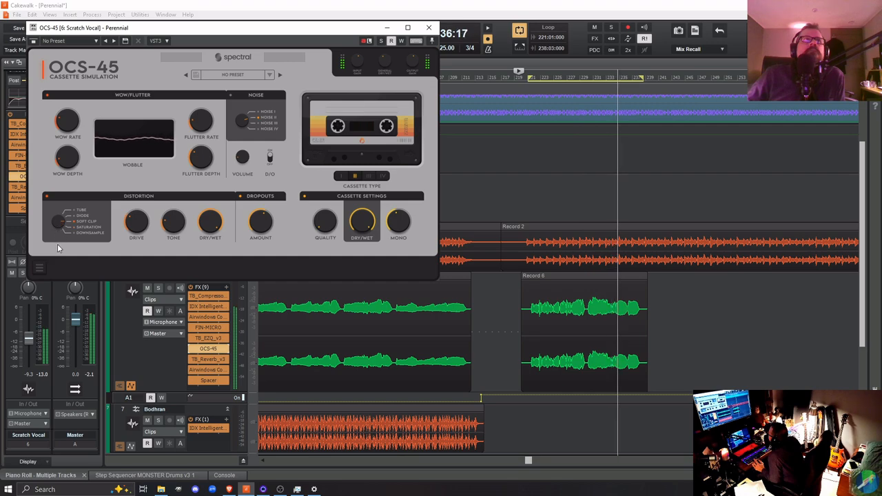
left_click(57, 224)
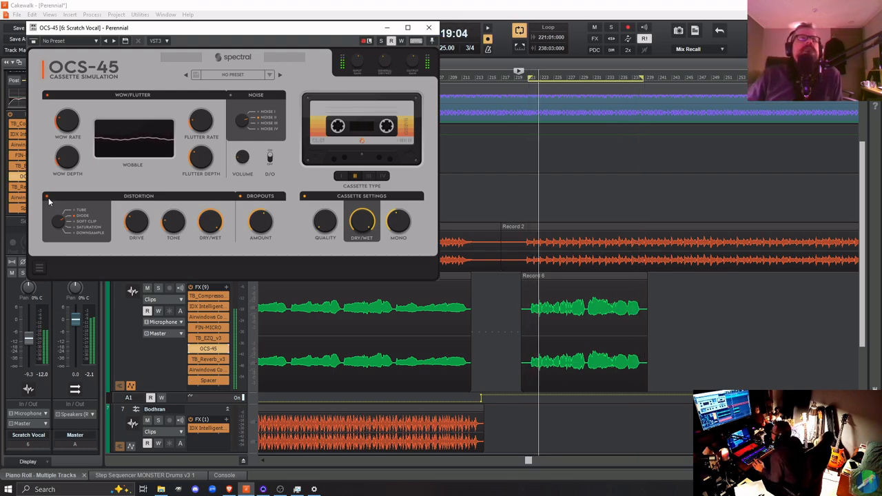
left_click(352, 351)
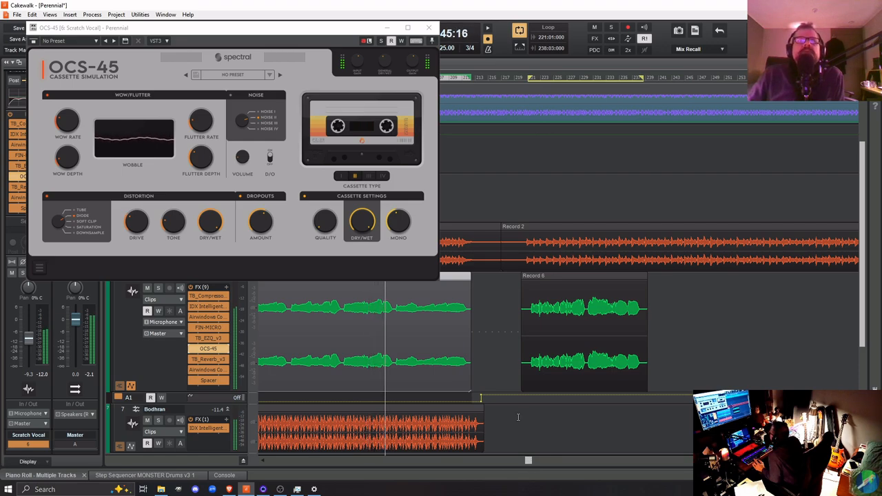
left_click(429, 27)
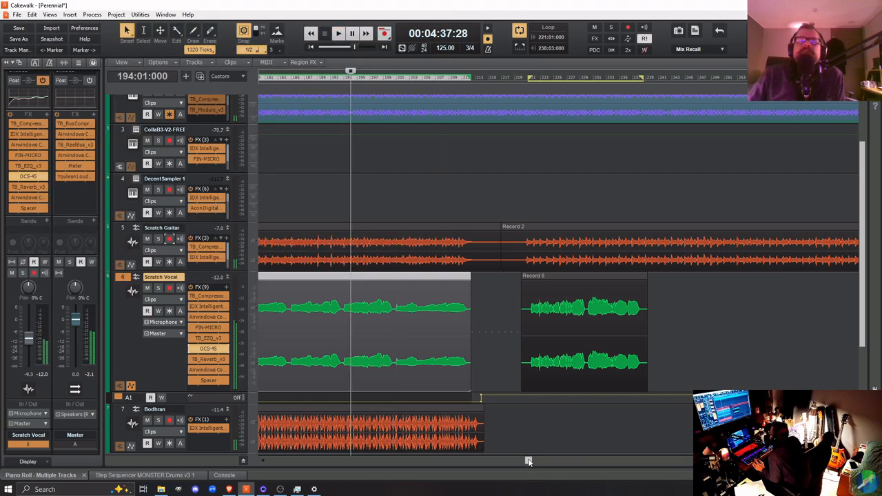
Play the mix from 131:03:000, set the distortion type to Soft Clip in the Scratch Vocal's OCS-45, and close the plugin
left_click_drag(529, 462, 424, 468)
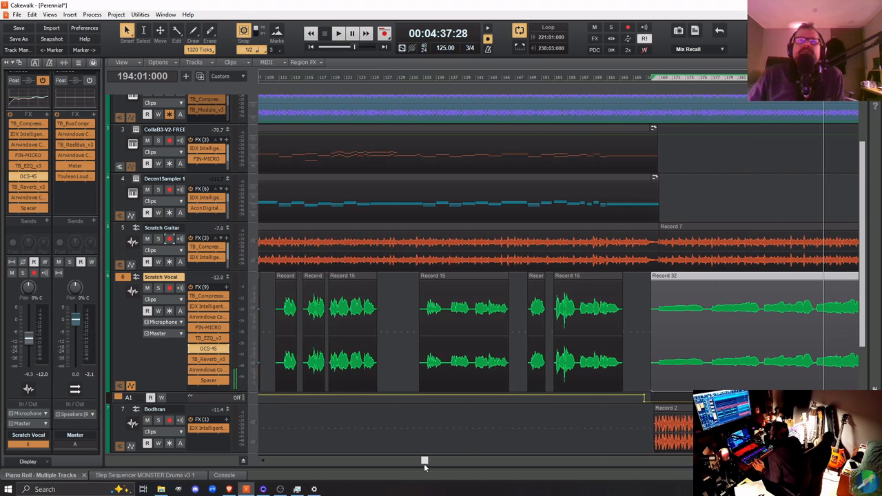
left_click(415, 423)
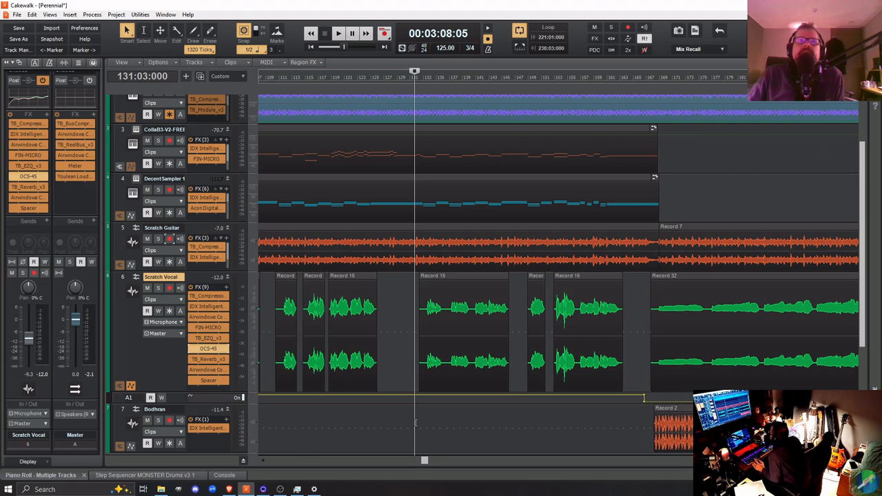
key("space")
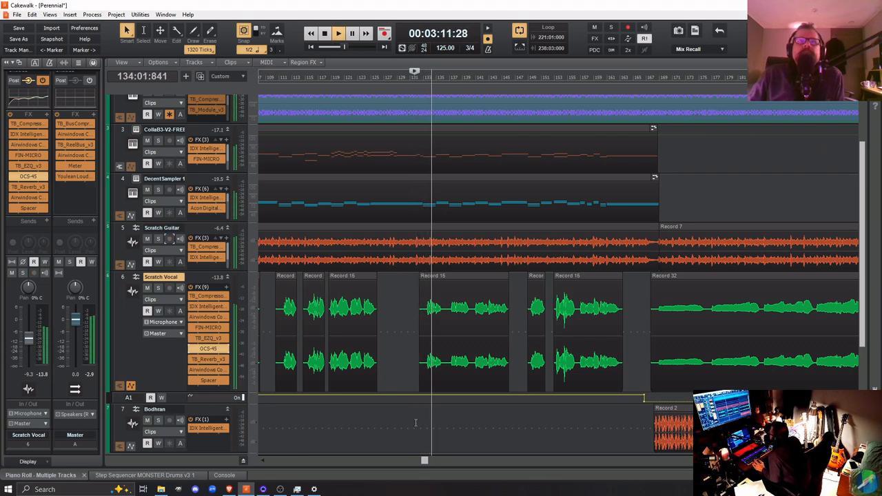
double_click(209, 349)
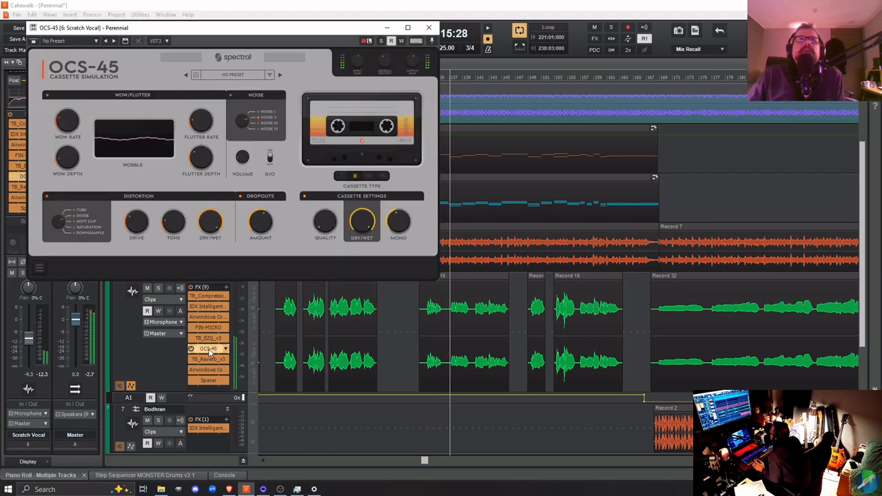
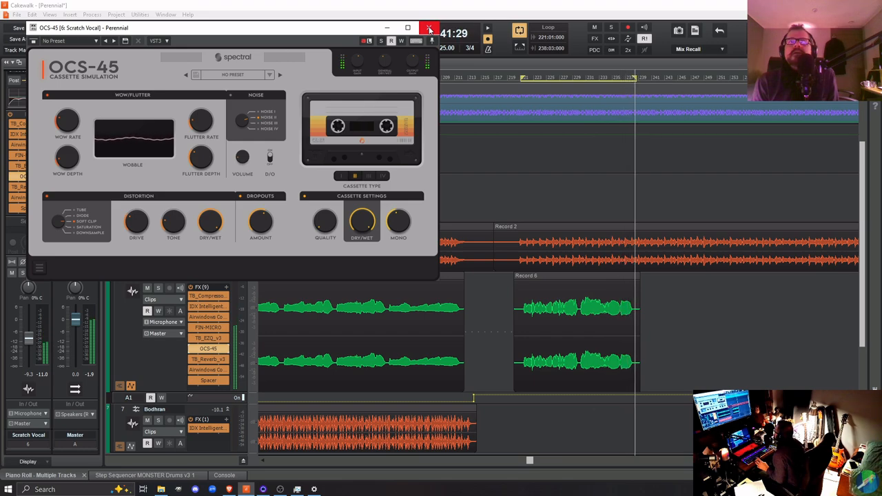
key("space")
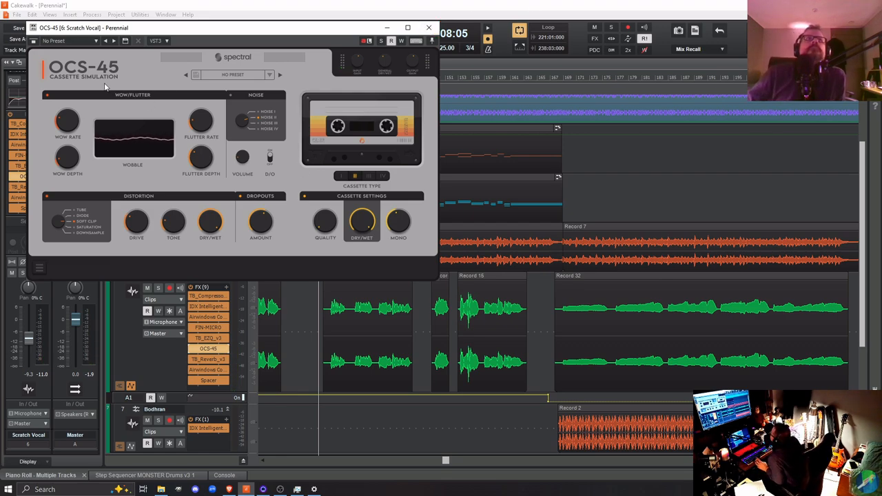
left_click(430, 29)
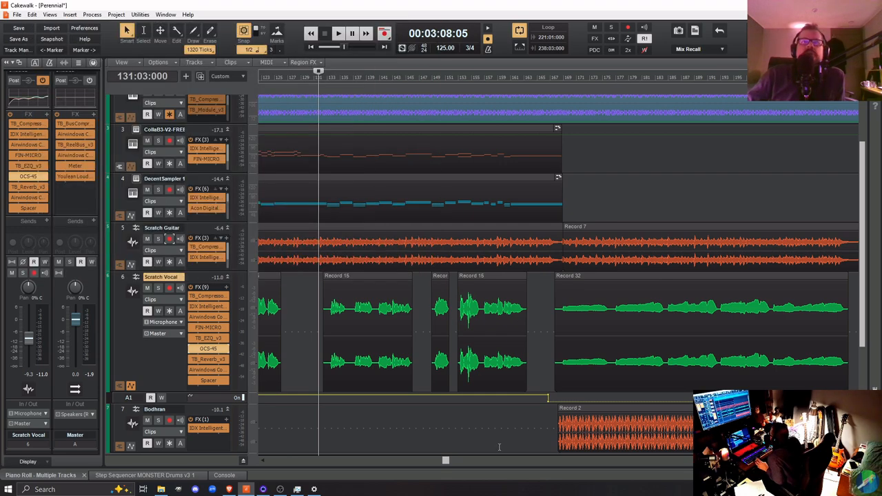
Place the playhead at 217:03:000, before the Record 6 vocal clip, and select the CollaB3-V2 track
left_click_drag(445, 461, 565, 463)
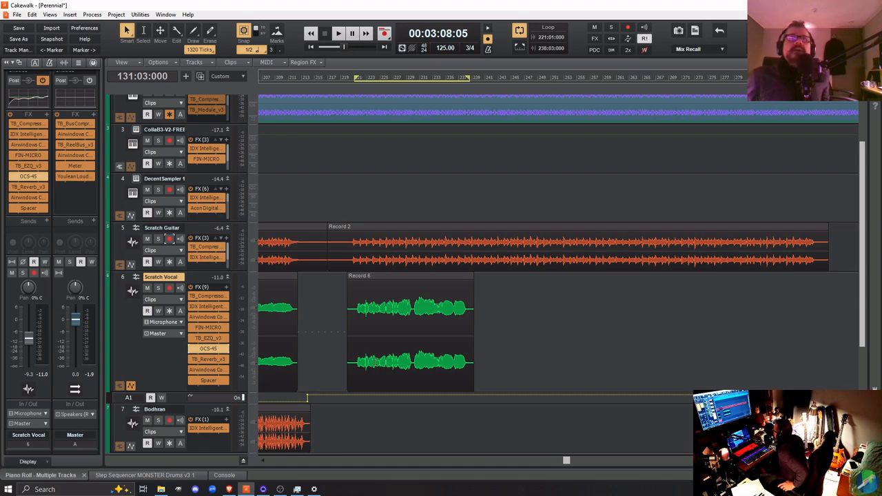
scroll(341, 346, "up", 1)
scroll(341, 345, "up", 1)
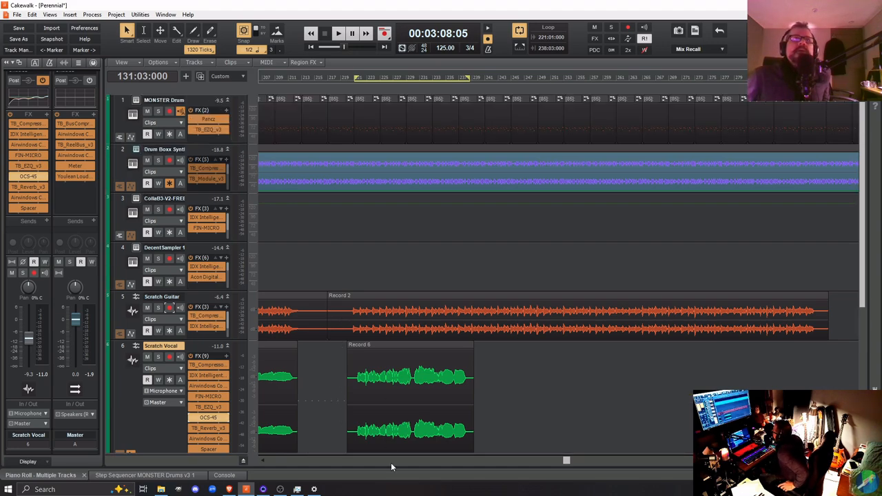
left_click_drag(565, 460, 520, 479)
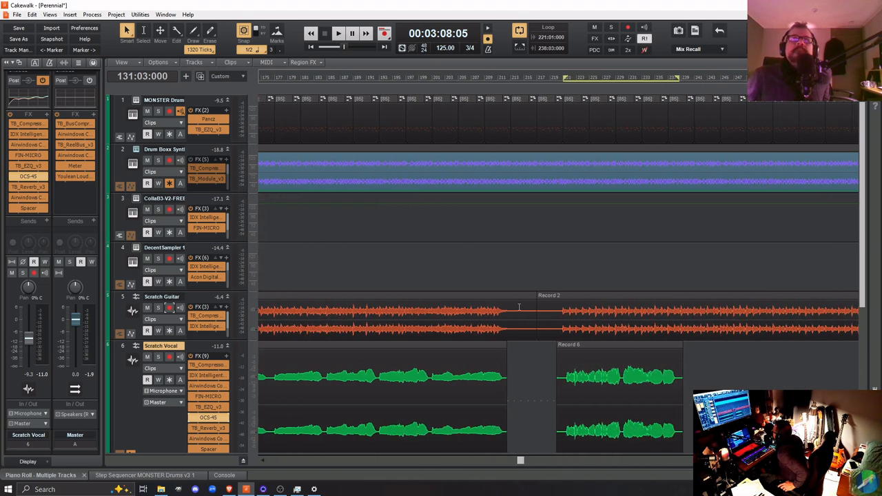
left_click(544, 222)
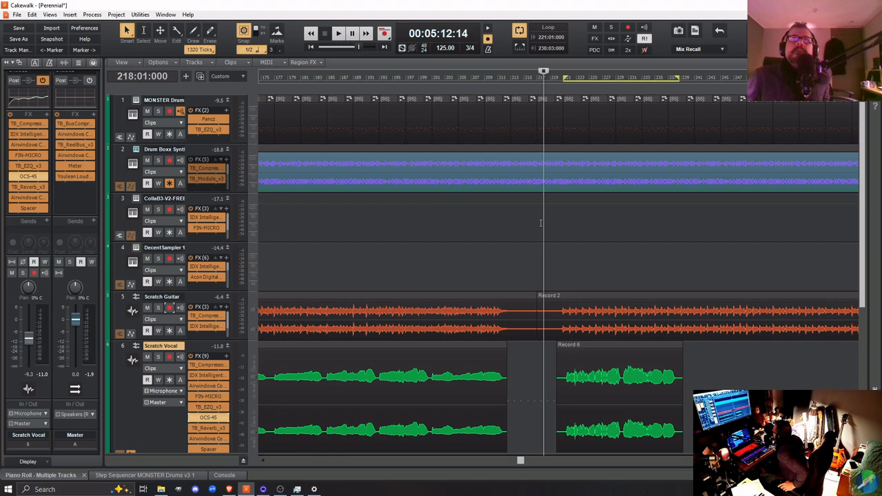
left_click(540, 219)
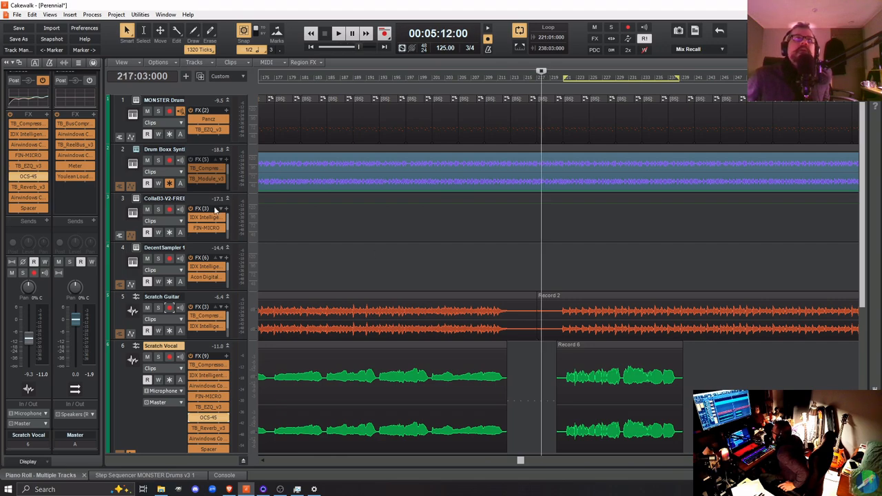
left_click(193, 199)
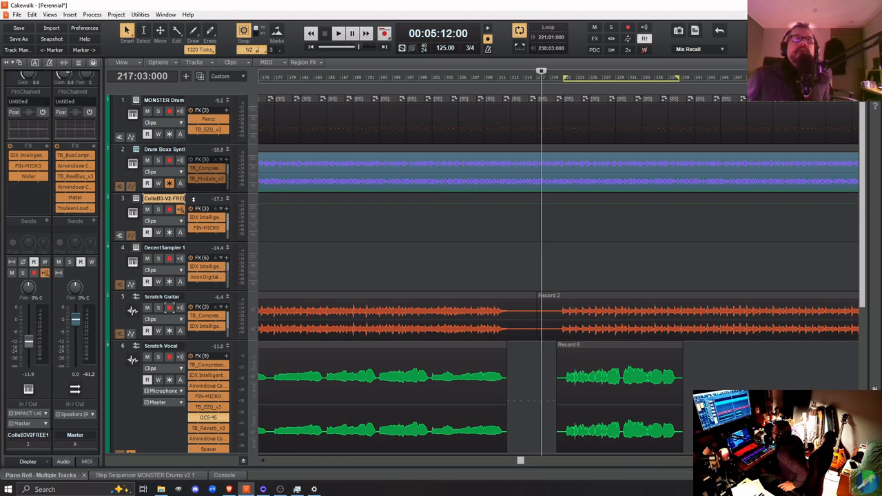
Arm the CollaB3-V2 track and record a chord part from 217:03:000 over the looped section at measures 221 to 238
left_click(159, 210)
left_click(159, 211)
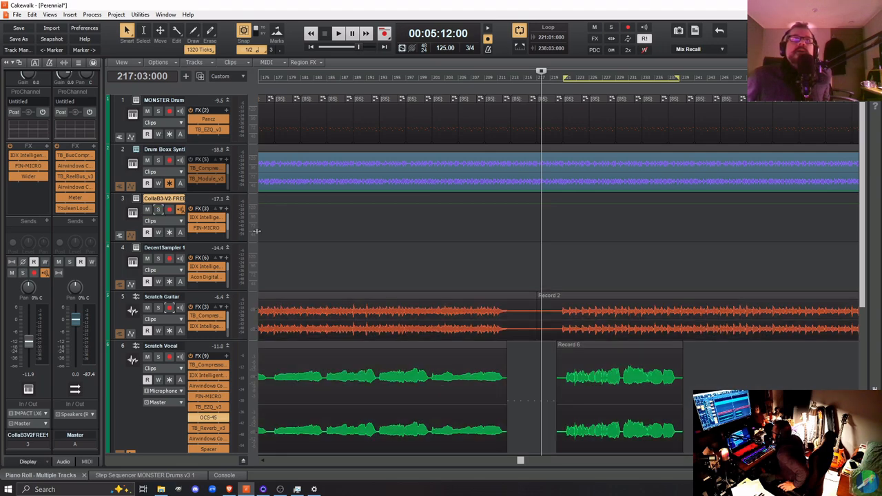
left_click(169, 208)
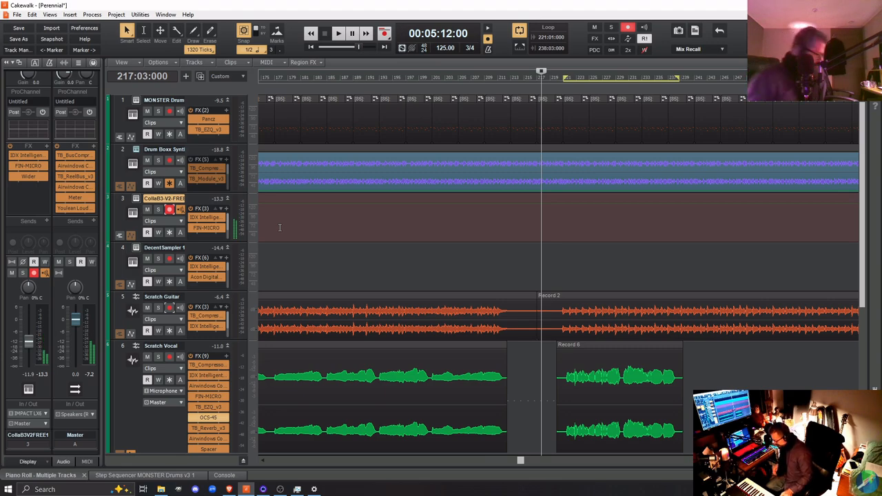
key("space")
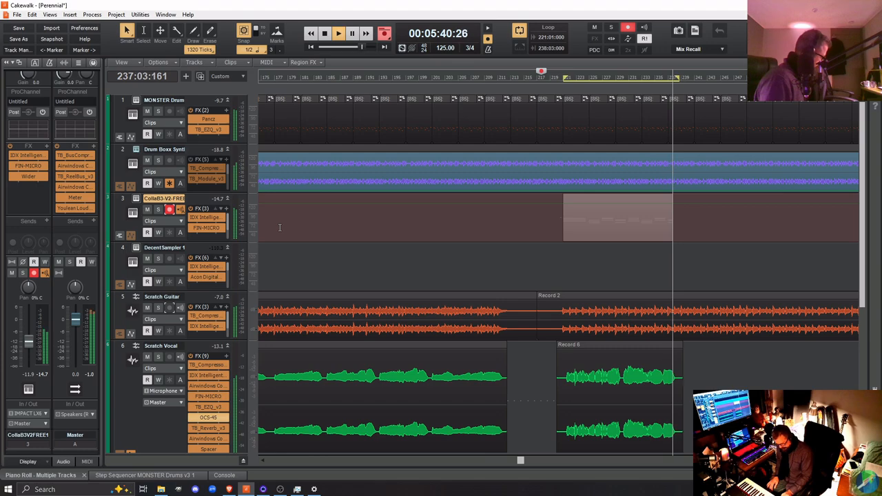
key("space")
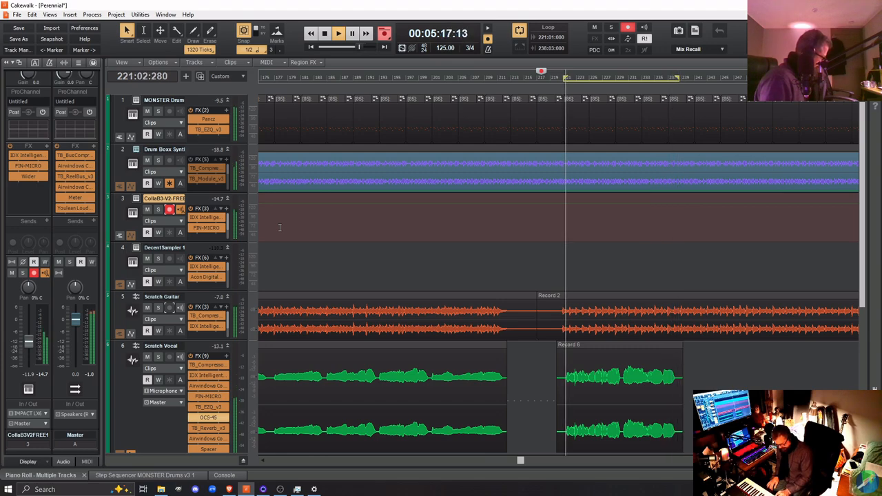
key("space")
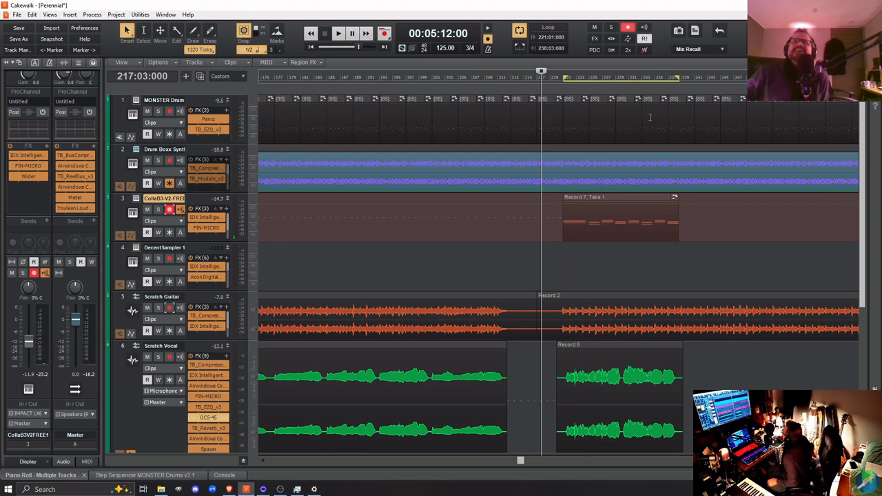
Turn off looping and play back the recorded CollaB3-V2 take in the mix from 217:03:000
left_click(521, 32)
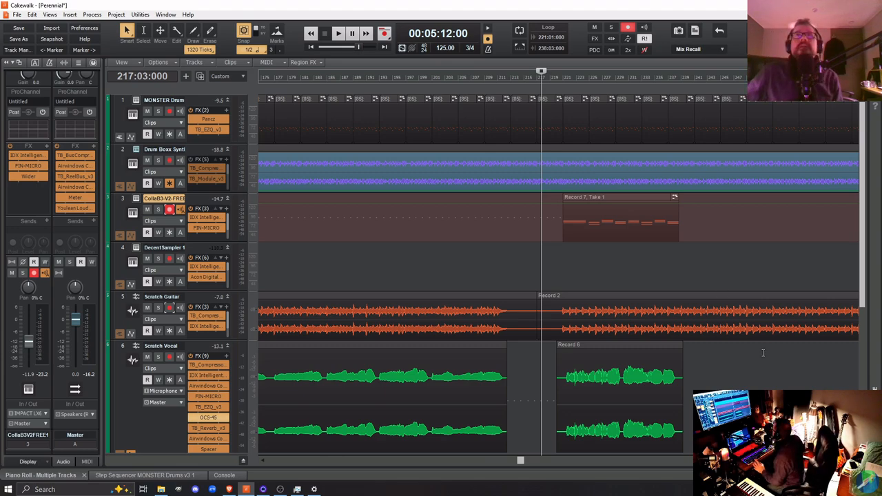
key("space")
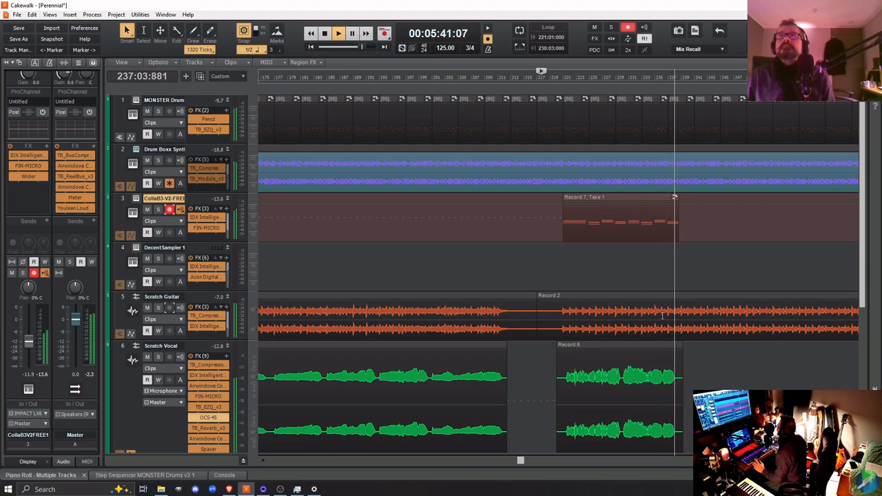
key("space")
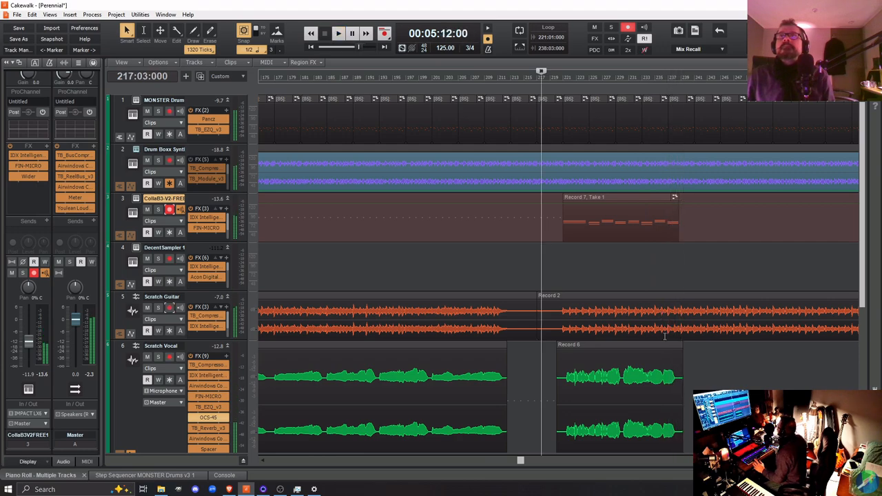
Audition the end of the Record 7 clip from 236:03:000 and duplicate the clip directly after itself
left_click(666, 228)
key("space")
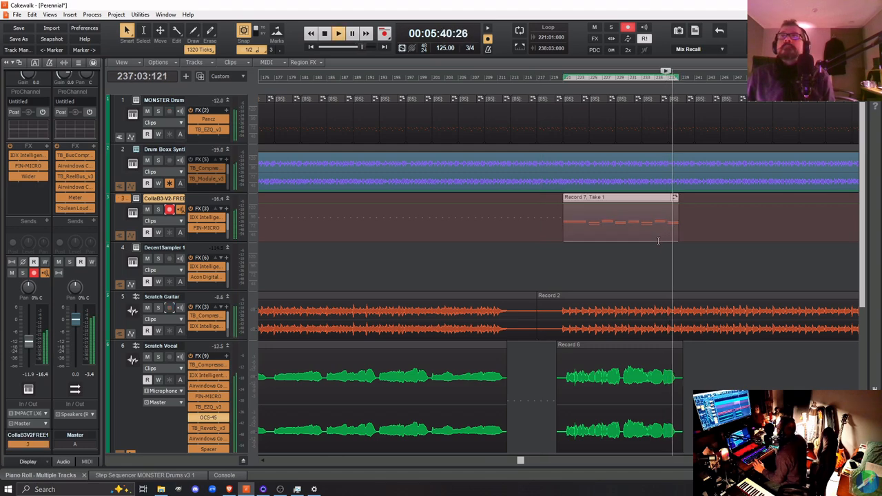
key("space")
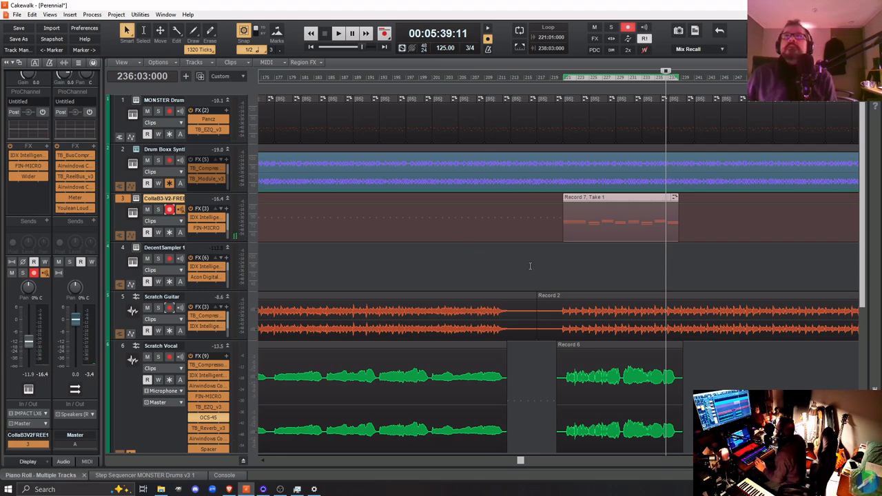
key("space")
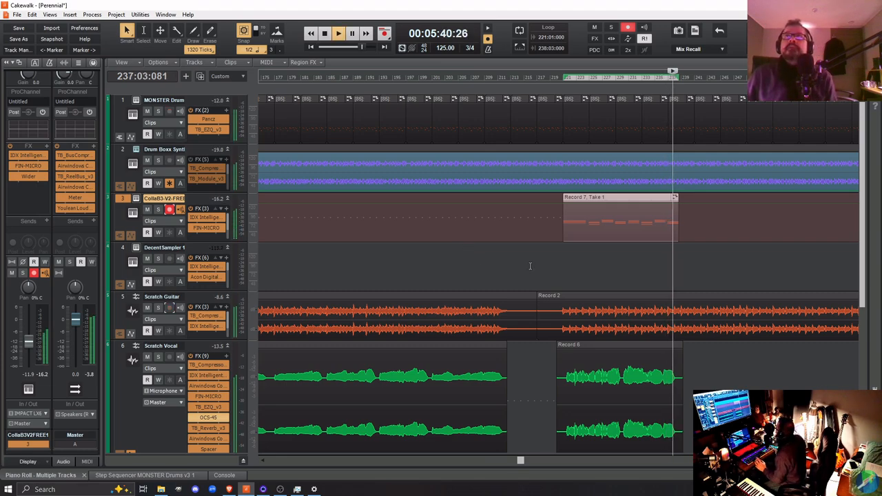
key("space")
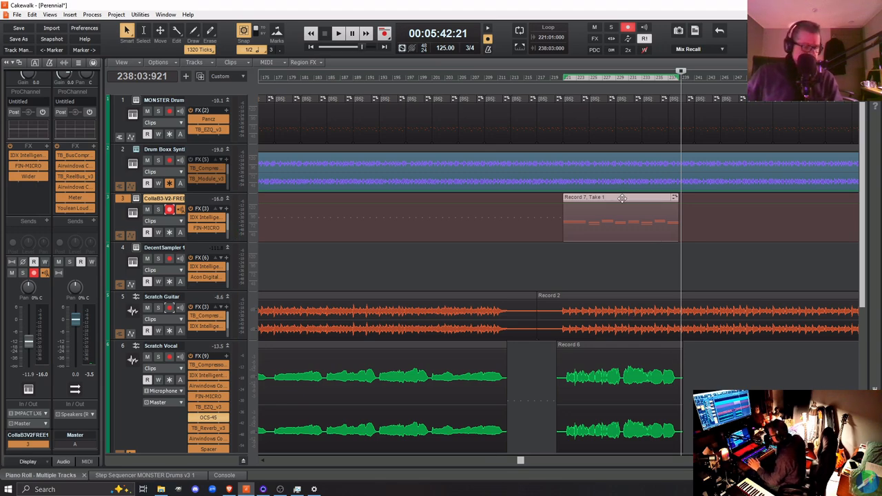
key("ctrl+d")
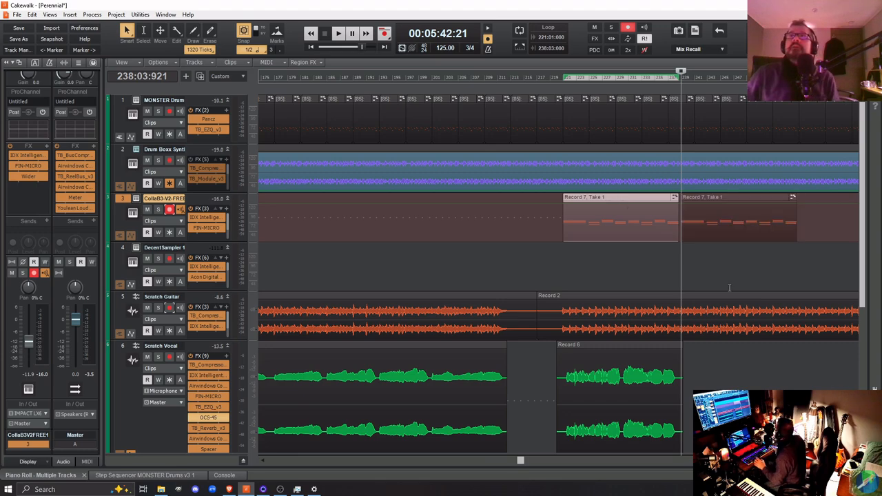
Play the mix from 236:01:000 to check the transition into the duplicated Record 7 clip
left_click(663, 273)
key("space")
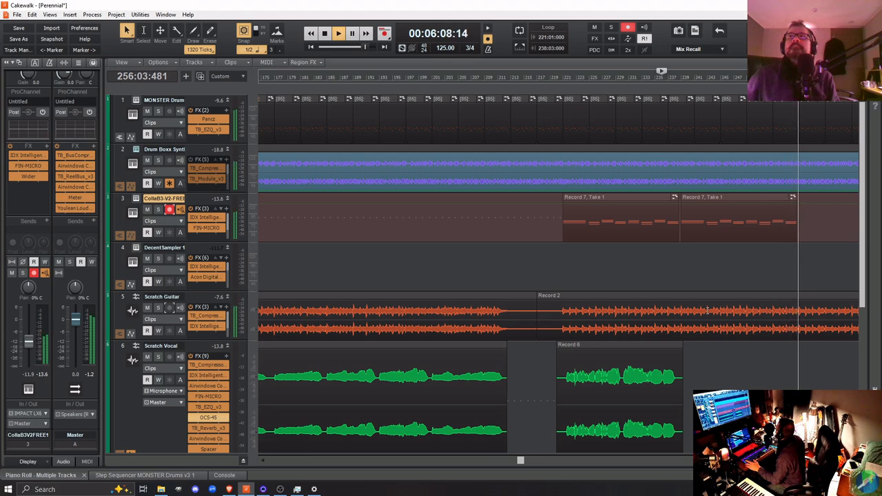
key("space")
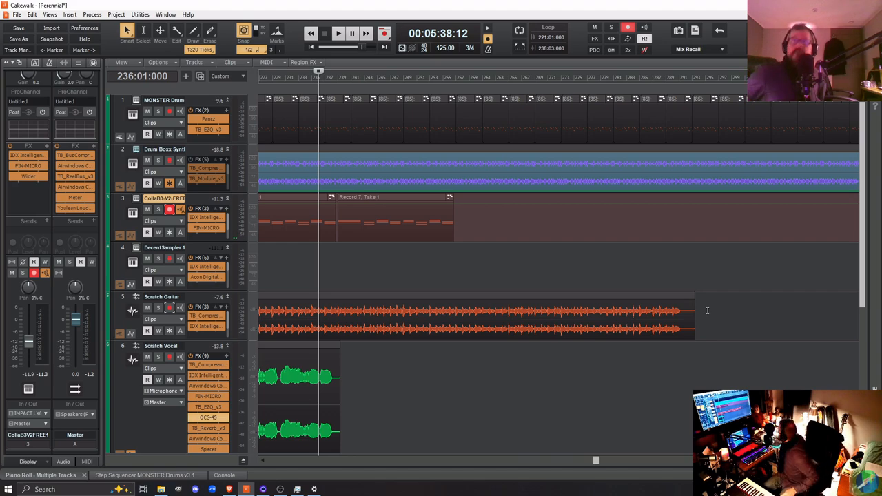
Record the closing part on the CollaB3-V2 track after the duplicated clip, starting from 252:03:000 and continuing to about measure 291
left_click(427, 270)
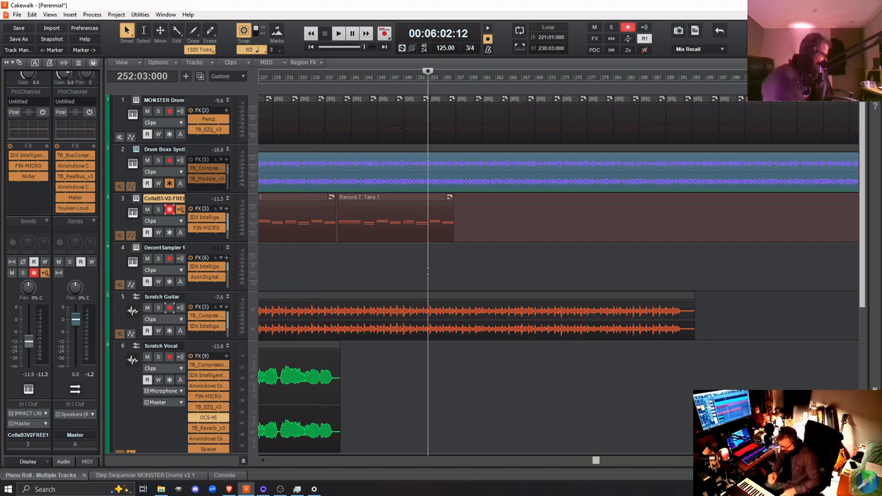
key("space")
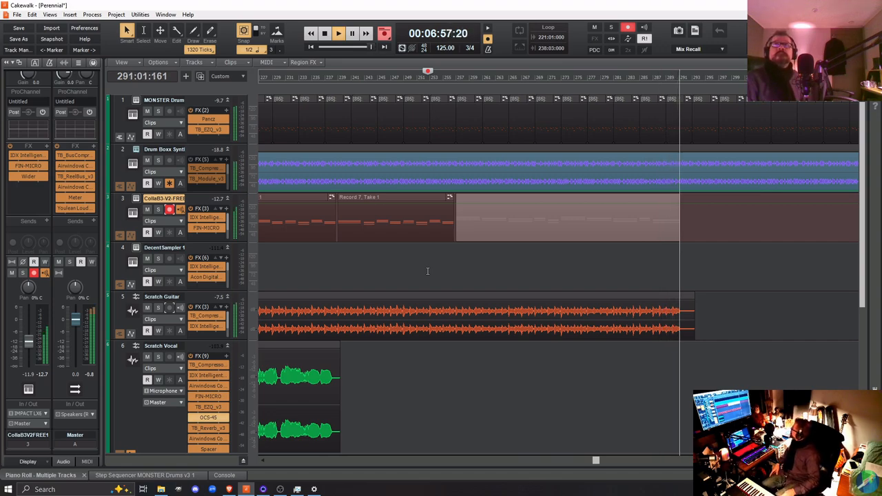
key("space")
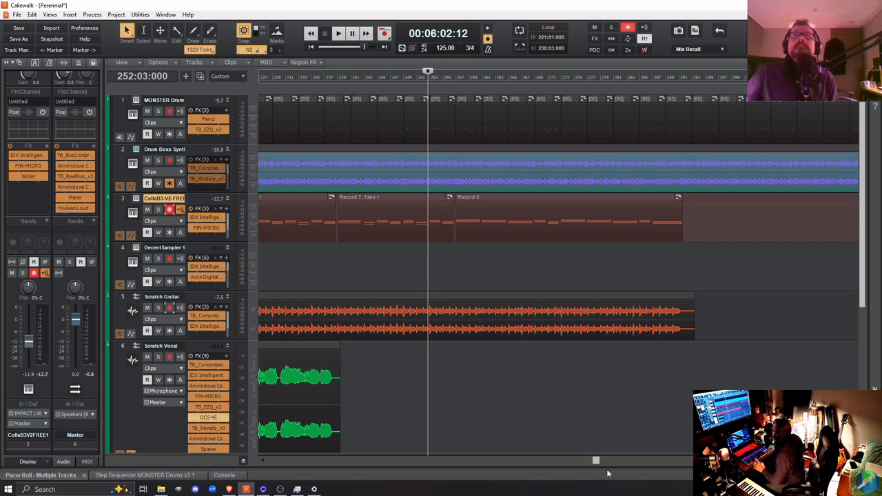
Select all three recorded clips on the CollaB3-V2 track and bounce them into a single clip
left_click_drag(594, 465, 562, 467)
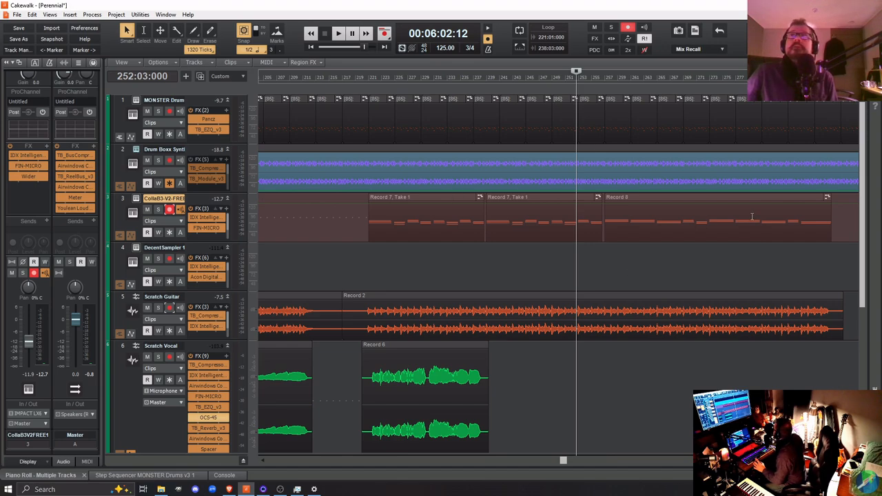
left_click_drag(834, 223, 347, 241)
right_click(625, 212)
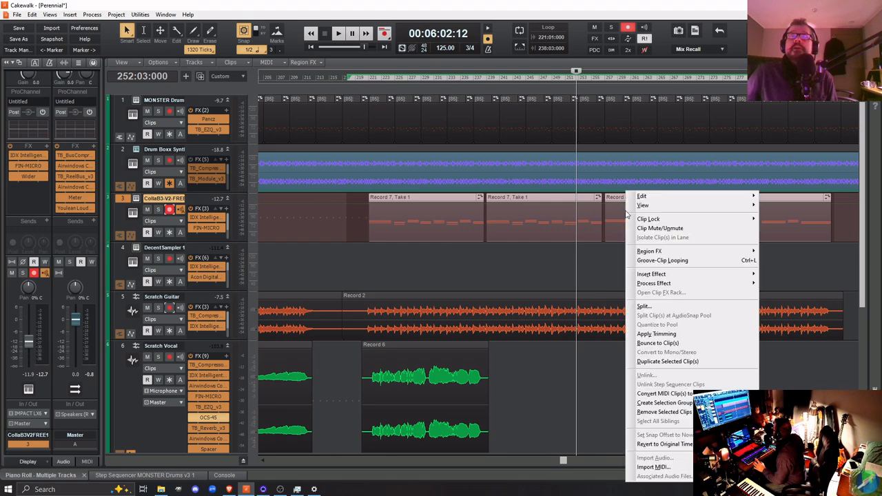
left_click(655, 343)
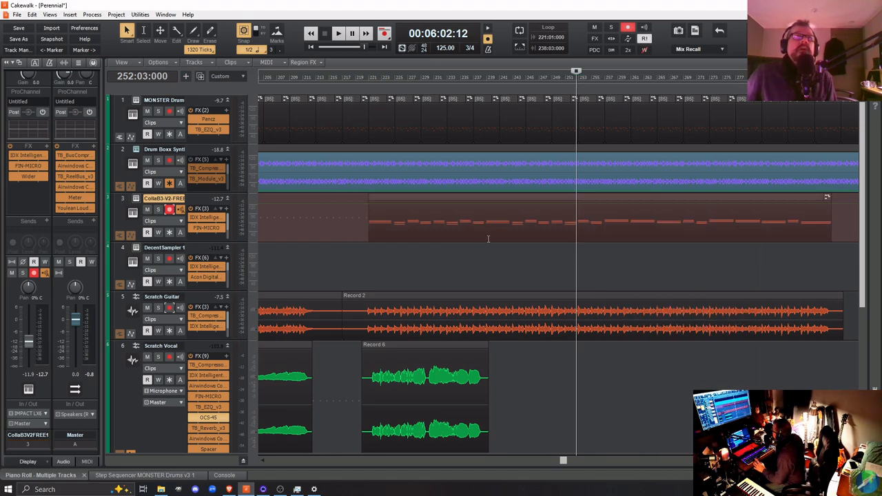
Copy the bounced CollaB3-V2 clip to the DecentSampler 1 track at 221:01:000
left_click(441, 197)
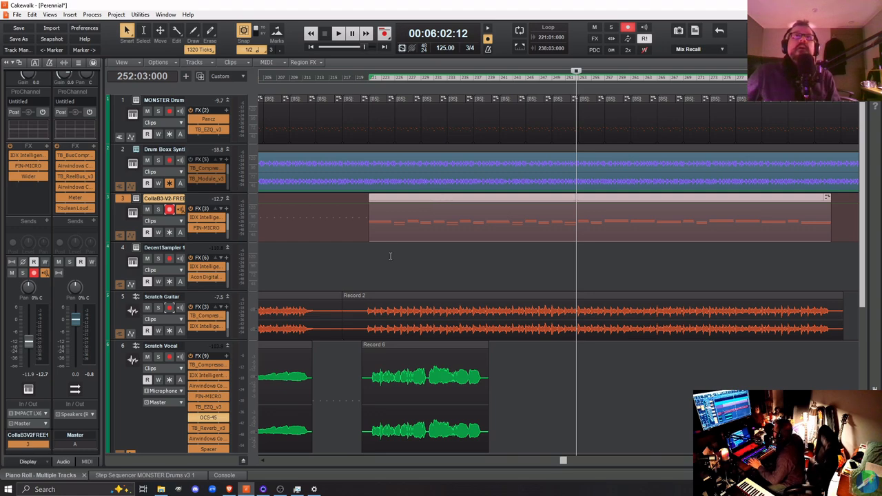
left_click(368, 269)
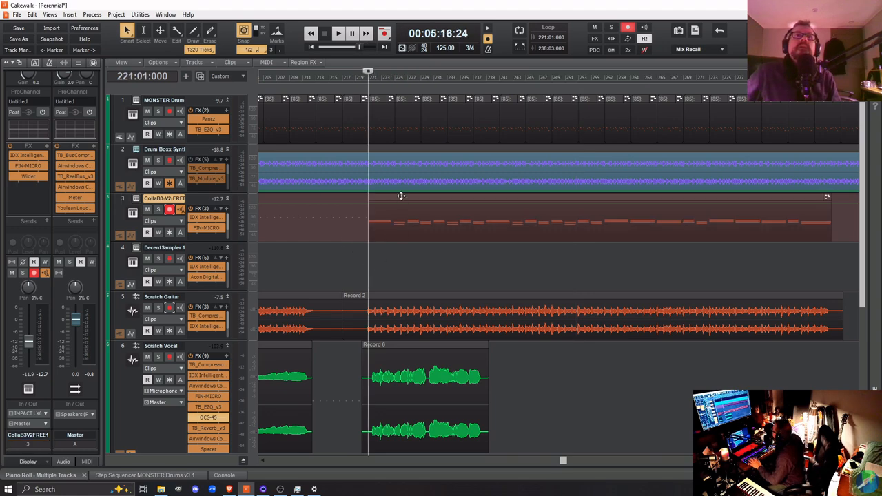
left_click(400, 197)
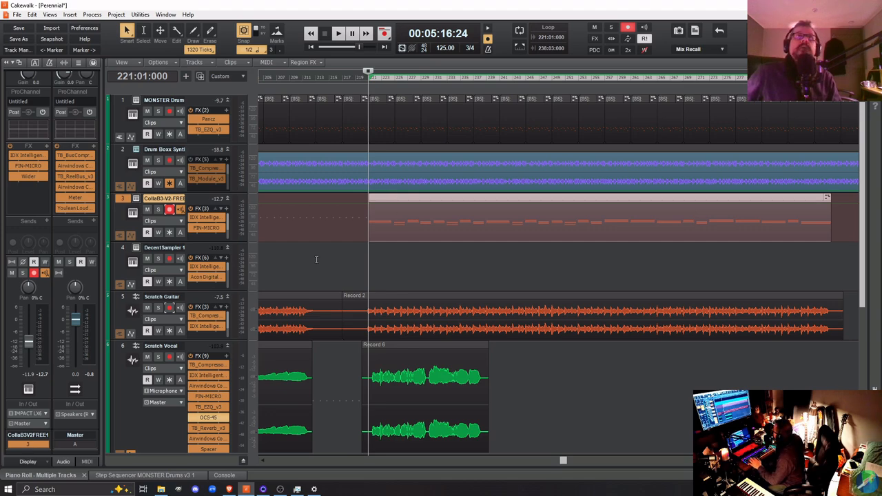
left_click(195, 249)
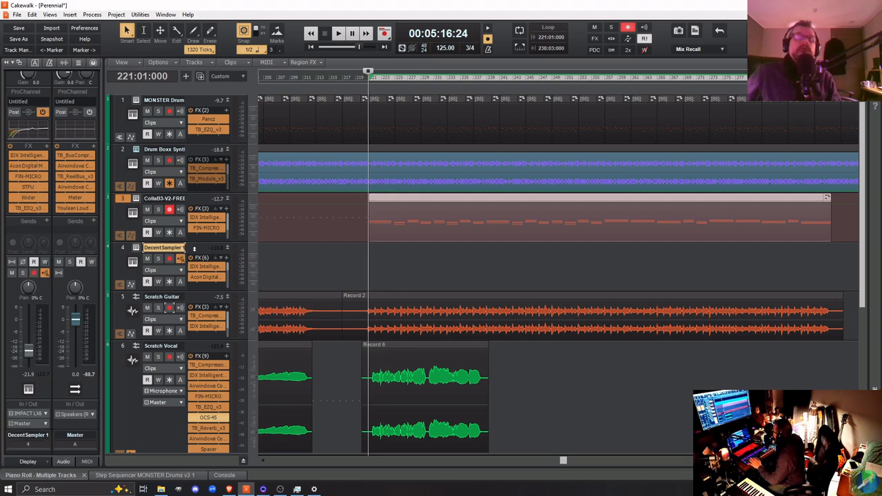
key("ctrl+v")
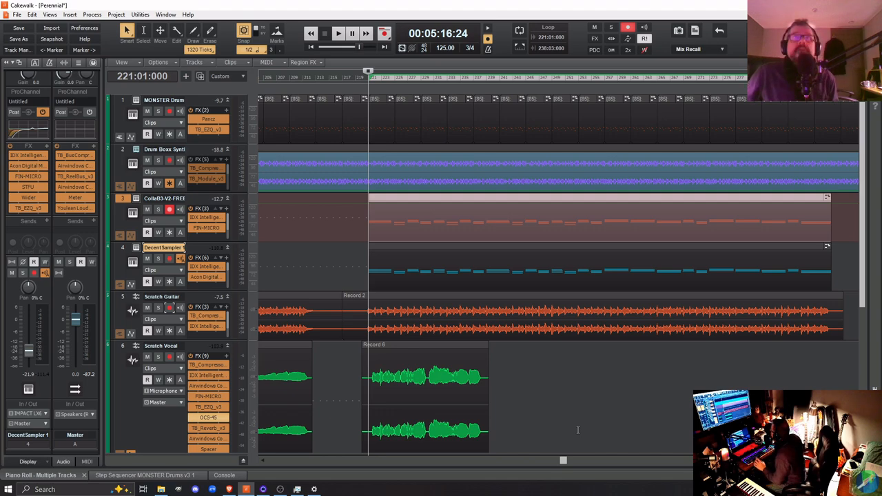
Play the mix from 218:03:000 to hear the copied DecentSampler 1 part together with the CollaB3-V2
left_click(353, 259)
key("space")
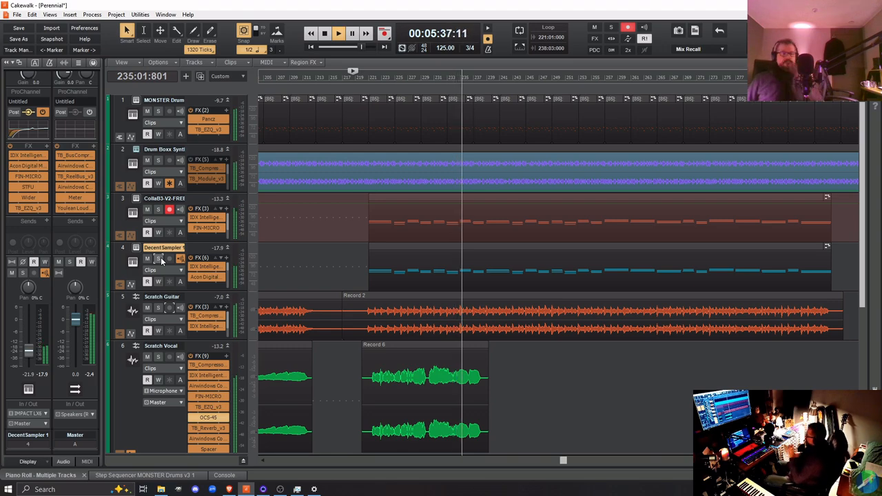
key("space")
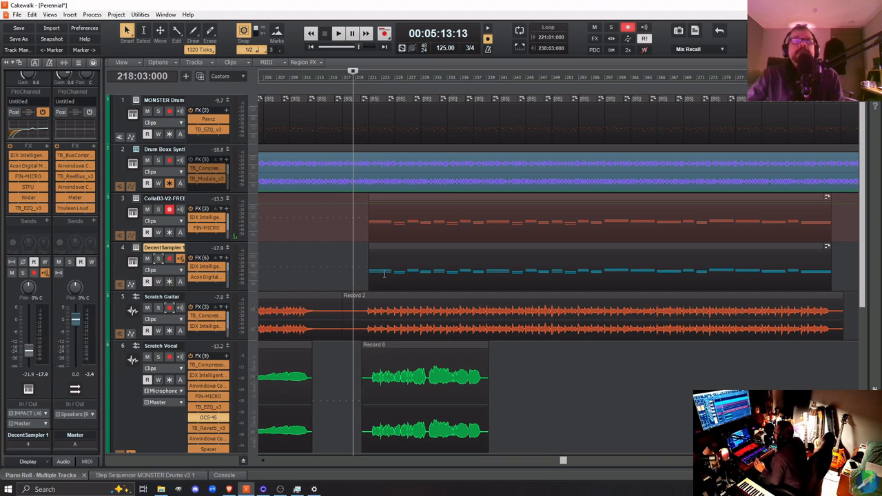
Open the DecentSampler 1 clip in the Piano Roll and bring all of its notes from measure 221 onward into view
double_click(418, 246)
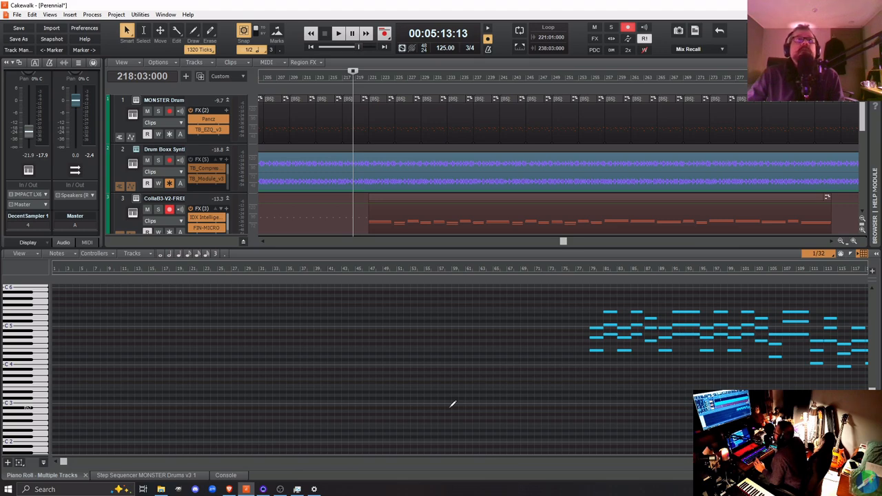
key("d")
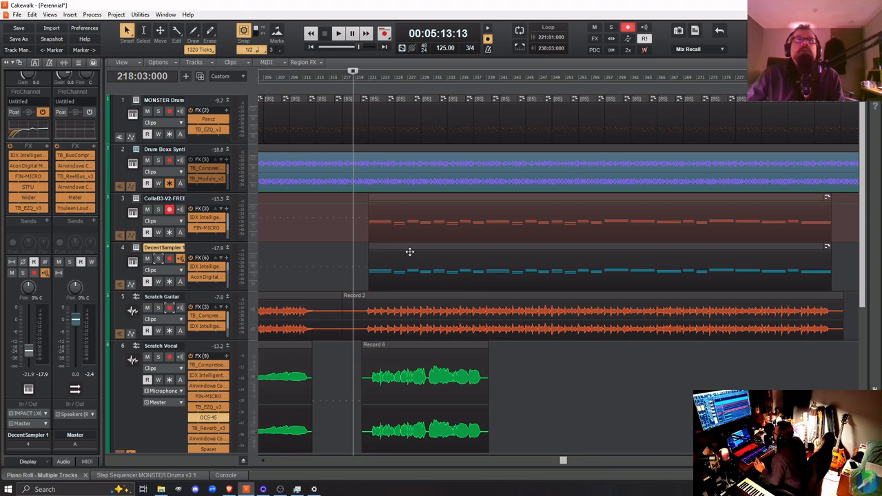
left_click(414, 247)
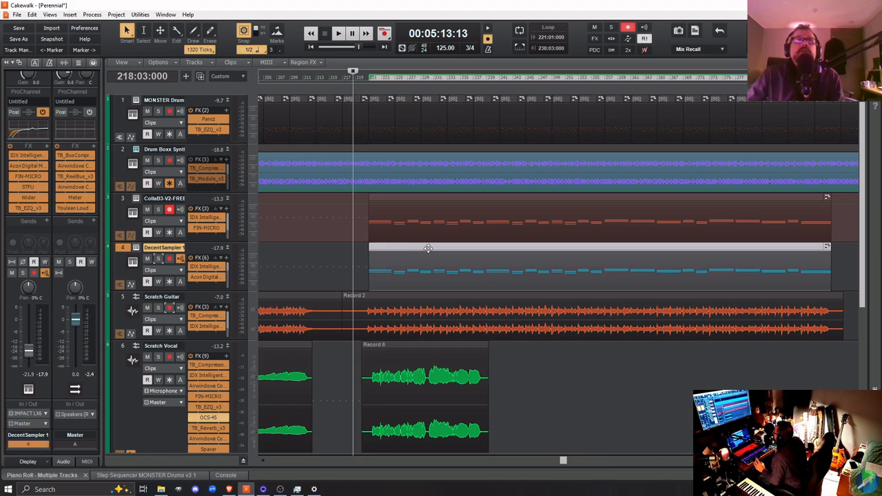
key("d")
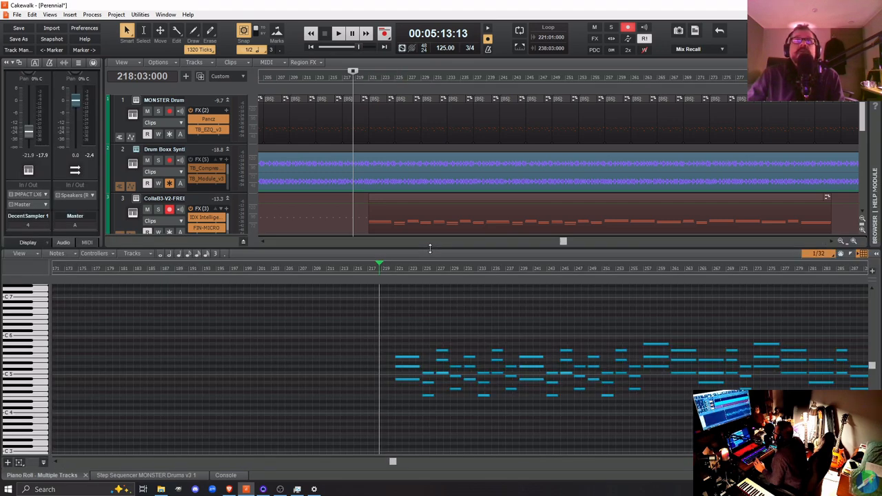
left_click_drag(391, 462, 443, 467)
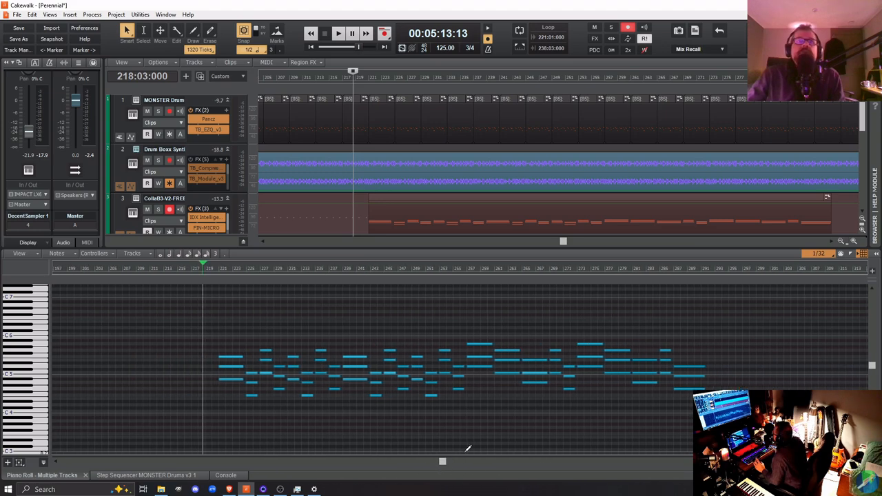
scroll(305, 199, "down", 6)
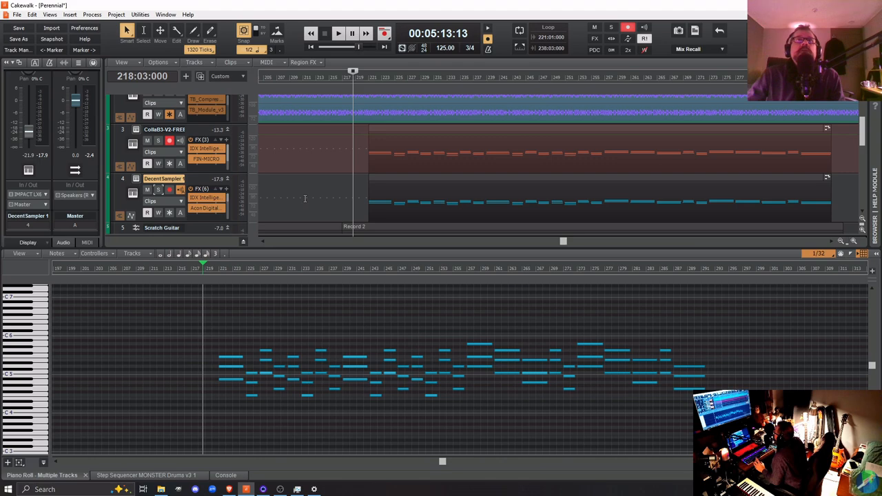
scroll(381, 197, "up", 2)
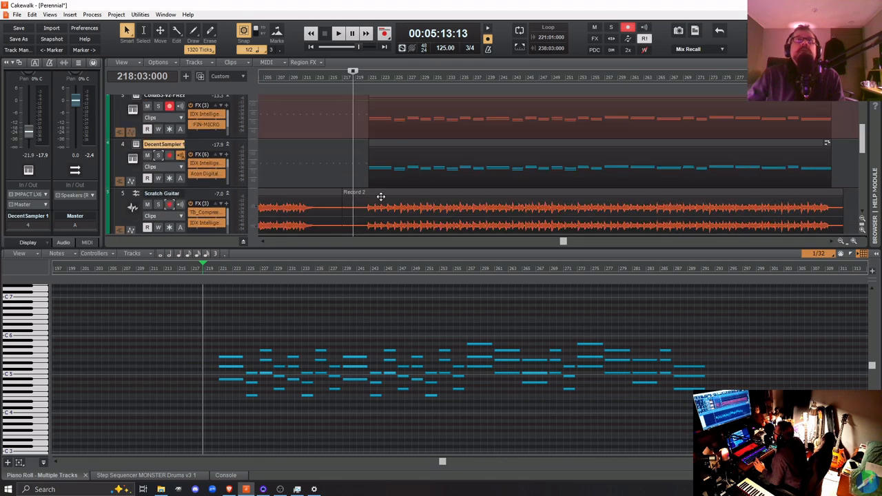
Transpose all notes of the DecentSampler 1 clip down one octave and play the mix from 218:03:000 to check them
left_click(414, 146)
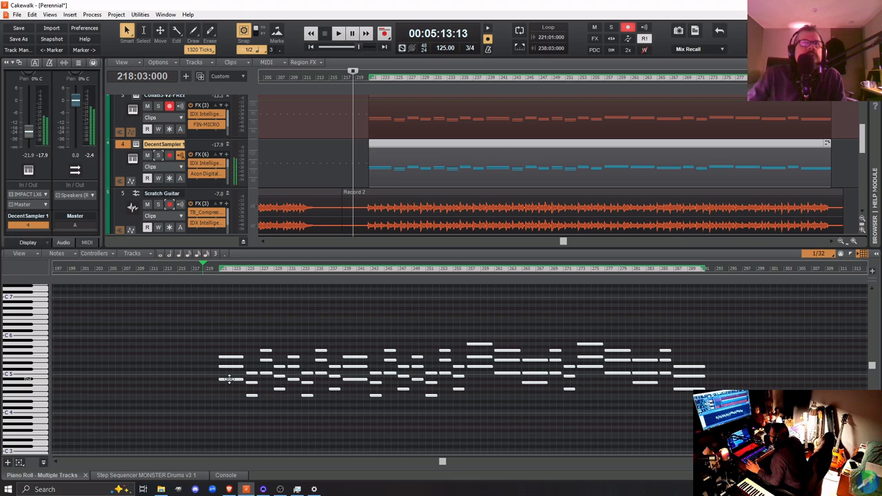
left_click_drag(230, 378, 228, 417)
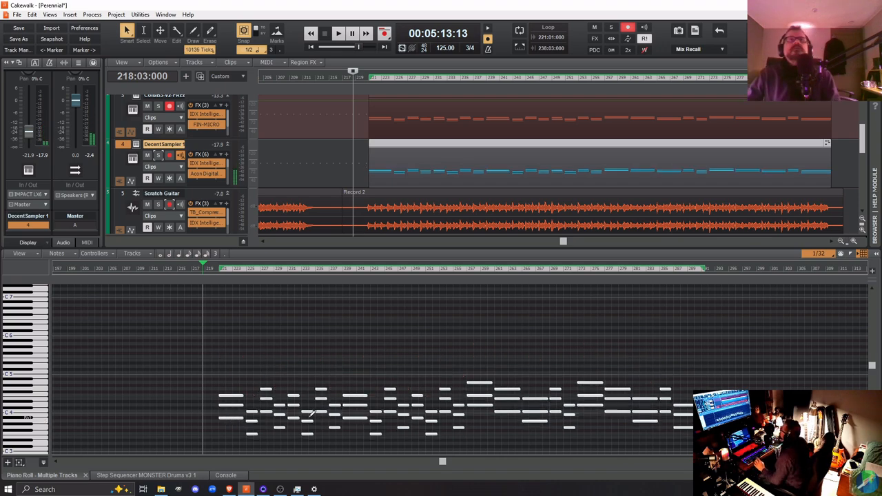
key("space")
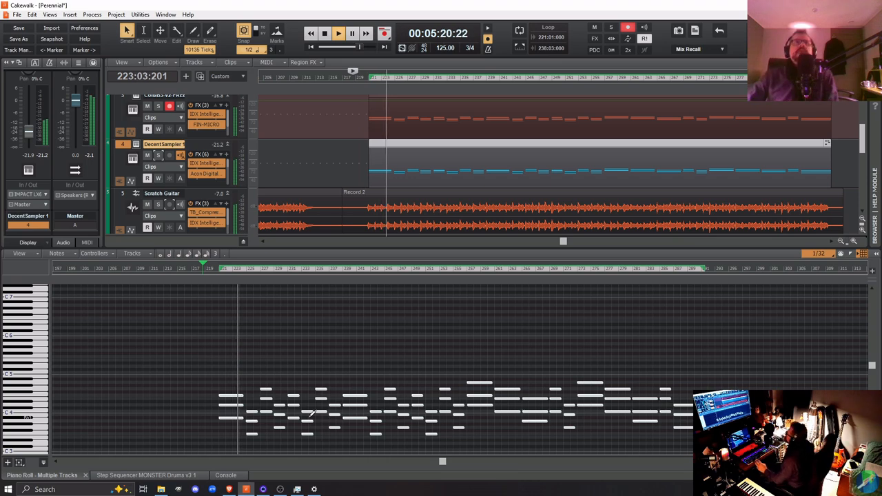
scroll(348, 406, "down", 5)
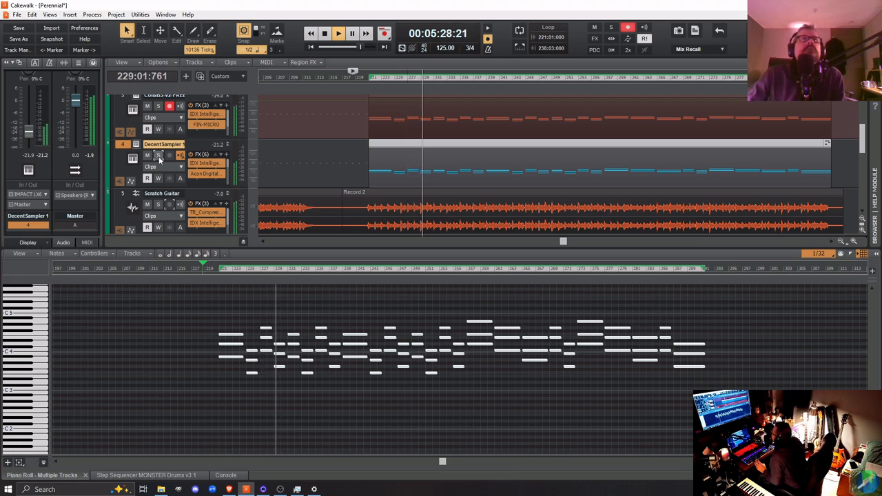
key("space")
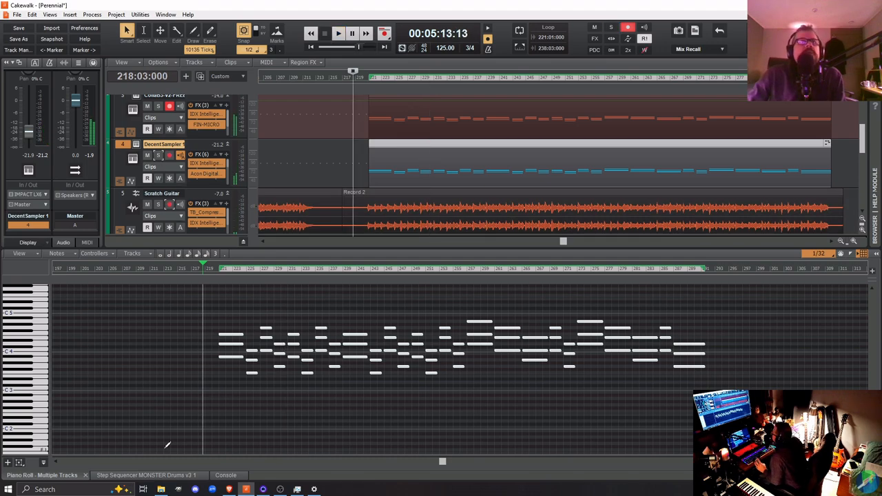
scroll(174, 421, "up", 2)
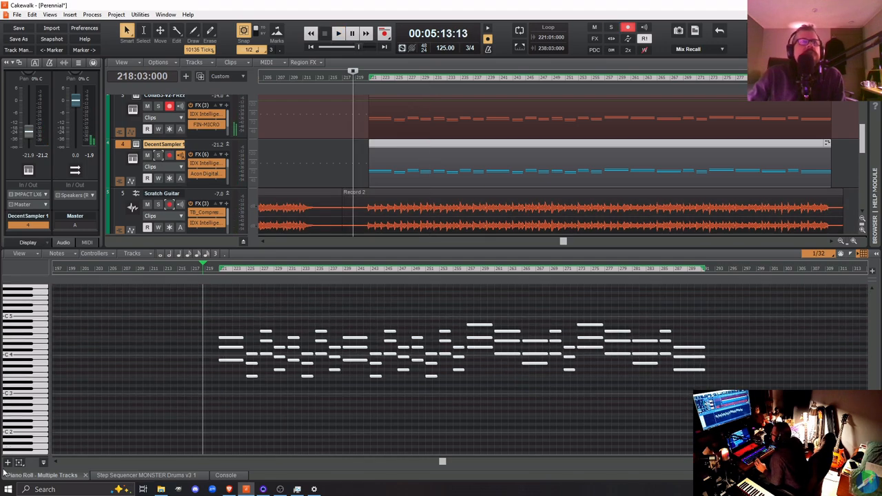
Show the velocity lane in its own pane below the DecentSampler 1 notes in the Piano Roll
left_click(9, 465)
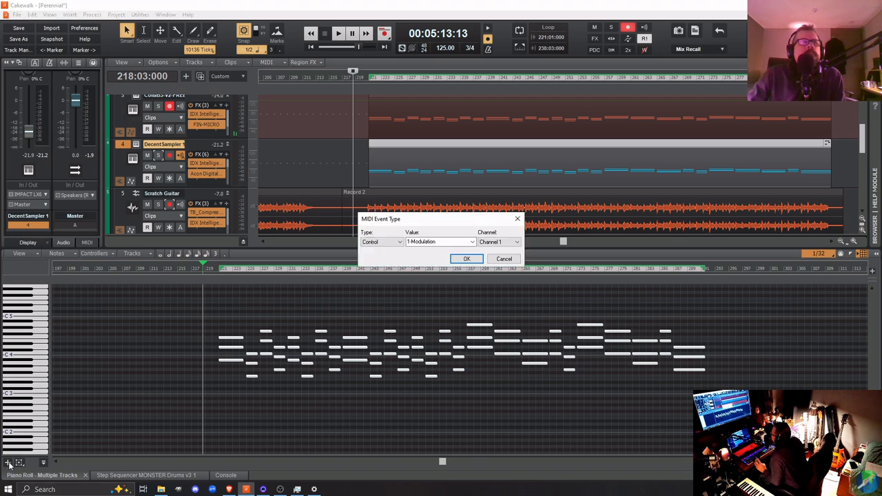
left_click(505, 258)
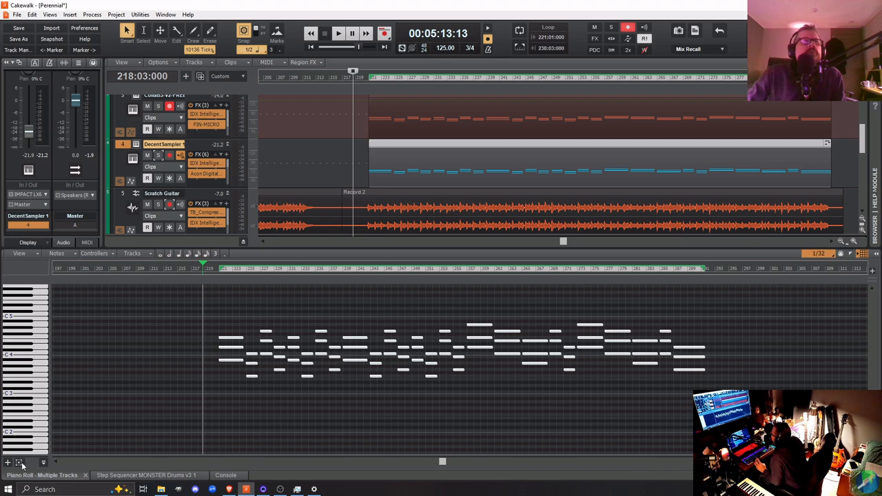
left_click(42, 465)
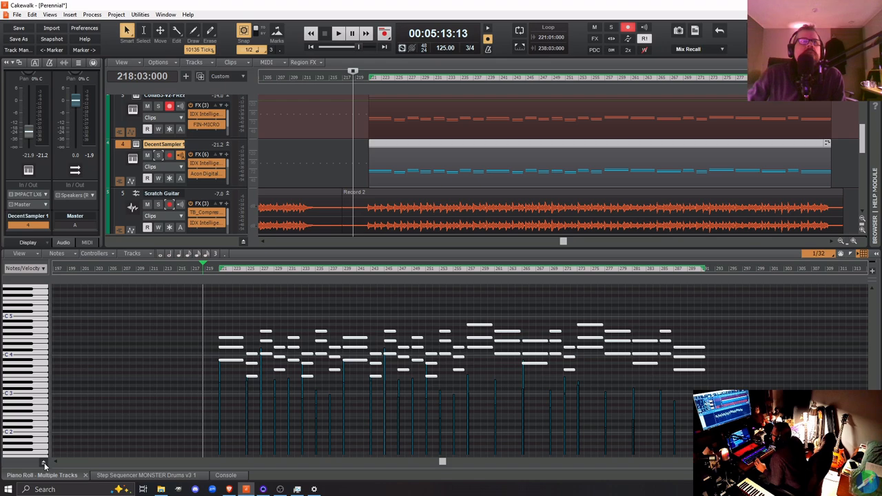
left_click(44, 465)
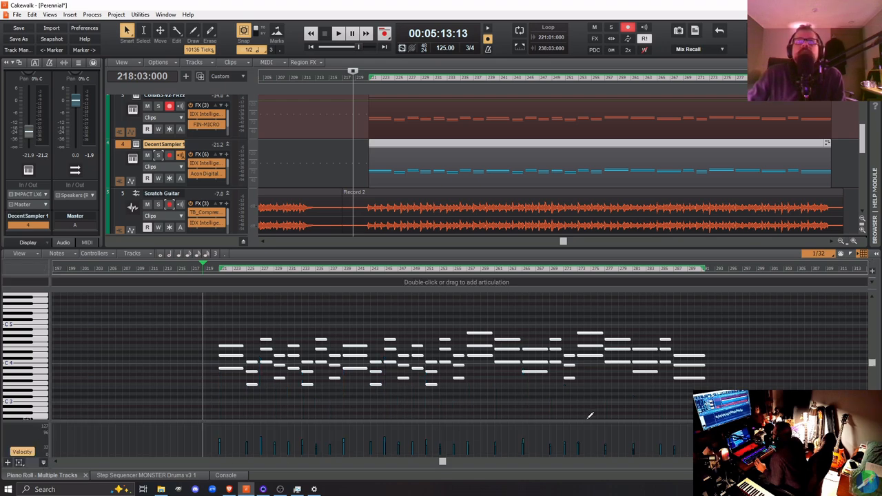
Raise the velocities of all DecentSampler 1 notes from measure 221 onward to the maximum of 127
left_click_drag(682, 425, 234, 370)
left_click(365, 427)
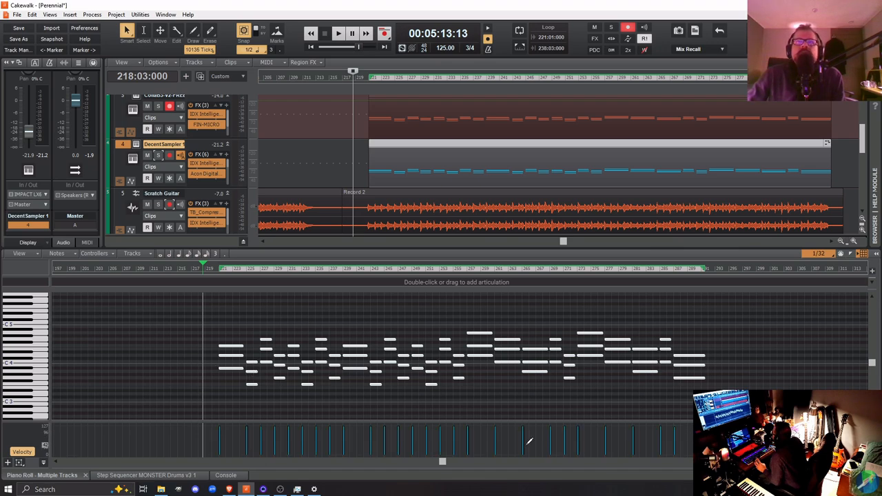
left_click_drag(625, 408, 198, 346)
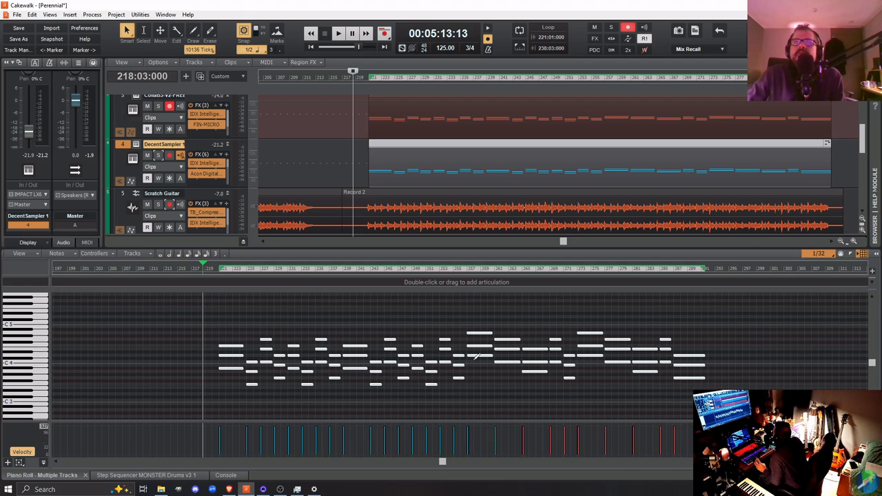
left_click_drag(474, 359, 171, 313)
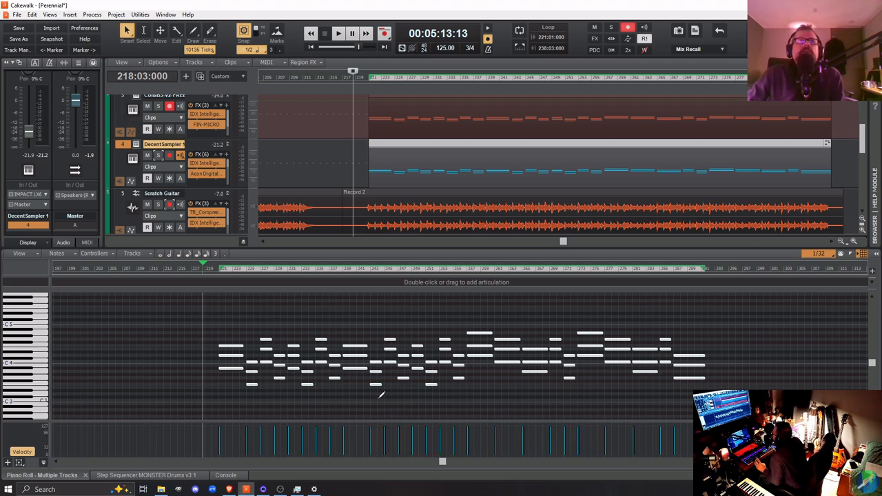
Play the ending from 218:03:000 with DecentSampler 1 soloed, unsoloed, and repeatedly muted and unmuted to compare its effect on the mix
key("space")
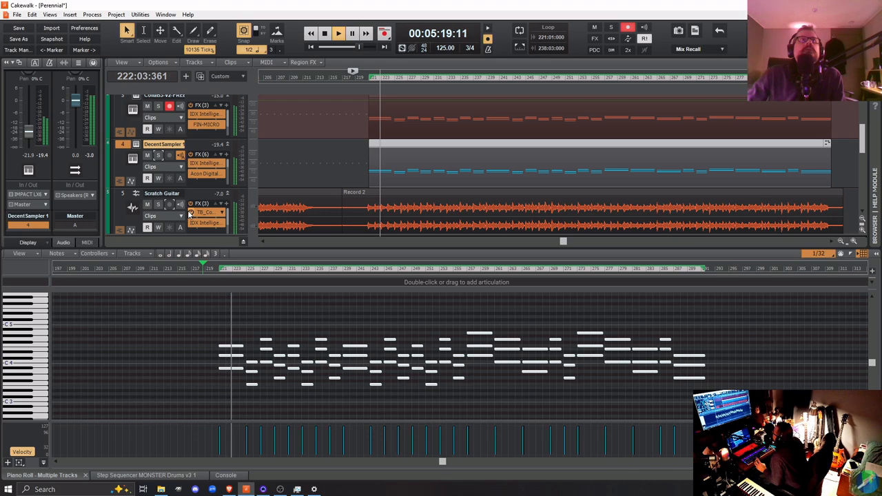
left_click(157, 155)
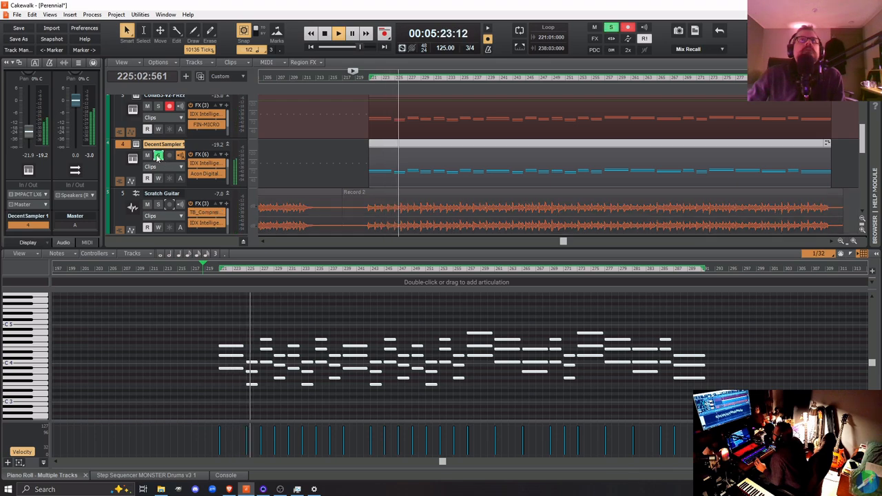
left_click(158, 155)
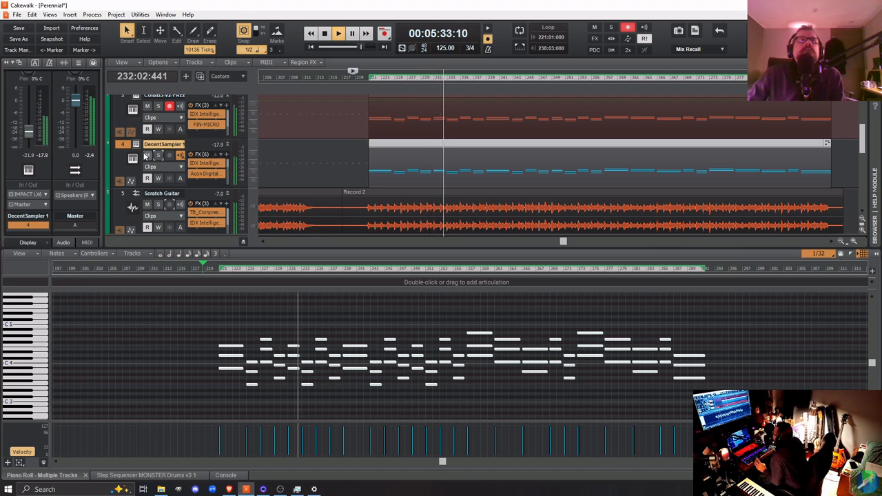
left_click(147, 155)
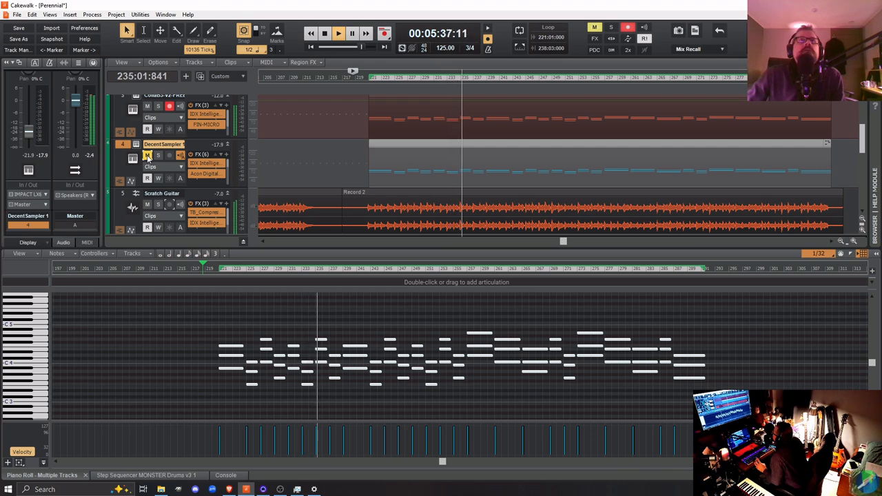
left_click(147, 155)
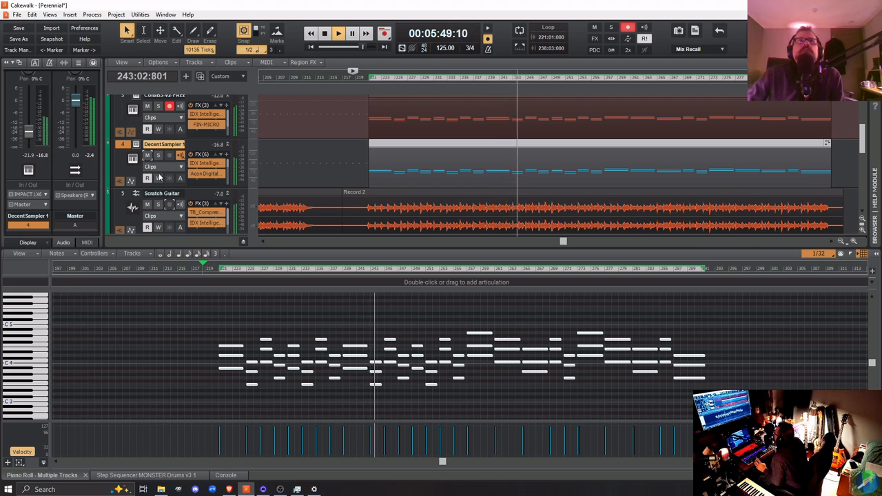
left_click(147, 155)
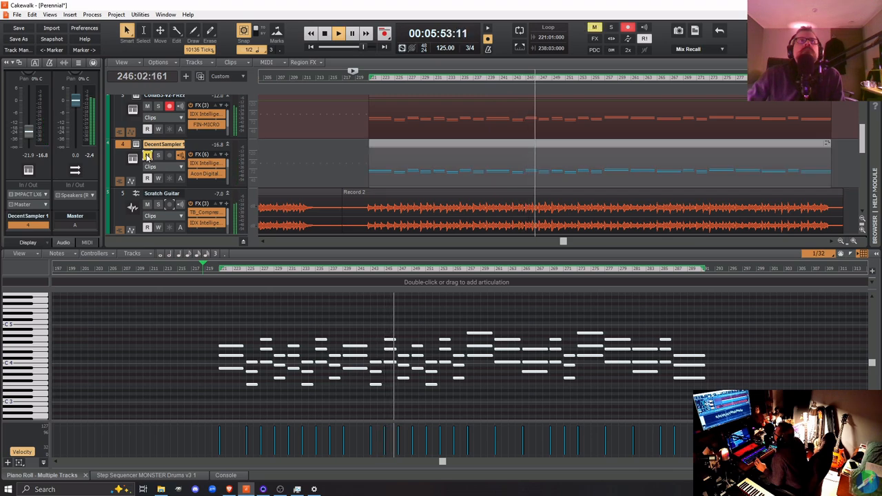
left_click(147, 156)
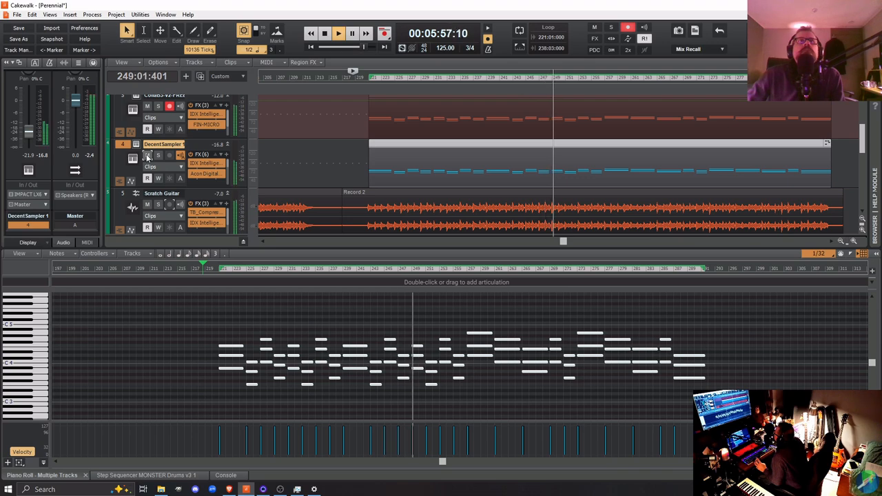
key("space")
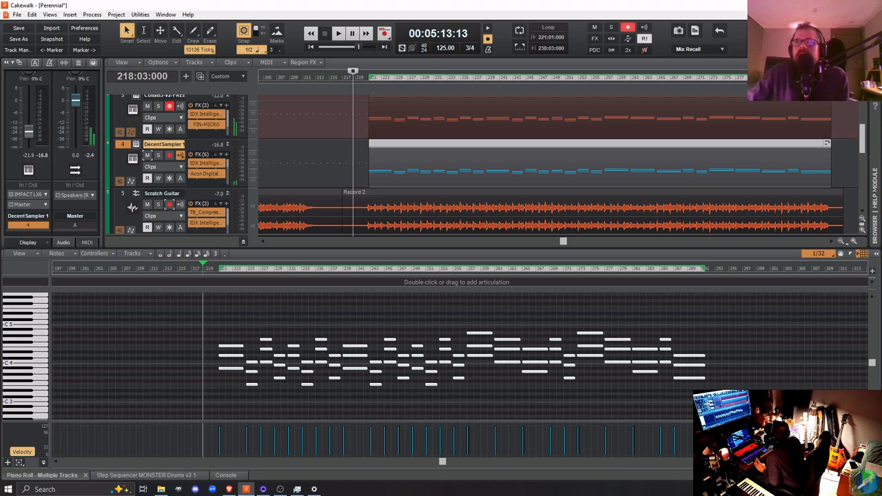
Add an automation lane for the DecentSampler Main Volume parameter to the DecentSampler 1 track and check the volume in the instrument window
key("d")
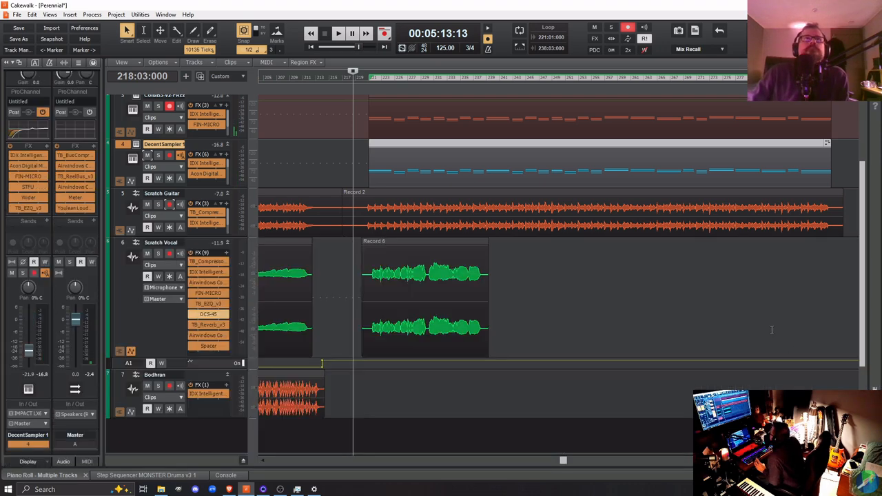
right_click(197, 143)
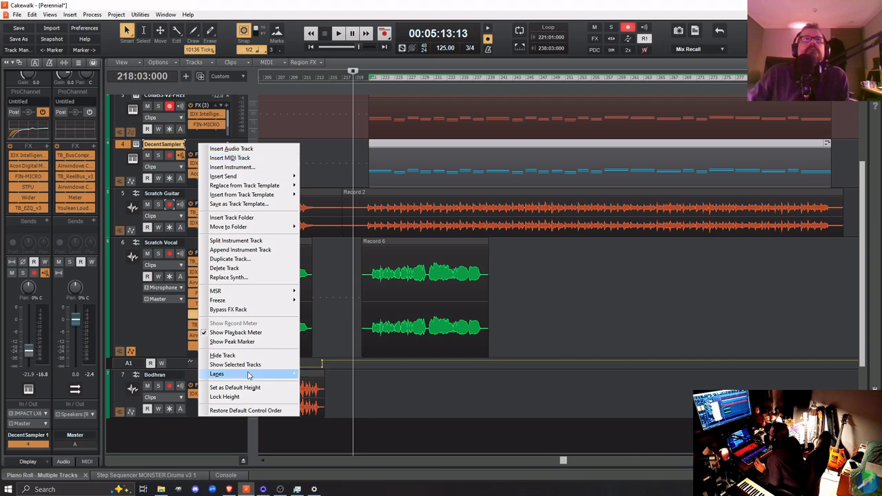
mouse_move(249, 375)
left_click(334, 384)
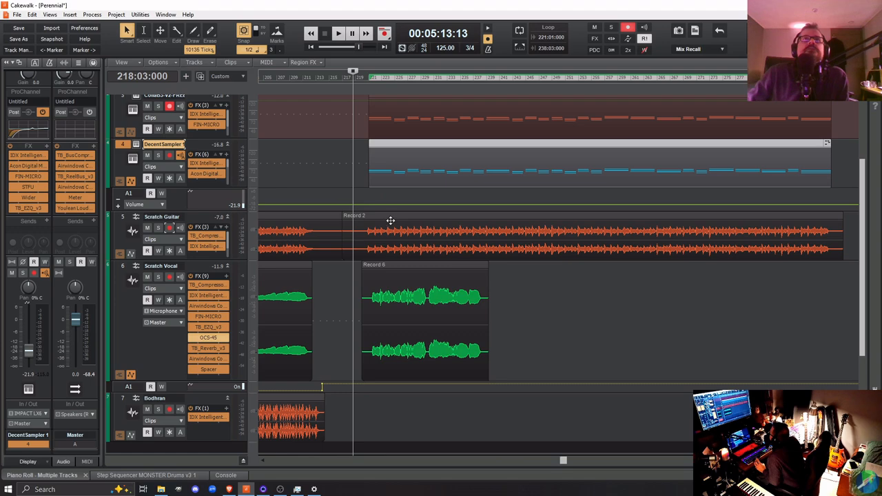
left_click(146, 206)
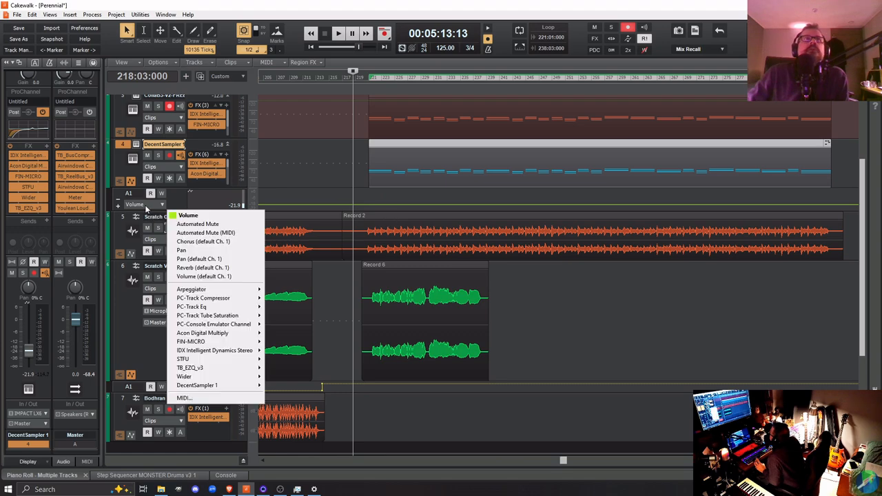
mouse_move(219, 385)
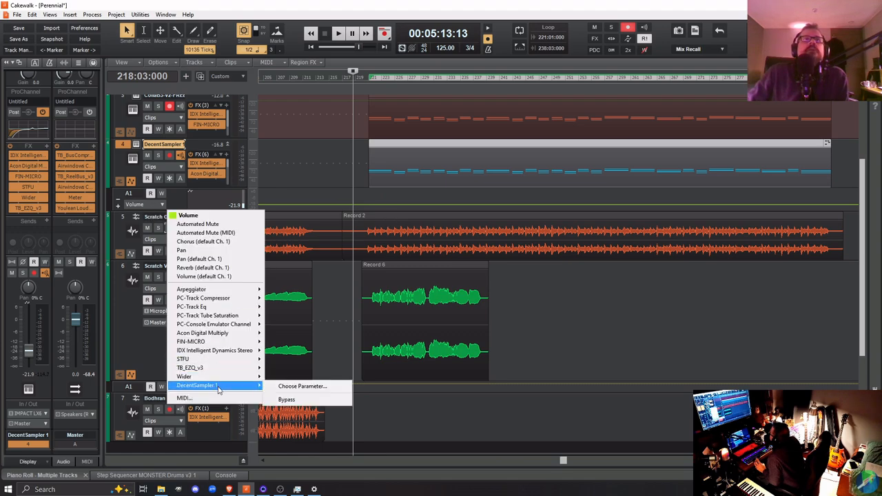
left_click(303, 386)
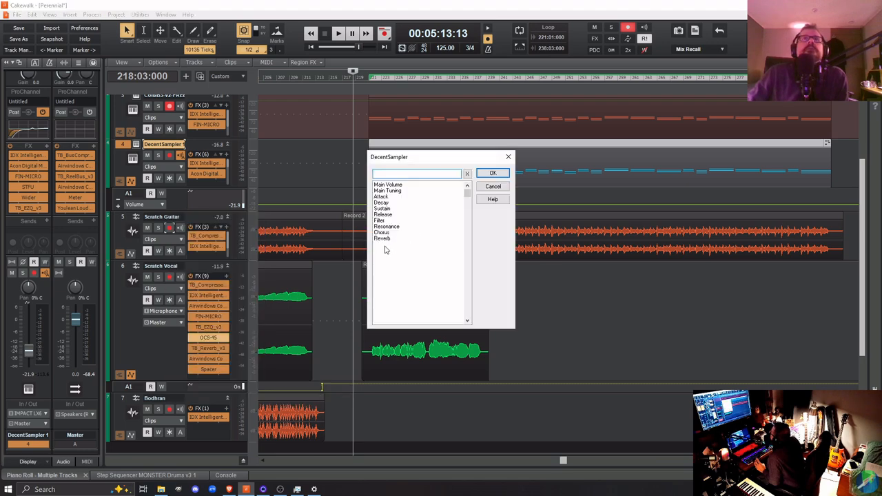
left_click(390, 185)
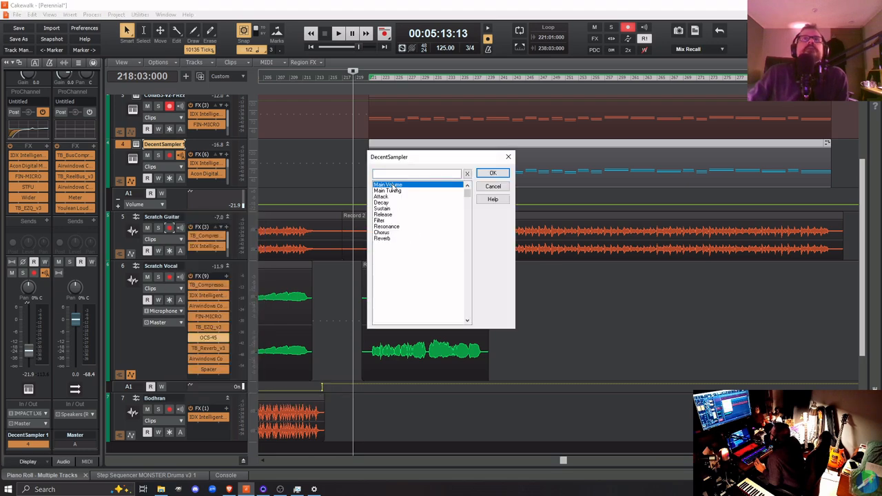
left_click(493, 173)
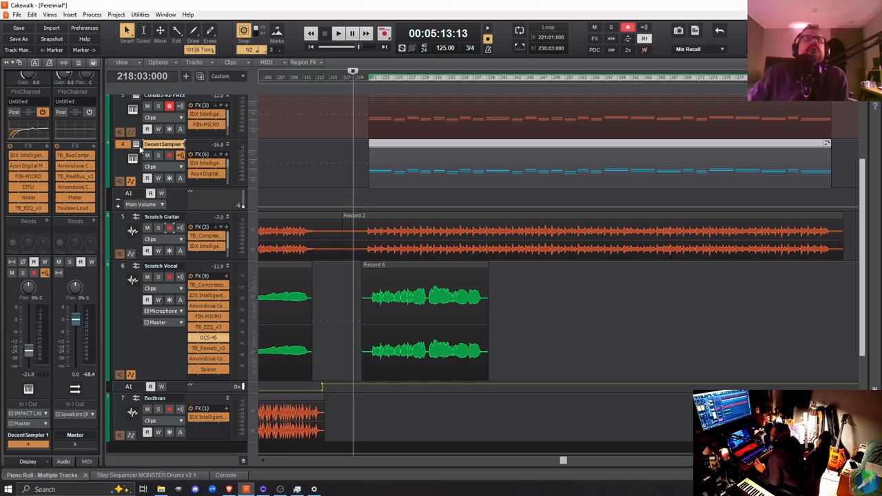
left_click(139, 145)
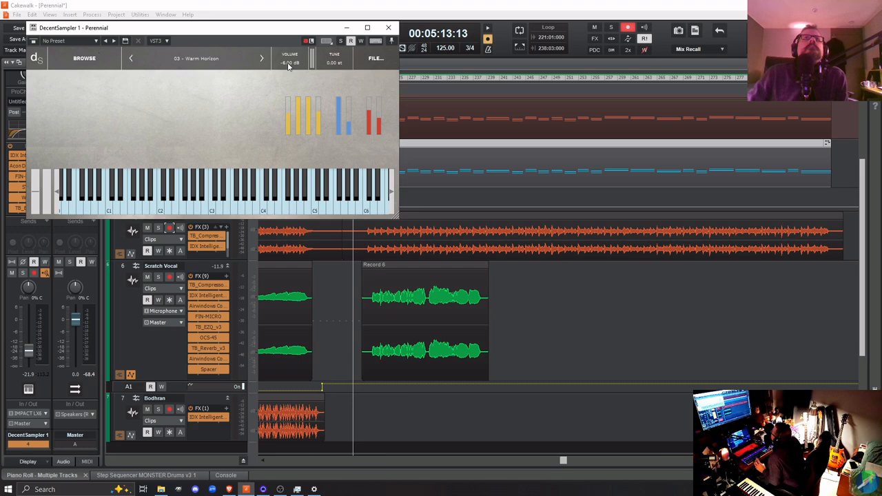
left_click(388, 27)
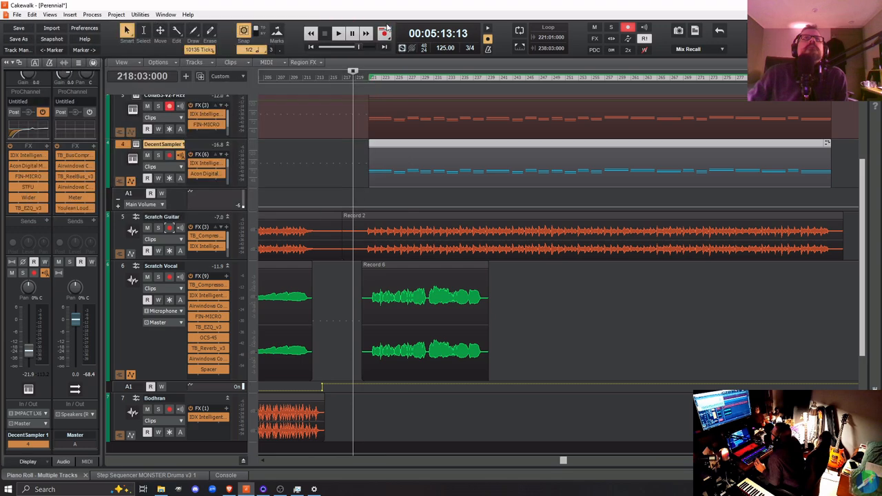
Raise the DecentSampler 1 Main Volume envelope to about 24 just before measure 221 and delete the stray node beyond the song's end
left_click(366, 206)
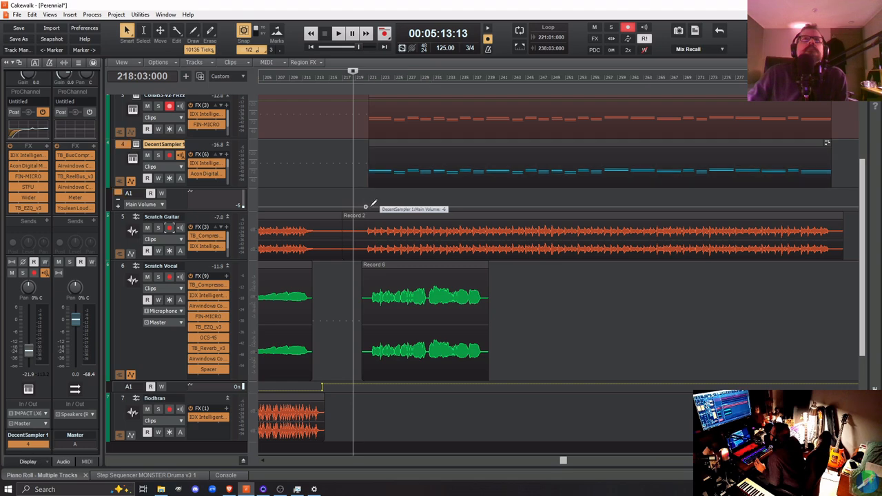
left_click_drag(370, 209, 366, 207)
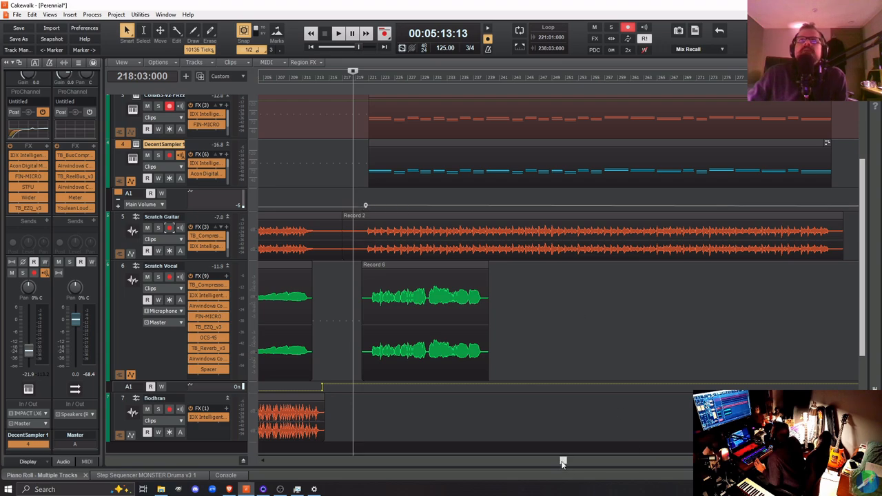
left_click_drag(562, 463, 696, 463)
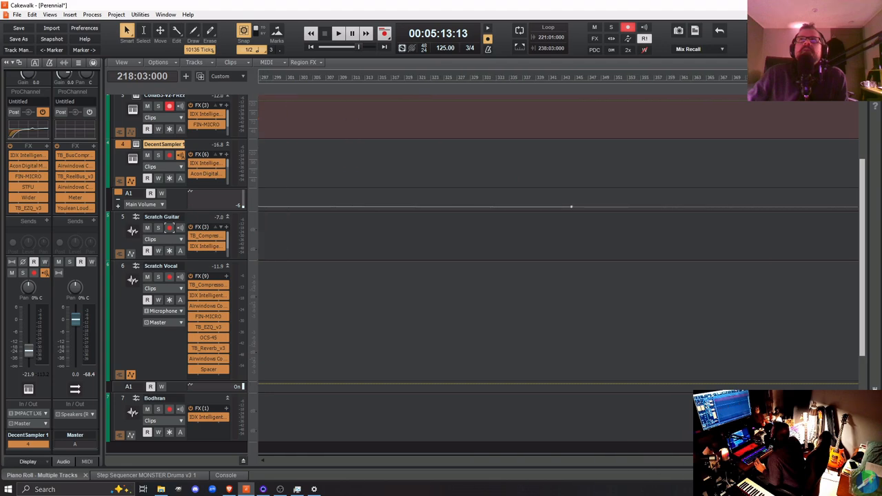
right_click(571, 207)
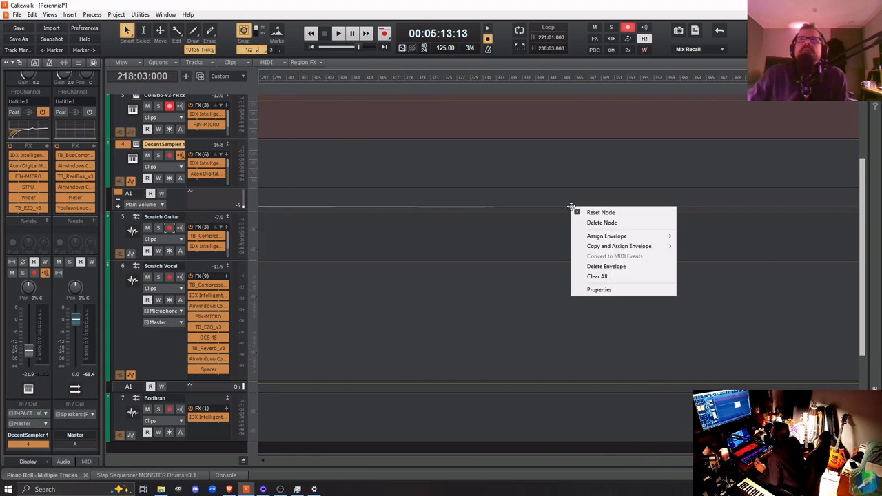
left_click(583, 223)
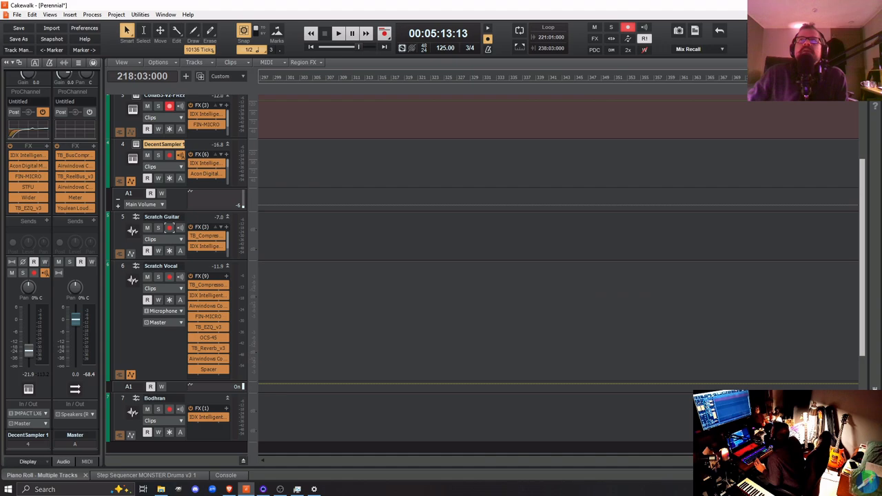
left_click_drag(696, 461, 520, 451)
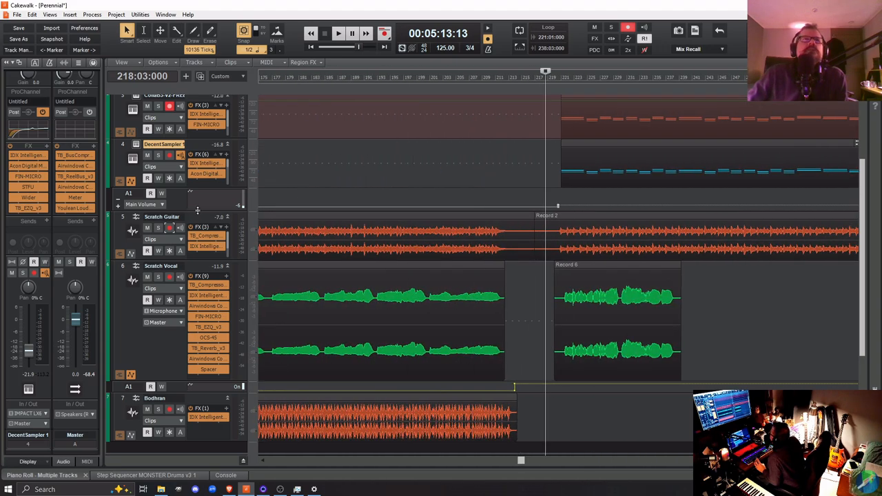
Enlarge the Main Volume automation lane and inspect the level and time of both nodes just before measure 221
left_click_drag(197, 211, 197, 275)
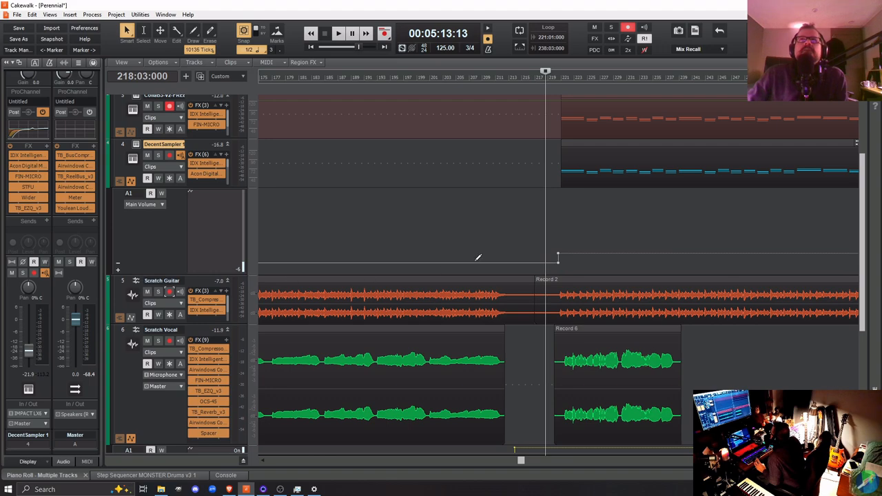
left_click(558, 254)
right_click(558, 254)
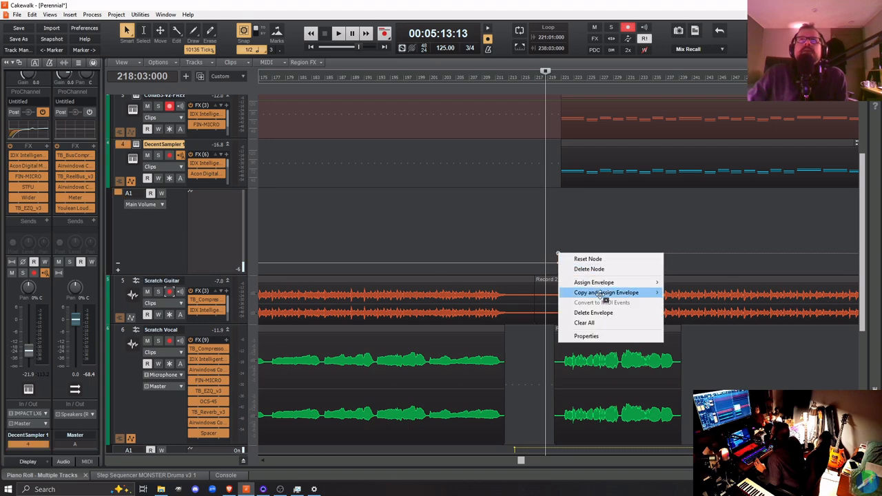
left_click(587, 336)
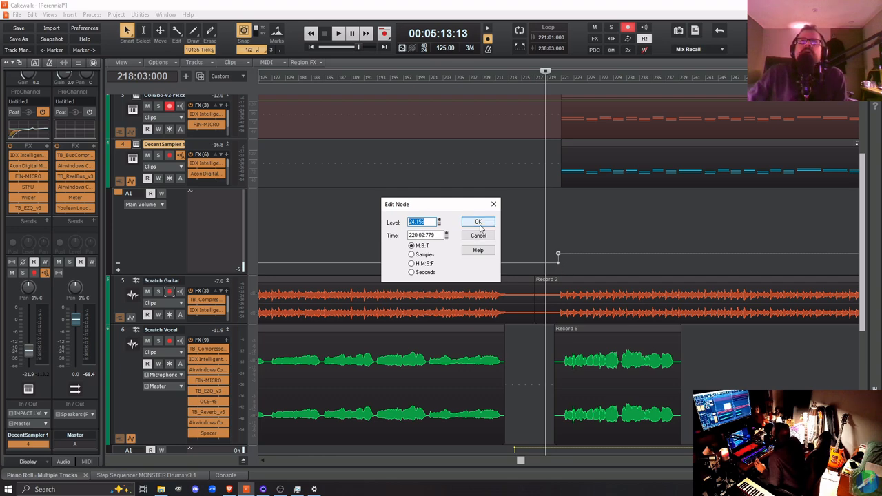
key("Escape")
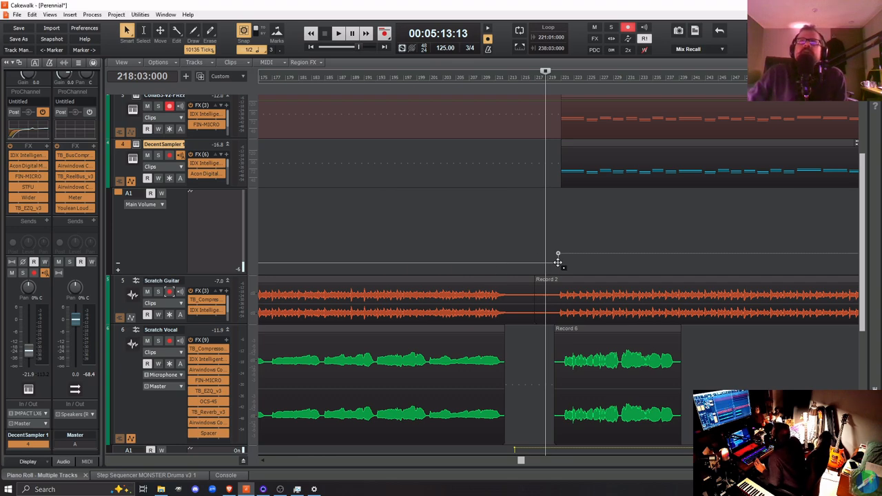
right_click(557, 262)
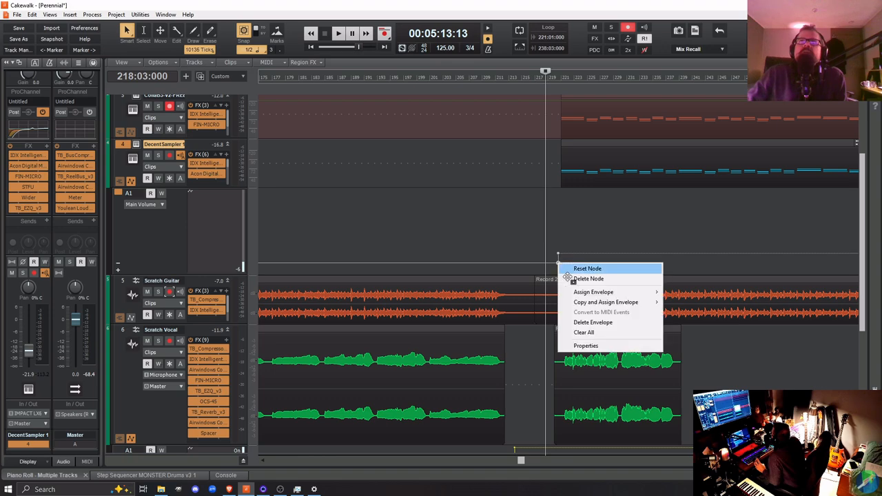
left_click(589, 344)
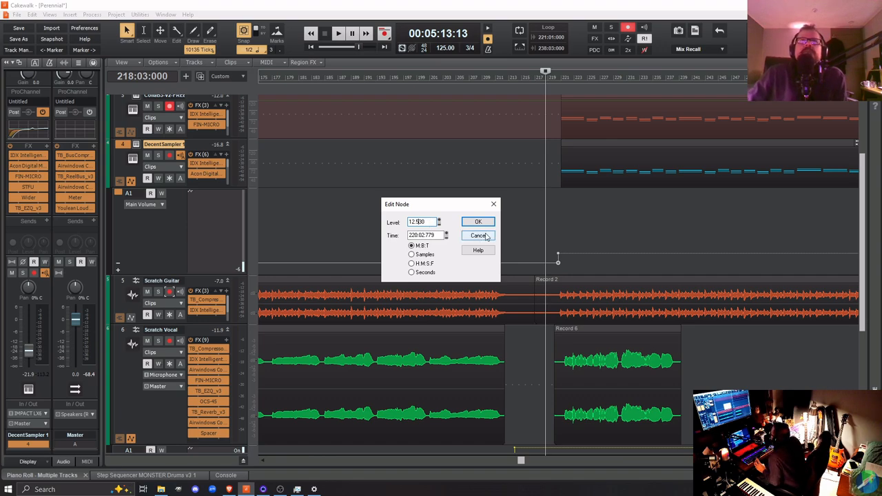
left_click(493, 204)
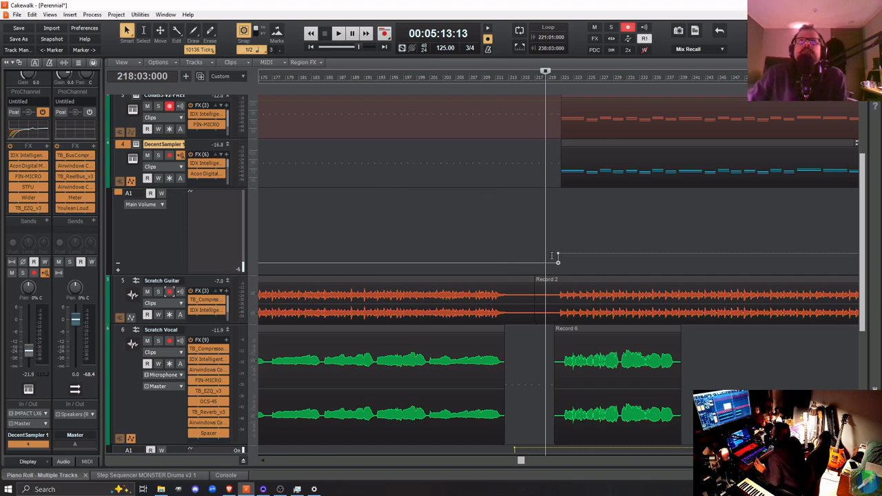
right_click(559, 253)
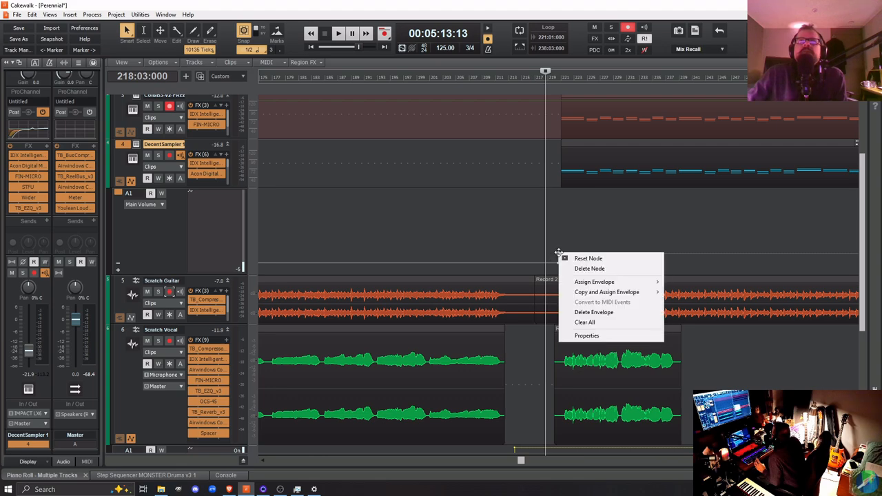
left_click(591, 335)
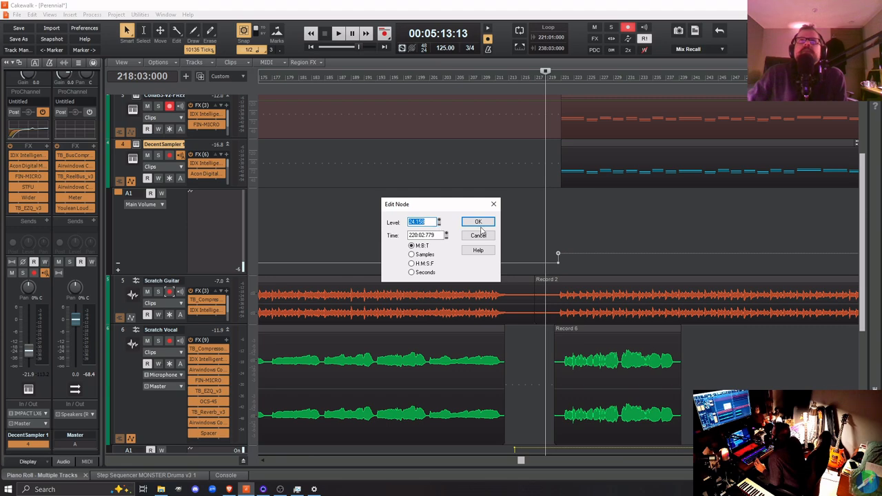
left_click(493, 204)
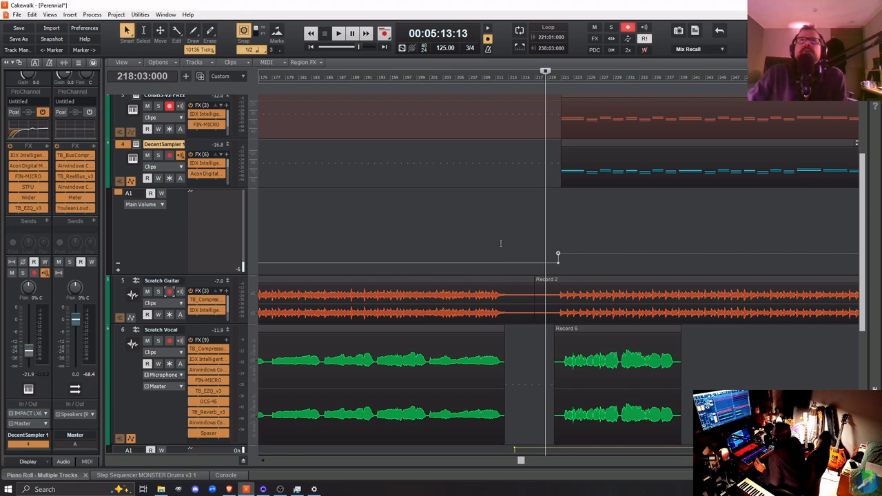
Play the ending from 218:03:000, muting and unmuting DecentSampler 1 to compare the mix, and solo the track
key("space")
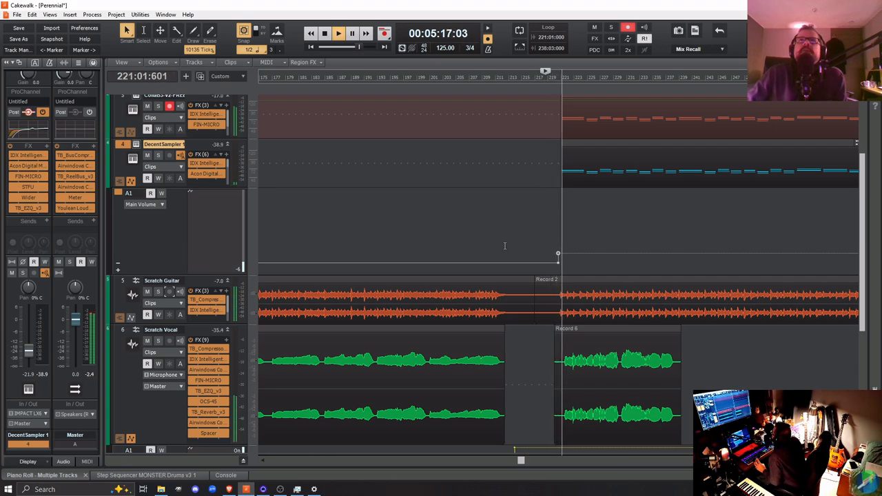
left_click(147, 155)
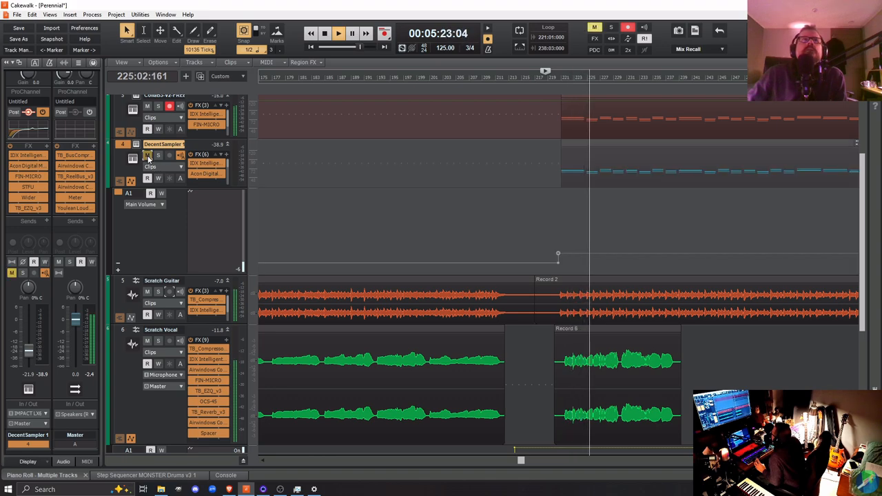
left_click(159, 156)
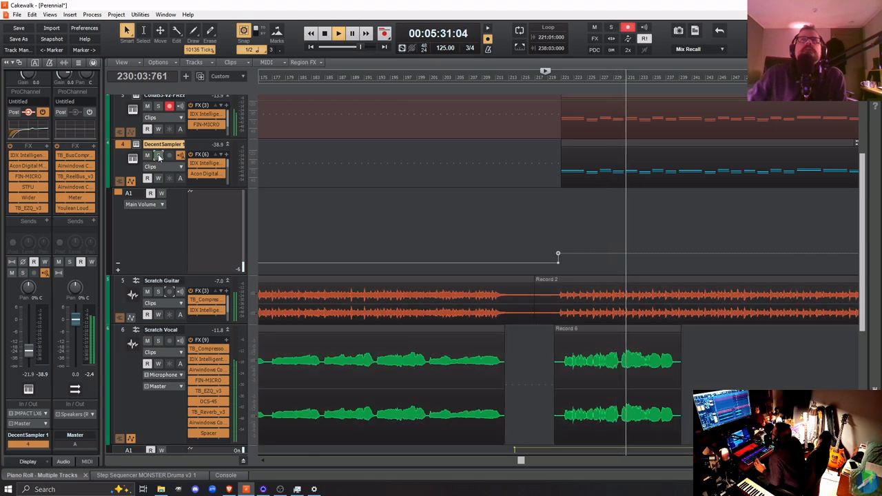
key("space")
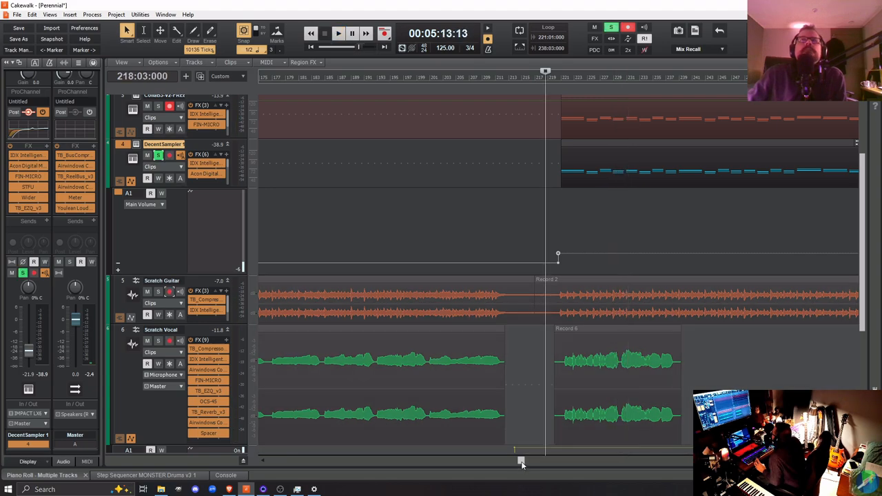
Audition the earlier soloed DecentSampler 1 part from 110:03:000 and disarm recording on the CollaB3-V2 track
left_click_drag(521, 463, 406, 446)
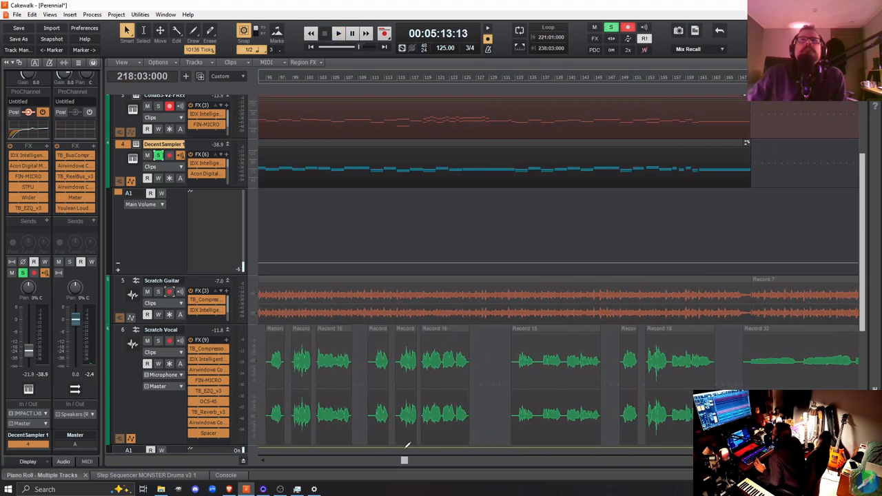
left_click(367, 181)
key("space")
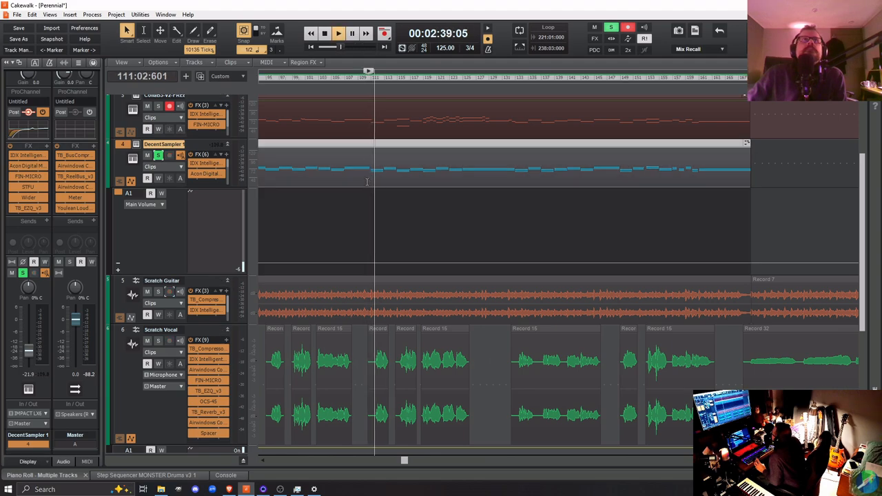
key("space")
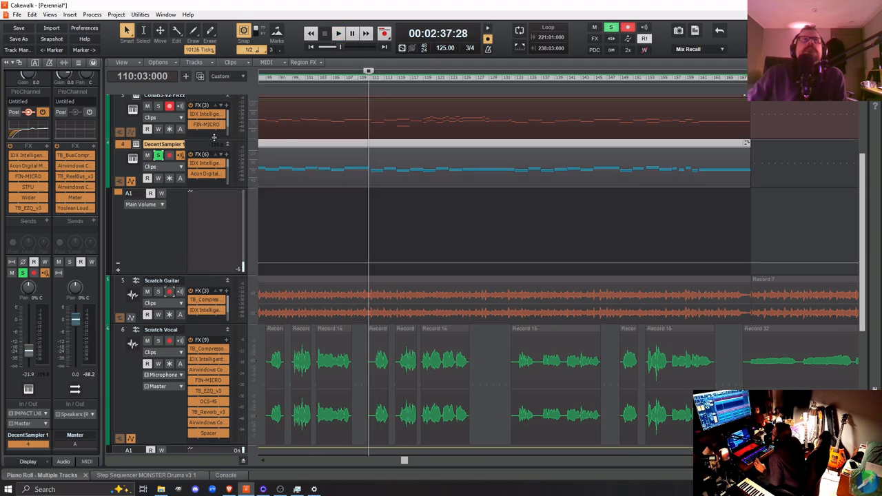
left_click(169, 106)
key("space")
key("space")
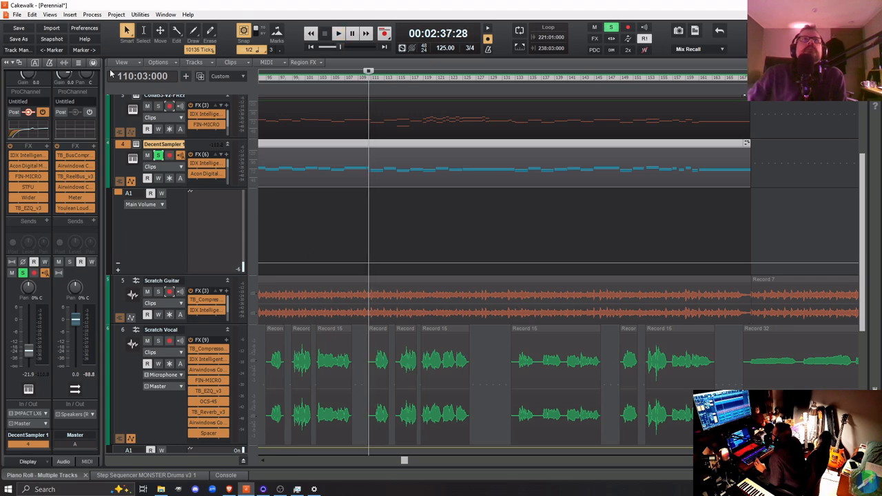
Fit the whole arrangement in the track view and save the Perennial project
left_click(36, 16)
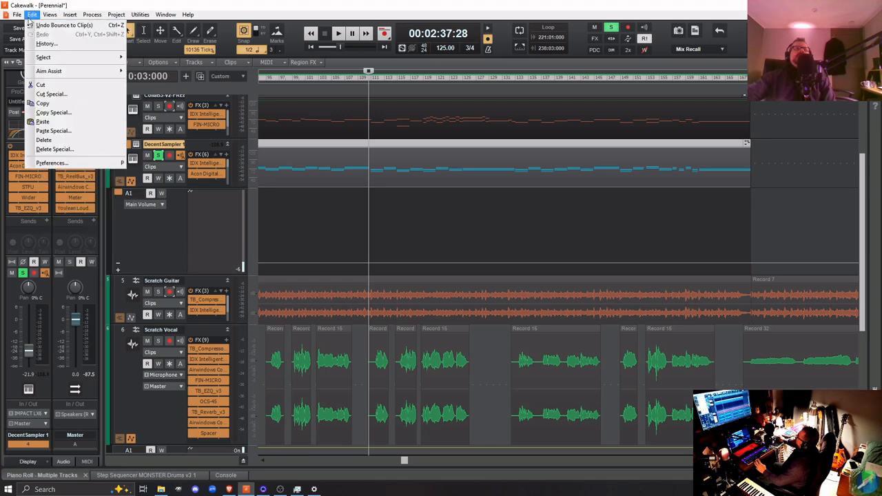
left_click(29, 23)
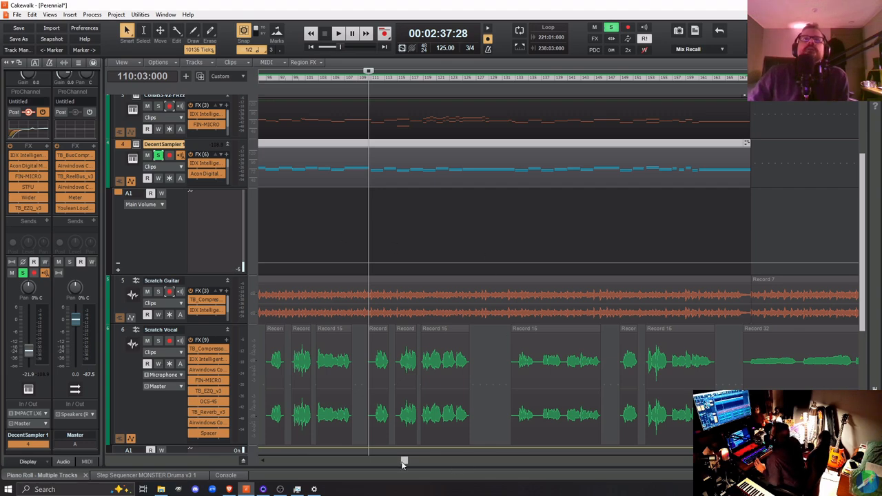
left_click_drag(404, 462, 365, 462)
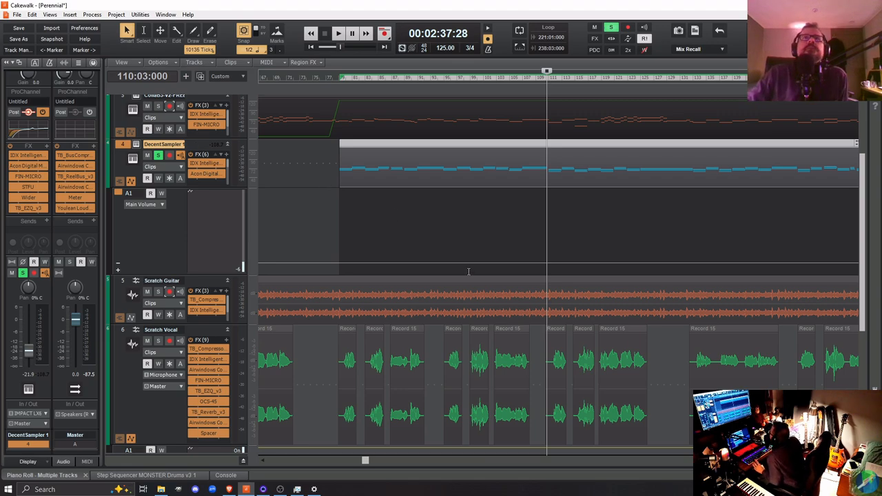
left_click_drag(365, 463, 321, 467)
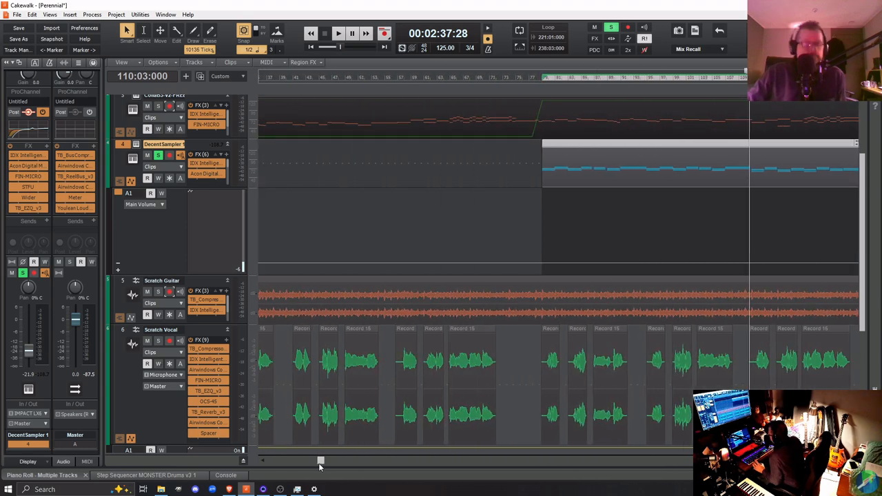
key("f")
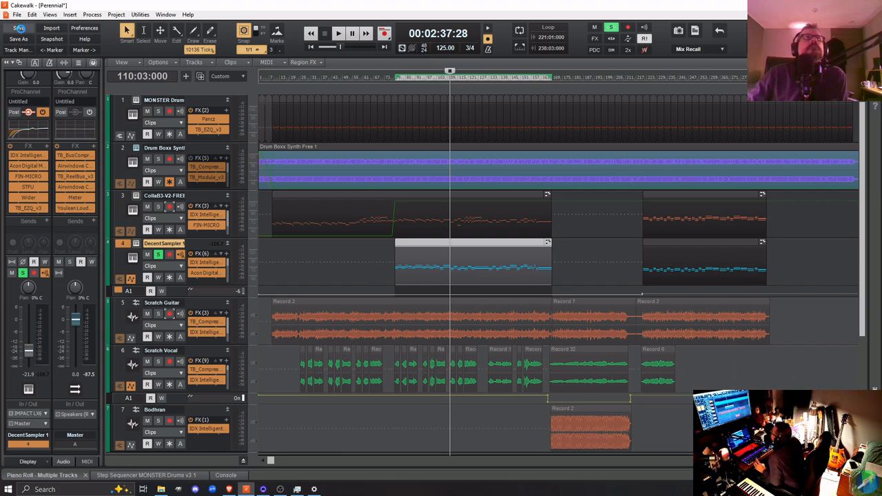
left_click(19, 28)
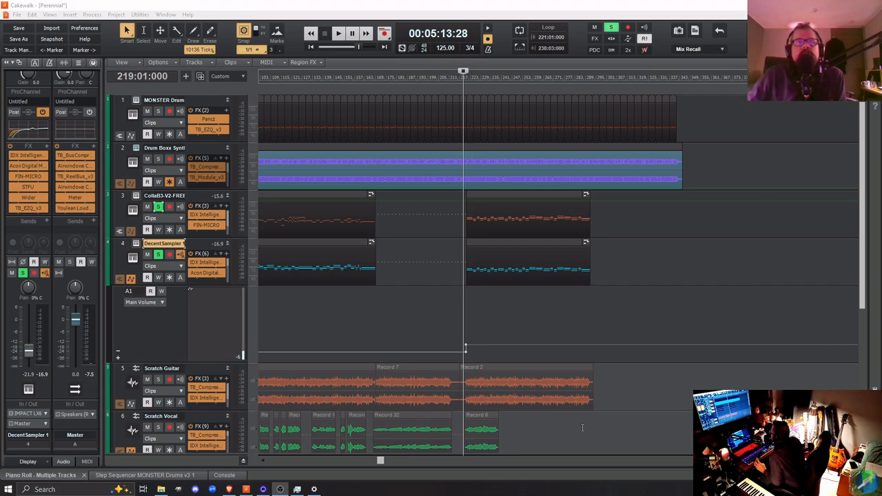
Compare the earlier part near measure 155 with the ending from 218:01:000, toggling the CollaB3-V2 solo while DecentSampler 1 stays soloed
left_click(352, 274)
key("space")
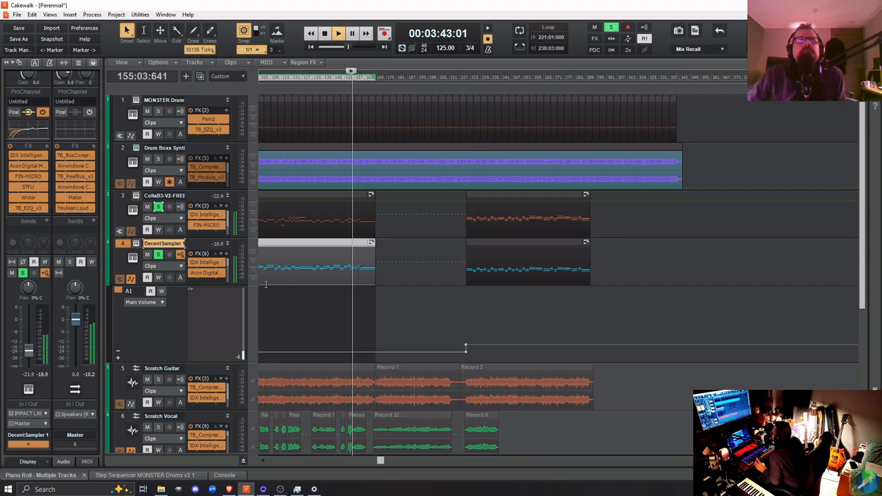
left_click(160, 208)
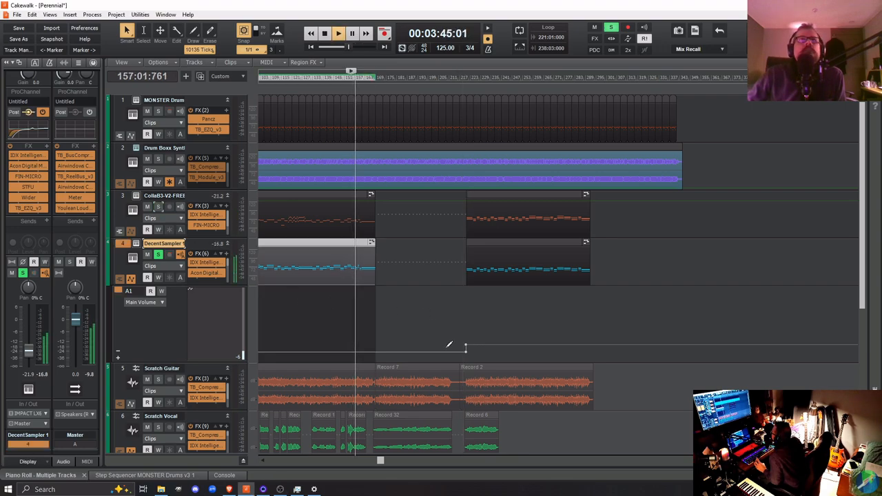
left_click(460, 330)
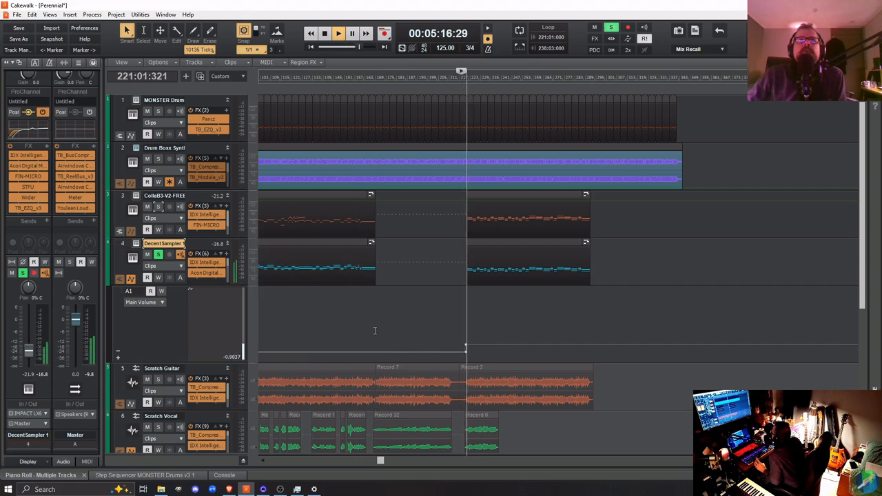
left_click(157, 206)
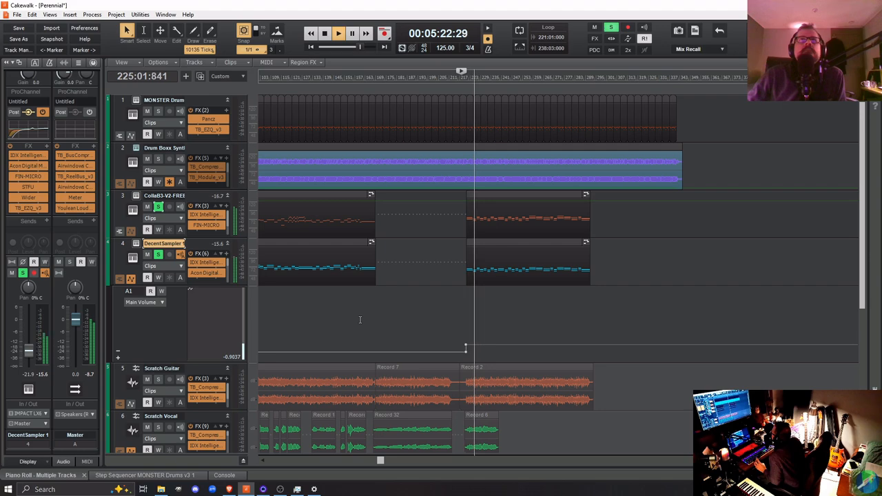
key("space")
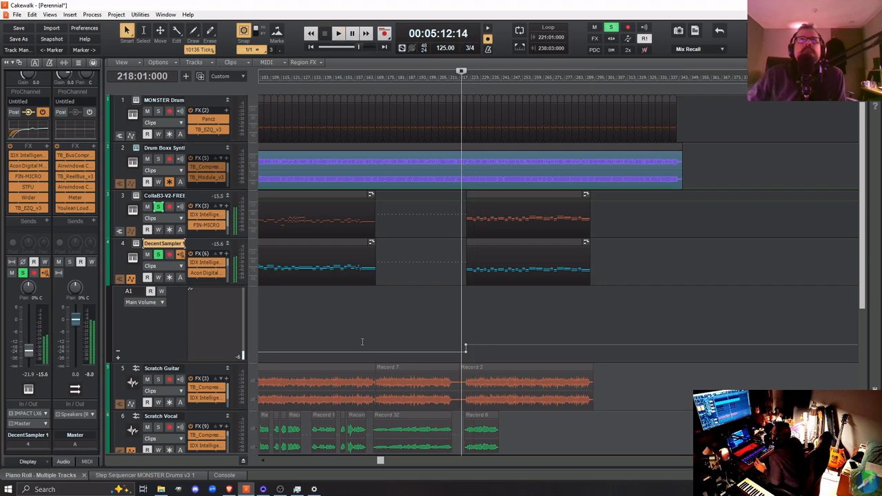
Clear the solos on DecentSampler 1 and CollaB3-V2 and play the full mix of the ending from 209:01:000
left_click_drag(379, 462, 398, 472)
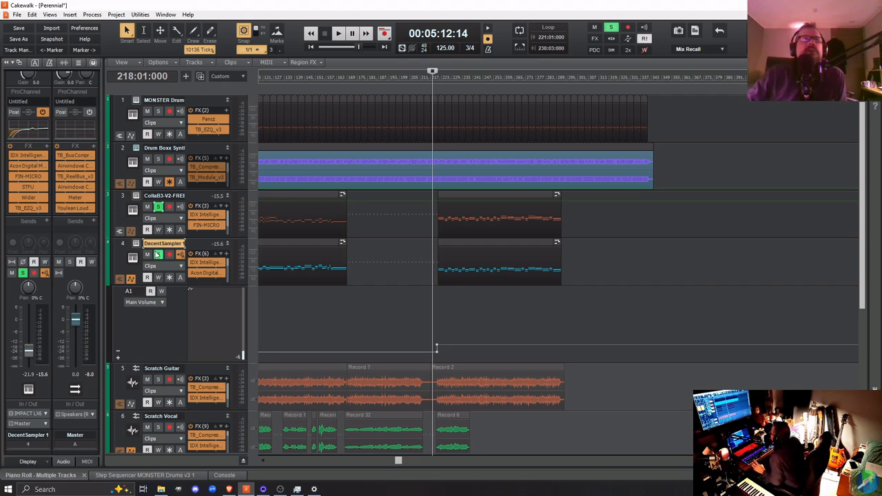
left_click(155, 208)
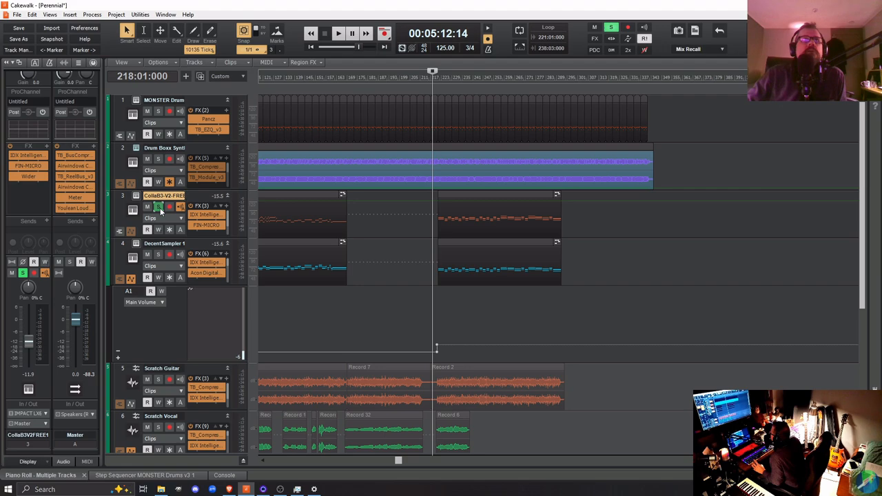
left_click(158, 207)
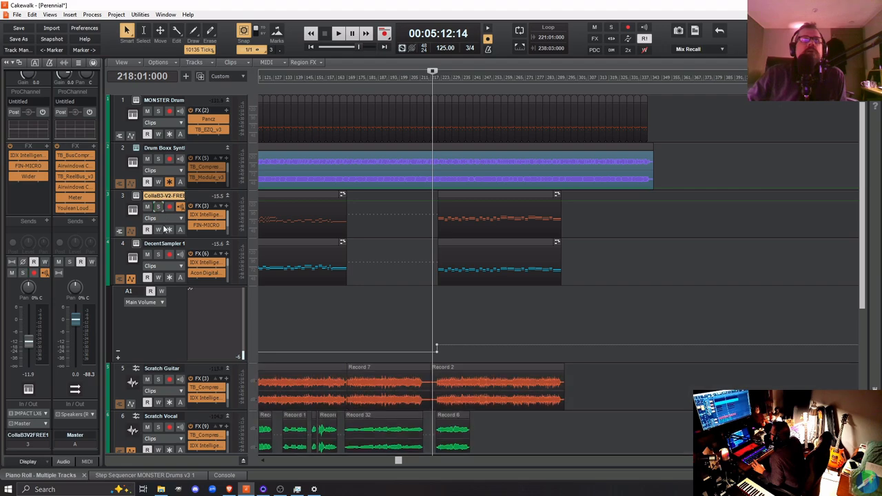
left_click(406, 337)
left_click(415, 336)
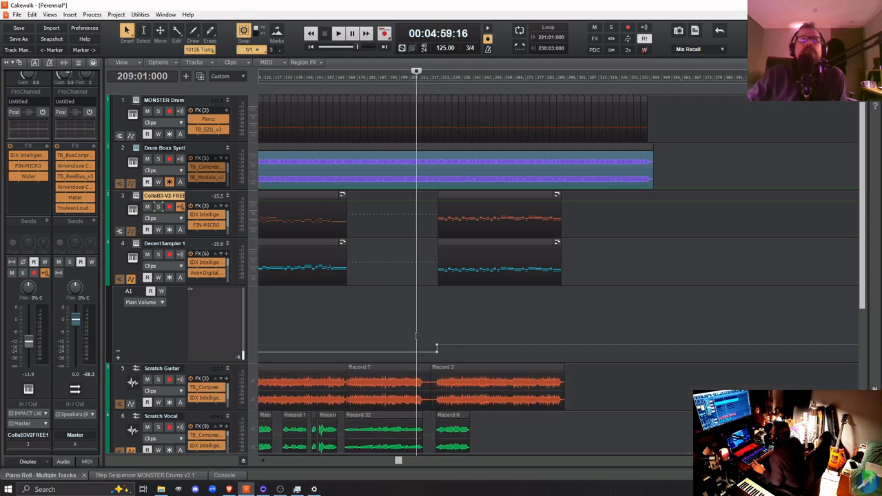
key("space")
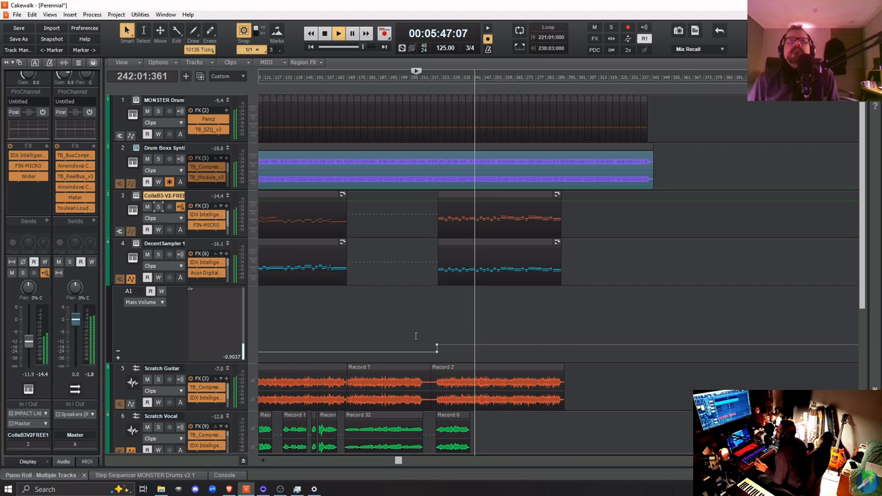
key("space")
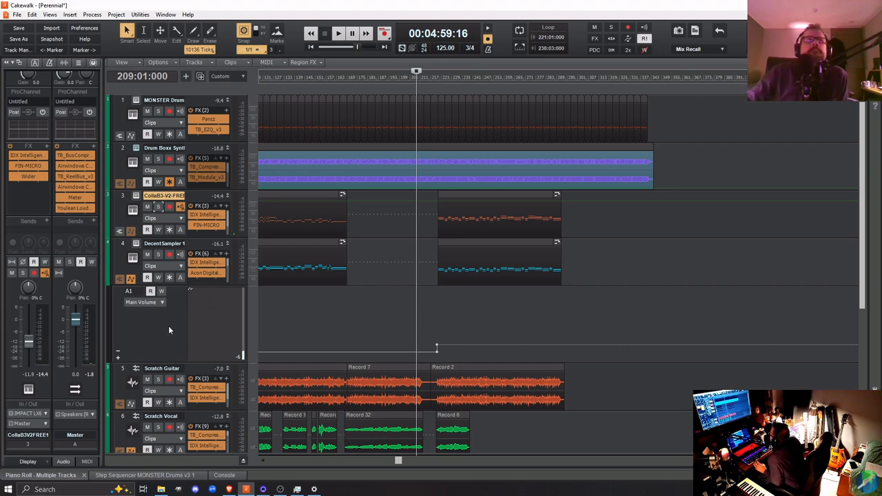
Hide the automation lanes of the DecentSampler 1 and Scratch Vocal tracks and save the Perennial project
right_click(201, 243)
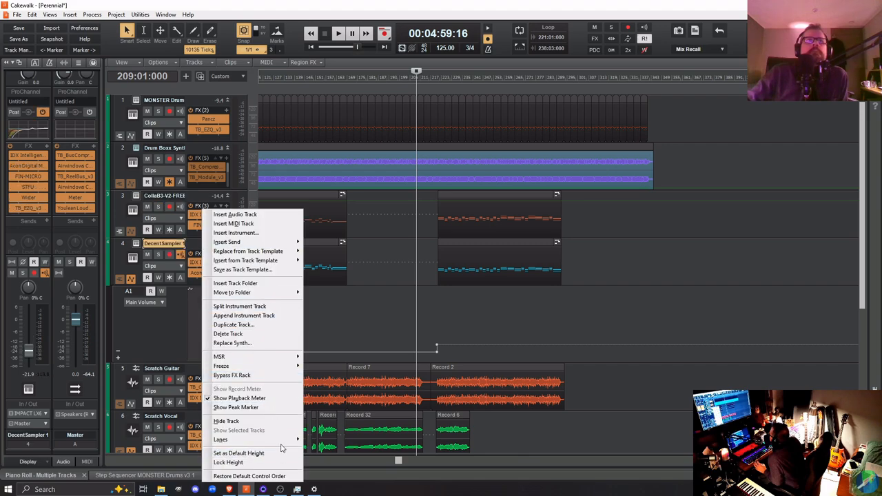
mouse_move(286, 439)
left_click(327, 448)
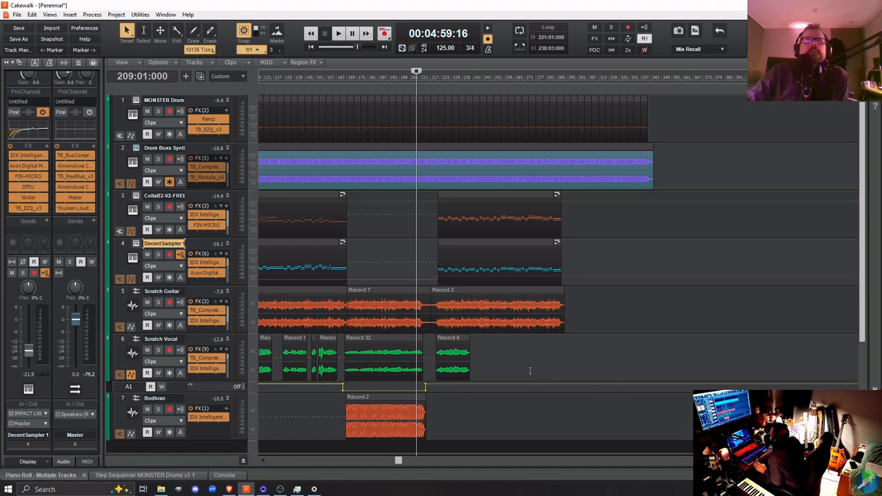
right_click(198, 339)
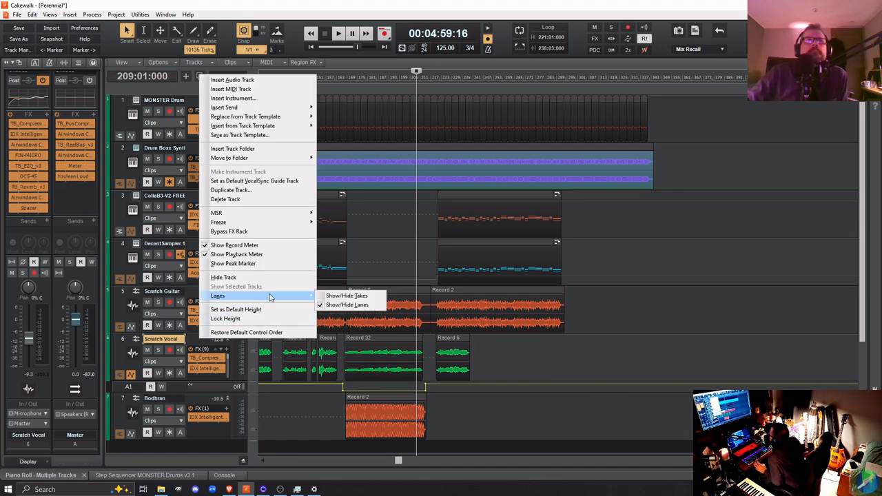
left_click(335, 304)
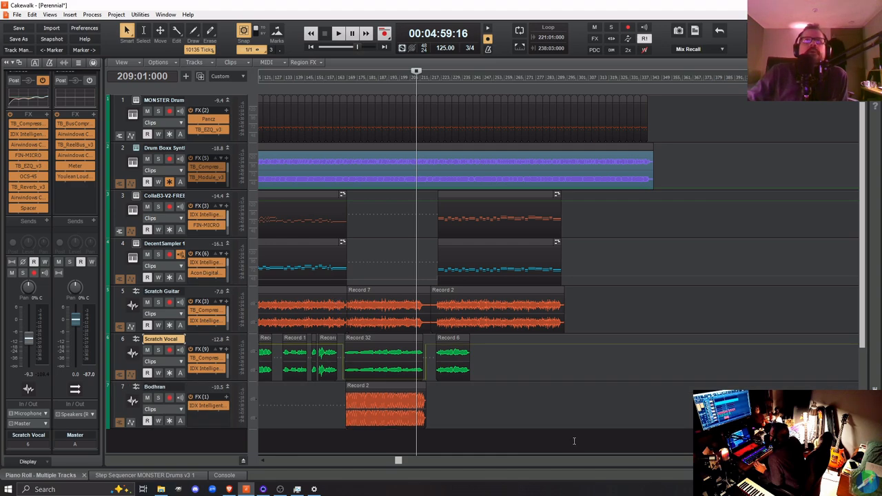
scroll(470, 393, "up", 1)
scroll(472, 396, "down", 1)
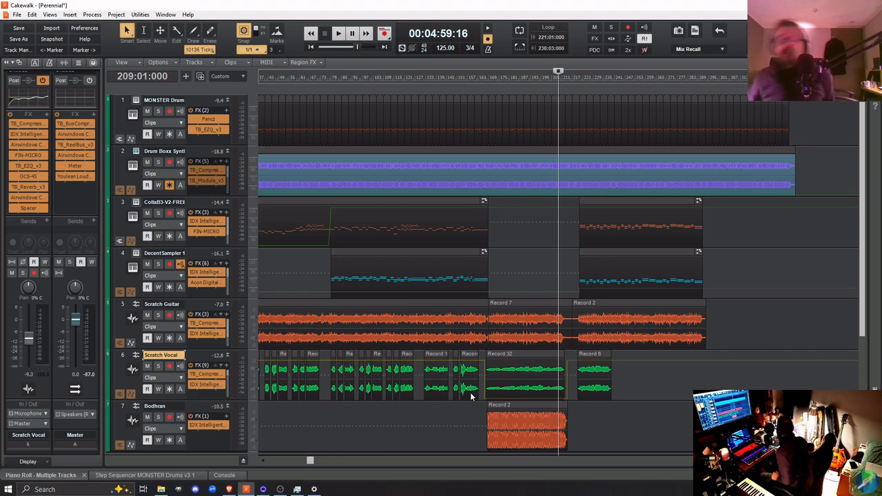
left_click(19, 27)
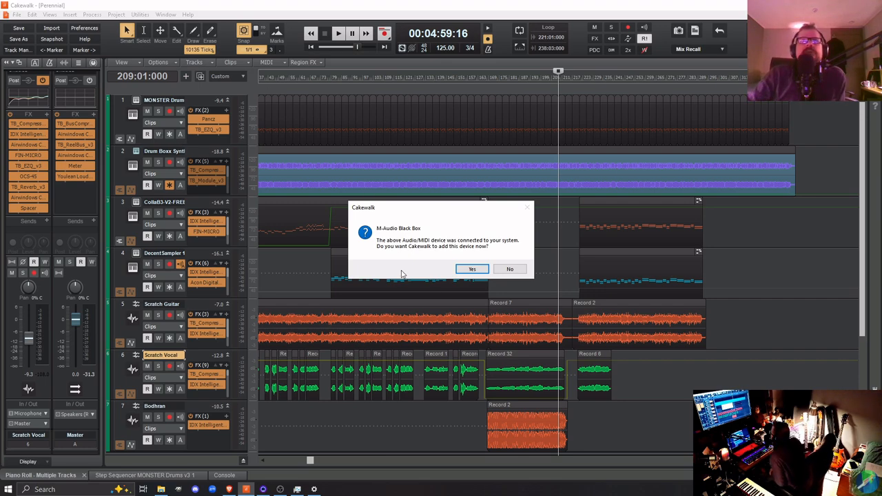
Add the newly connected M-Audio Black Box as an audio device and accept the audio device preferences
left_click(471, 269)
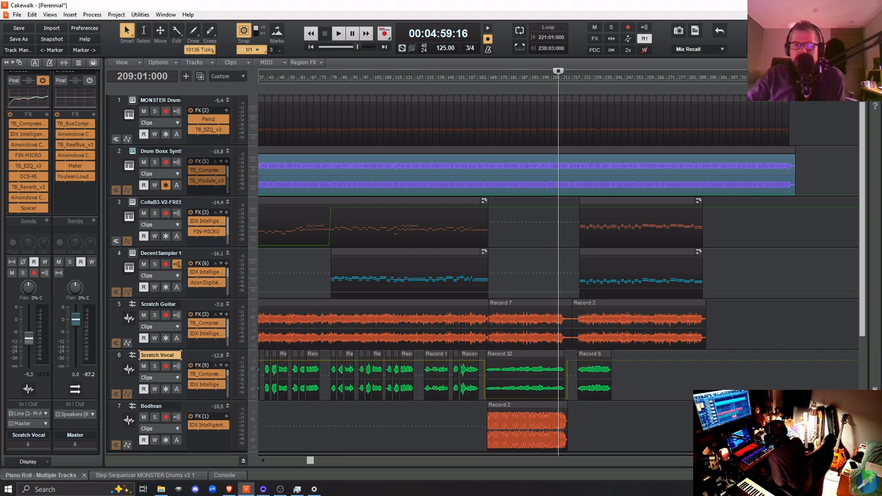
key("alt+Tab")
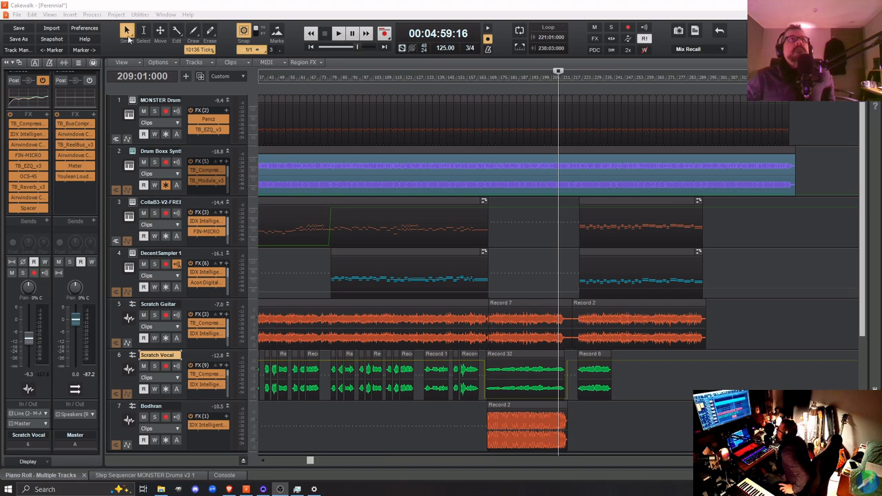
left_click(84, 27)
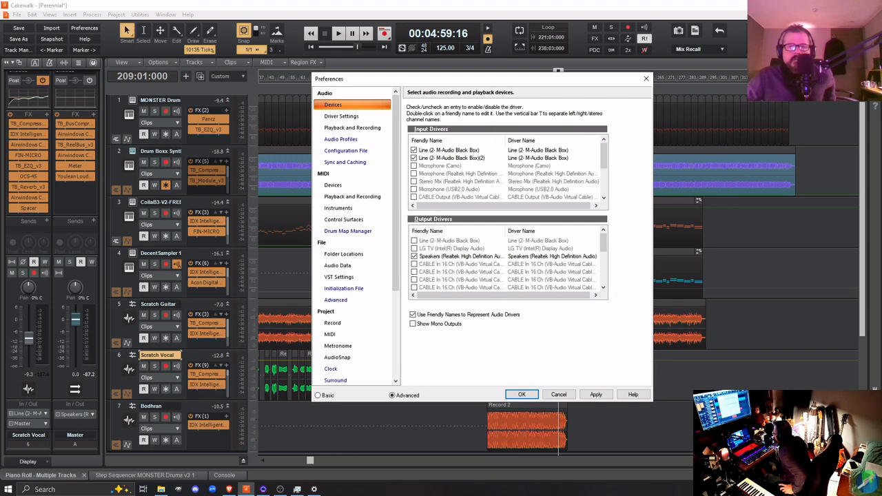
left_click(522, 395)
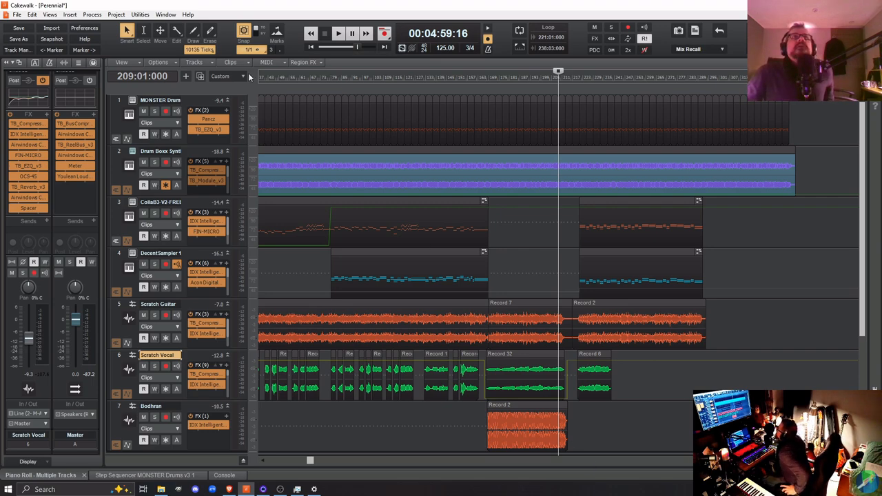
Create one audio track with Line (2- M-Audio Black Box) as input and fit the whole project in view
left_click(186, 76)
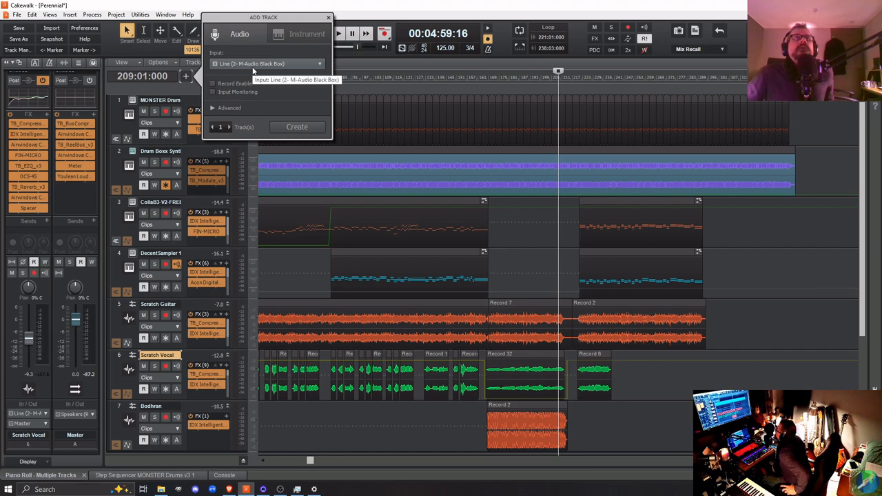
left_click(289, 129)
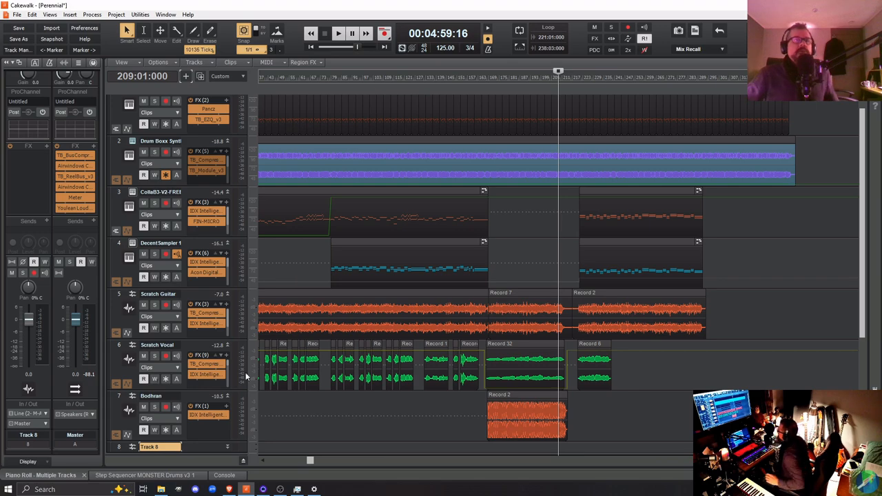
key("shift+f")
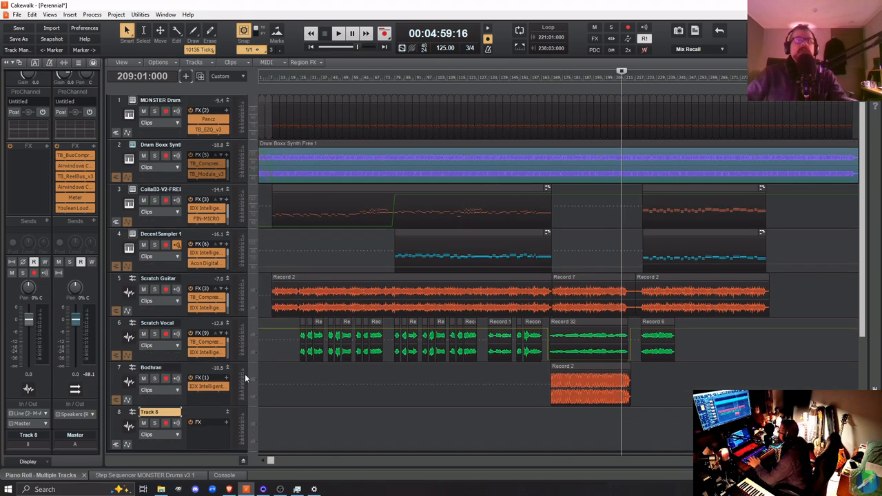
Place the playhead at 213:01:000, arm Track 8 for recording and turn on its input monitoring
mouse_move(282, 488)
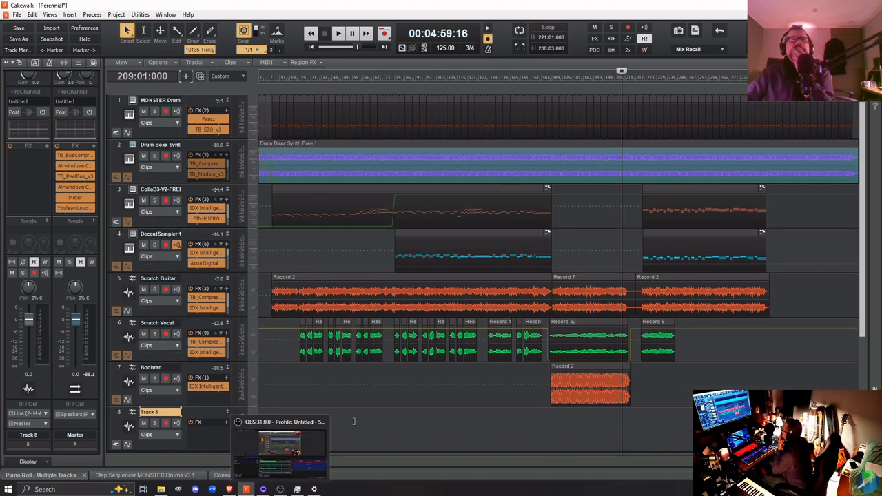
left_click(635, 437)
left_click(628, 439)
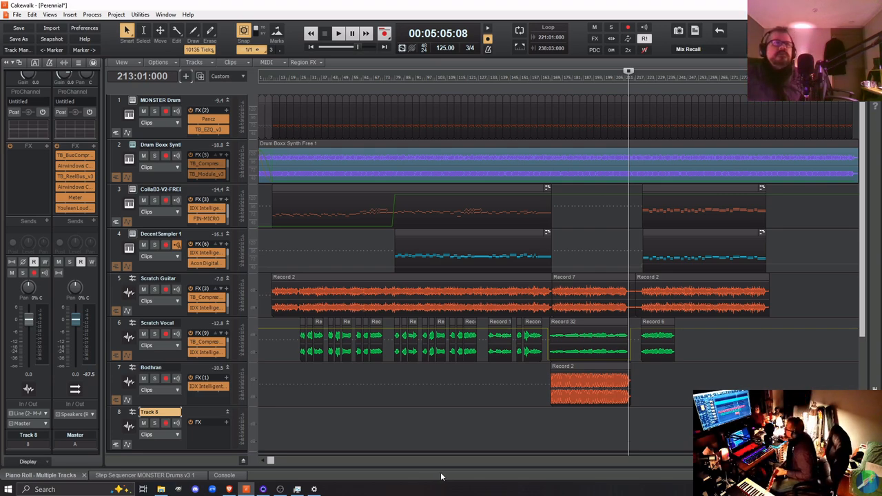
left_click(165, 423)
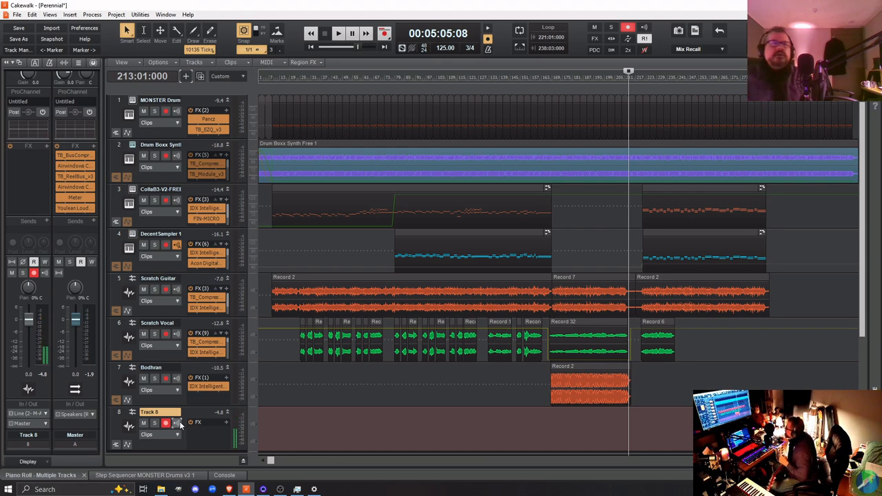
left_click(176, 422)
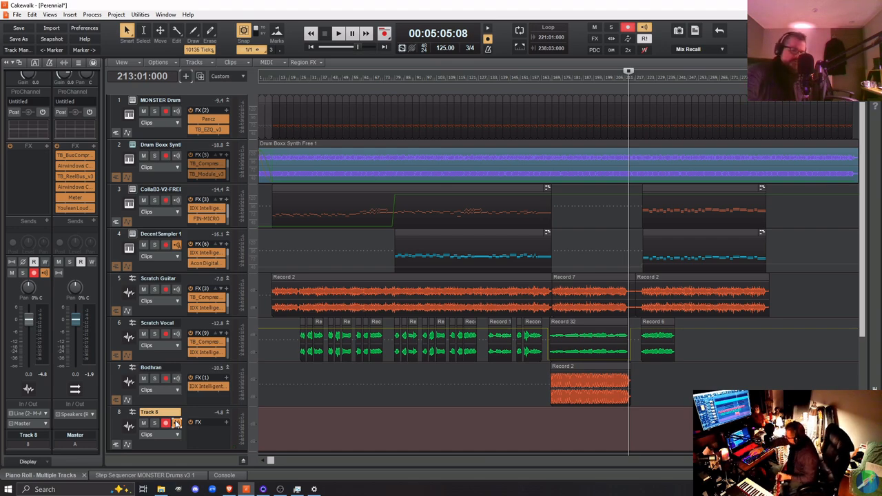
Record a first take on Track 8 from 213:01:000 and undo it
key("r")
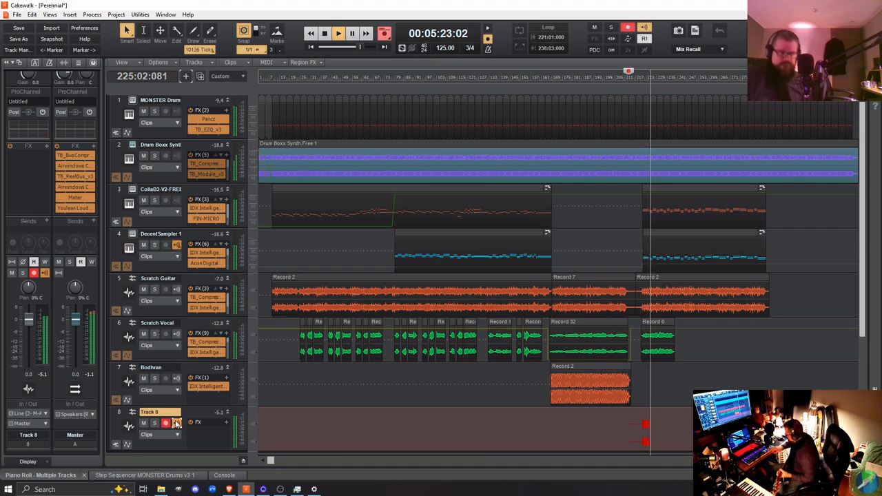
key("space")
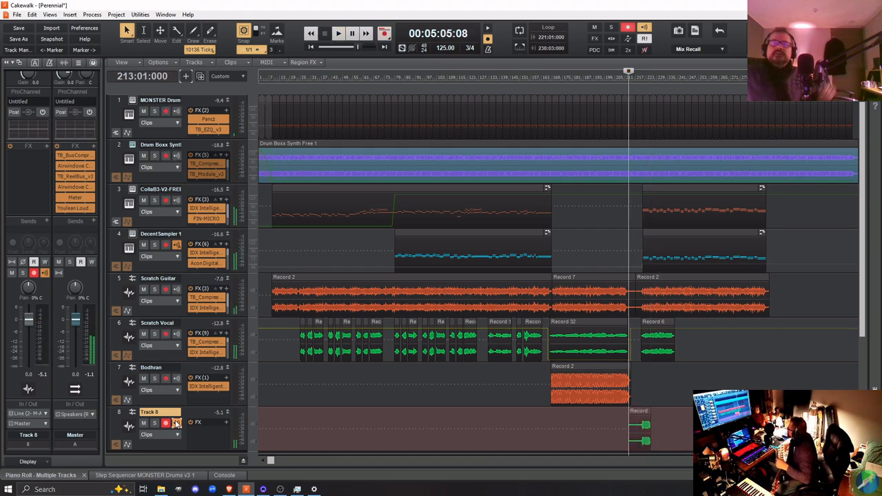
key("ctrl+z")
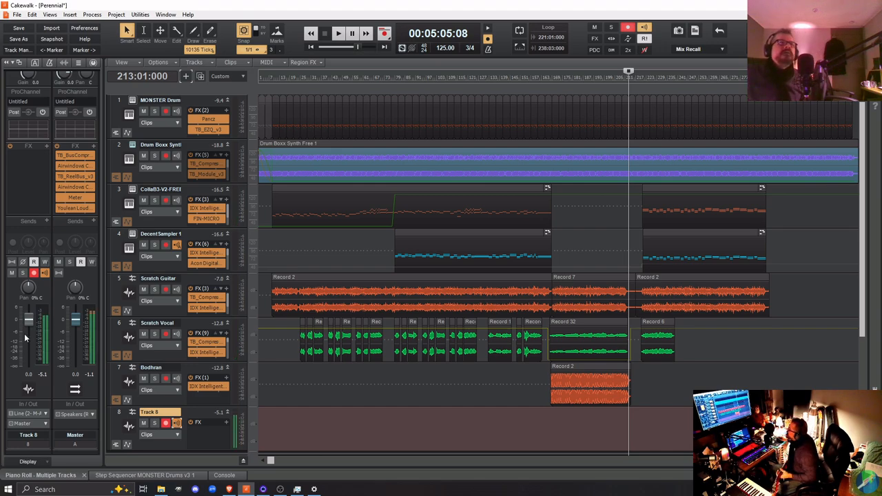
Lower the volume fader of Track 8 to about -15.2 dB
left_click_drag(30, 323, 30, 335)
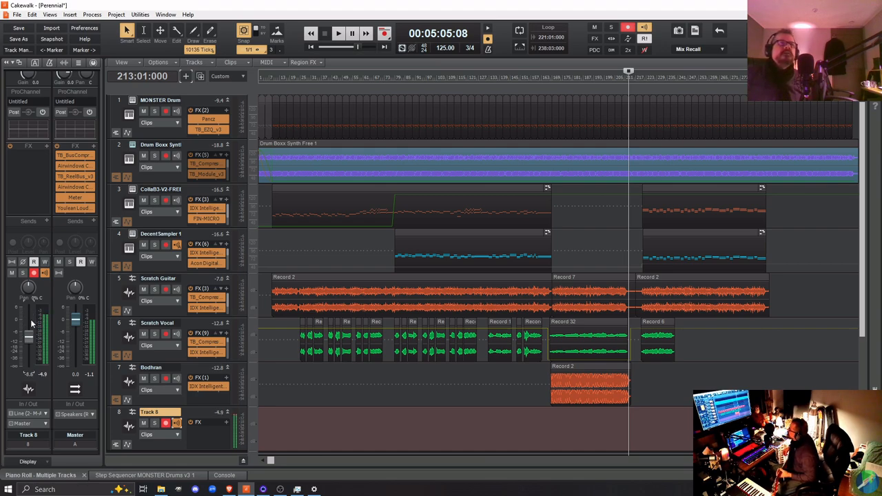
left_click_drag(31, 324, 31, 333)
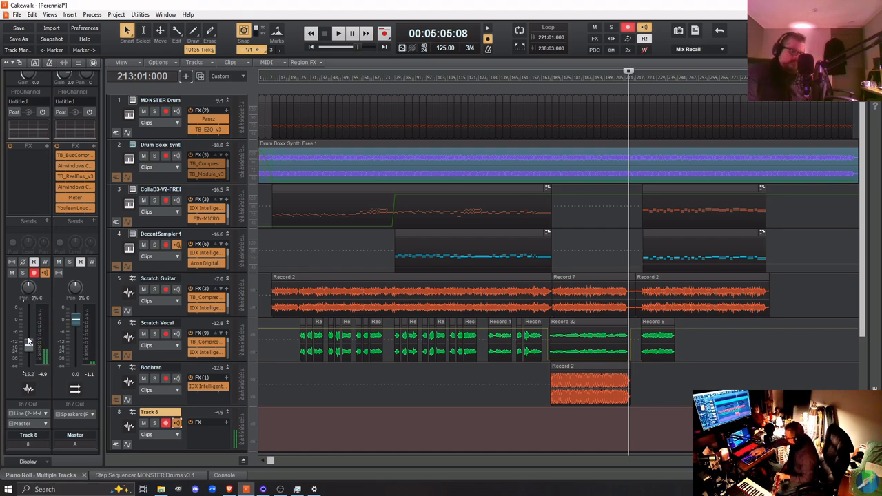
Try two further takes on Track 8 from 213:01:000, undoing each recording
key("r")
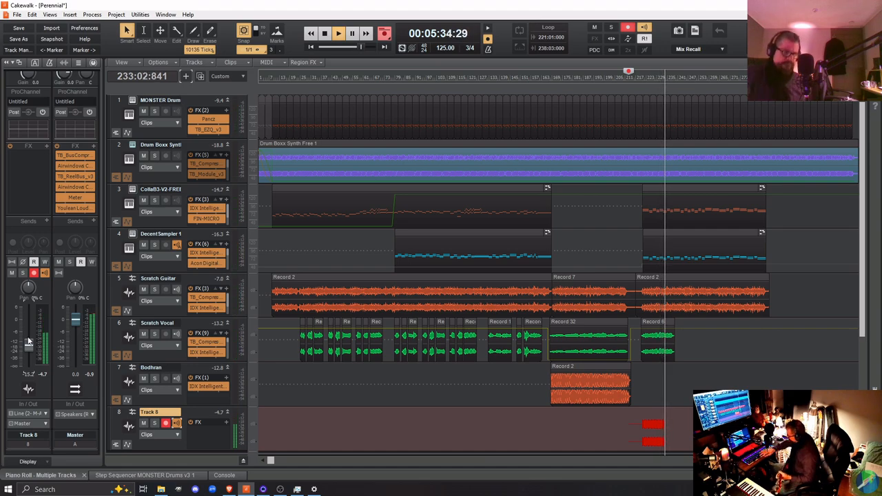
key("space")
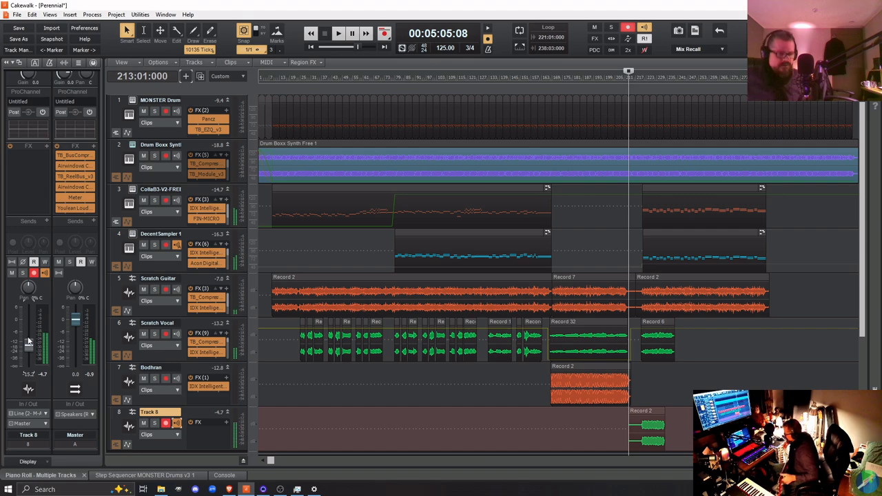
key("ctrl+z")
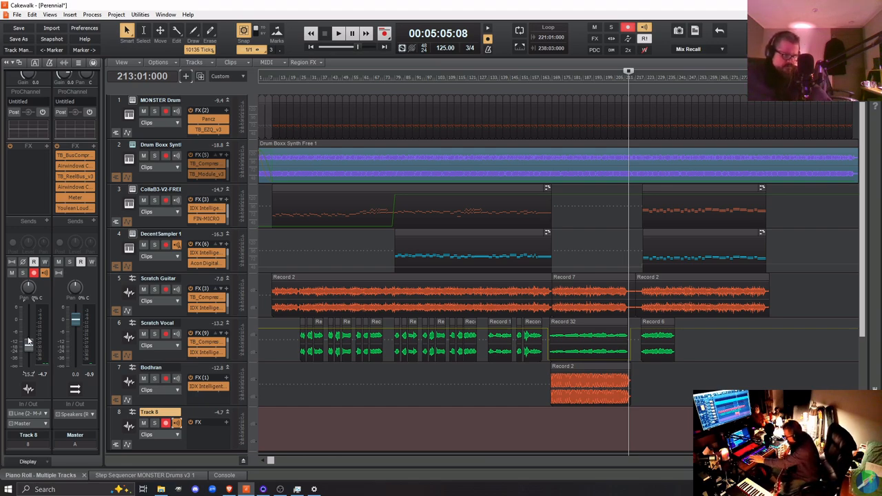
key("space")
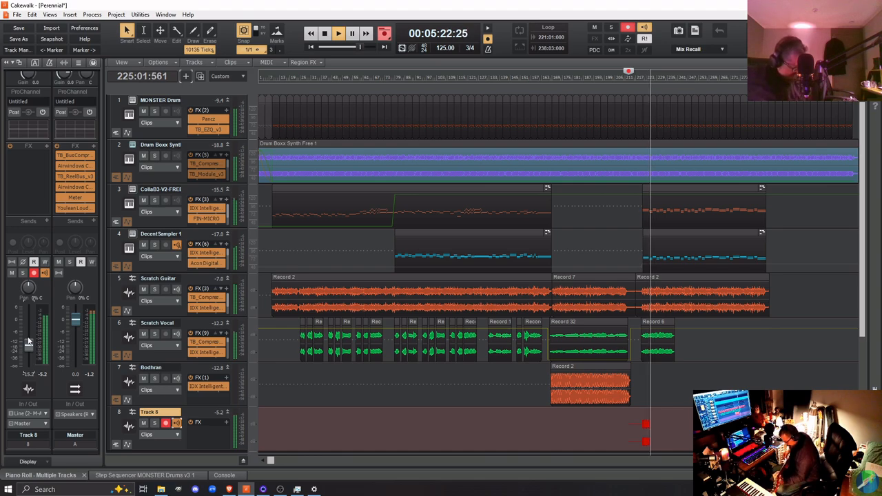
key("space")
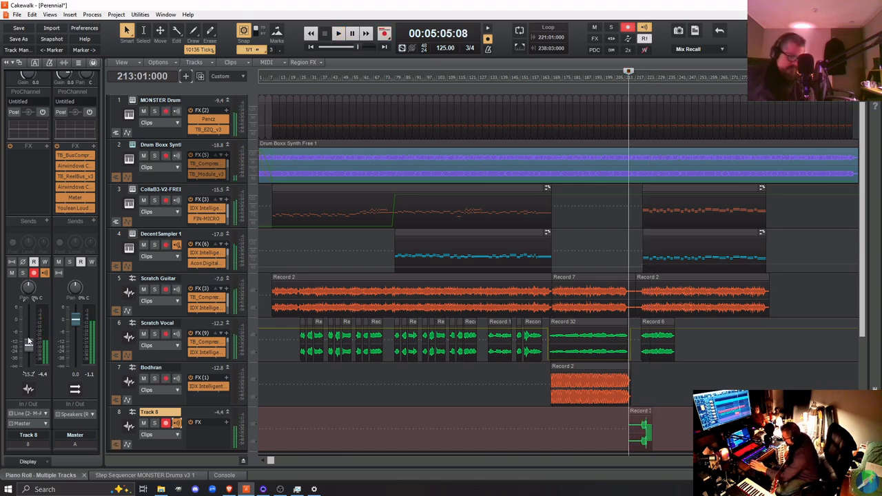
key("ctrl+z")
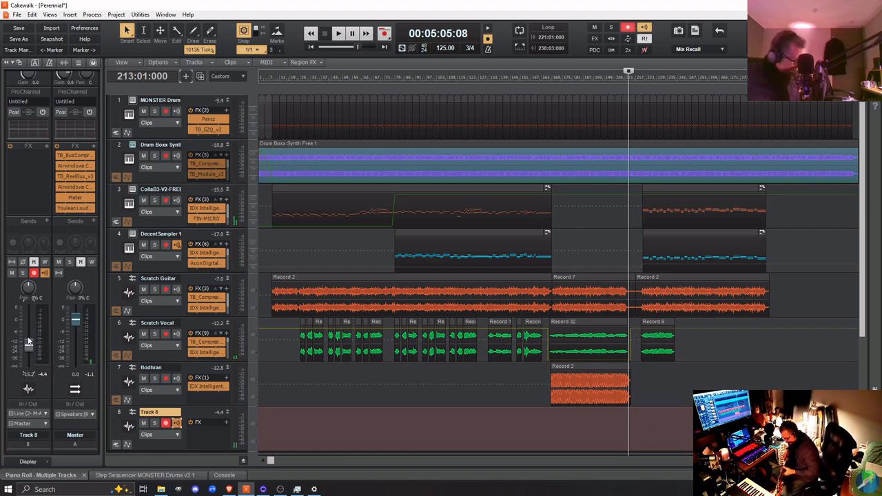
Record two more short takes on Track 8 from 213:01:000 and undo each one
key("r")
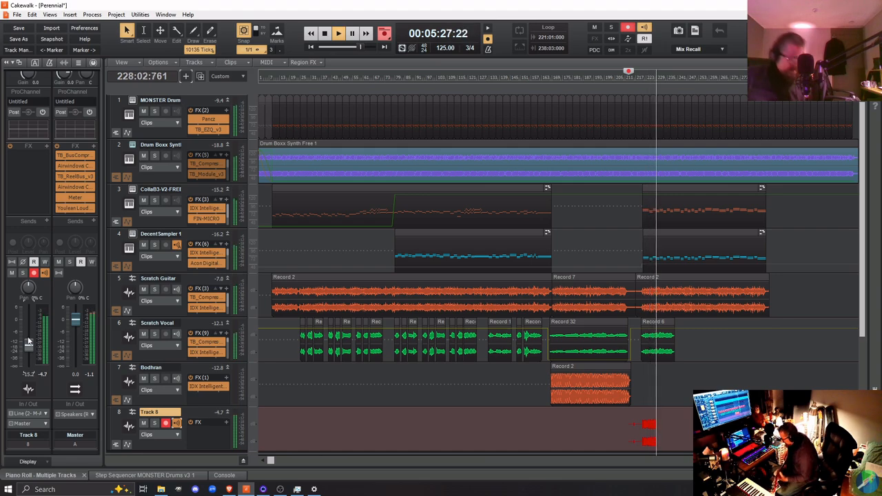
key("space")
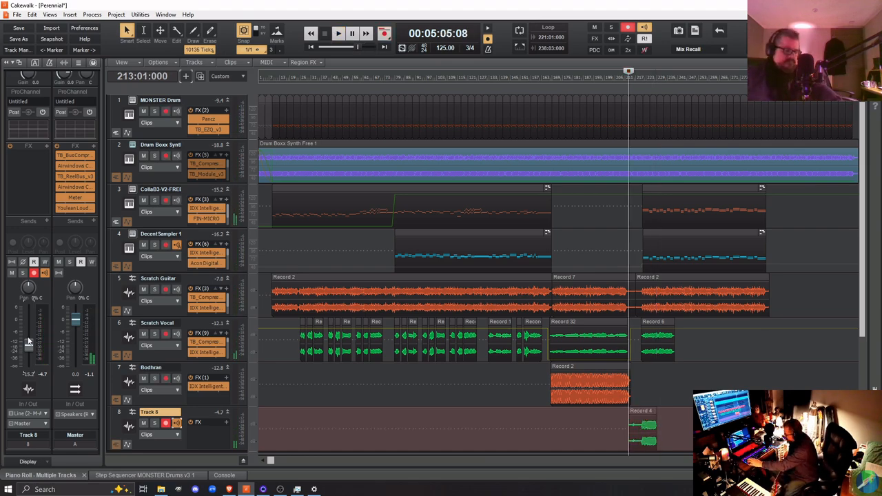
key("ctrl+z")
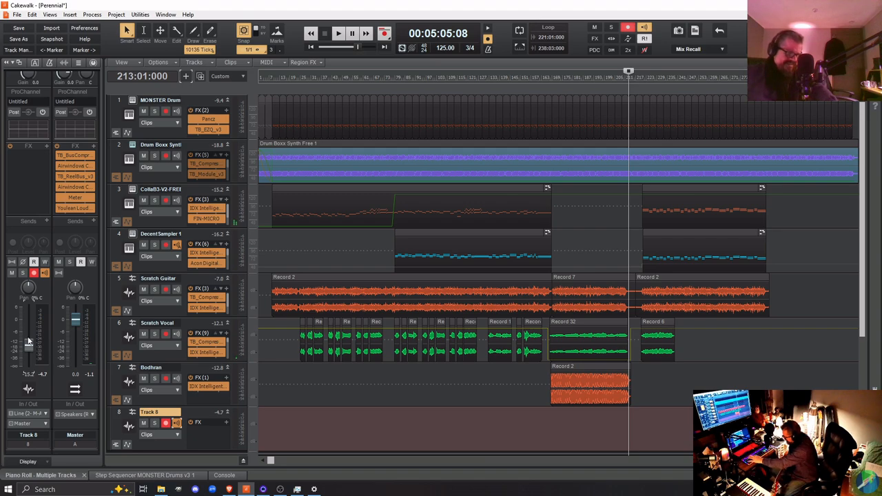
key("space")
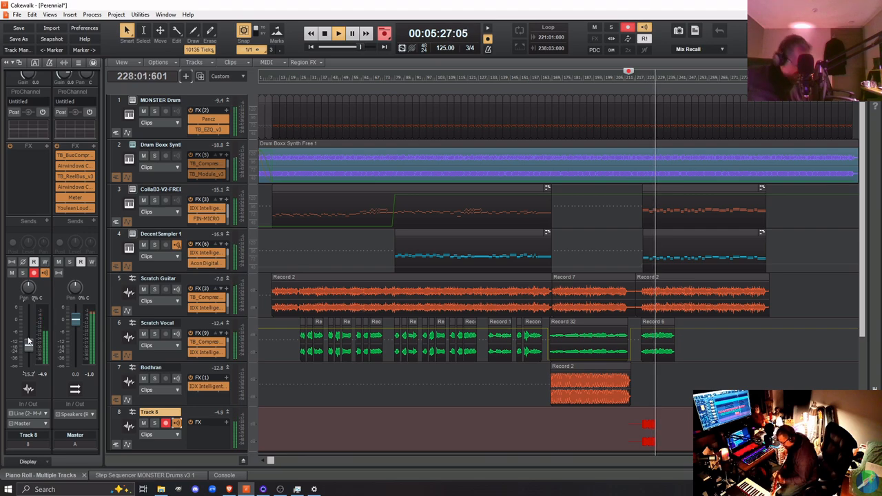
key("space")
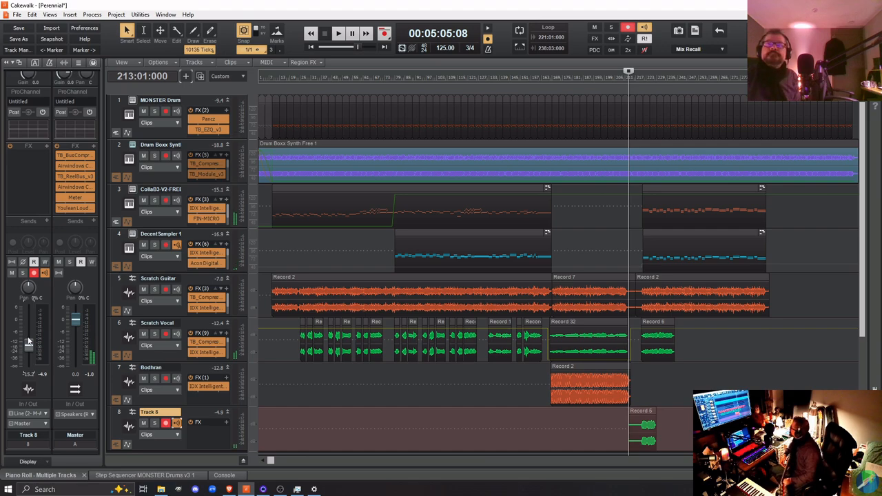
key("ctrl+z")
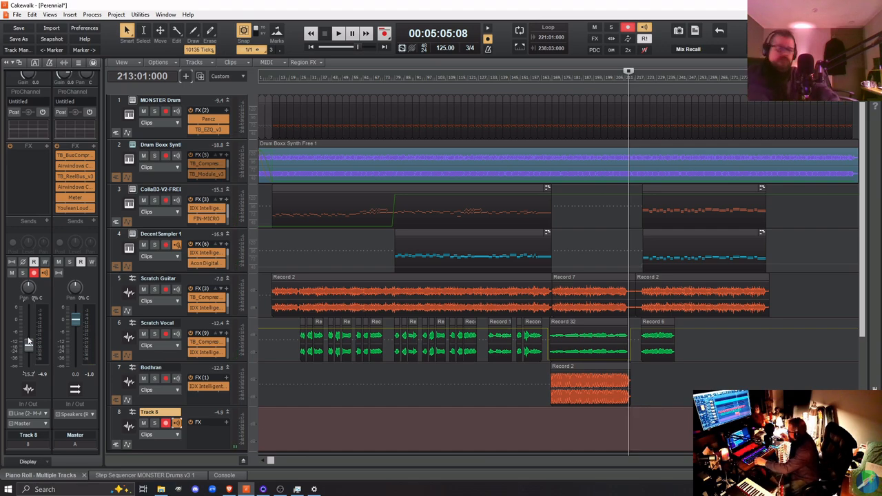
Rehearse the part over playback from 213:01:000, record a longer take on Track 8 and undo it
key("space")
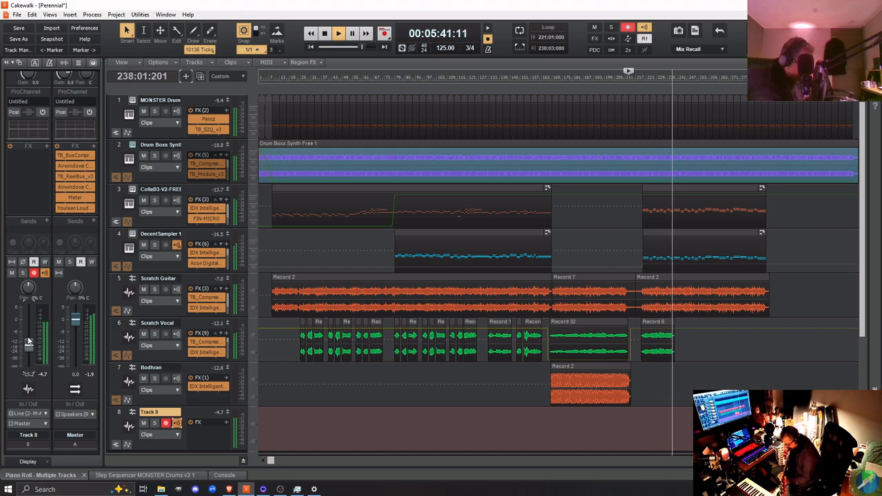
key("space")
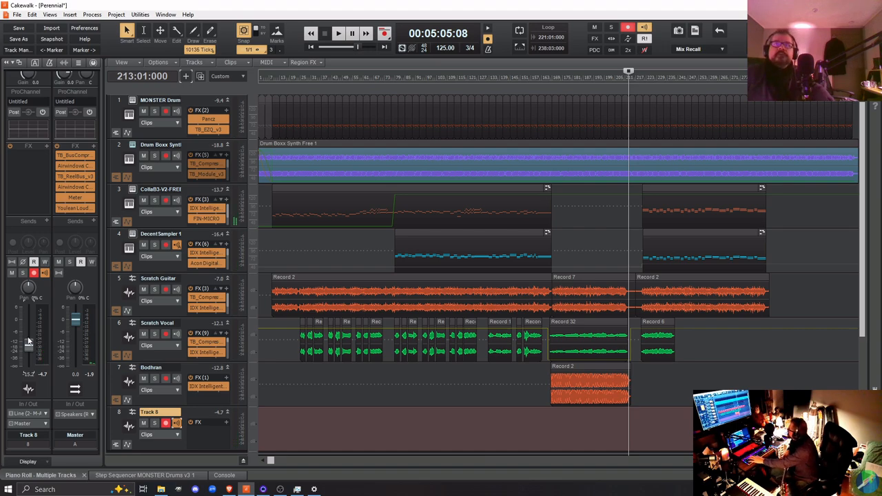
key("space")
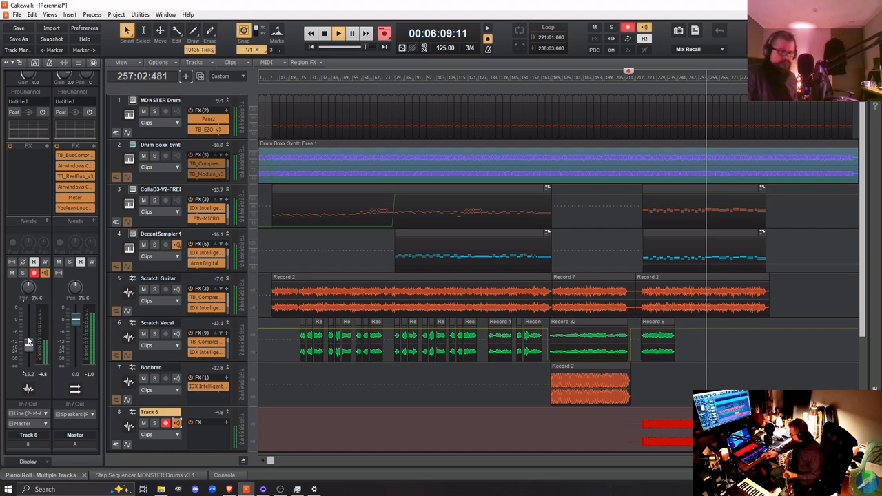
key("space")
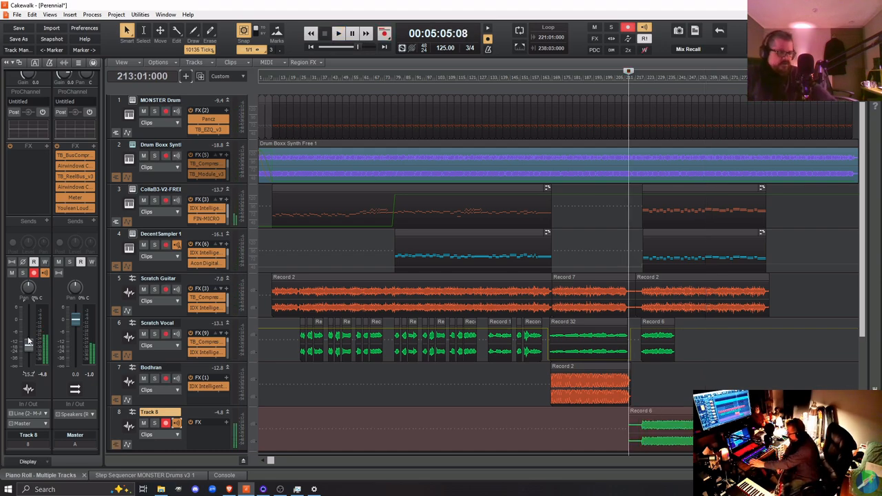
key("ctrl+z")
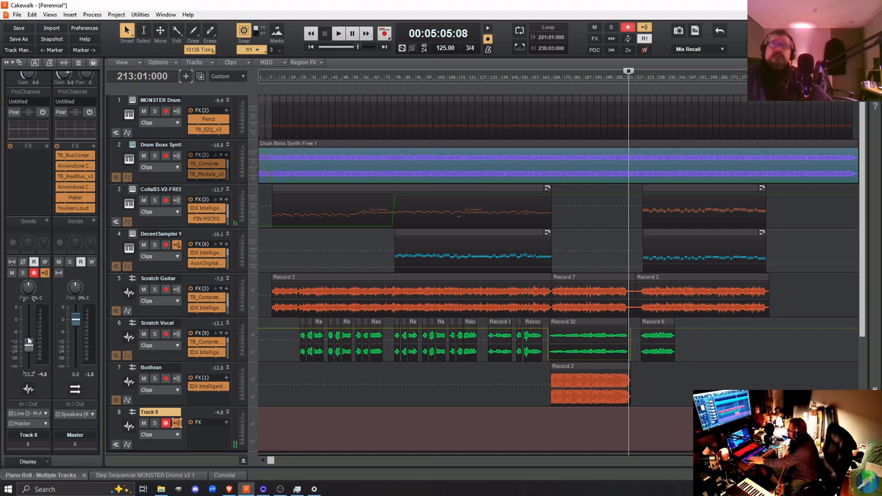
Record a full take of the ending on Track 8 from 213:01:000 and keep it
key("space")
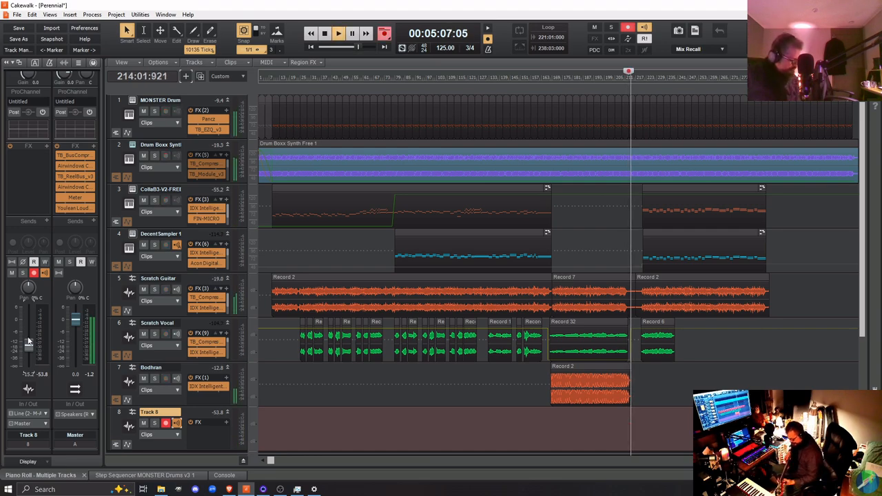
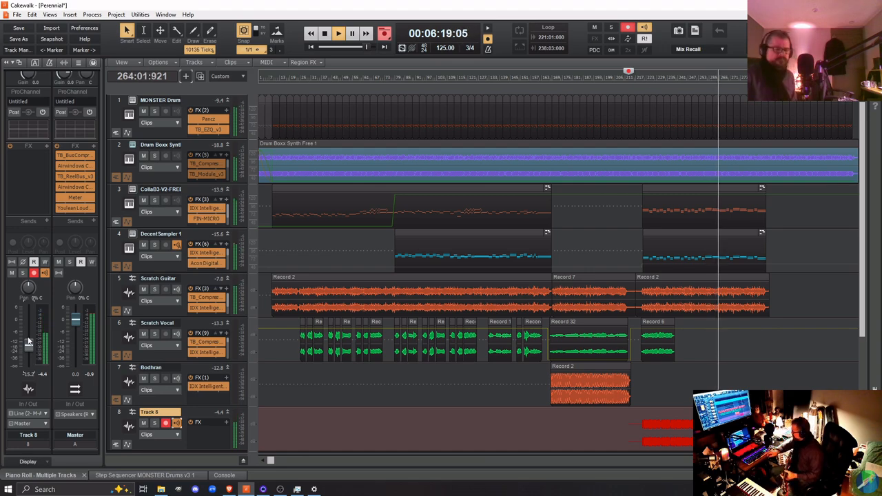
key("space")
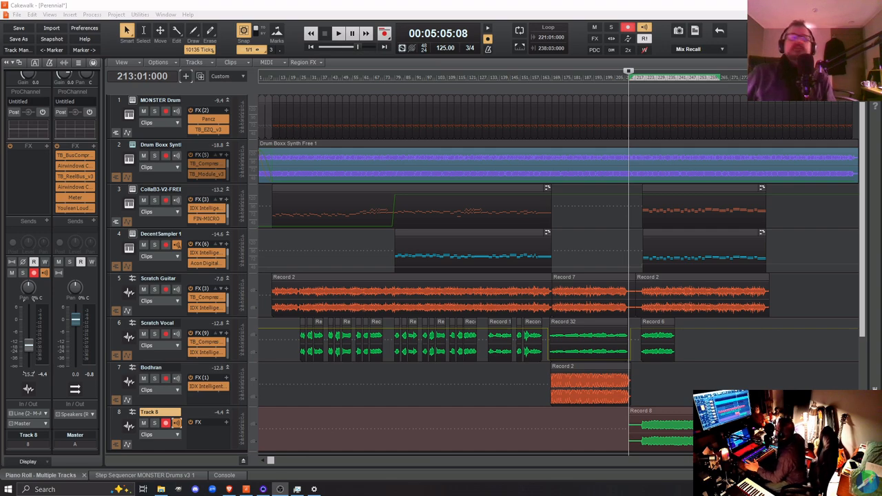
Trim the silent lead-in off the start of the newly recorded Track 8 clip
left_click(678, 411)
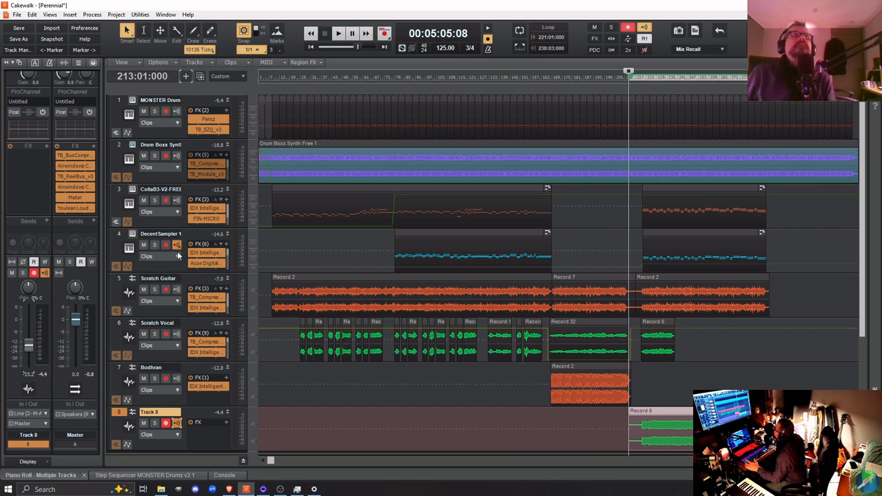
left_click(89, 15)
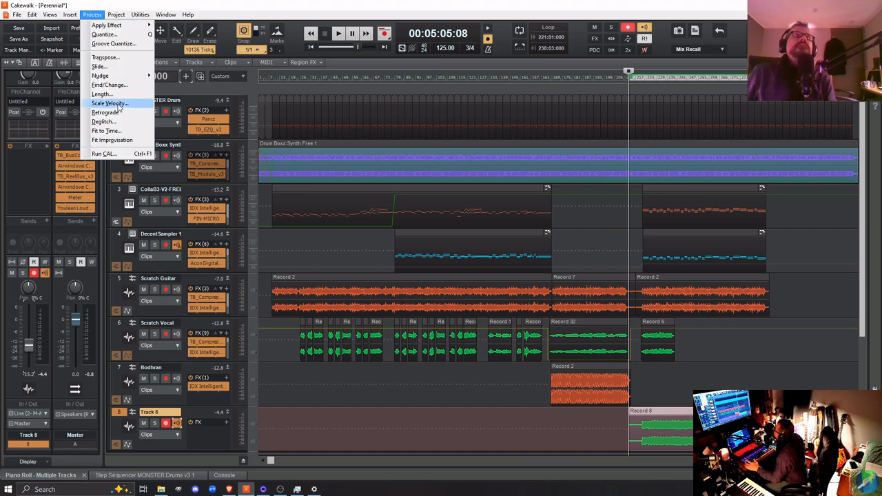
mouse_move(123, 76)
left_click(189, 112)
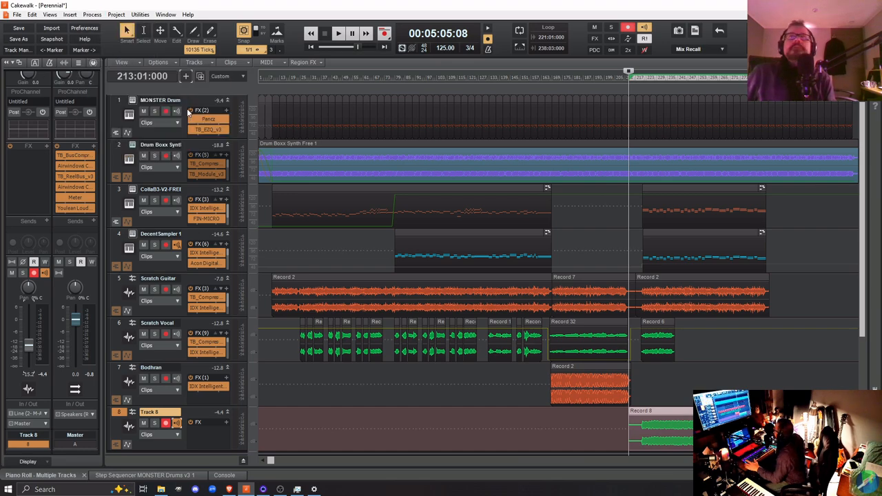
left_click(32, 15)
left_click(31, 15)
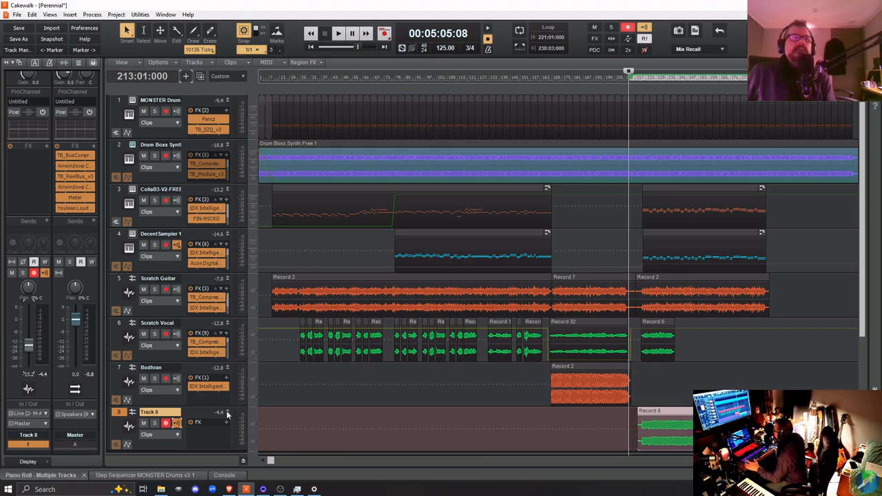
Disarm Track 8, switch off its input monitoring and play the ending back from 213:01:000
left_click(165, 422)
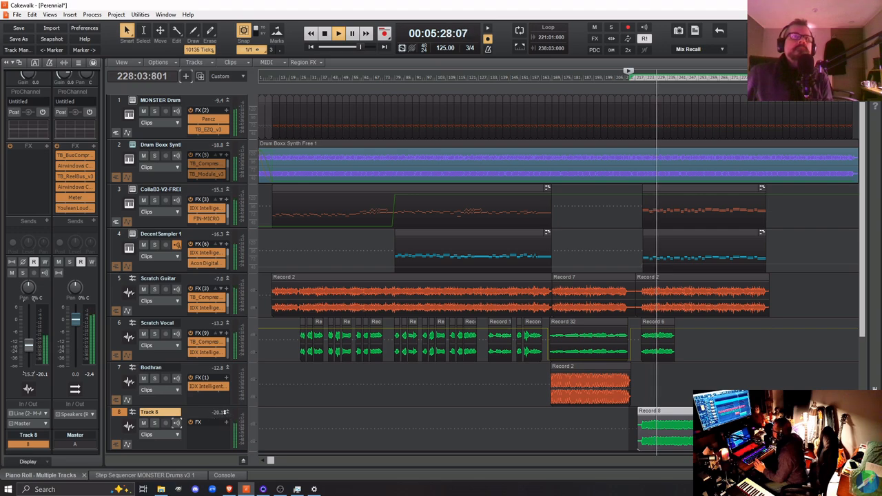
left_click(227, 413)
left_click(228, 413)
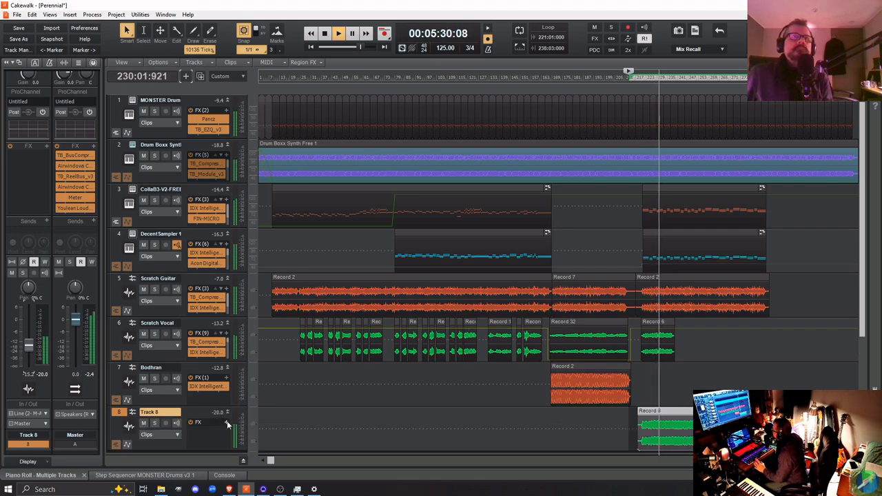
Insert IDX Intelligent Dynamics Stereo on Track 8, set its main dial to -19.5 and raise its Speed slightly
right_click(231, 424)
mouse_move(275, 329)
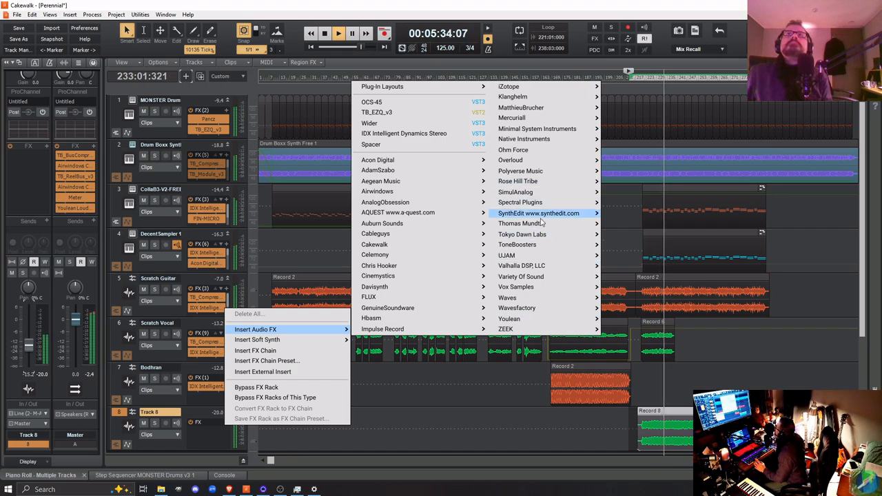
mouse_move(542, 224)
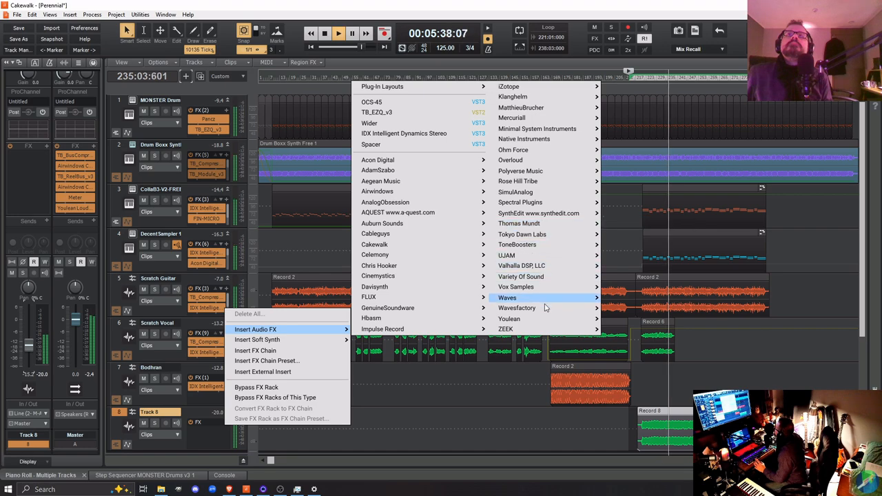
mouse_move(545, 301)
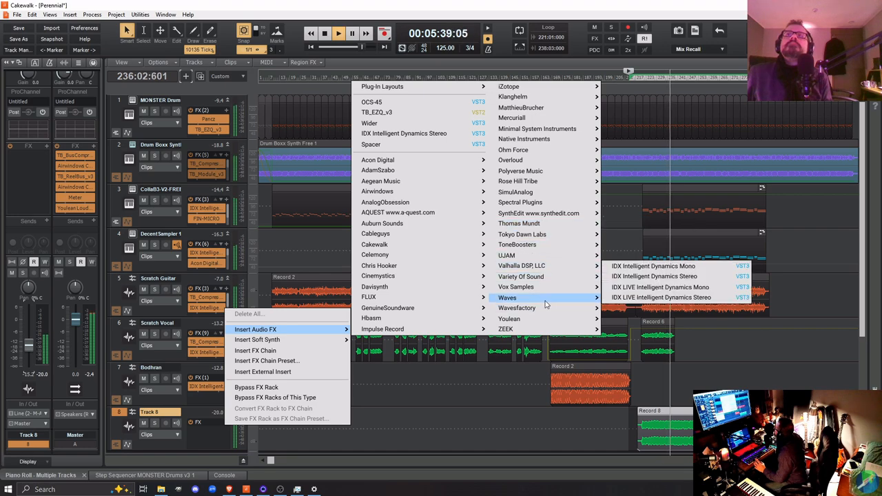
left_click(660, 276)
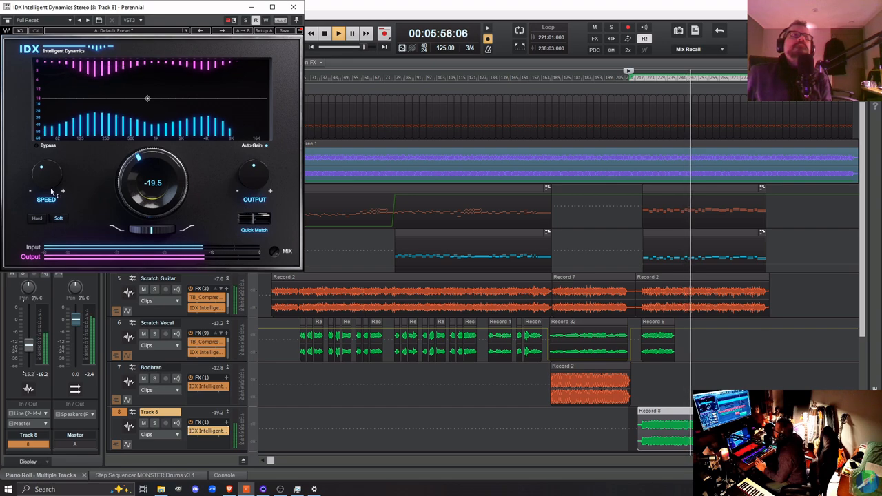
left_click_drag(48, 176, 48, 142)
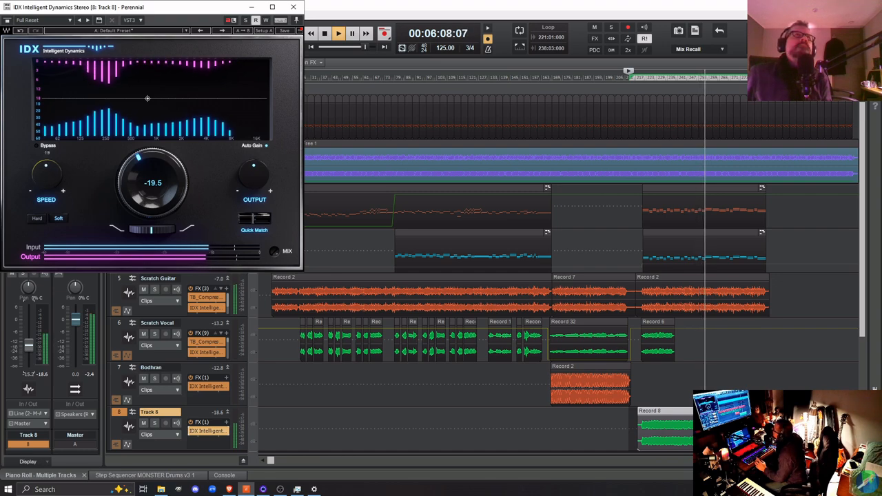
left_click(293, 7)
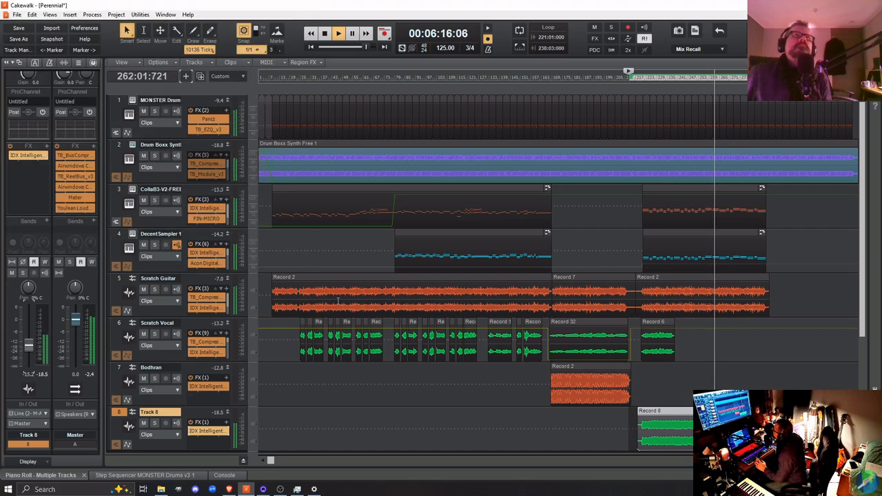
Insert the STFU effect on Track 8 after IDX Intelligent Dynamics
left_click(228, 413)
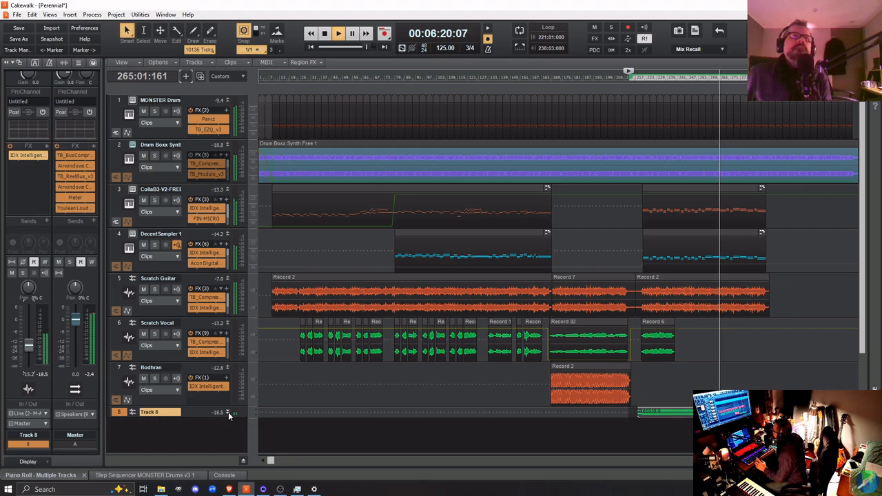
left_click(229, 413)
right_click(227, 429)
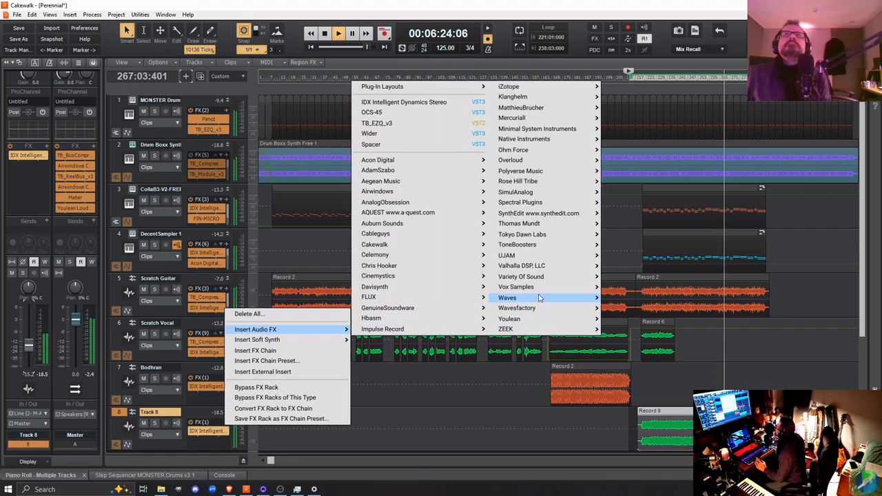
mouse_move(549, 301)
mouse_move(549, 335)
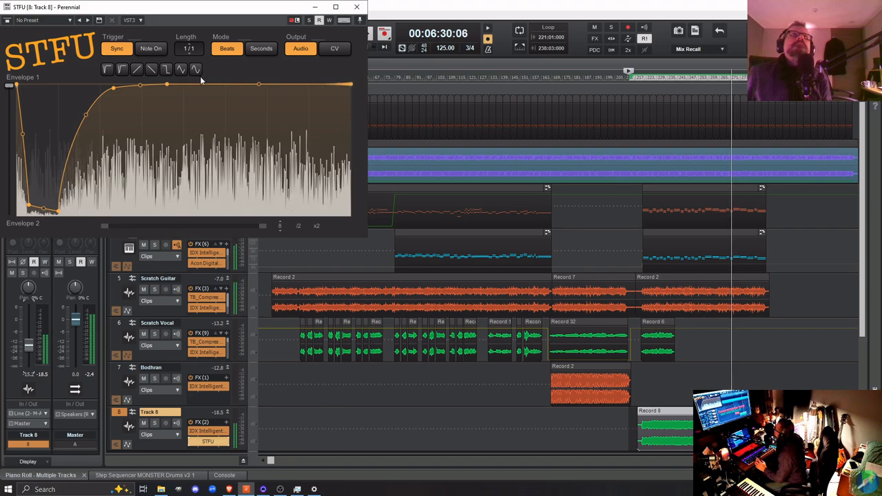
Try doubling and halving the time scale of STFU's Envelope 1 during playback
left_click(316, 226)
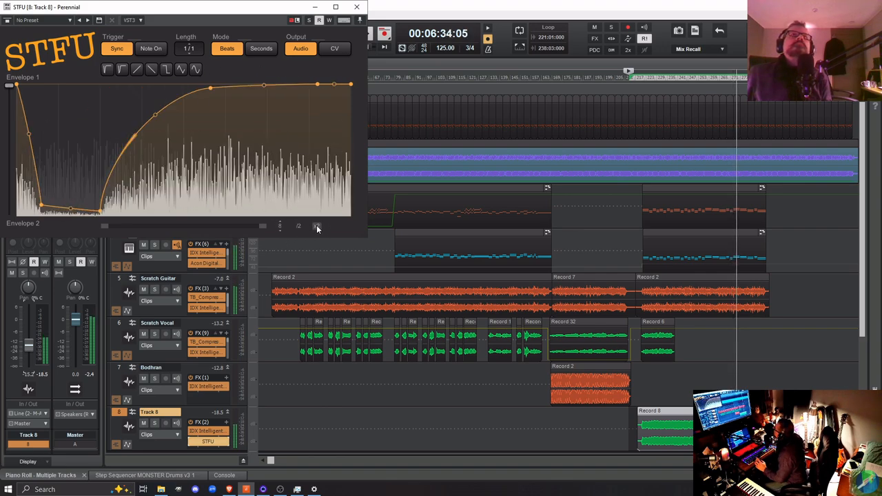
left_click(316, 226)
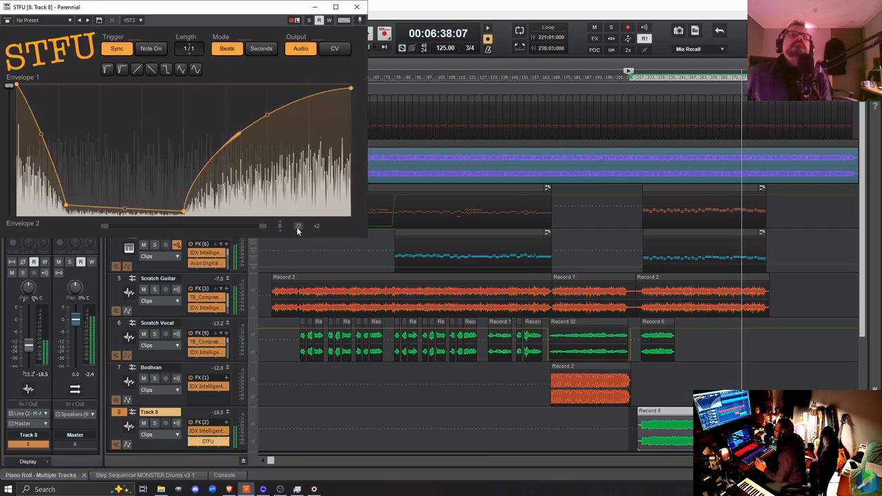
left_click(297, 228)
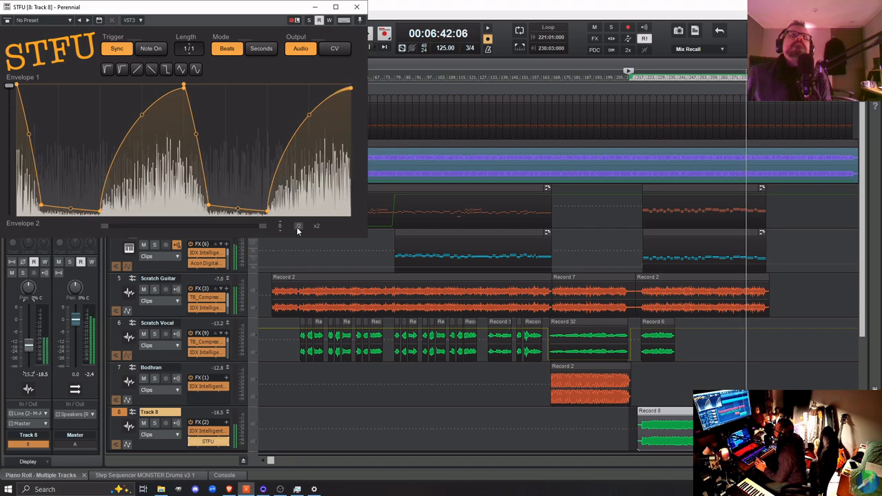
left_click(297, 228)
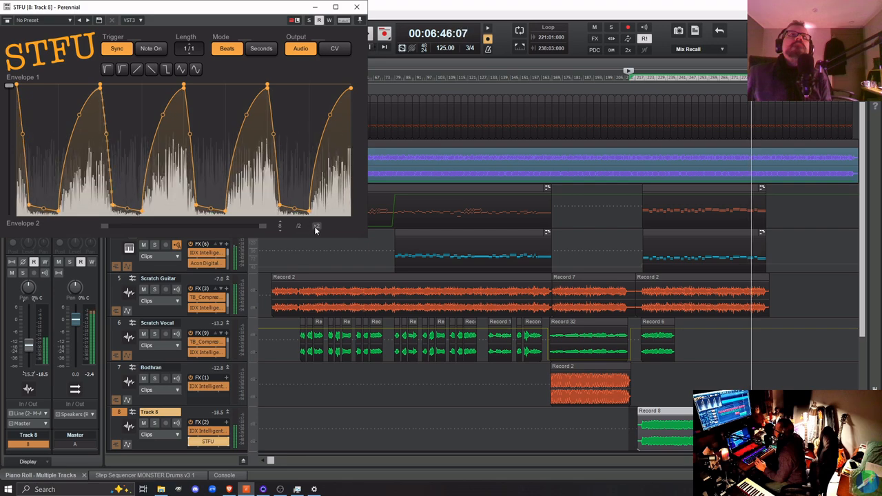
left_click(315, 229)
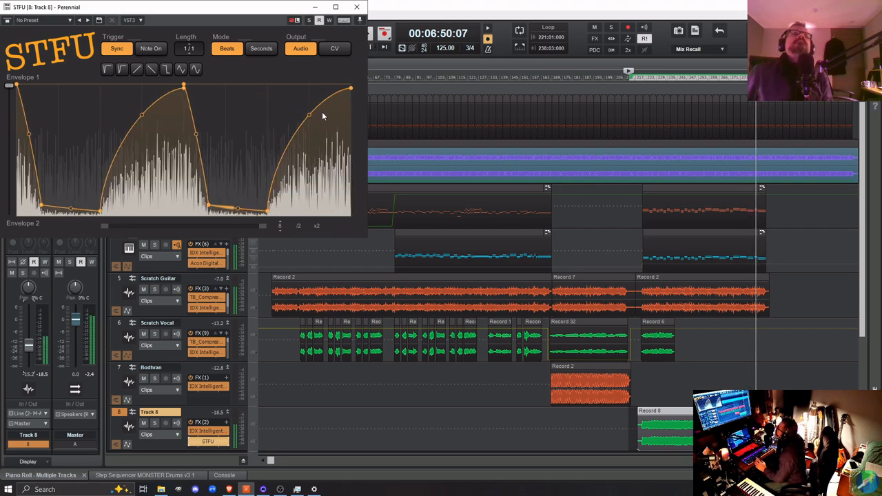
Try several preset shapes on STFU's Envelope 1, ending with the sine wave, and replay the ending
left_click(122, 70)
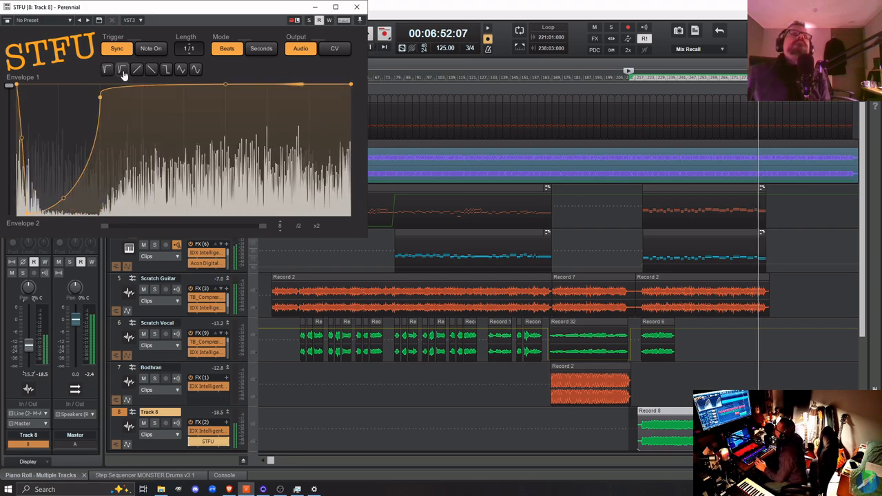
left_click(108, 71)
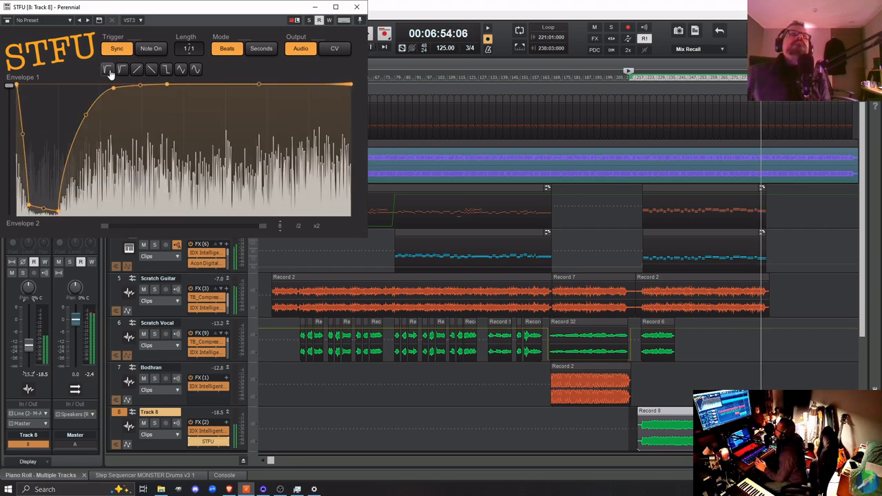
left_click(194, 70)
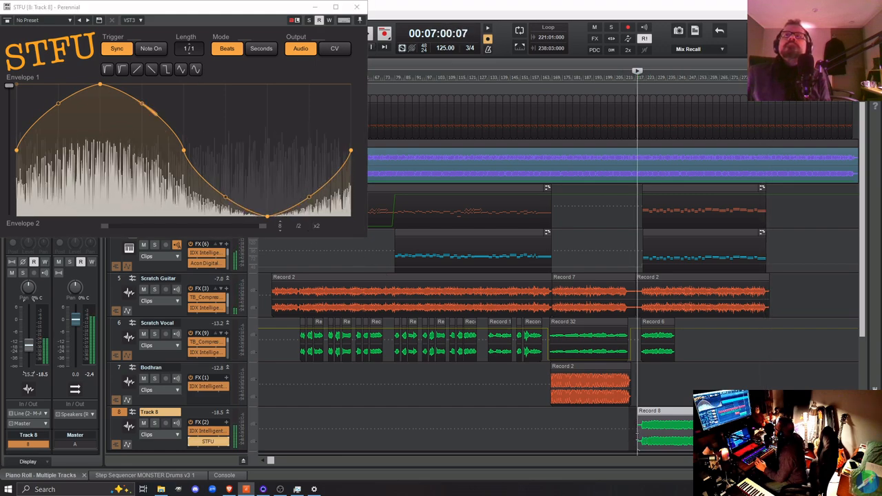
key("space")
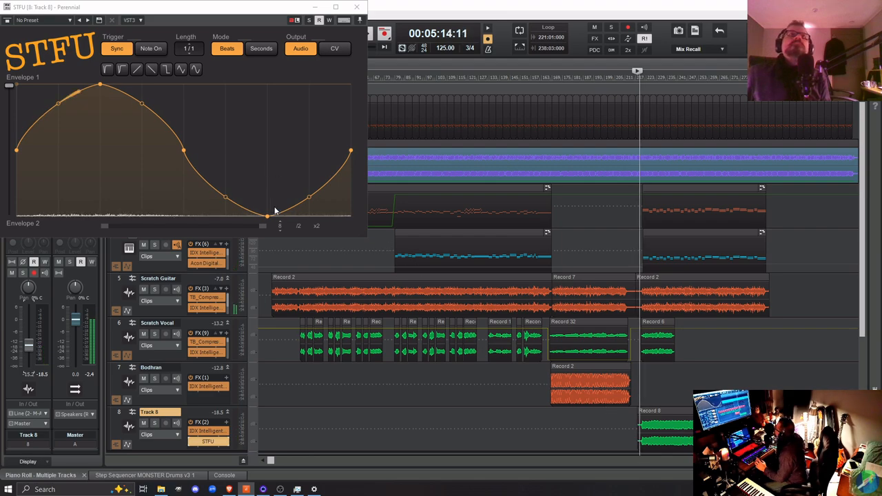
Try different time scales for Envelope 1's sine curve by repeatedly doubling and halving it during playback
left_click(316, 227)
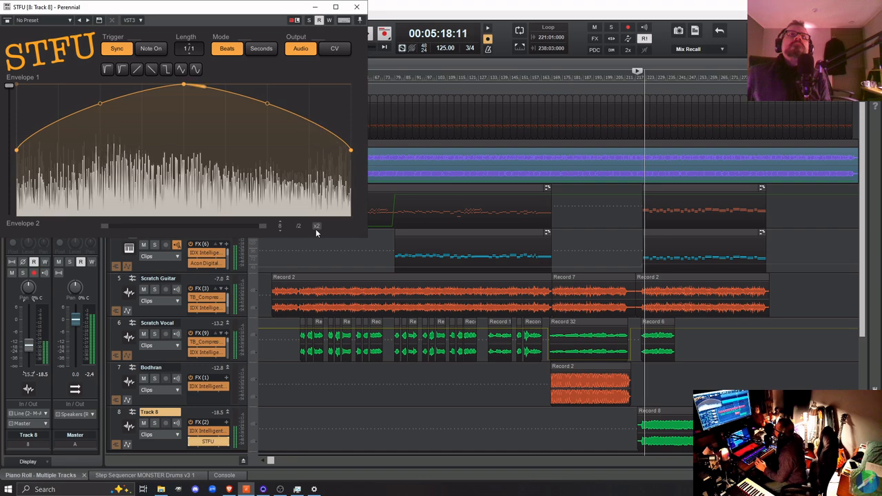
left_click(299, 228)
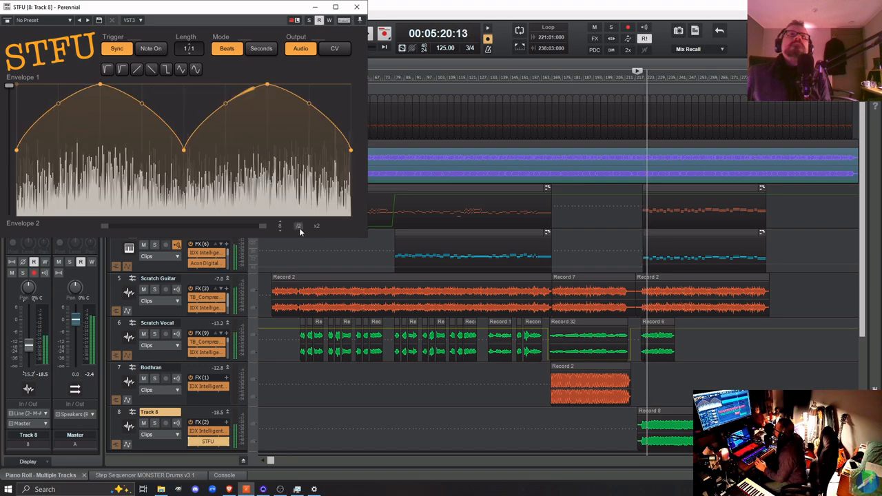
left_click(299, 227)
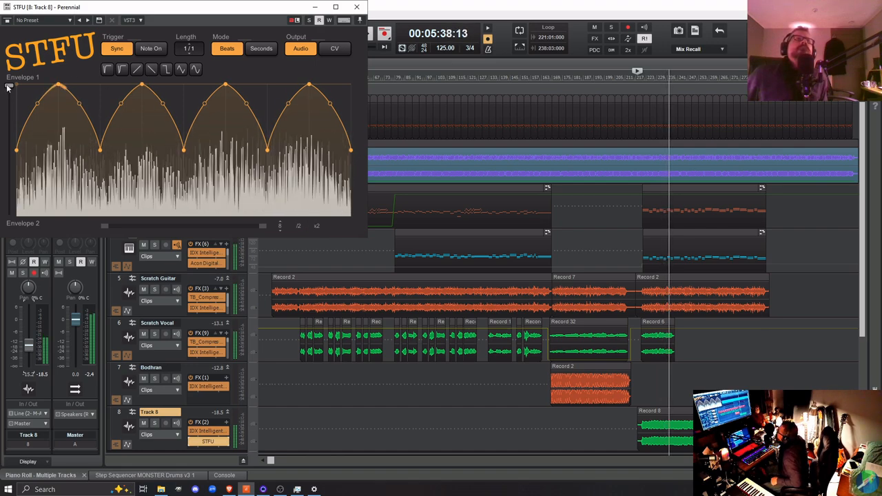
left_click_drag(9, 85, 9, 102)
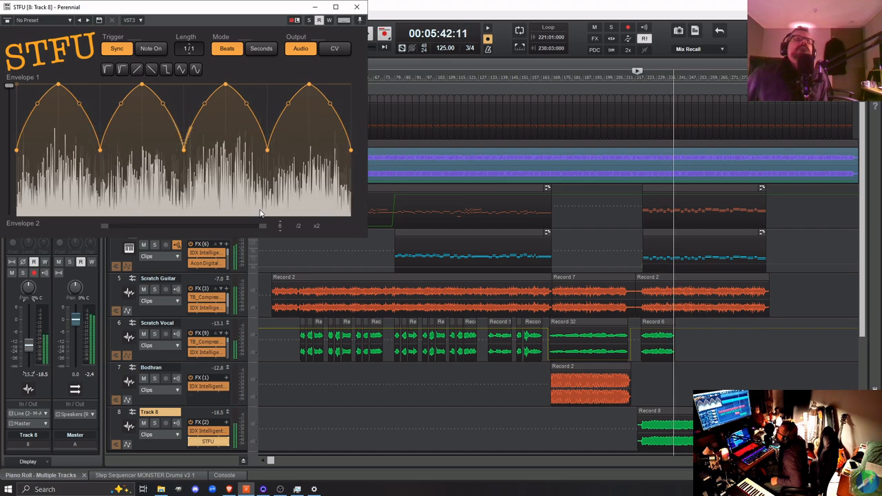
left_click(296, 226)
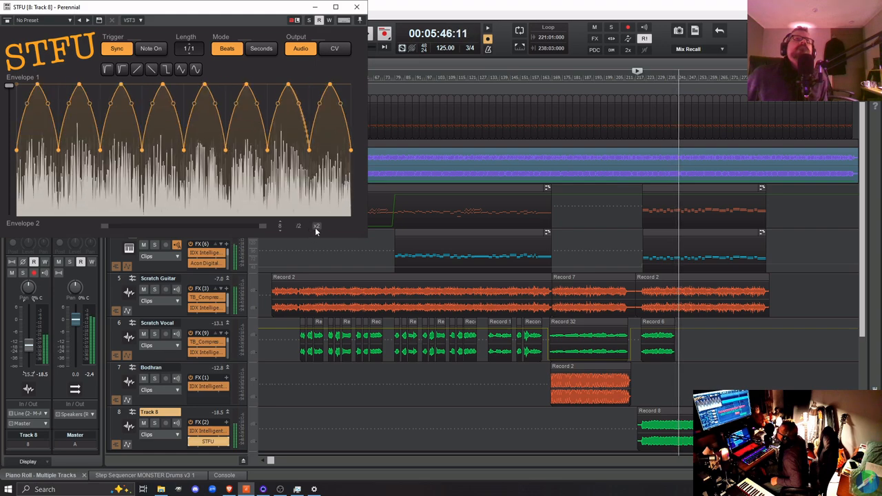
left_click(313, 226)
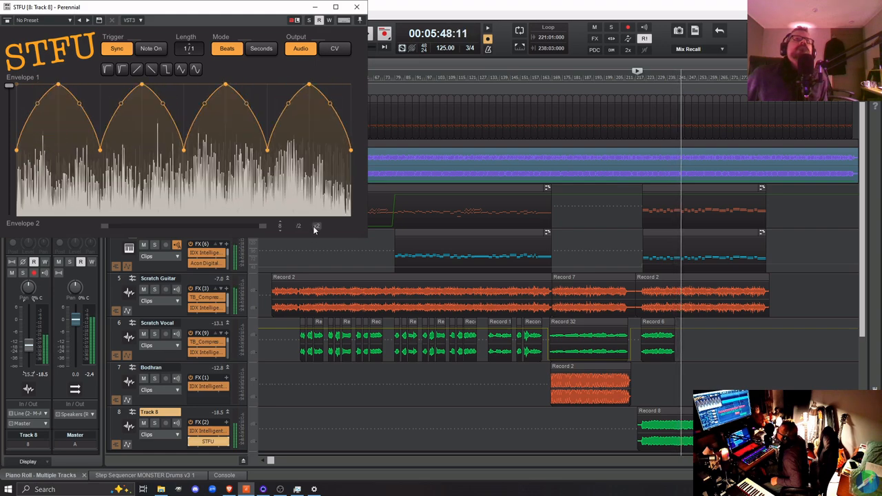
left_click(315, 226)
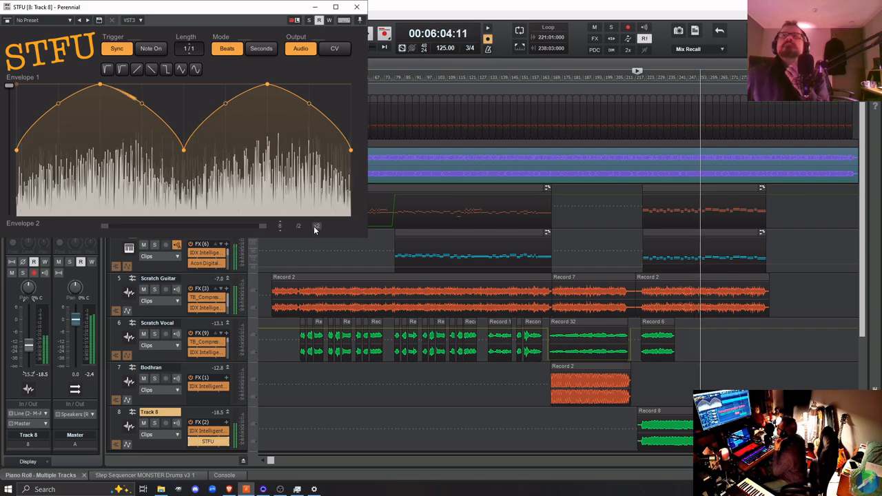
left_click(303, 226)
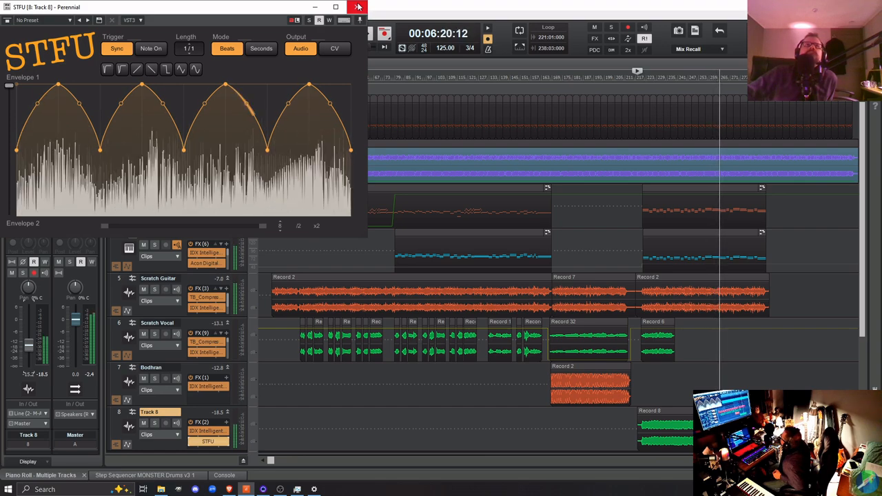
Replace Track 8's STFU with a fresh instance and try doubling and halving Envelope 1's default time scale
right_click(209, 445)
left_click(226, 279)
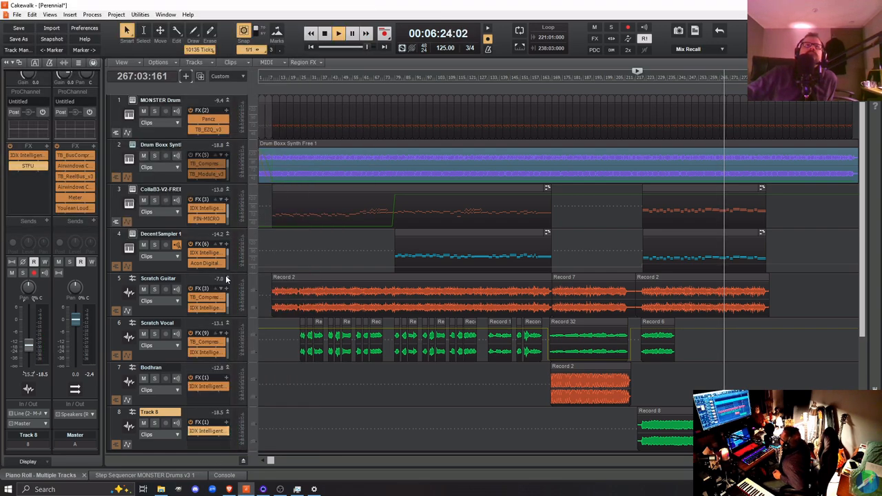
right_click(227, 423)
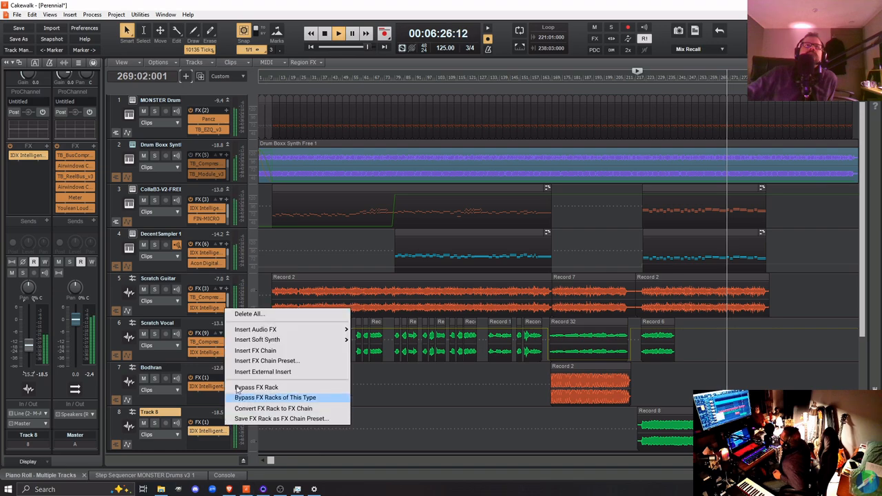
mouse_move(258, 332)
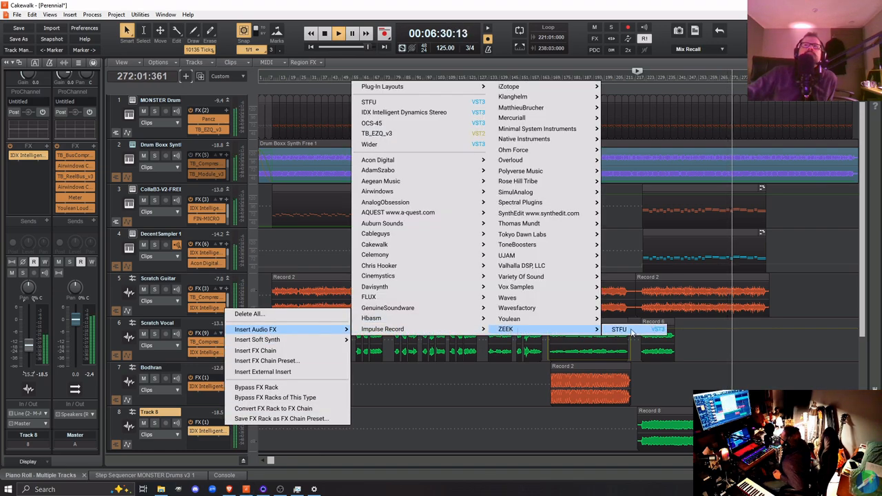
left_click(627, 329)
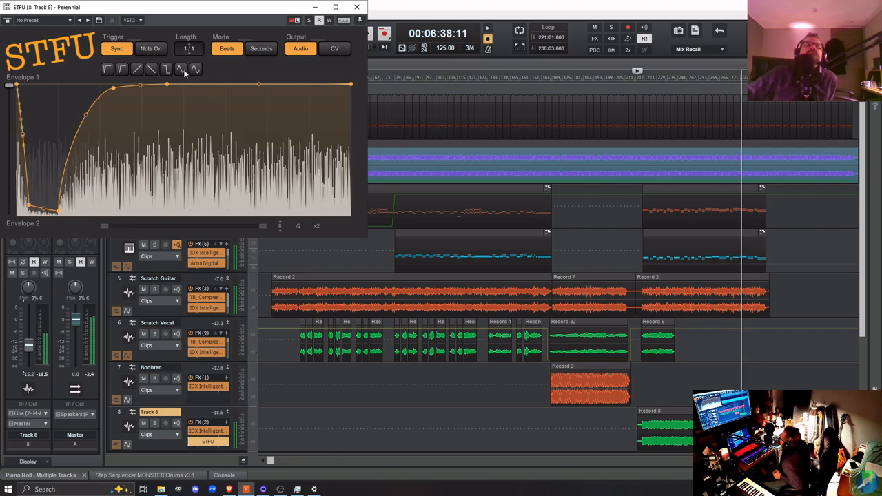
left_click(316, 226)
left_click(298, 226)
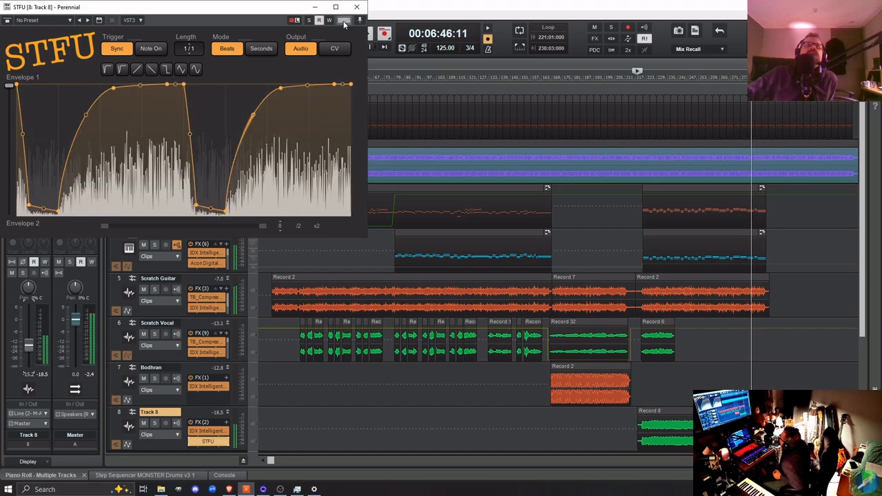
Delete STFU from Track 8 and reinsert it after IDX Intelligent Dynamics to restore its default envelope
right_click(190, 444)
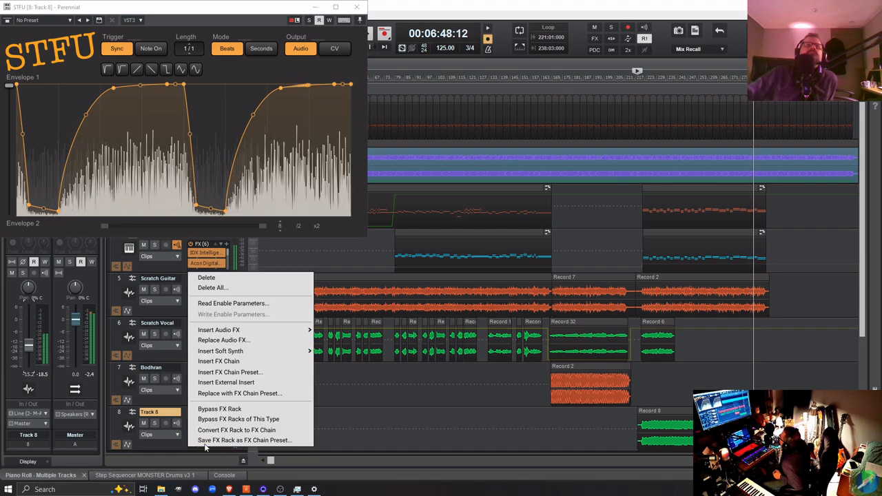
left_click(227, 282)
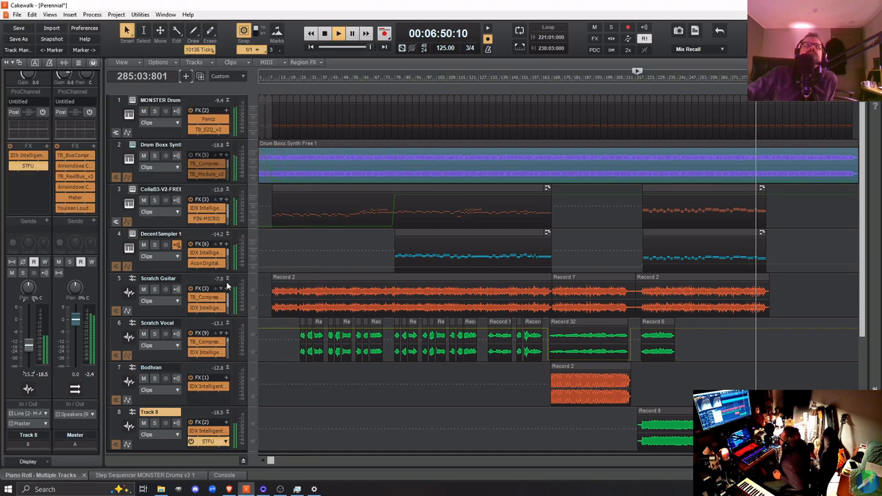
right_click(225, 423)
mouse_move(273, 333)
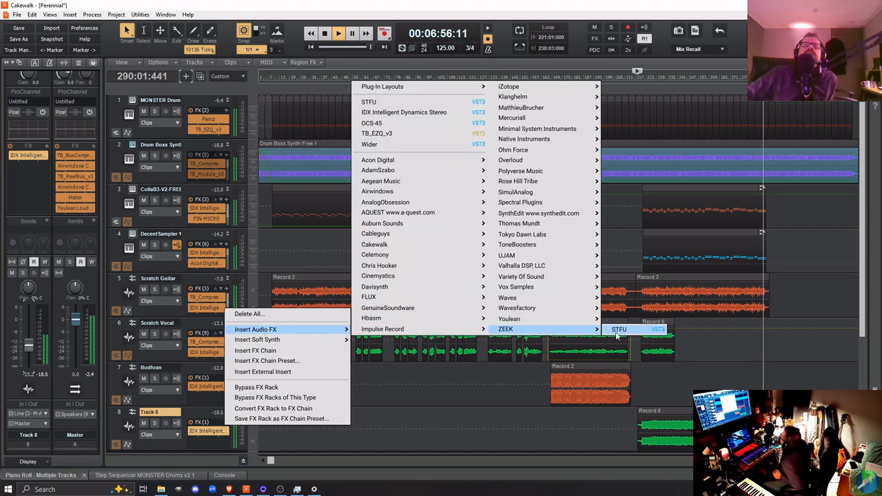
left_click(618, 330)
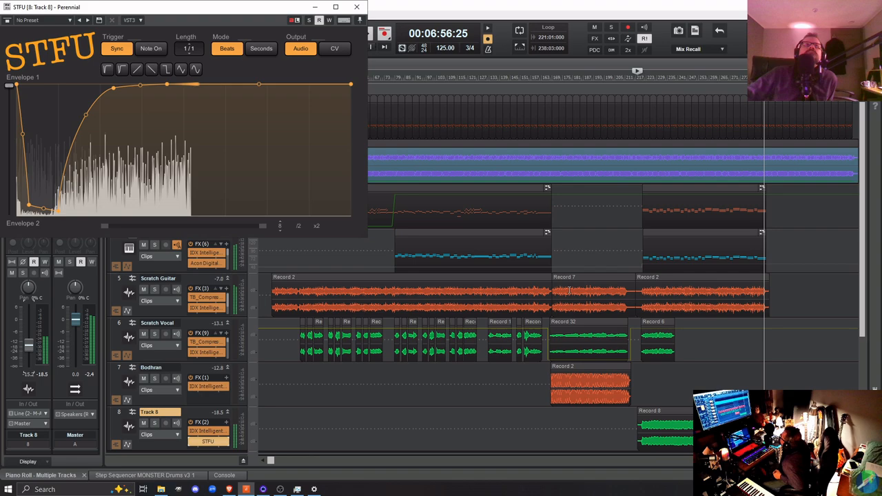
Try stretching Envelope 1 to twice its default length and reducing its depth by about a third
left_click(317, 227)
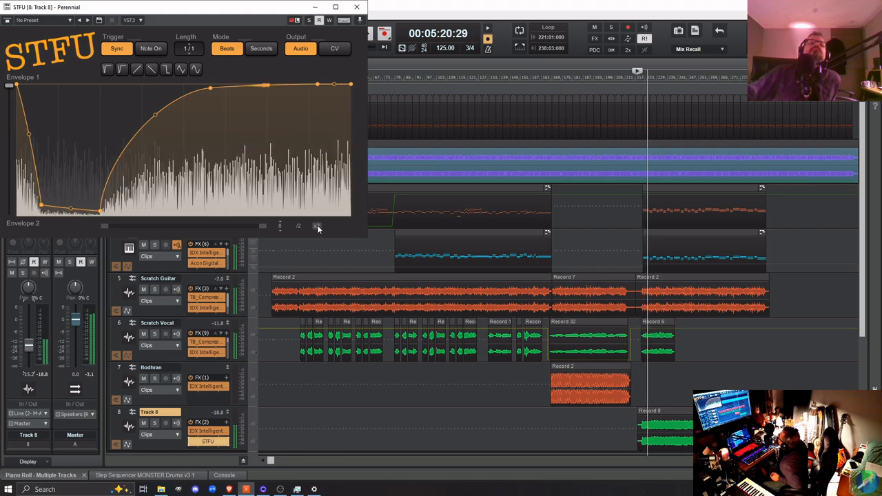
left_click(317, 227)
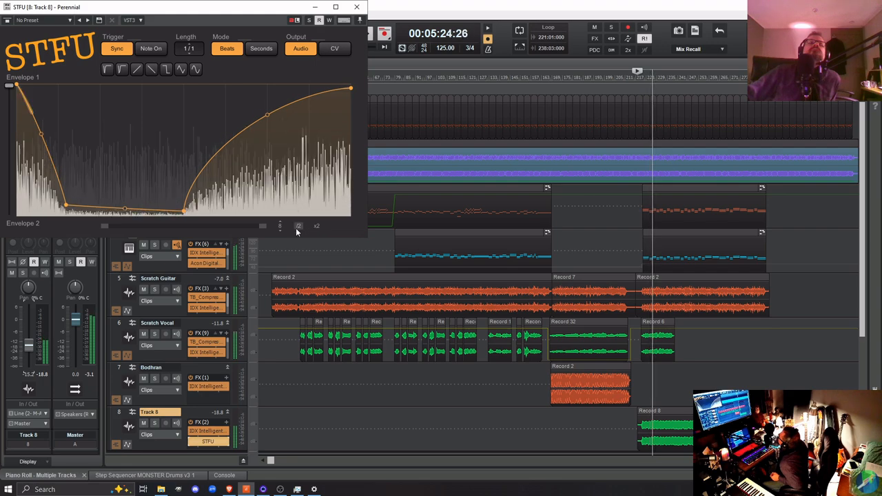
left_click(297, 227)
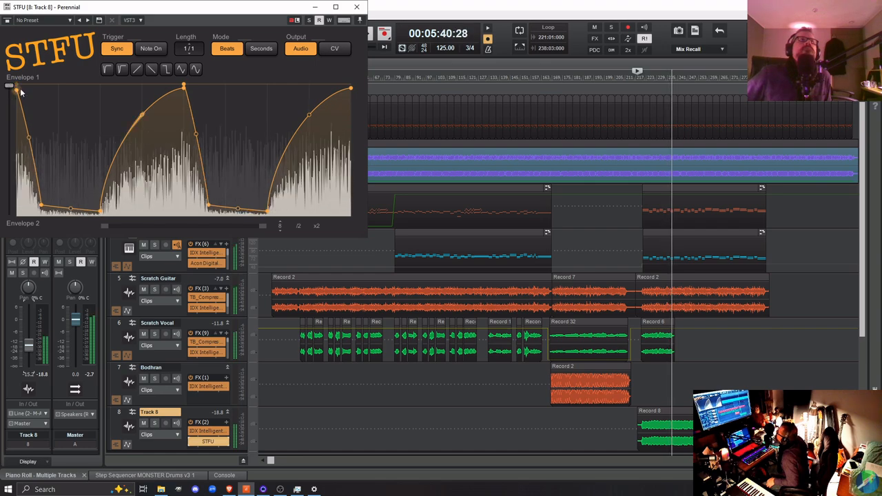
mouse_move(17, 90)
left_mouse_down()
mouse_move(10, 152)
mouse_move(9, 132)
left_mouse_up()
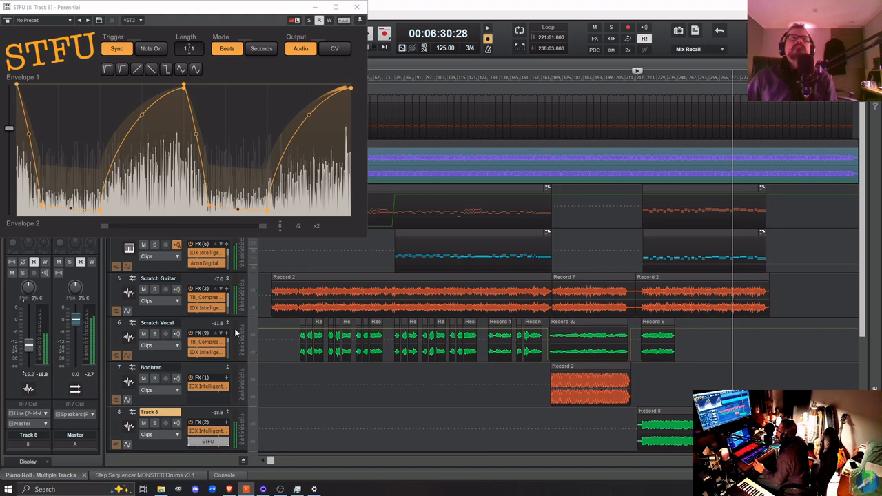
Remove the adjusted STFU from Track 8 and insert a new STFU from the ZEEK plug-ins
right_click(210, 444)
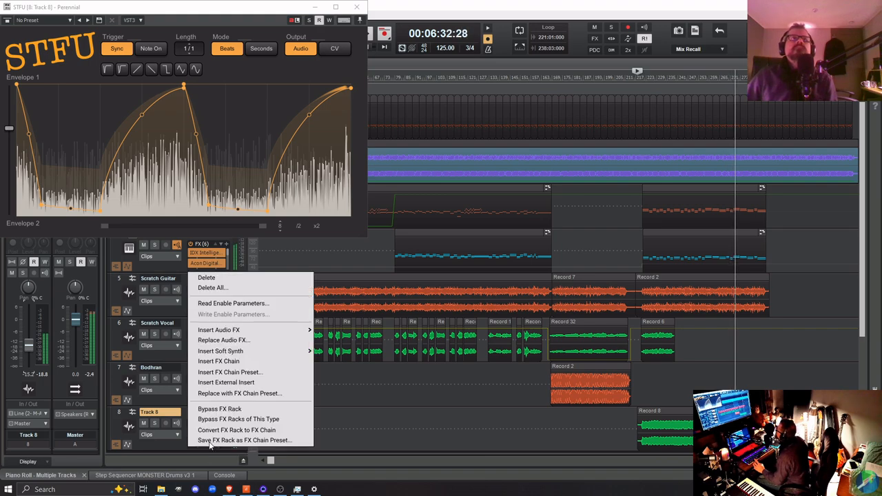
left_click(242, 277)
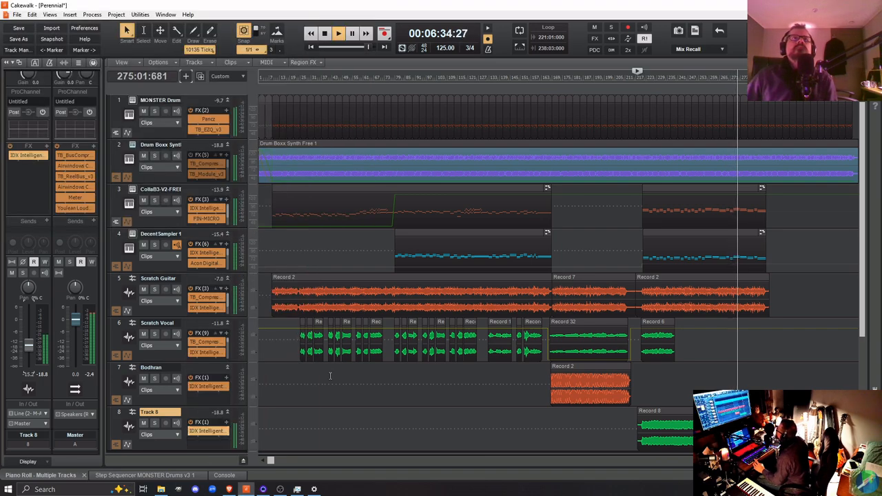
right_click(226, 425)
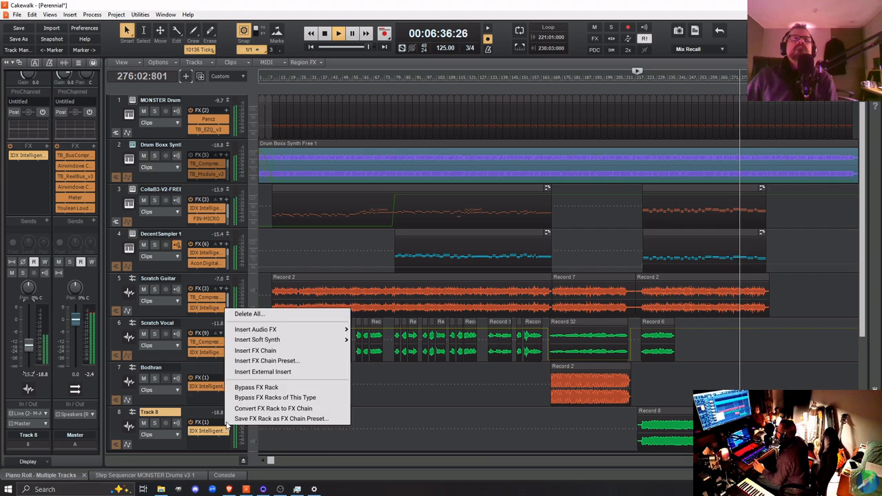
mouse_move(274, 330)
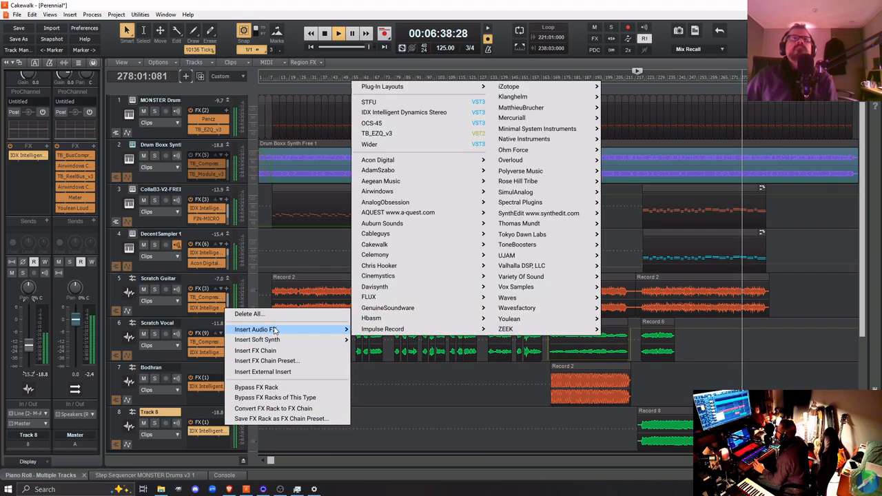
left_click(627, 333)
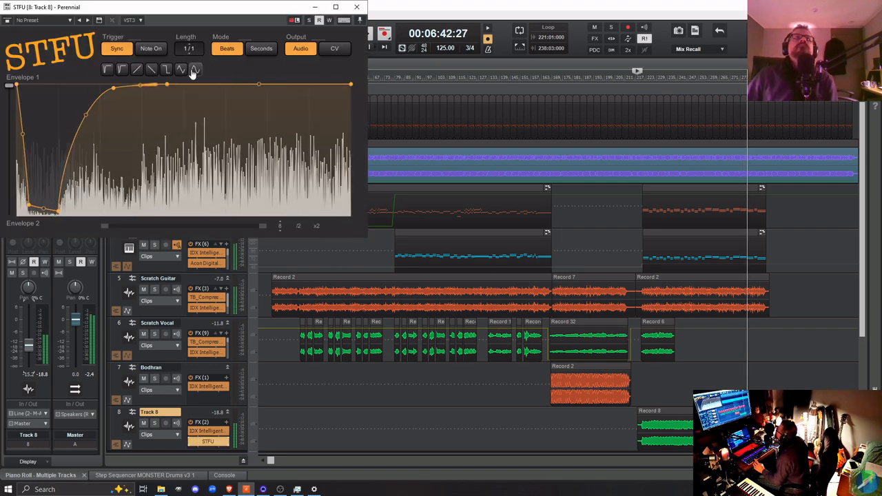
Apply the sine wave shape to Envelope 1 and flatten it by raising its trough and lowering its peak
left_click(181, 71)
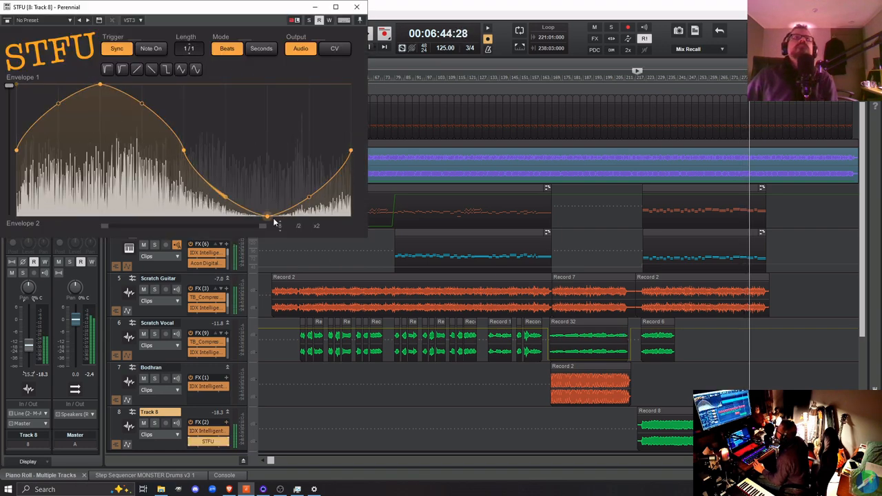
left_click_drag(267, 216, 267, 177)
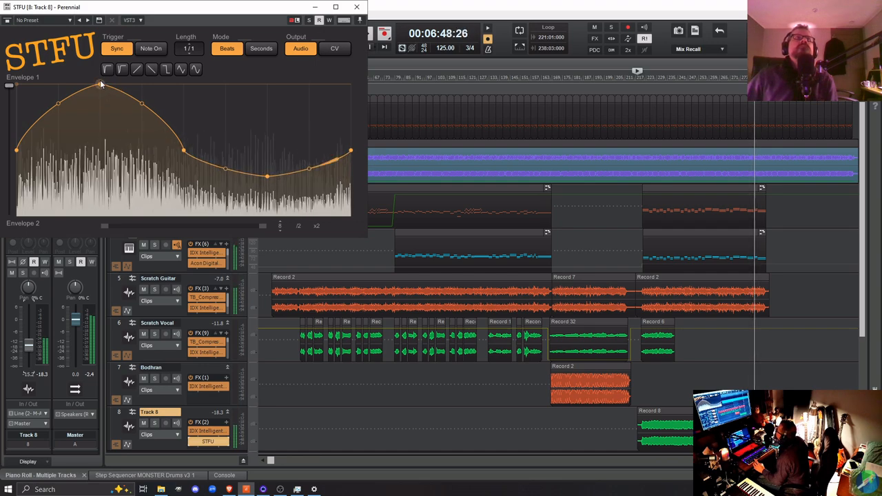
left_click_drag(101, 83, 104, 118)
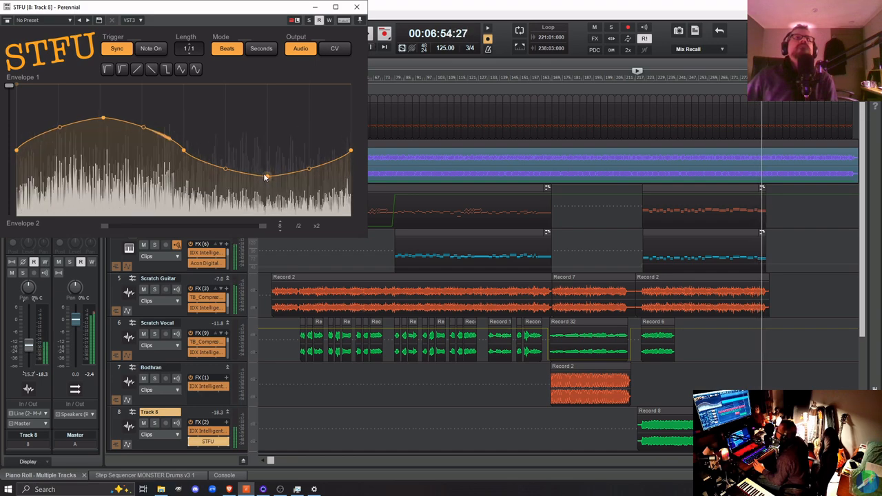
left_click_drag(267, 176, 267, 174)
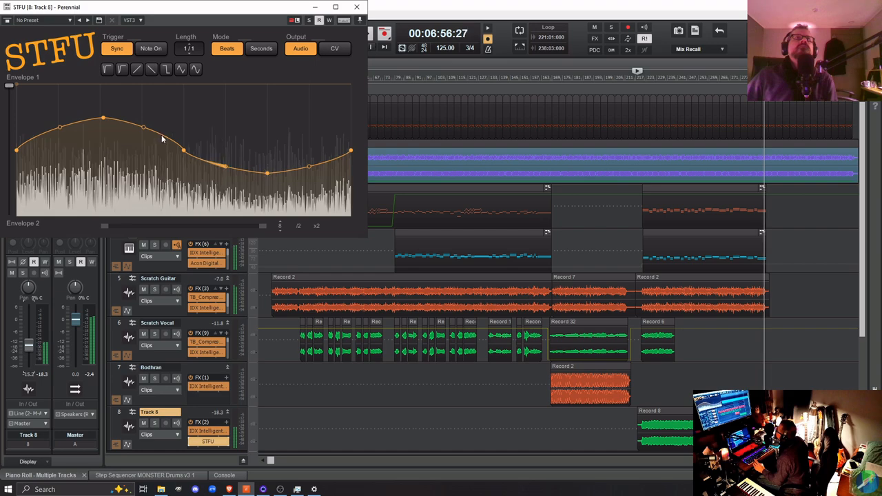
left_click_drag(103, 118, 99, 122)
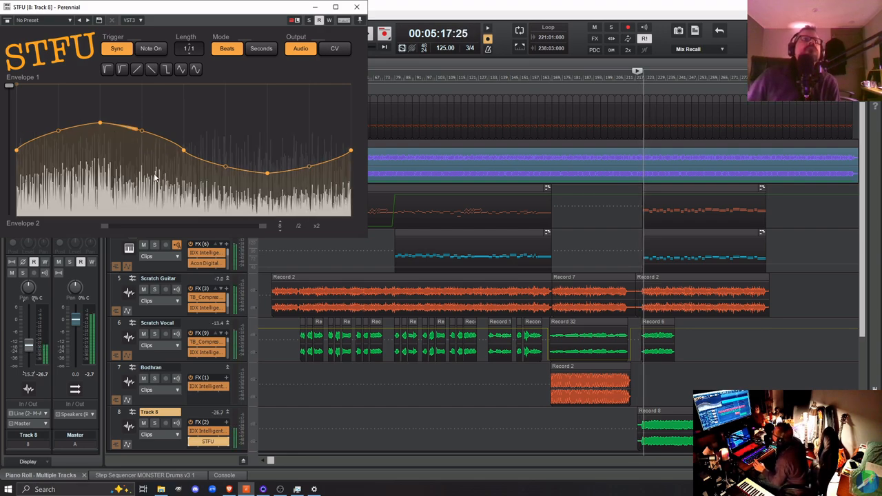
Halve Envelope 1's pattern so the sine shape repeats twice, and raise Track 8's volume to about -5.3 dB
left_click(299, 228)
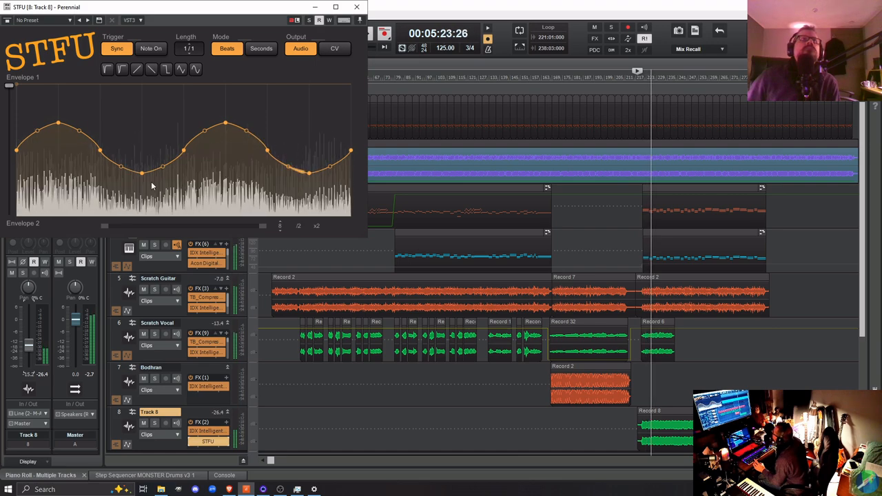
left_click_drag(27, 347, 29, 322)
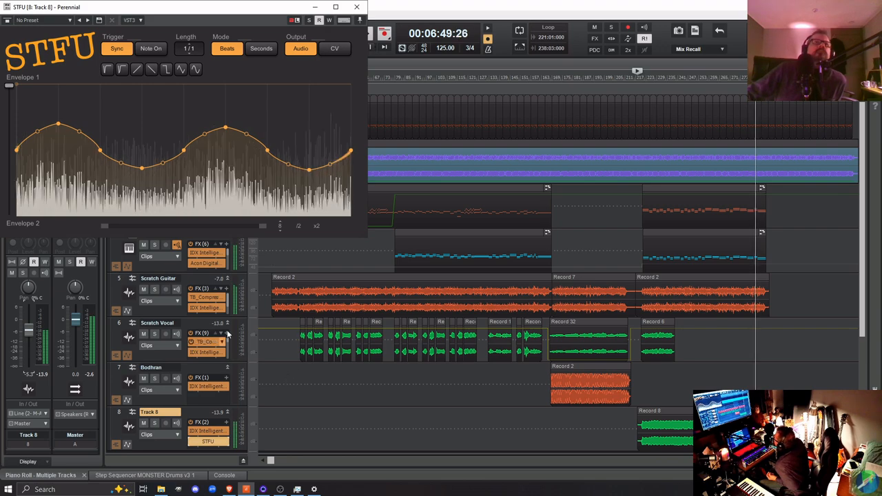
left_click(356, 7)
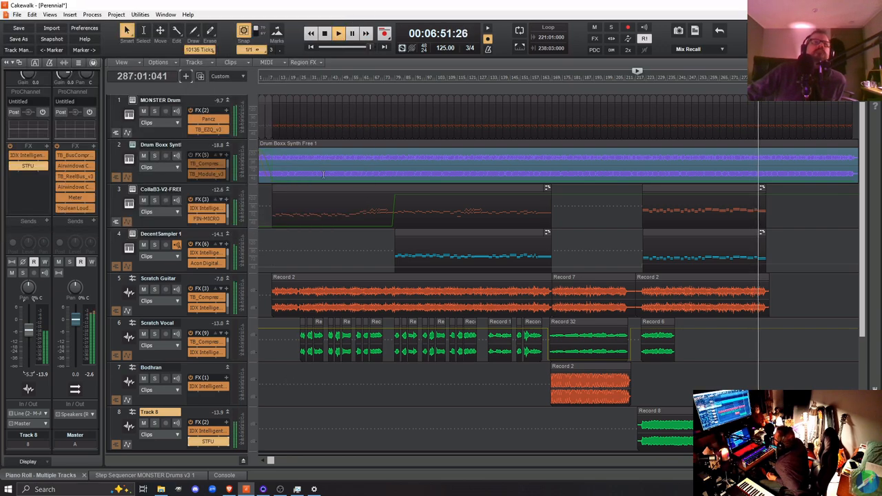
Insert the VST3 version of OCS-45 from Spectral Plugins after STFU on Track 8 and close its window
right_click(225, 428)
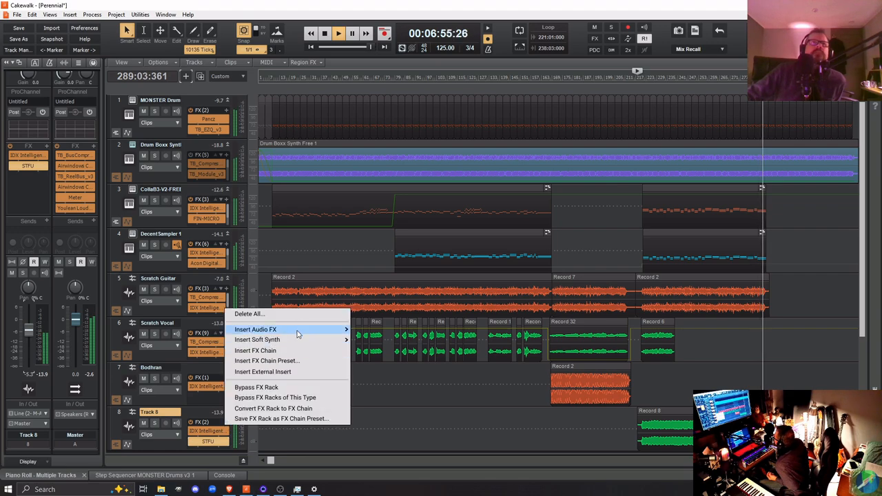
mouse_move(297, 334)
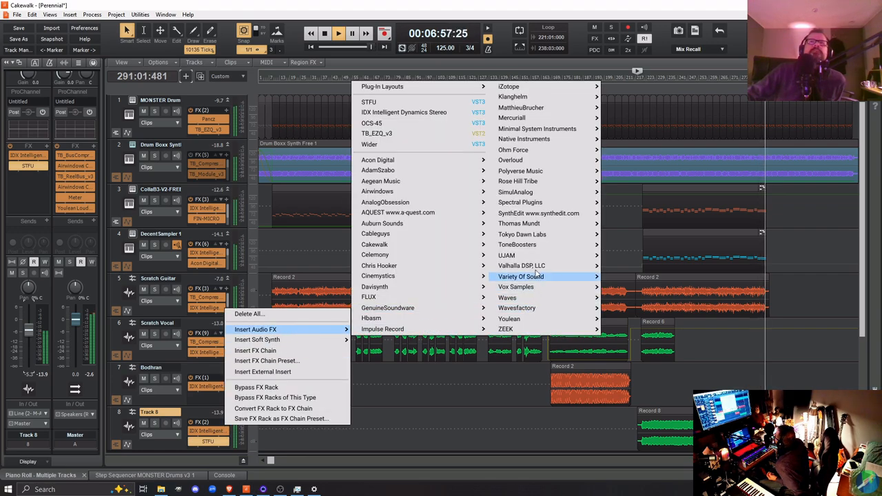
mouse_move(538, 205)
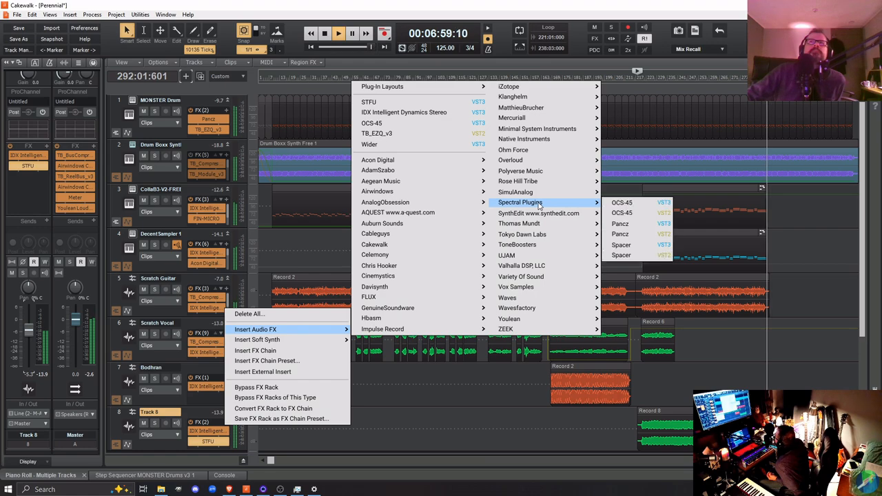
left_click(632, 204)
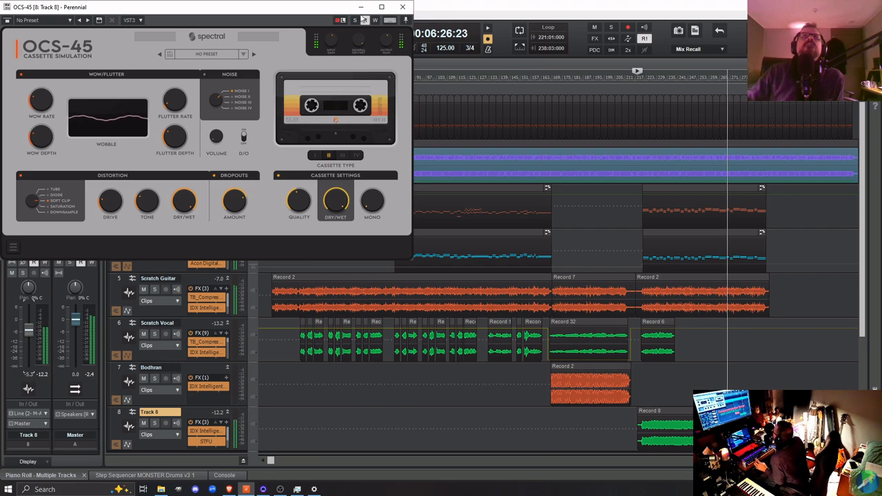
left_click(402, 7)
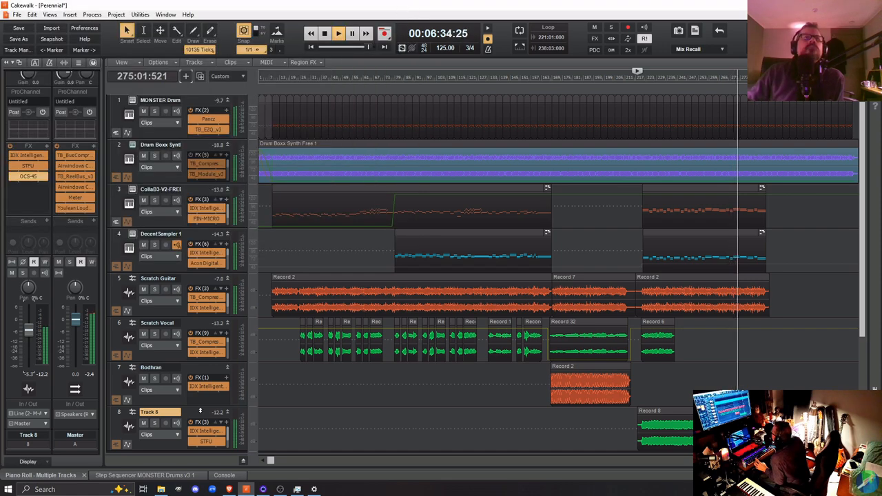
Insert ToneBoosters TB_ReelBus_v3 after OCS-45 on Track 8 and load its Subtle saturation preset
scroll(187, 406, "down", 1)
scroll(188, 407, "down", 2)
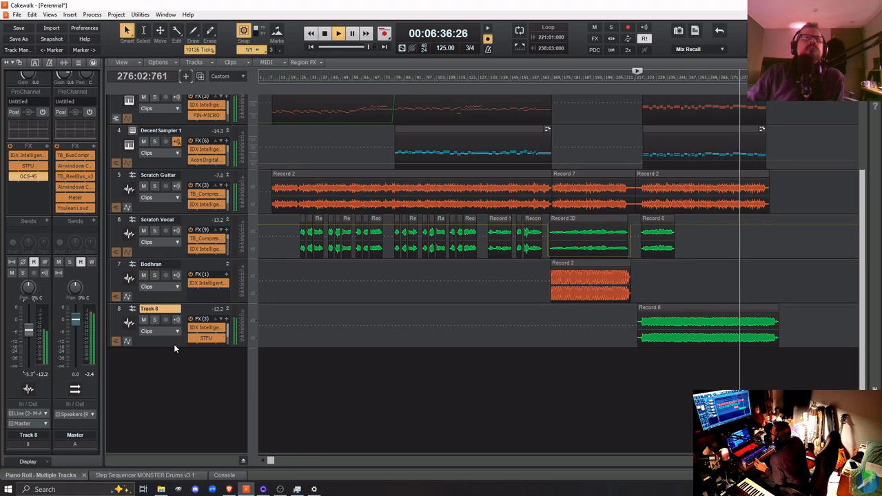
left_click_drag(175, 348, 181, 395)
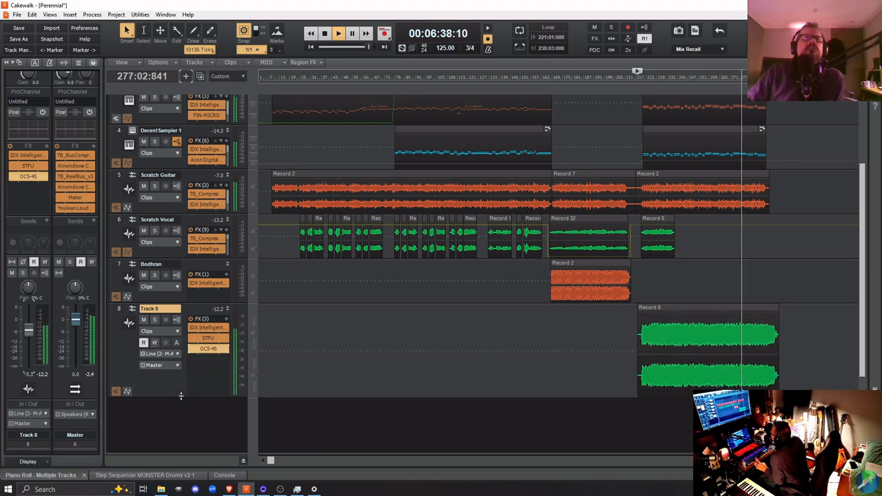
right_click(226, 323)
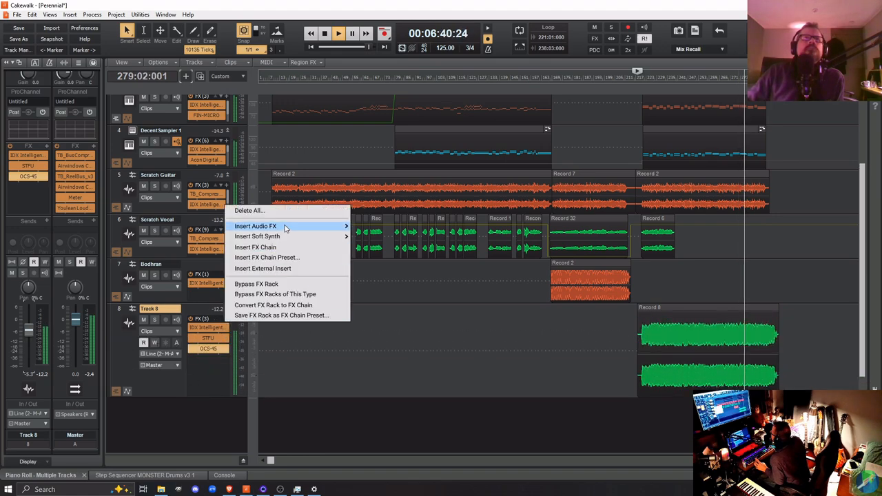
mouse_move(286, 228)
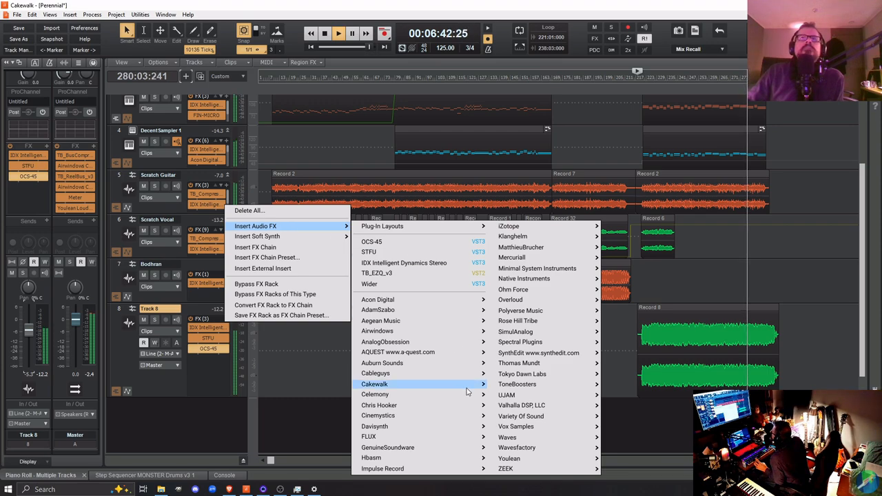
mouse_move(540, 439)
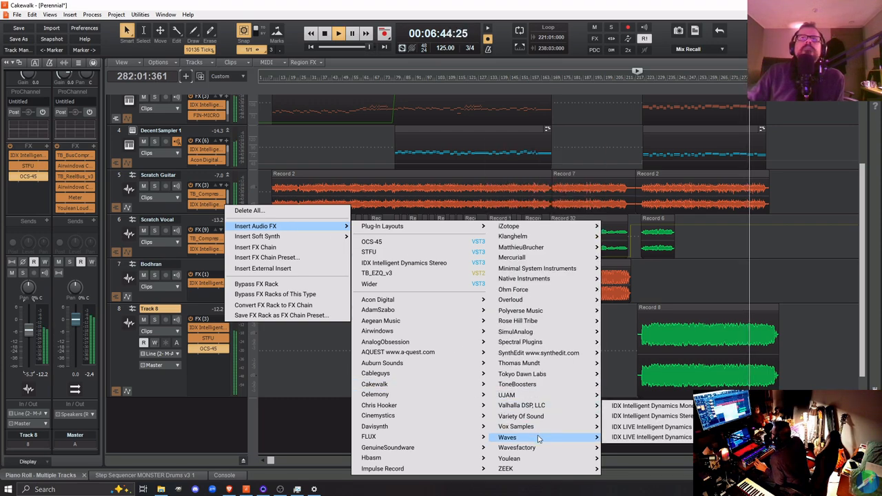
mouse_move(542, 388)
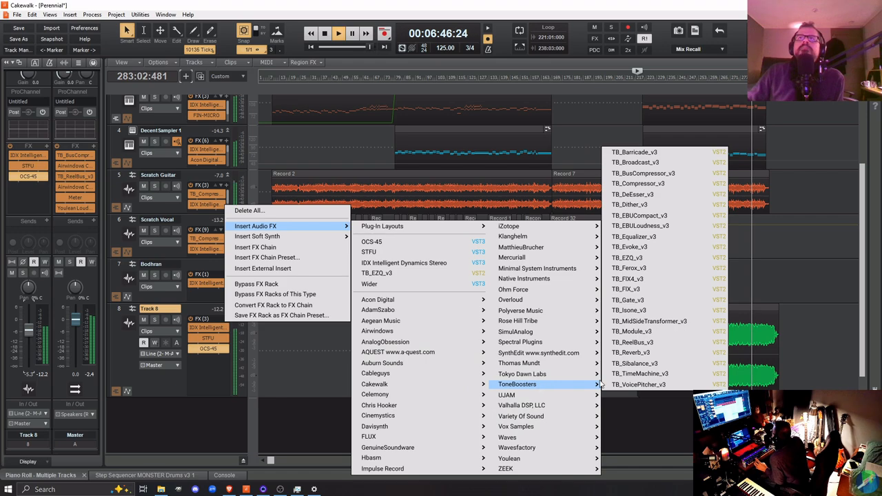
left_click(646, 342)
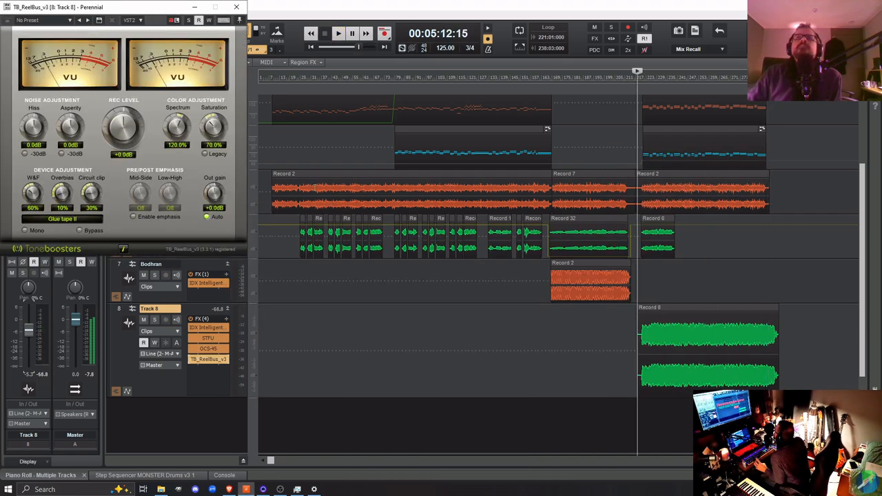
left_click(69, 22)
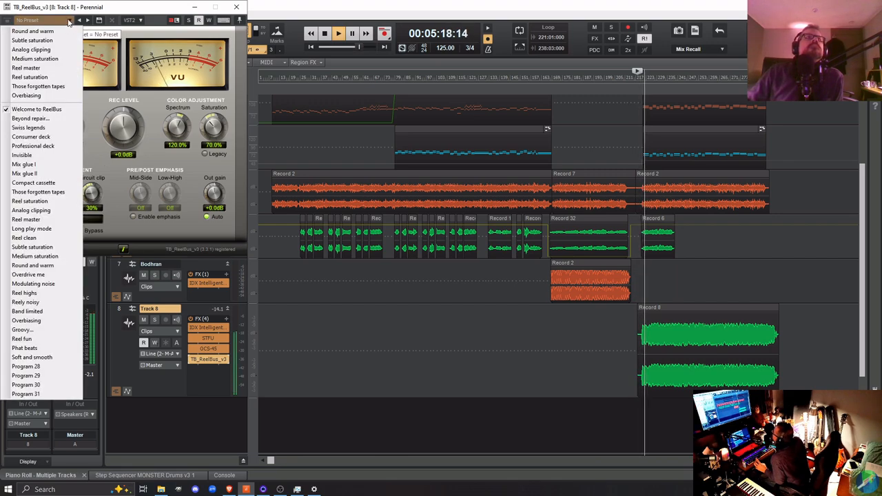
left_click(42, 247)
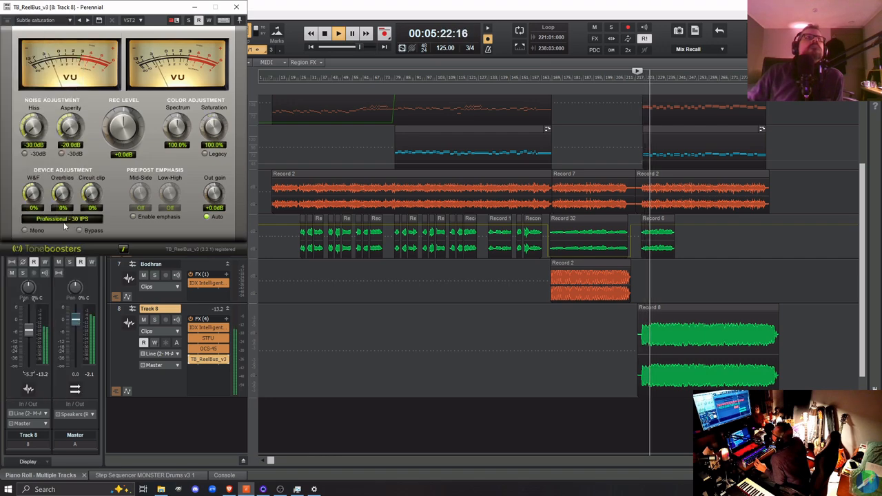
Try the Swiss'77 - 15 IPS tape device in ReelBus and switch back to Professional - 30 IPS
left_click(64, 224)
left_click(61, 273)
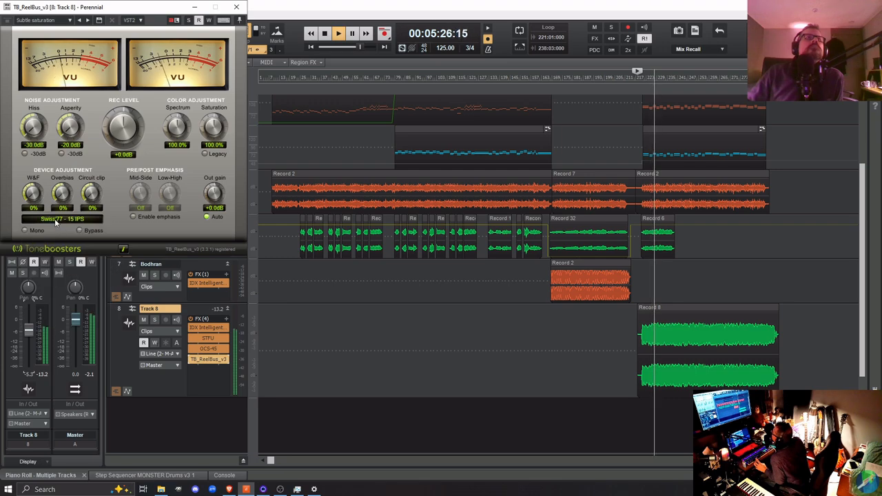
left_click(55, 219)
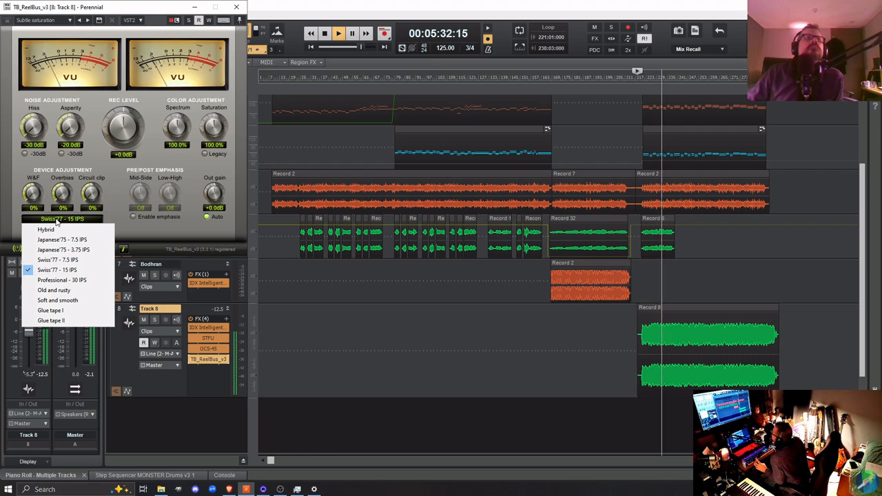
left_click(113, 213)
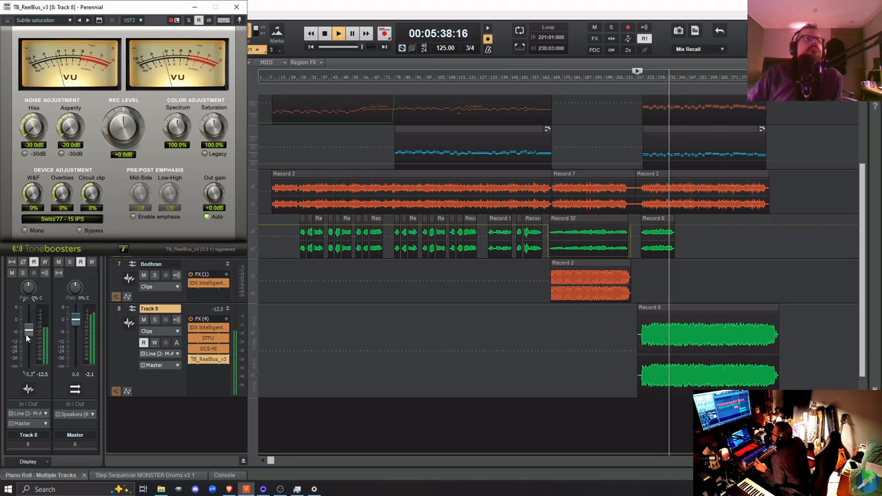
left_click(60, 219)
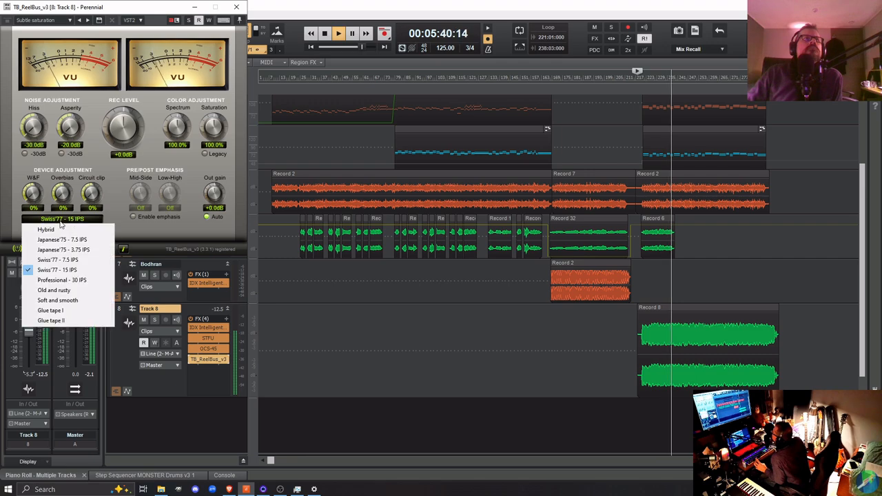
left_click(58, 280)
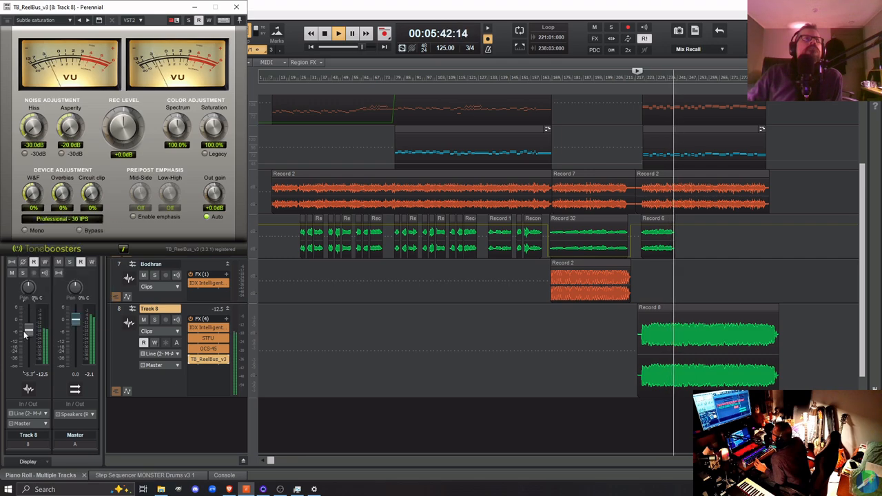
Lower Track 8's volume to about -9.3 dB and replay the ending from the start of its clip
left_click_drag(25, 334, 28, 335)
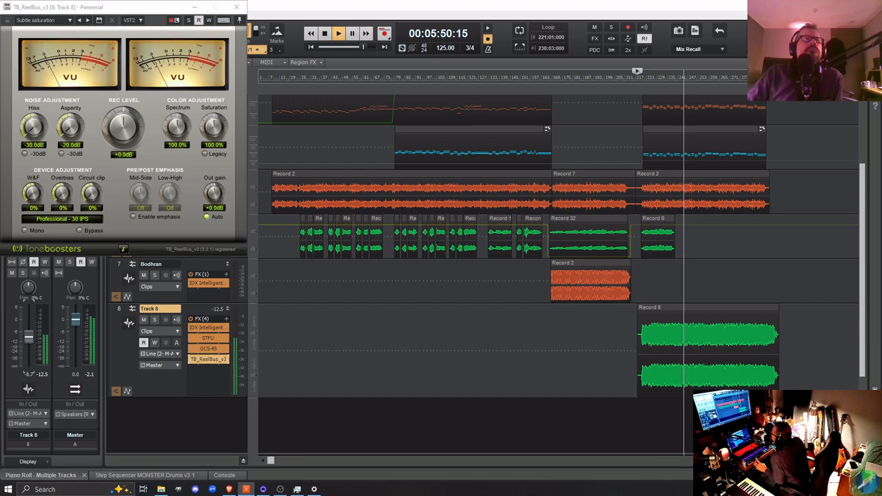
left_click_drag(28, 347, 28, 339)
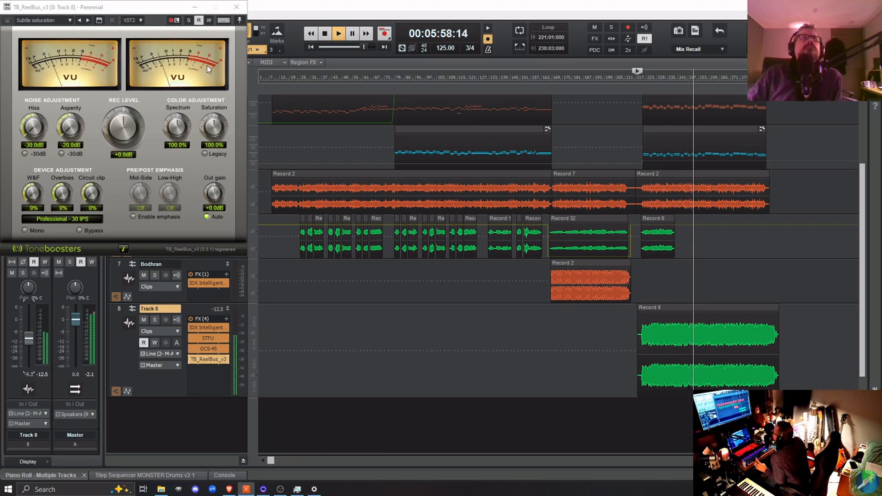
left_click(237, 8)
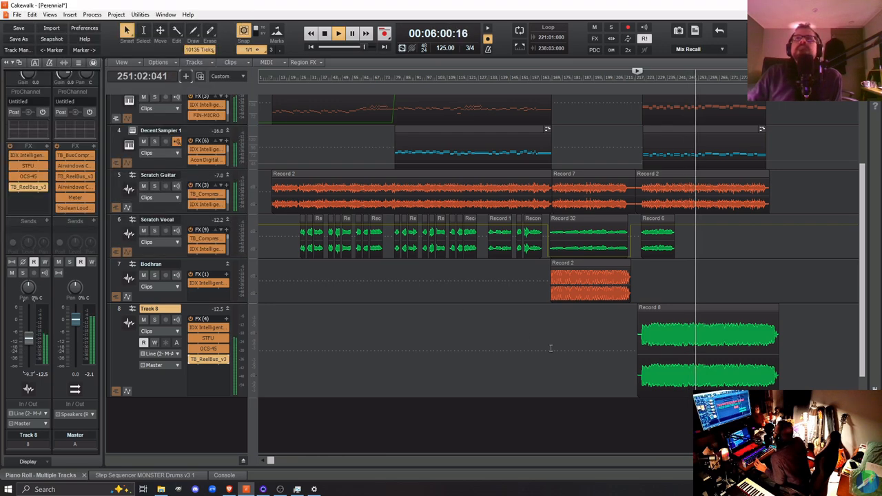
key("space")
key("space")
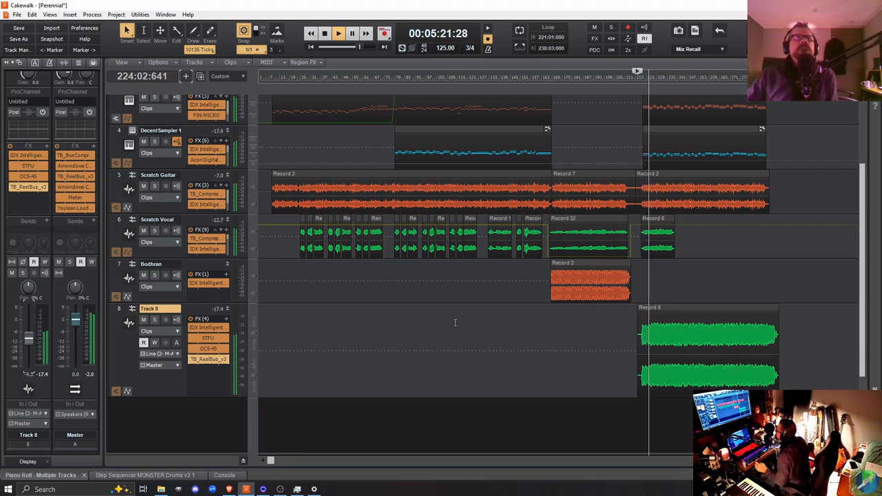
Insert ToneBoosters TB_EZQ_v3 after TB_ReelBus_v3 on Track 8 and shift its tone slightly toward Dark
right_click(227, 322)
mouse_move(309, 231)
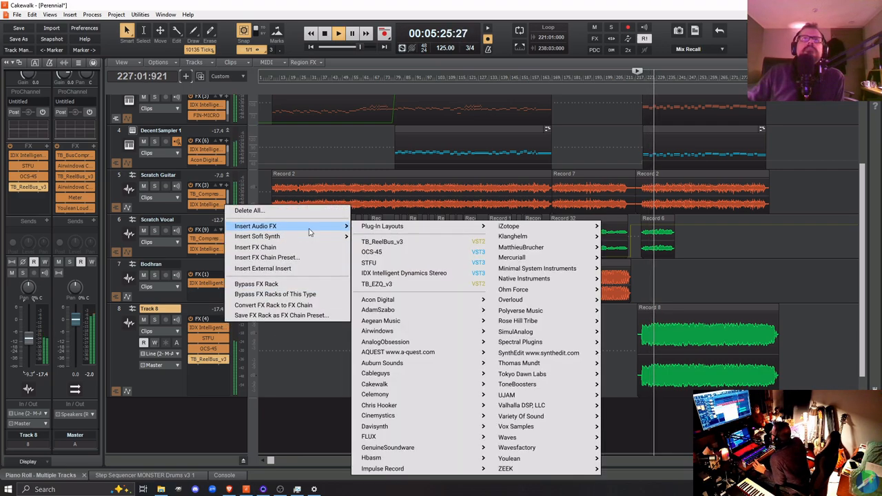
mouse_move(540, 449)
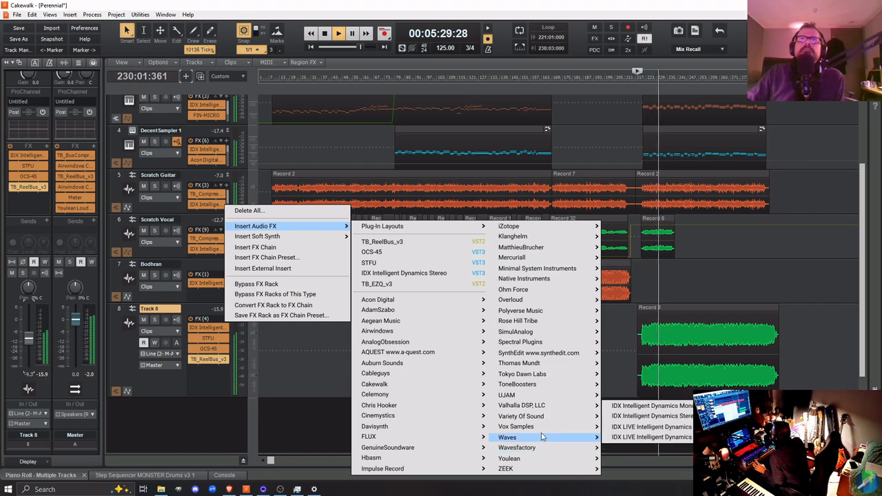
mouse_move(555, 384)
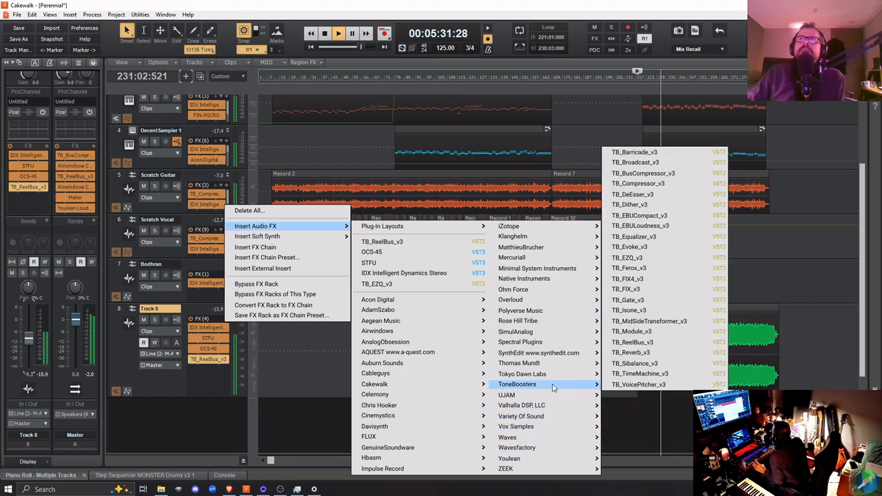
left_click(673, 258)
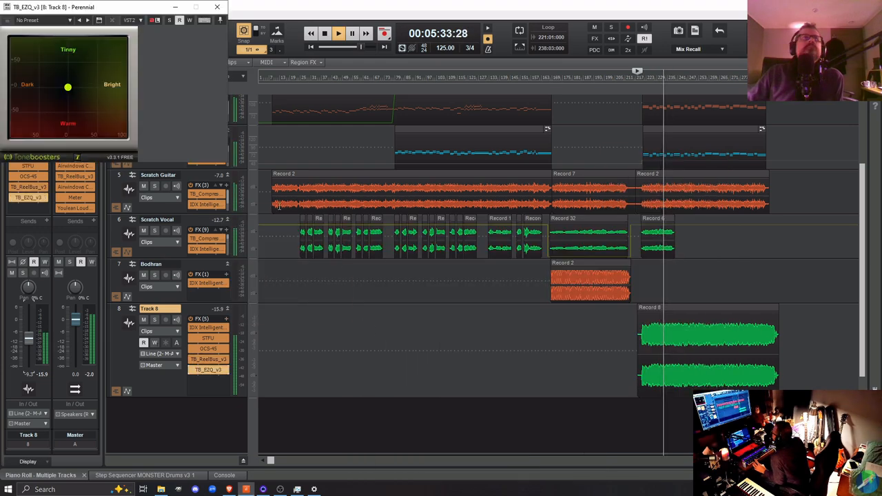
mouse_move(67, 90)
left_mouse_down()
mouse_move(59, 96)
mouse_move(61, 89)
left_mouse_up()
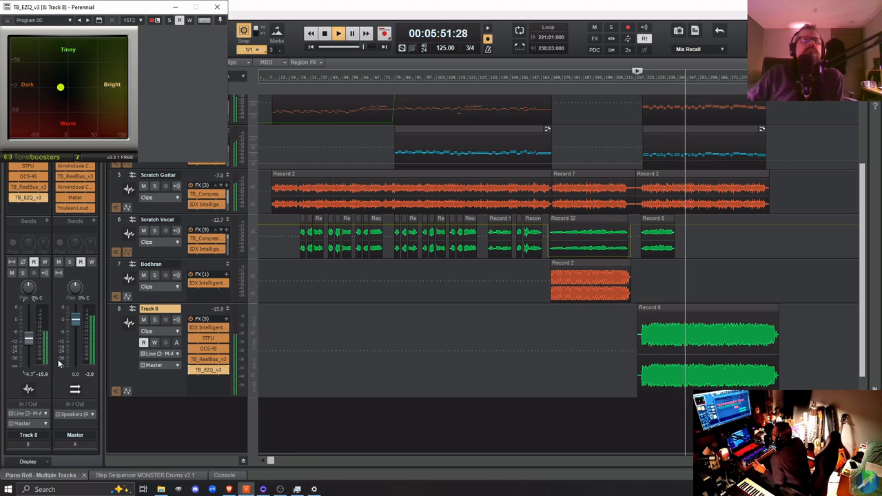
left_click(217, 9)
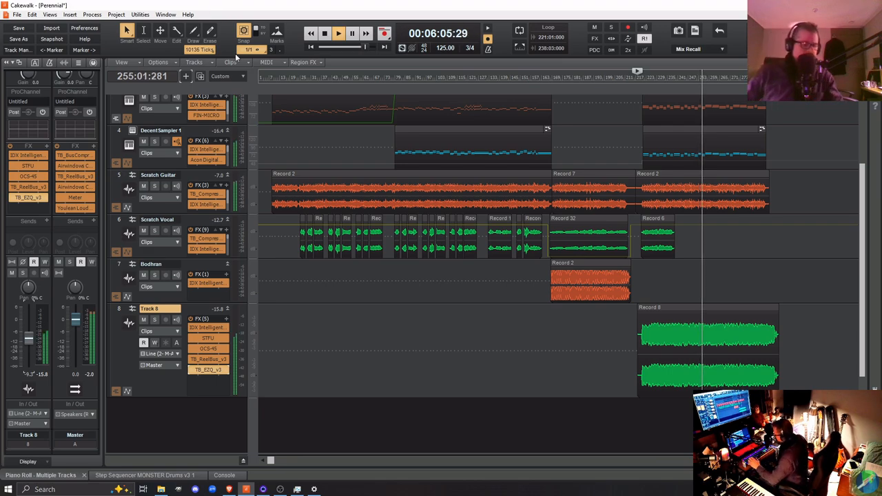
key("f")
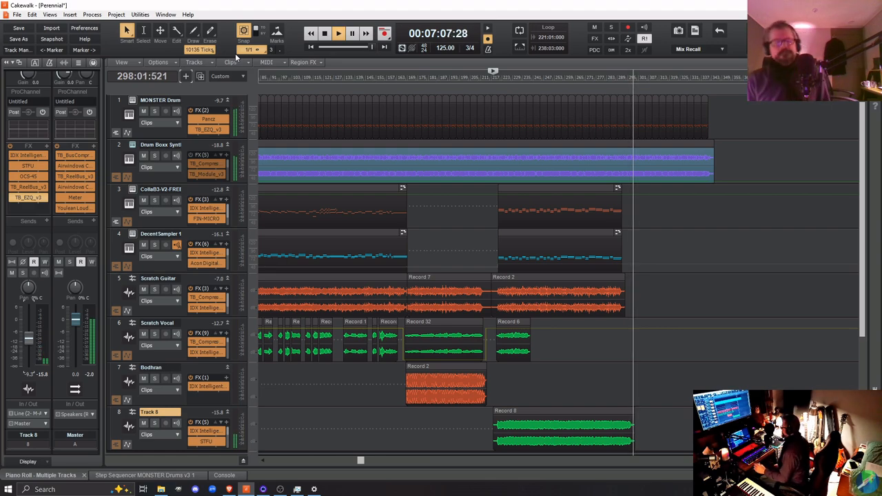
key("space")
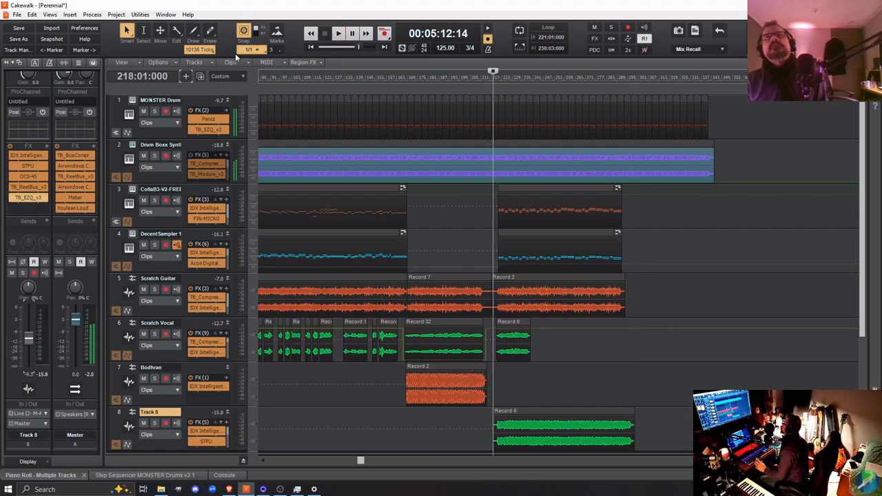